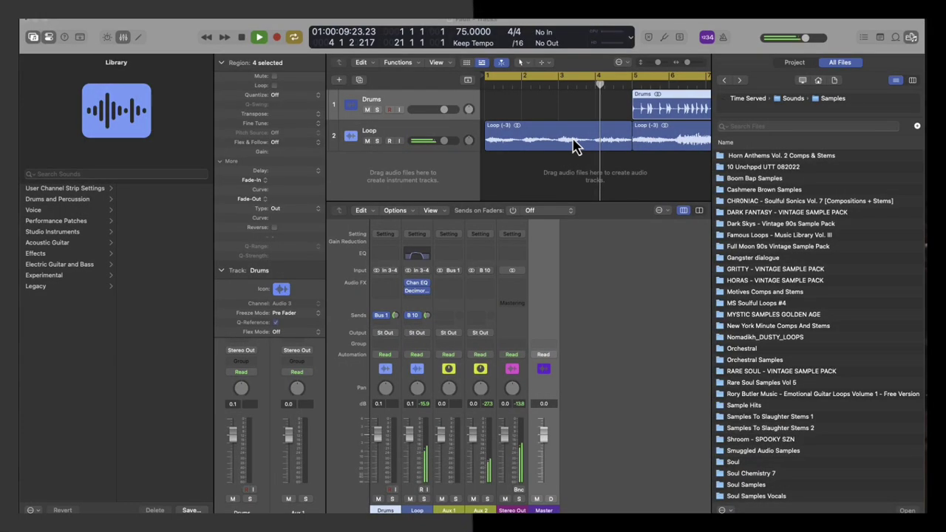
Step: Restart playback from the beginning of the project and review the Decimort 2 bit crusher settings on the Loop track
scroll(521, 129, right, 5)
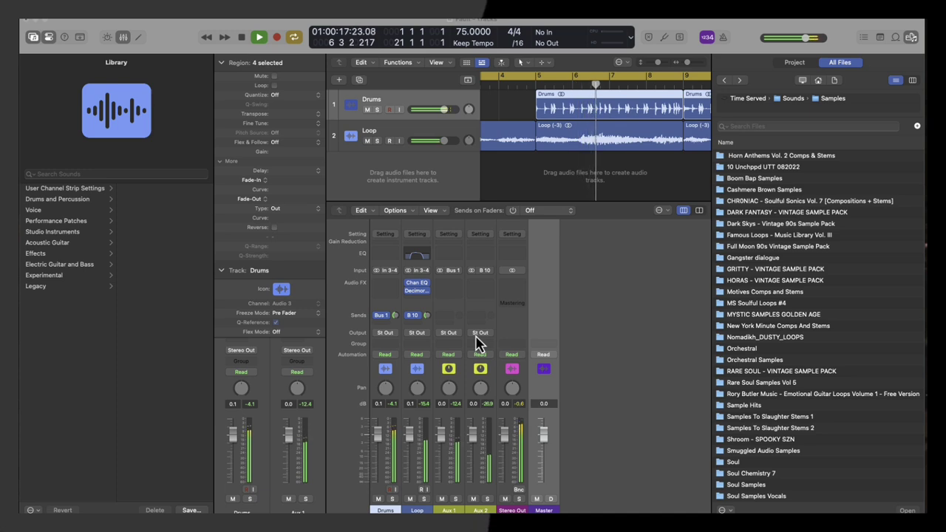
click(500, 330)
key(space)
key(Return)
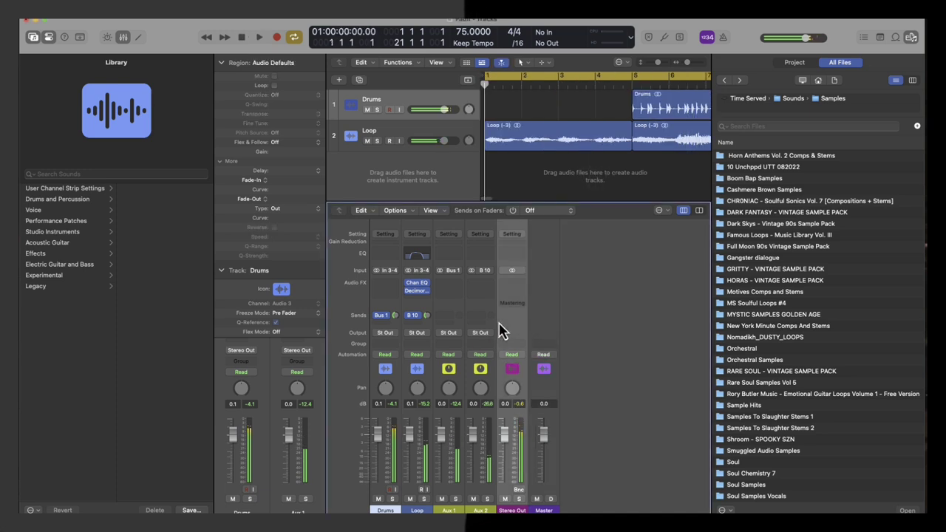
key(space)
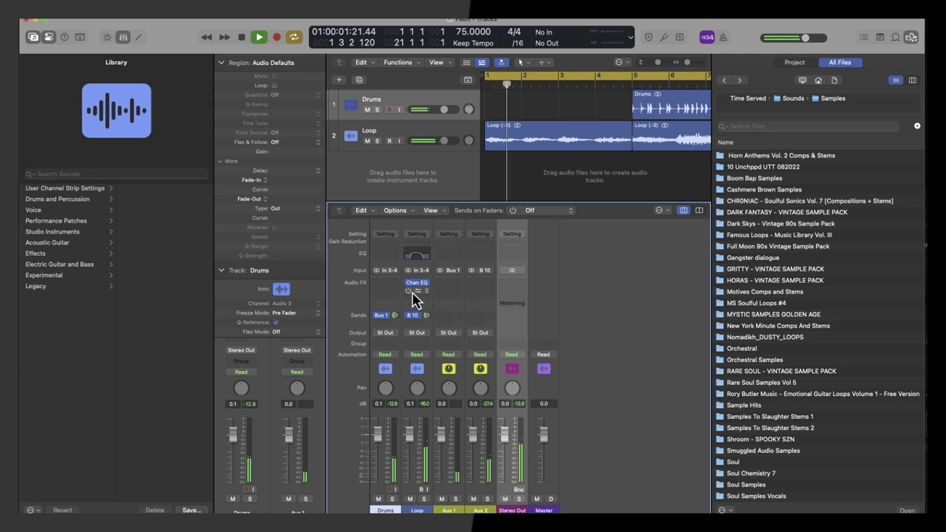
click(418, 296)
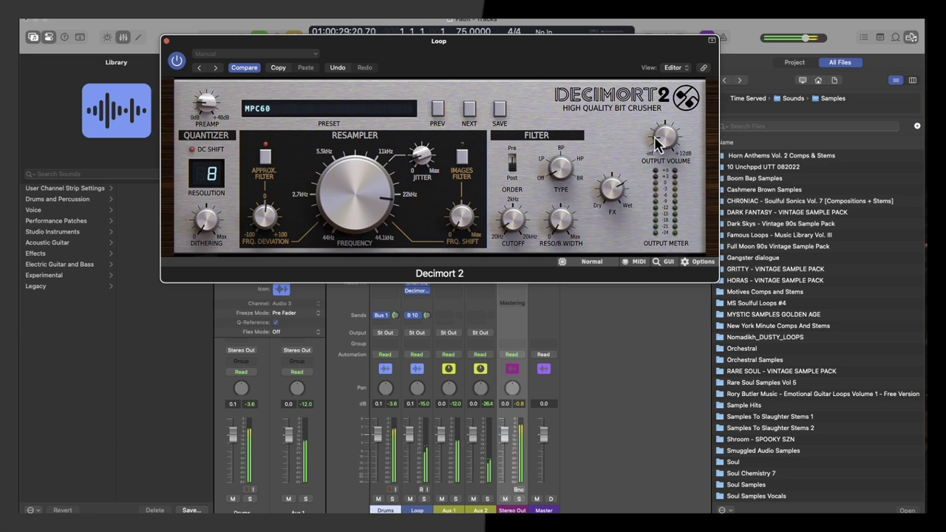
click(167, 42)
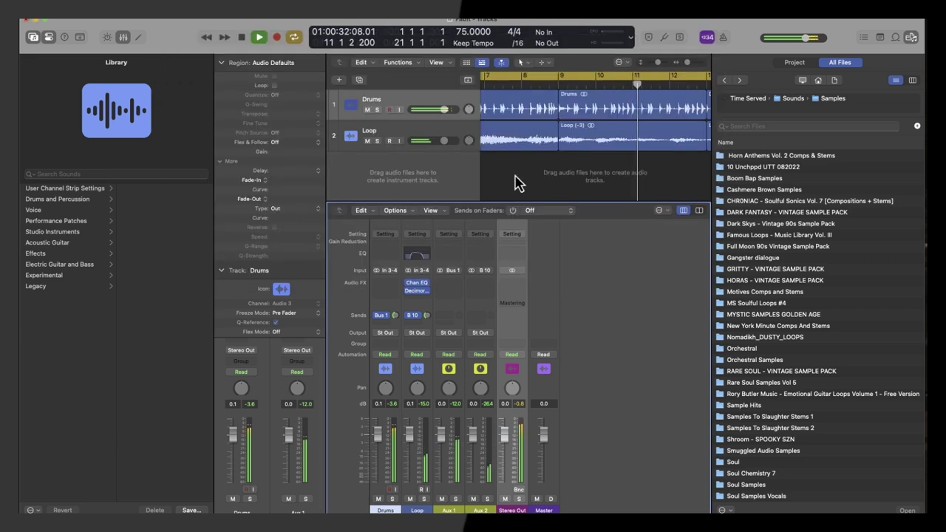
Step: Hide the file browser, inspector and library, and fit the whole arrangement in the tracks area with taller tracks
click(911, 37)
click(49, 38)
click(35, 38)
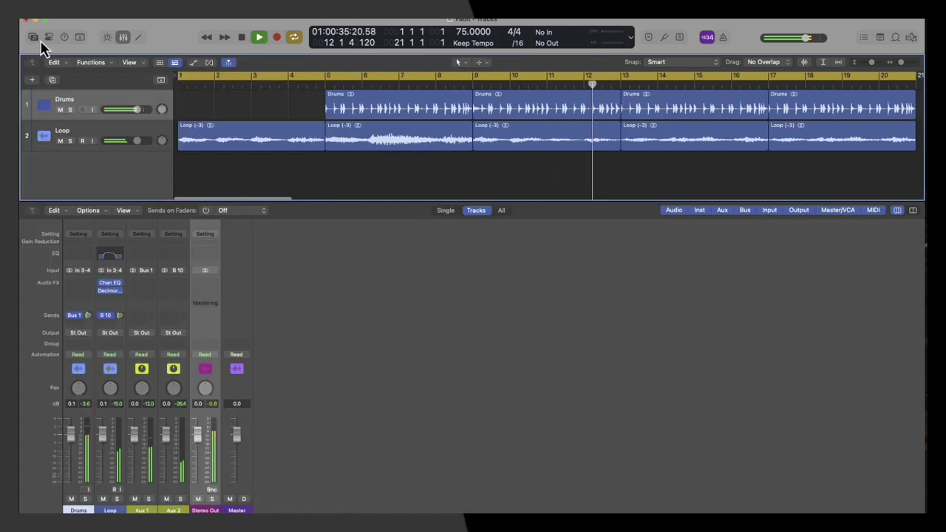
click(122, 38)
click(122, 39)
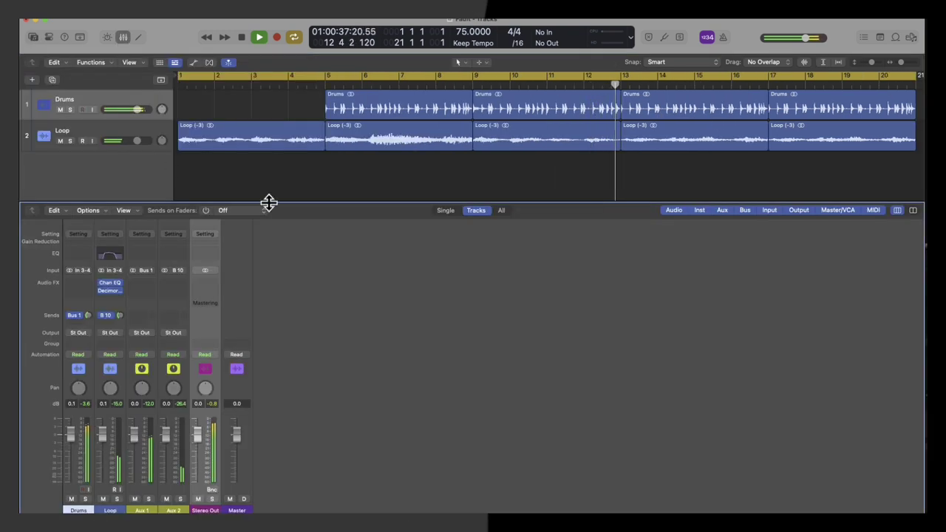
scroll(358, 178, right, 1)
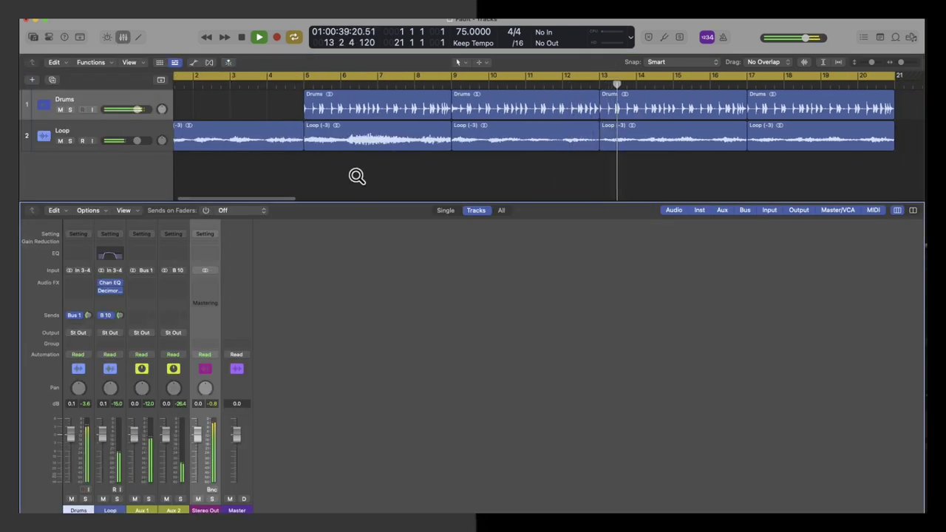
scroll(357, 176, down, 3)
scroll(357, 176, down, 1)
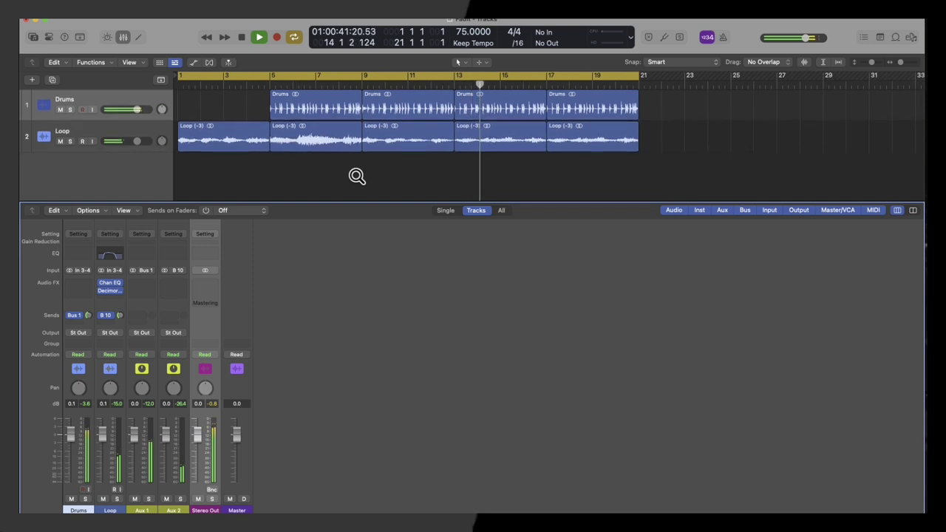
scroll(357, 177, up, 2)
scroll(357, 177, up, 2)
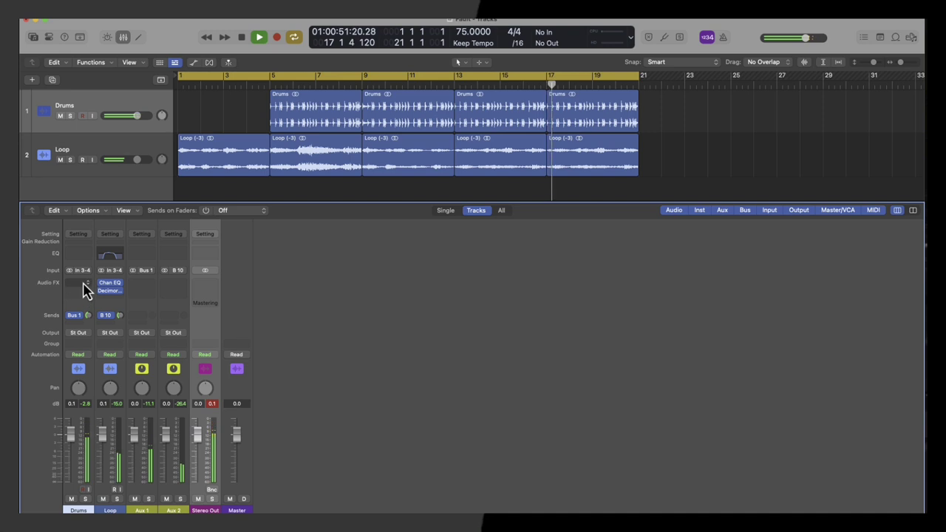
Step: Add a Channel EQ to the Drums track with a 36 dB/oct low cut at 32 Hz and a +2.4 dB boost at 124 Hz
click(79, 254)
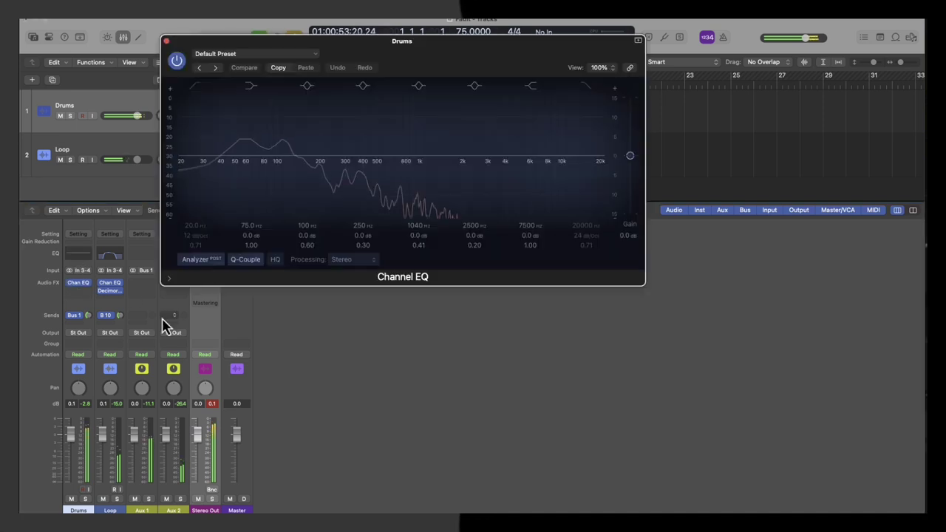
click(196, 93)
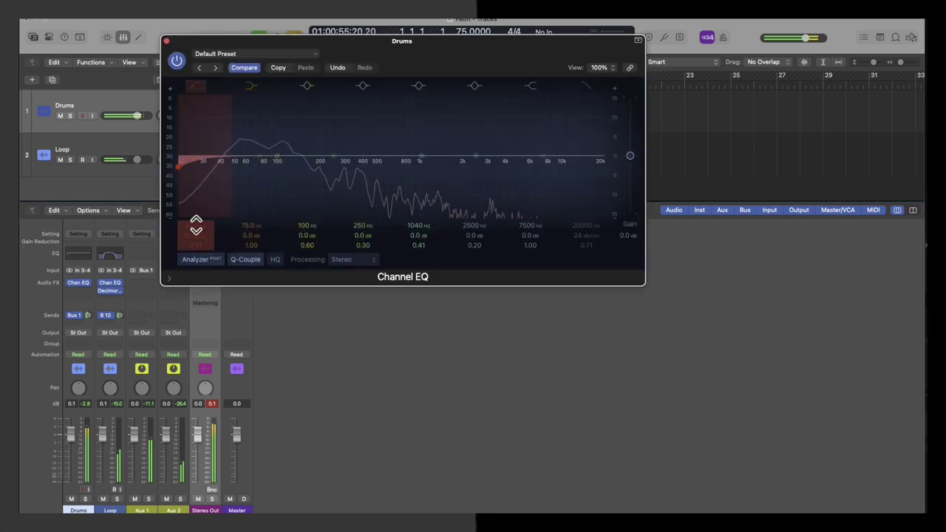
drag(184, 173, 209, 176)
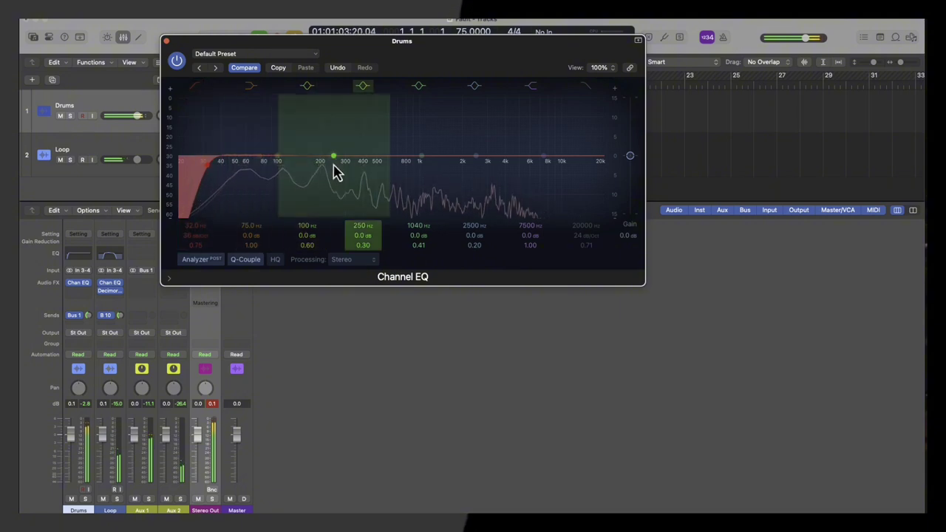
mouse_move(278, 159)
mouse_down()
mouse_move(278, 149)
mouse_move(295, 153)
mouse_up()
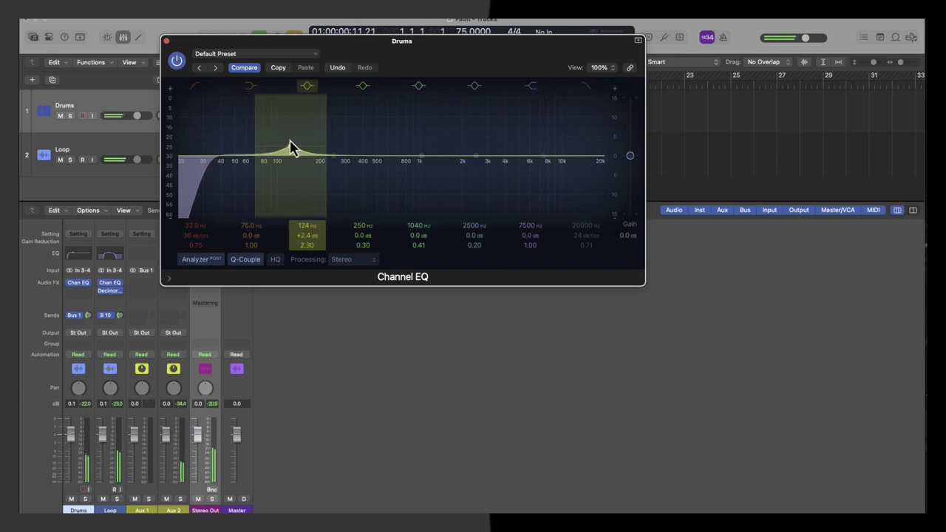
Step: Move the Channel EQ window clear of the timeline ruler and set the cycle range to start at bar 5
drag(302, 62, 373, 153)
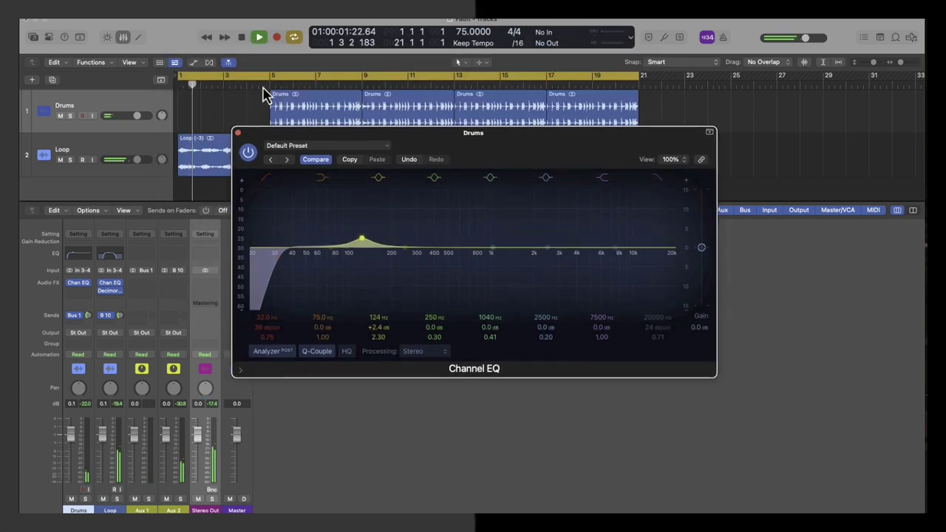
click(219, 87)
click(299, 84)
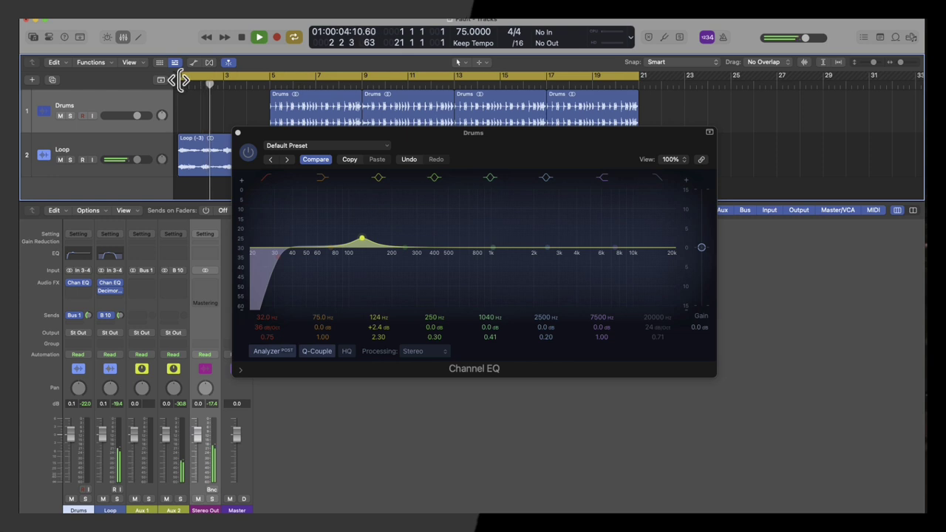
drag(180, 78, 270, 79)
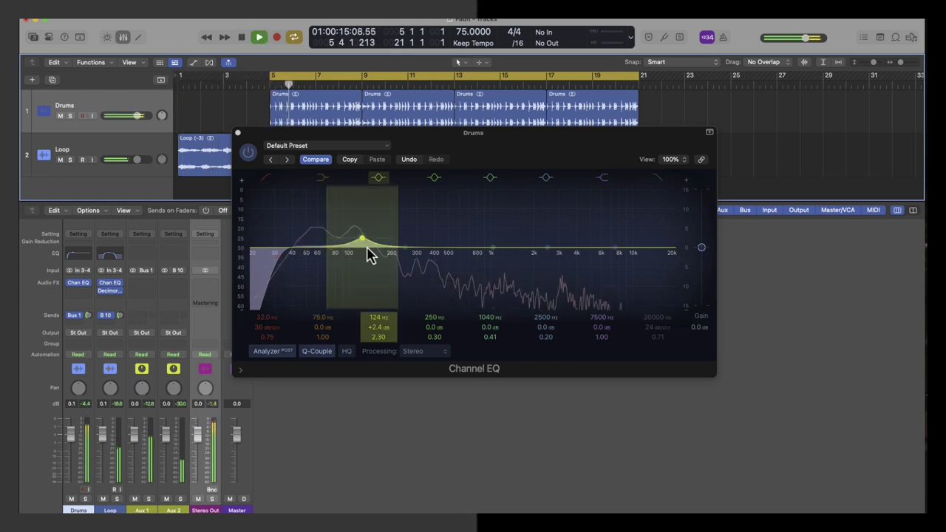
Step: Solo the Loop and Drums tracks in turn, keep only Drums soloed, and fine-tune its EQ boost to +2.6 dB at 123 Hz
click(71, 160)
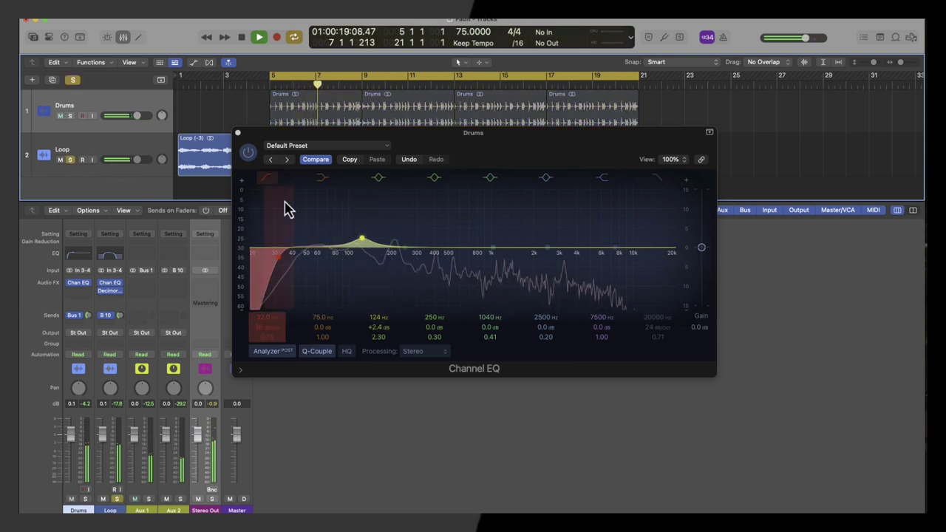
click(70, 117)
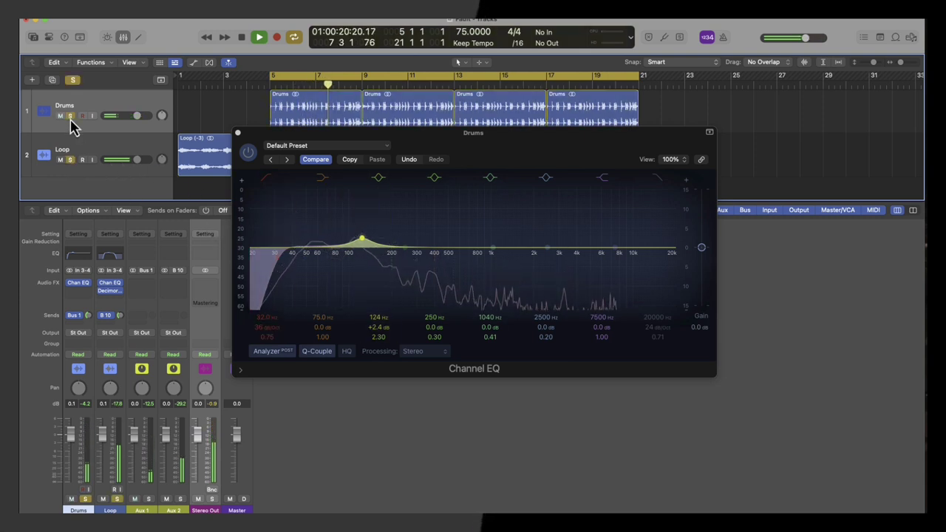
click(70, 161)
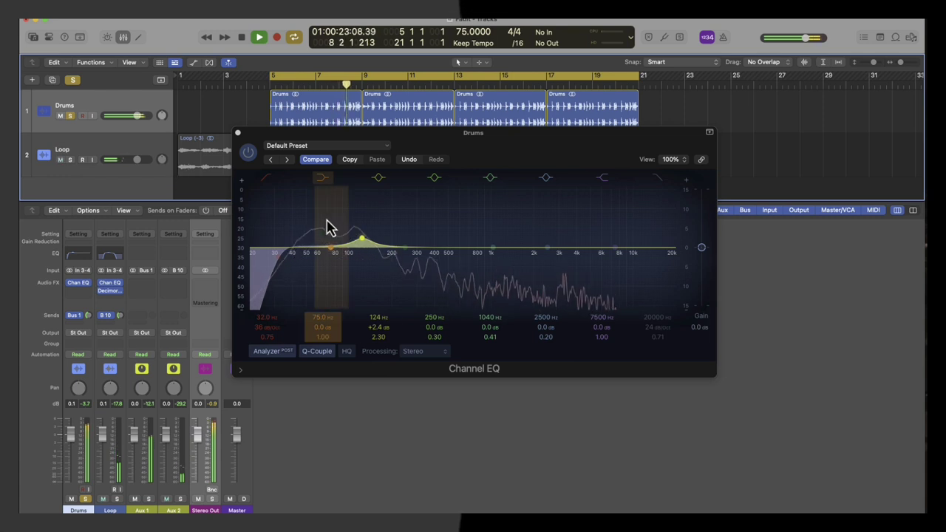
drag(362, 246, 365, 246)
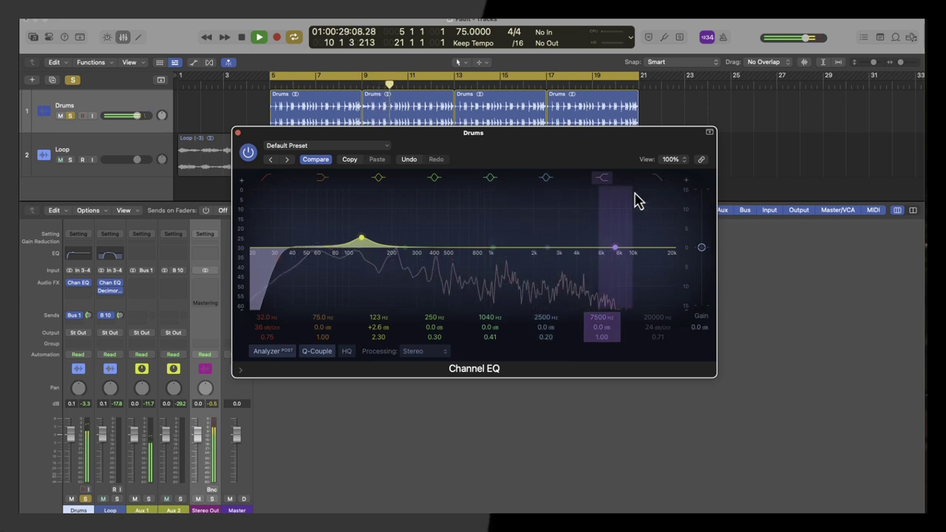
Step: Add a 24 dB/oct high cut at about 11 kHz to the Drums Channel EQ and unsolo the Drums track
drag(674, 263, 640, 270)
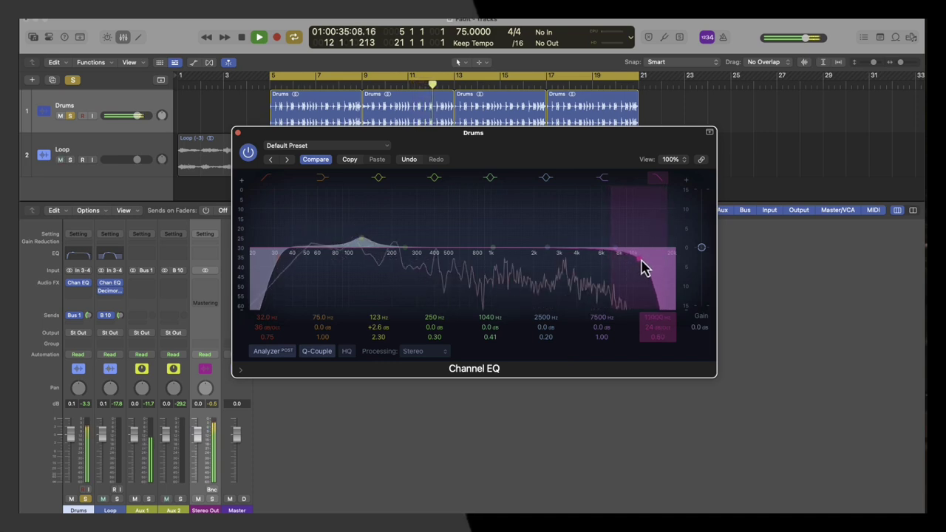
click(238, 133)
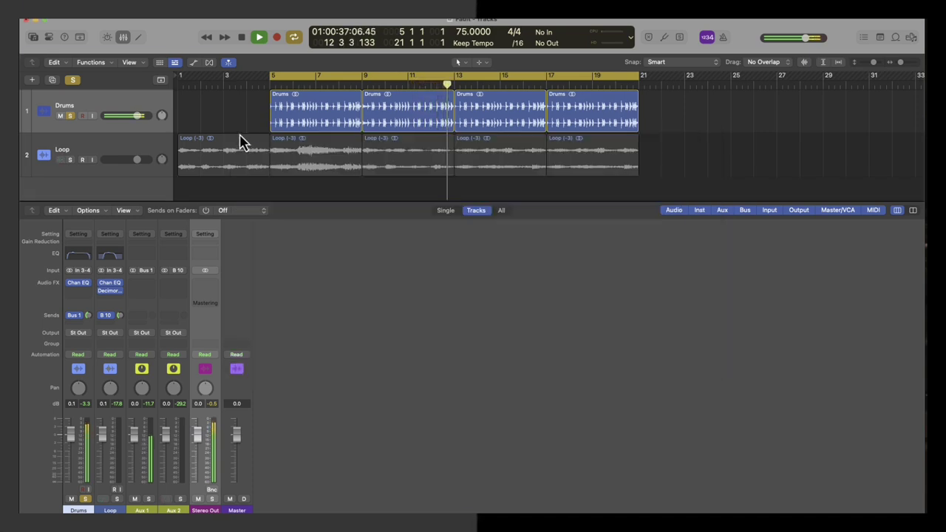
click(70, 116)
Step: Add a Linear Phase EQ to the Loop track after Decimort 2, with its high shelf at 5800 Hz and -6.8 dB
click(98, 158)
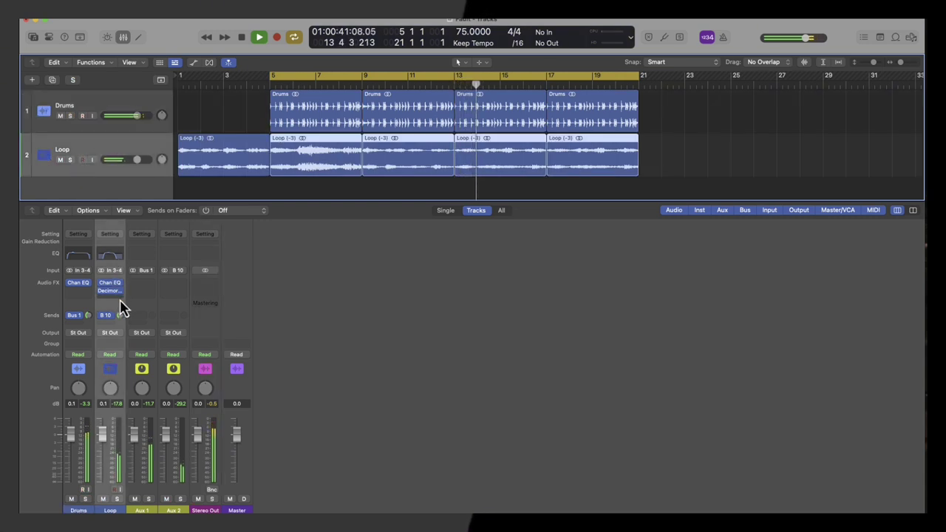
click(120, 300)
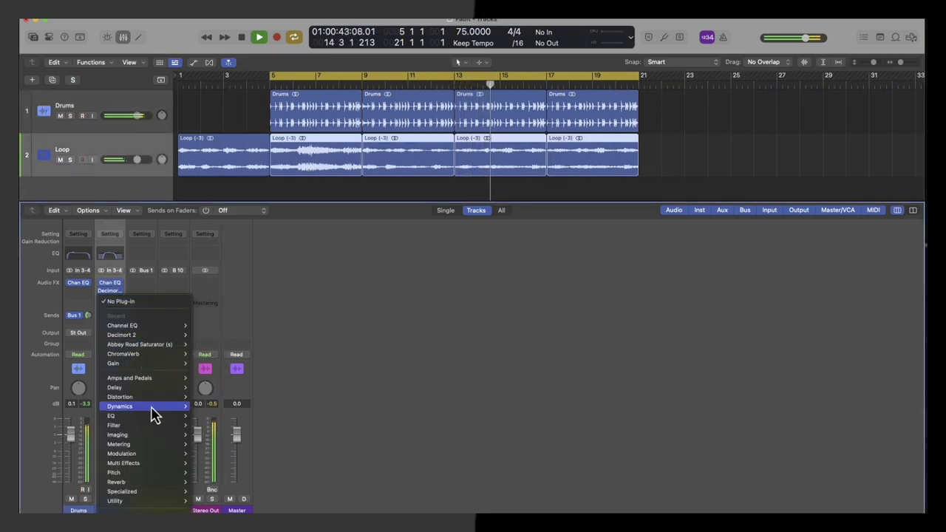
mouse_move(156, 418)
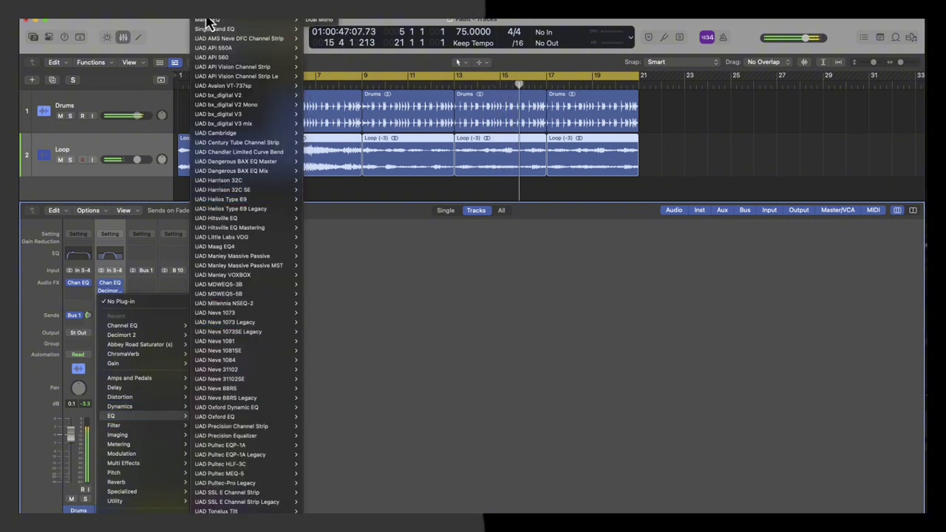
click(209, 22)
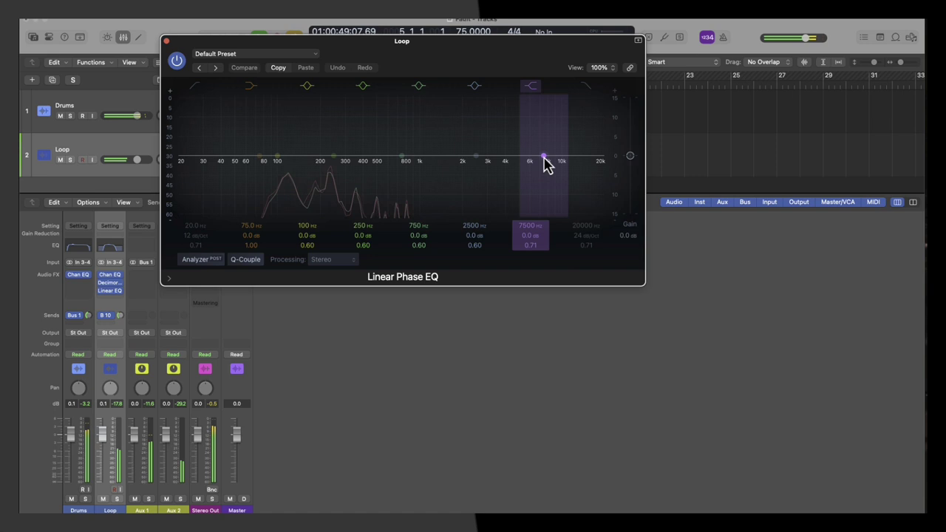
drag(544, 156, 525, 181)
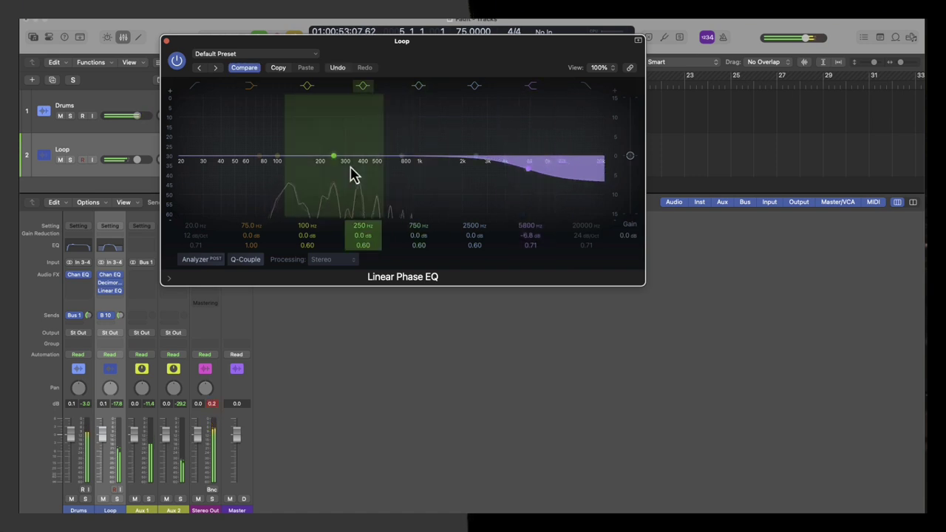
click(167, 41)
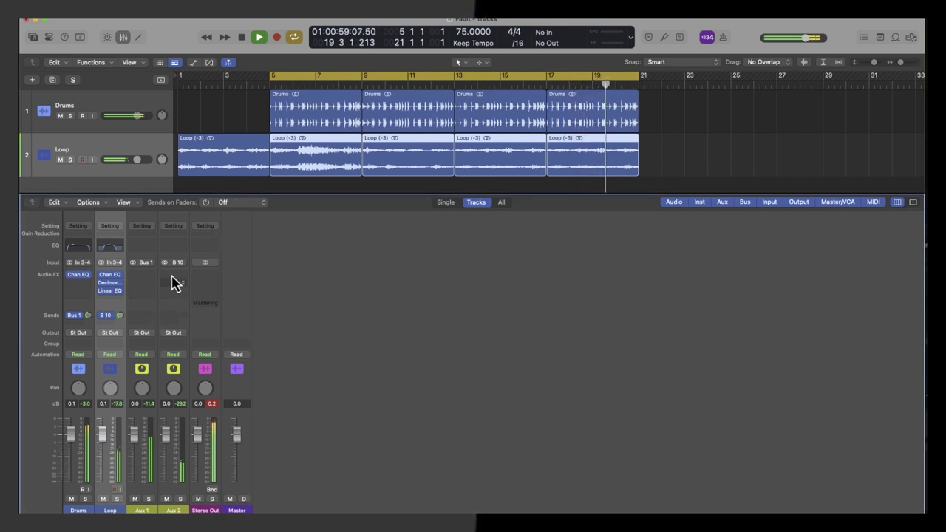
Step: Hide the mixer, show the file browser, and open the Beat Tag folder inside Time Served
key(x)
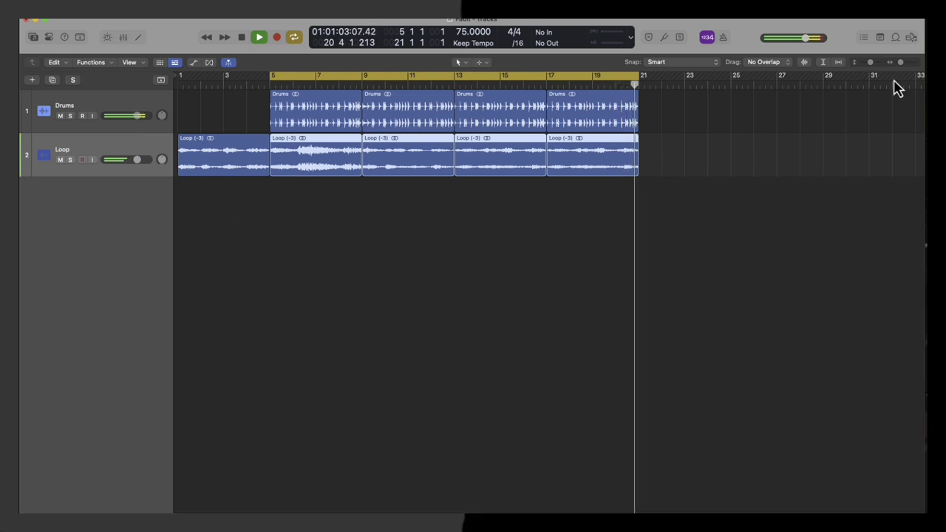
click(911, 37)
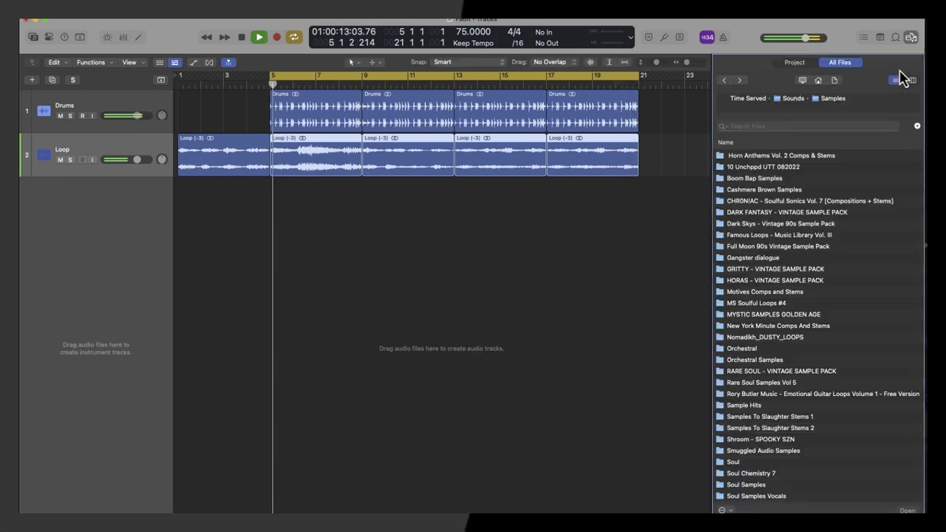
click(770, 103)
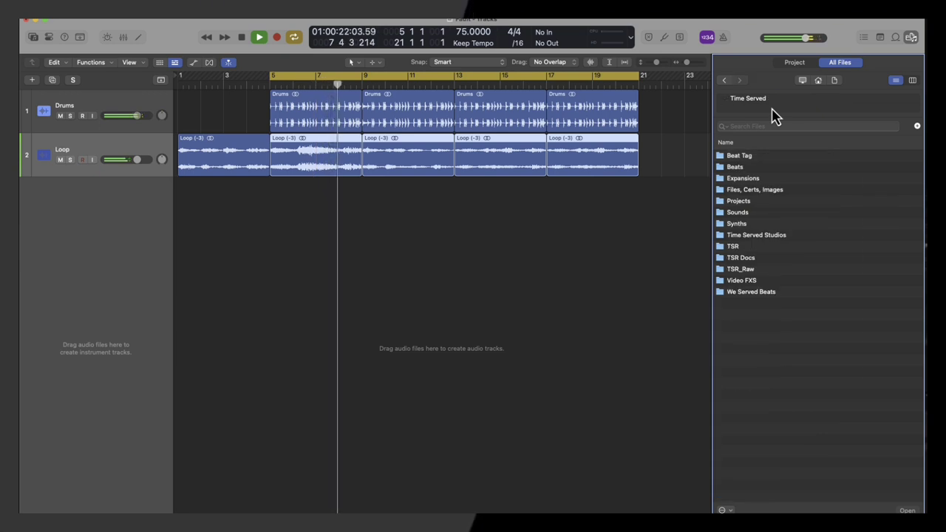
double_click(744, 156)
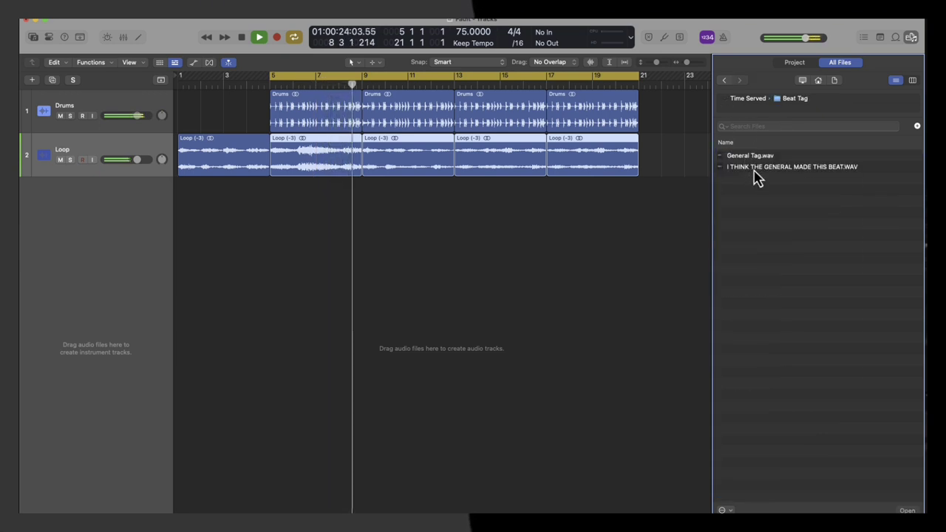
Step: Stop playback and place I THINK THE GENERAL MADE THIS BEAT.WAV on a new track below Loop, starting at bar 4
drag(755, 176, 185, 246)
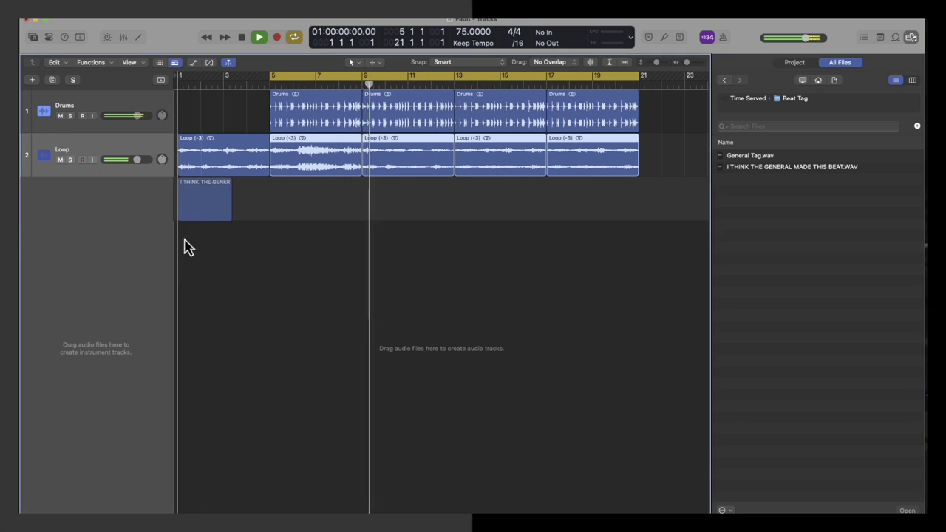
key(space)
ctrl+alt+click(239, 214)
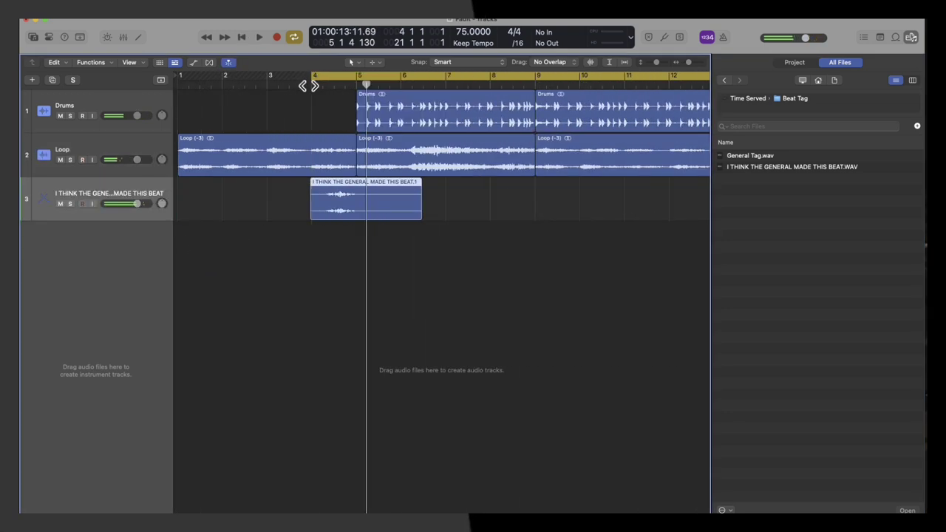
Step: Start playback and extend the cycle range so it begins at bar 1
key(space)
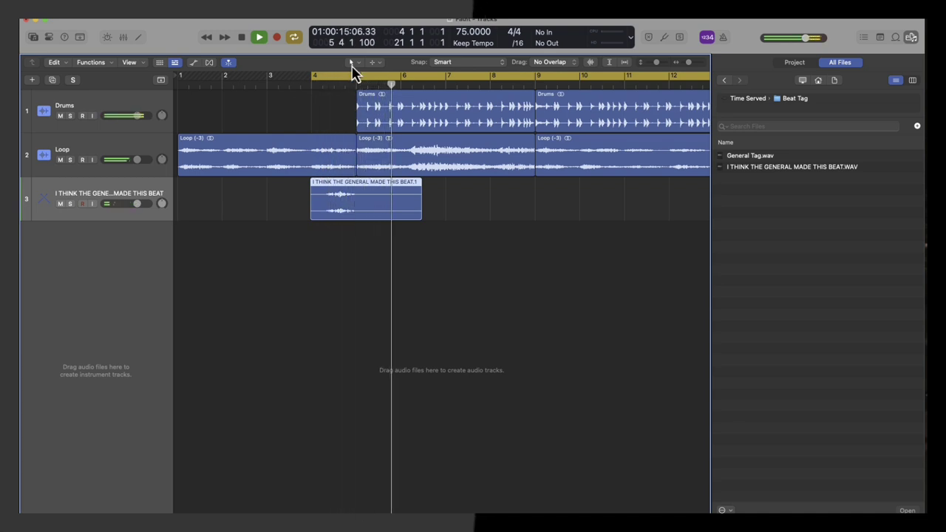
drag(311, 80, 174, 83)
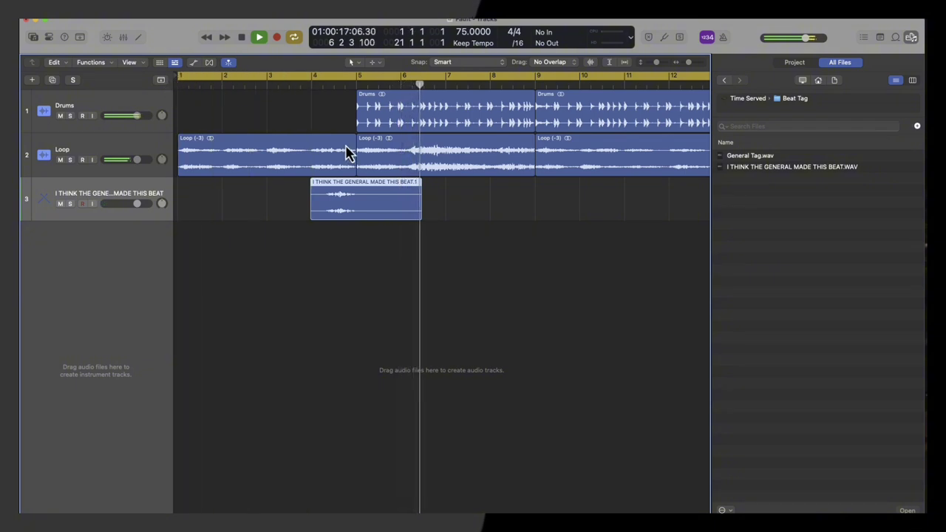
Step: Go back to the Time Served folder and open Sounds, Samples, Gangster dialogue
click(726, 83)
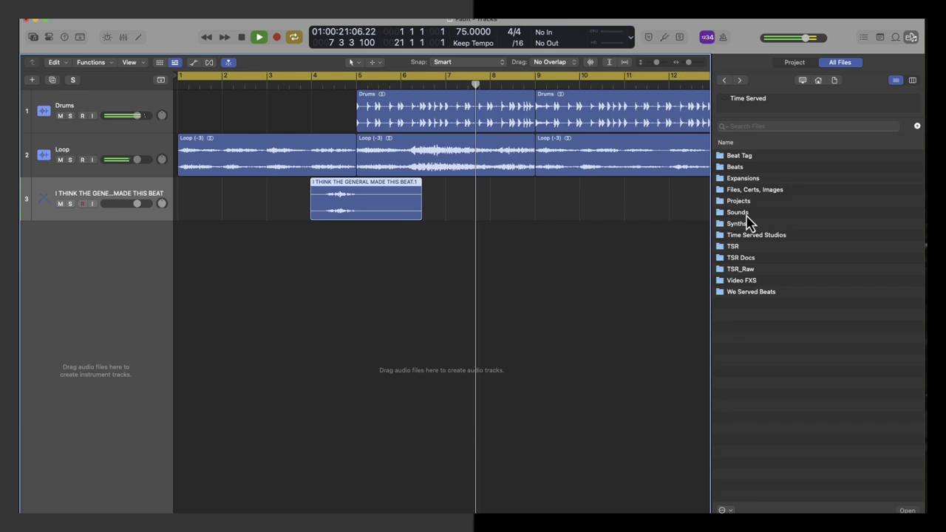
double_click(739, 213)
click(749, 238)
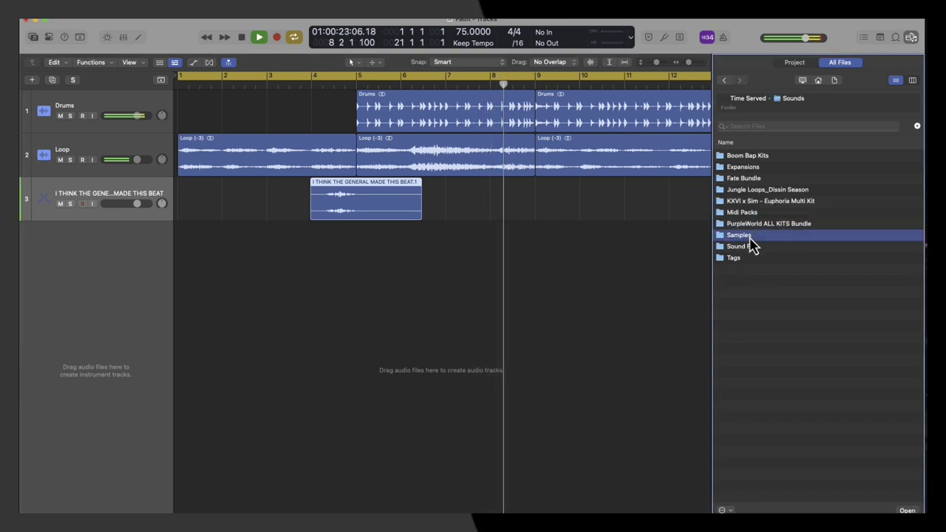
double_click(749, 238)
click(770, 249)
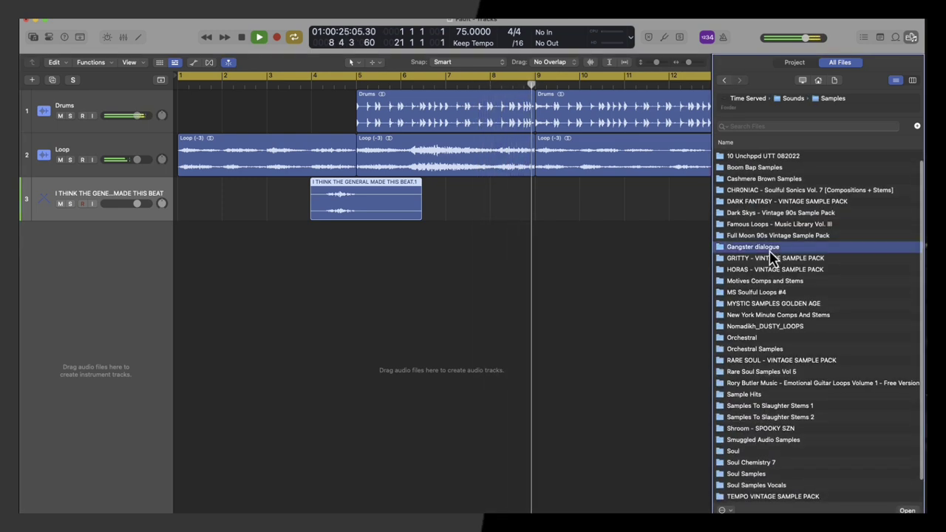
double_click(769, 250)
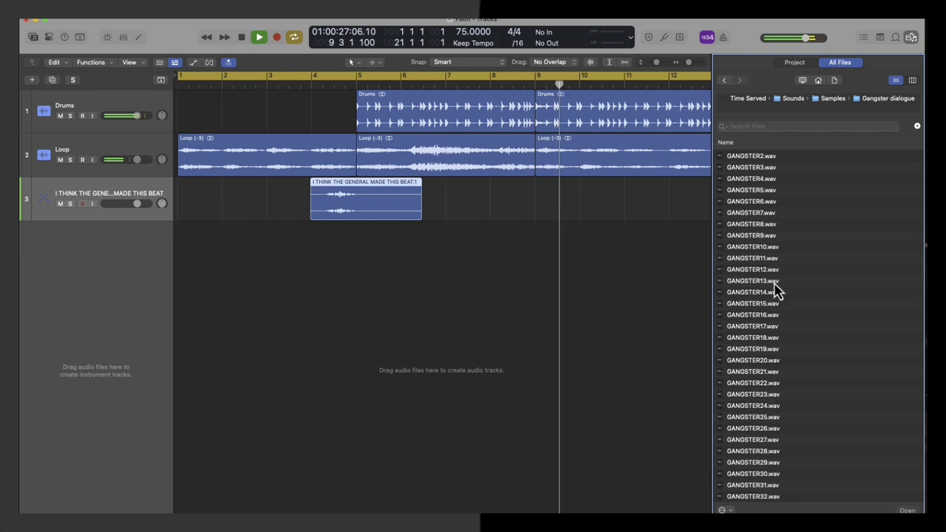
Step: Preview GANGSTER27.wav and GANGSTER29.wav, and place GANGSTER29.wav on a new track at bar 1
scroll(739, 294, down, 5)
click(751, 283)
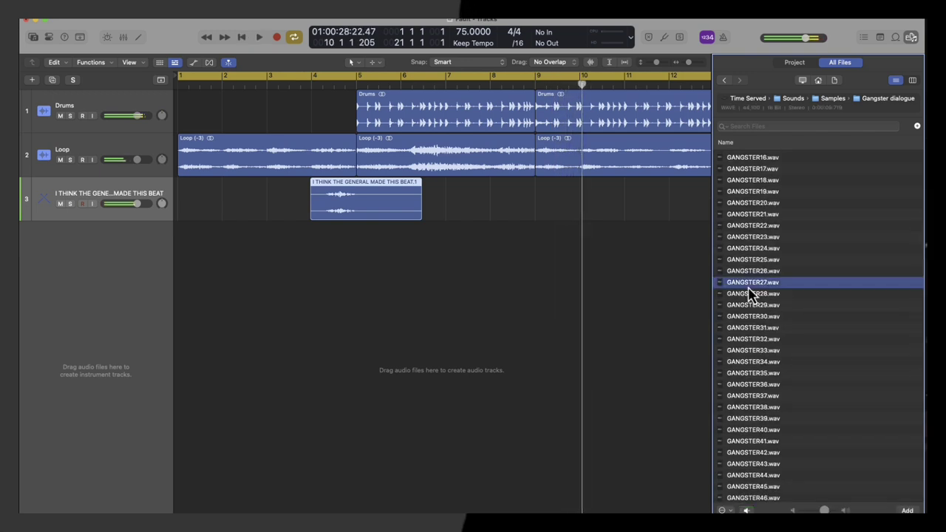
click(752, 309)
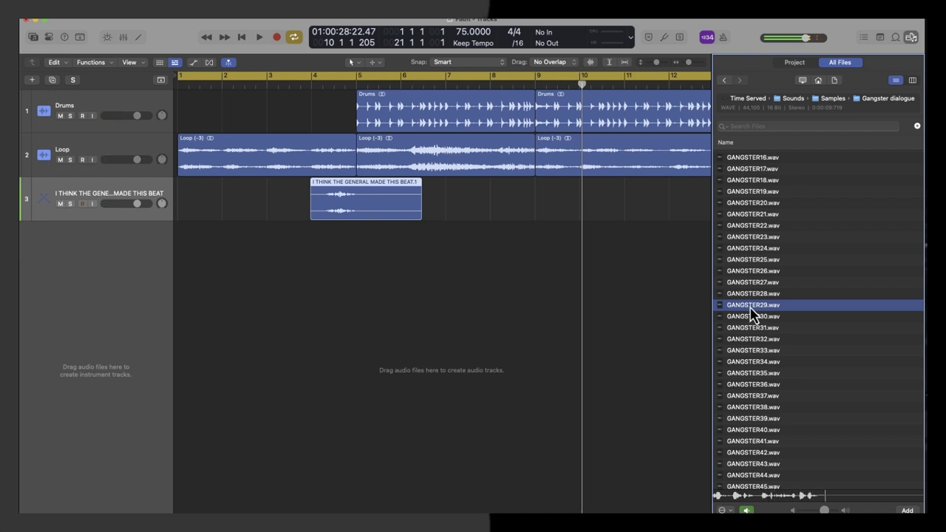
key(space)
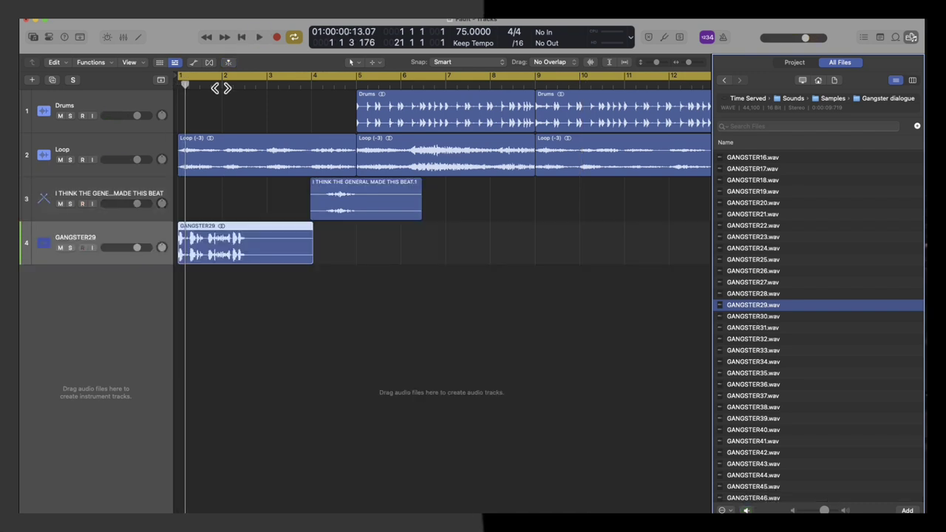
Step: Listen to the GANGSTER29 dialogue against the loop from bar 1, examining where its phrases start and end
double_click(220, 88)
key(space)
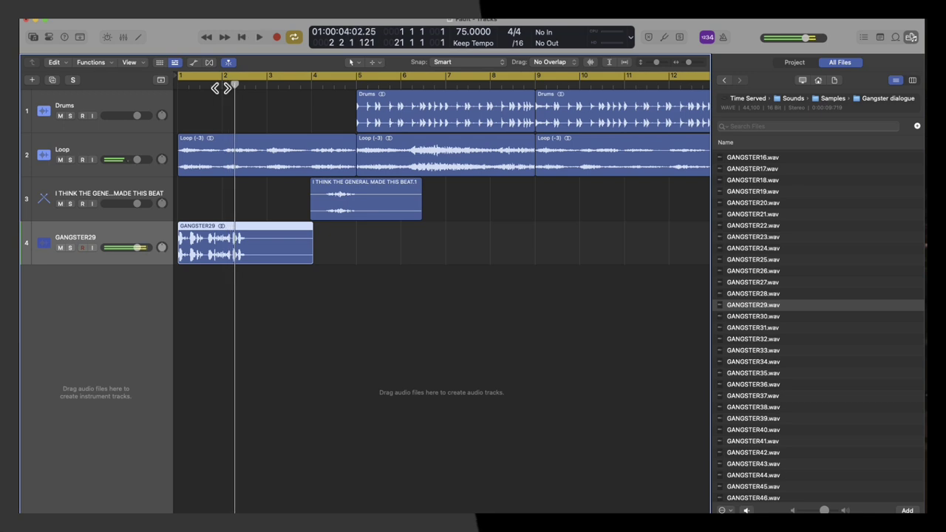
key(super+Right)
key(super+Right)
key(super+Right)
key(super+Right)
double_click(220, 89)
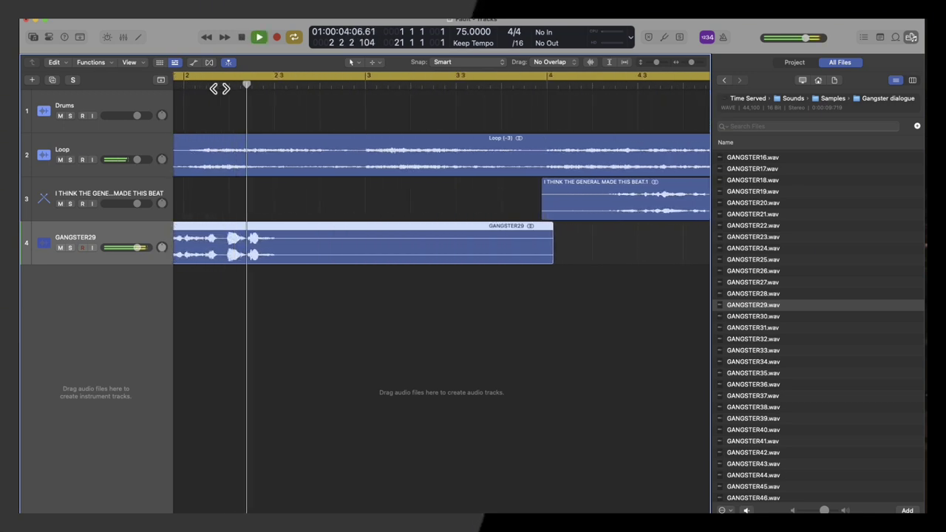
key(space)
scroll(205, 89, left, 2)
click(205, 89)
scroll(205, 88, left, 5)
key(space)
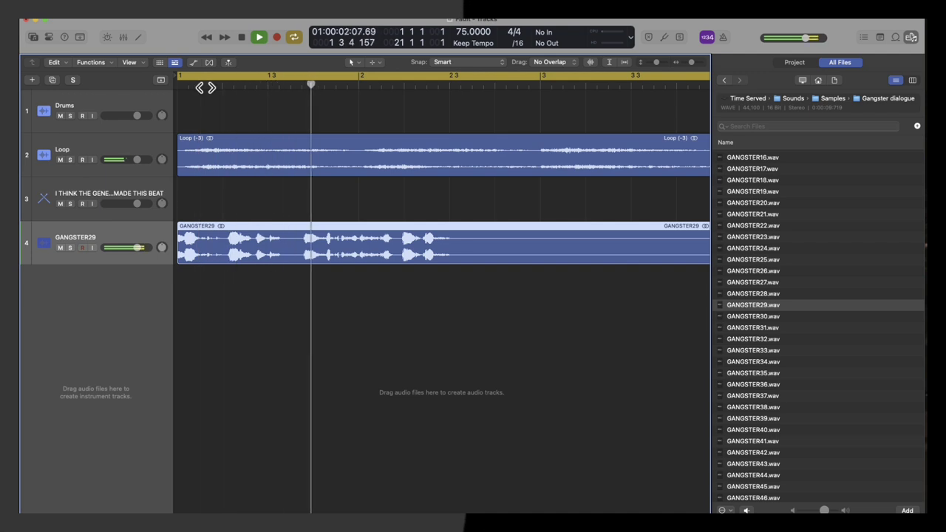
key(space)
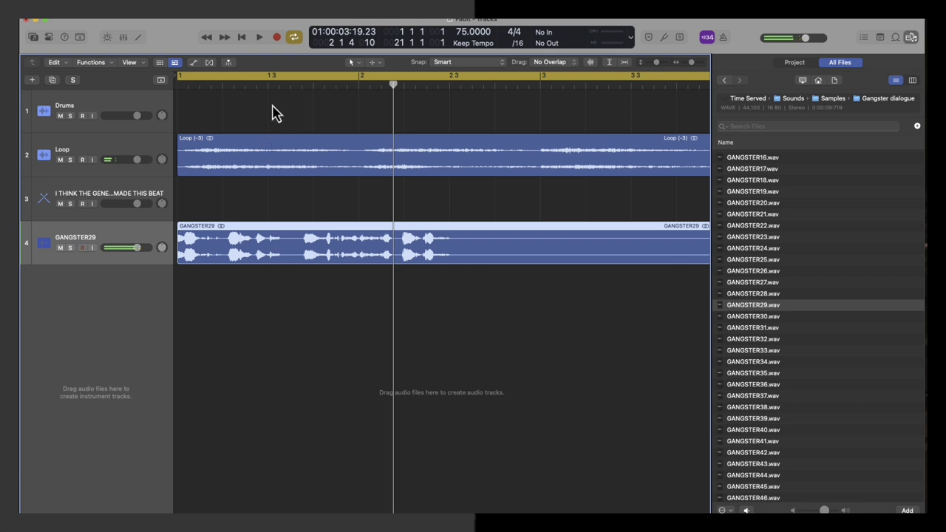
key(Return)
key(space)
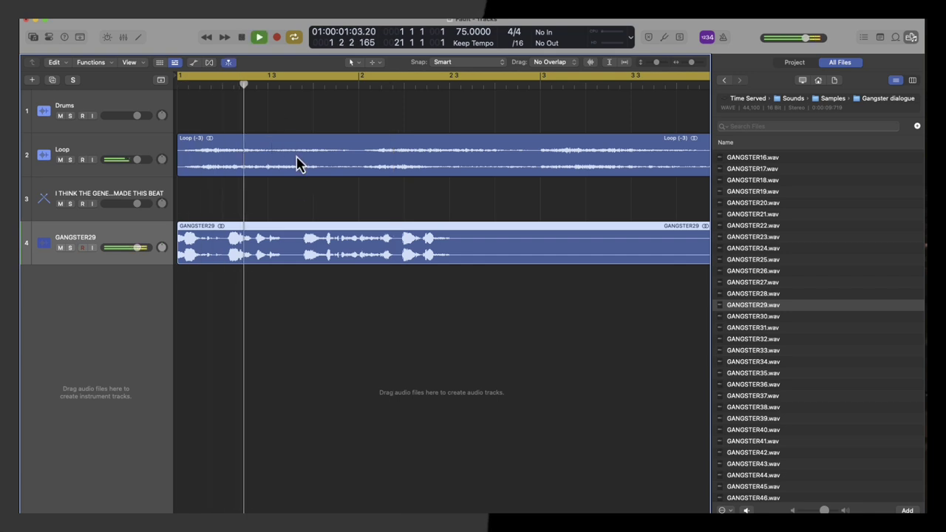
key(space)
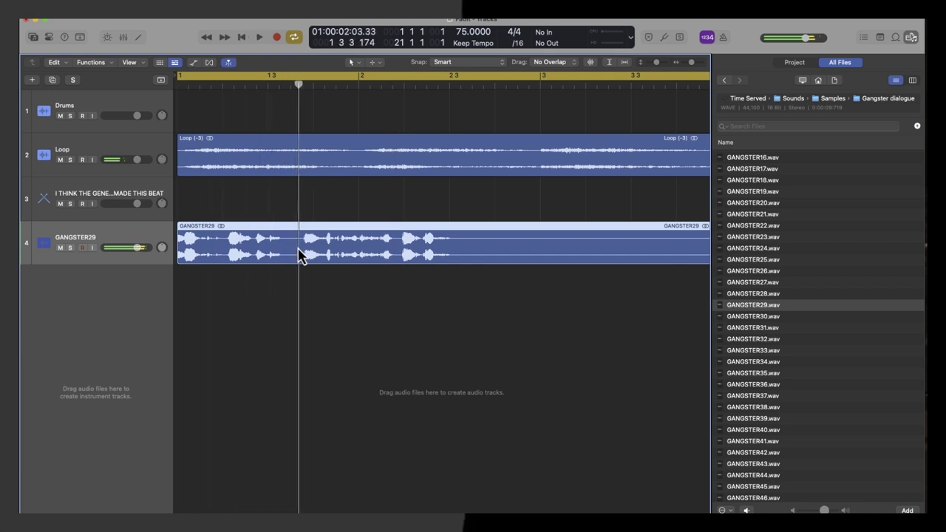
Step: Cut a middle phrase out of the GANGSTER29 region, move the remaining part against the first piece, and play it back
key(space)
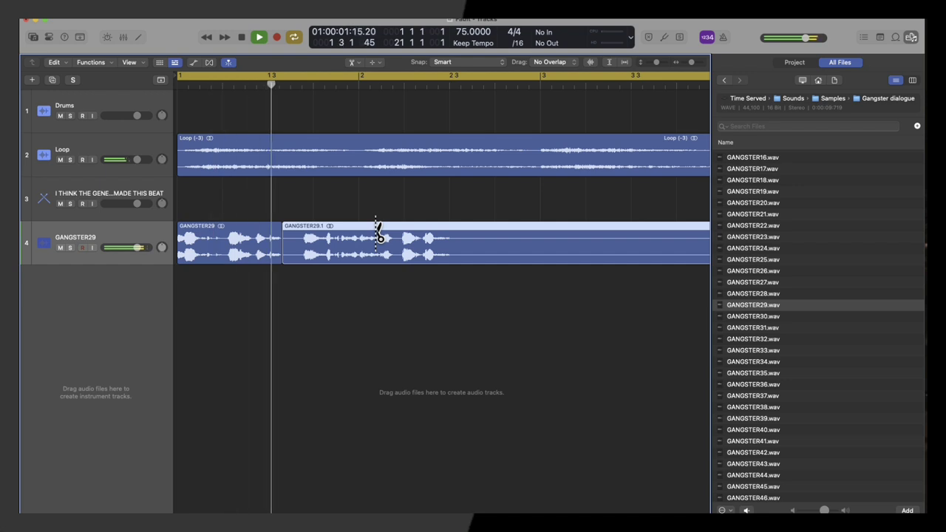
key(space)
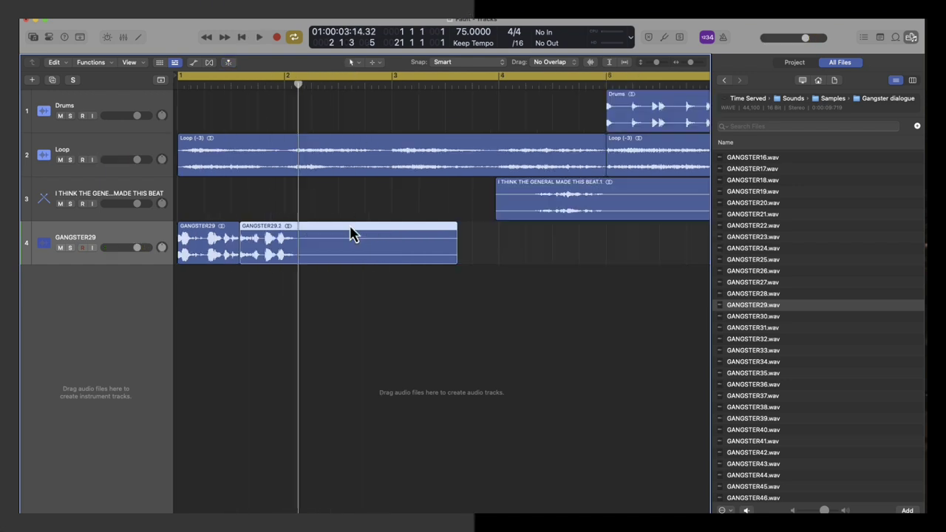
key(space)
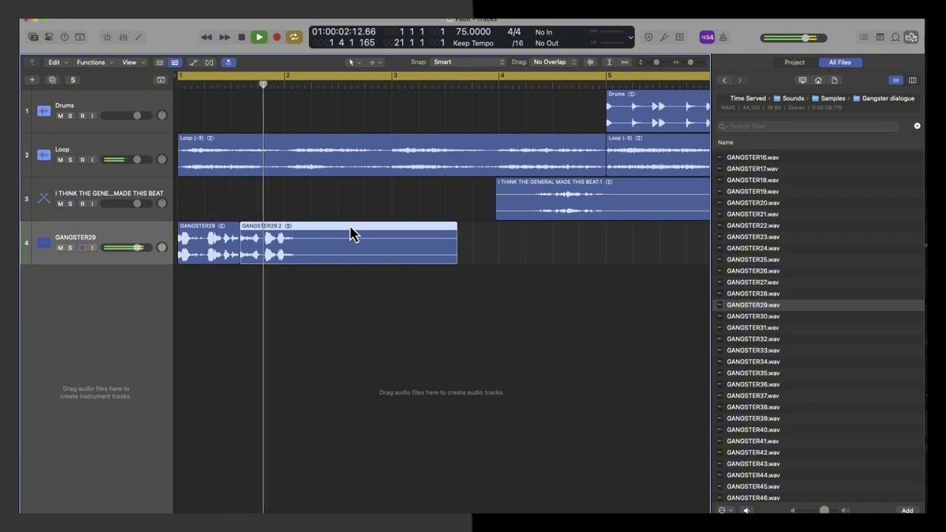
key(space)
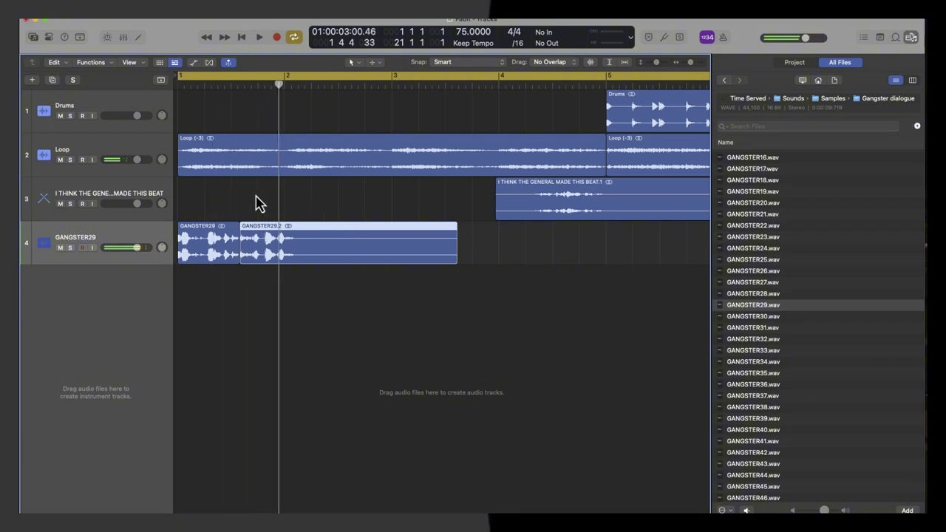
Step: Shorten the end of the first GANGSTER29 piece so it stops at about 1 3 3
click(234, 211)
key(space)
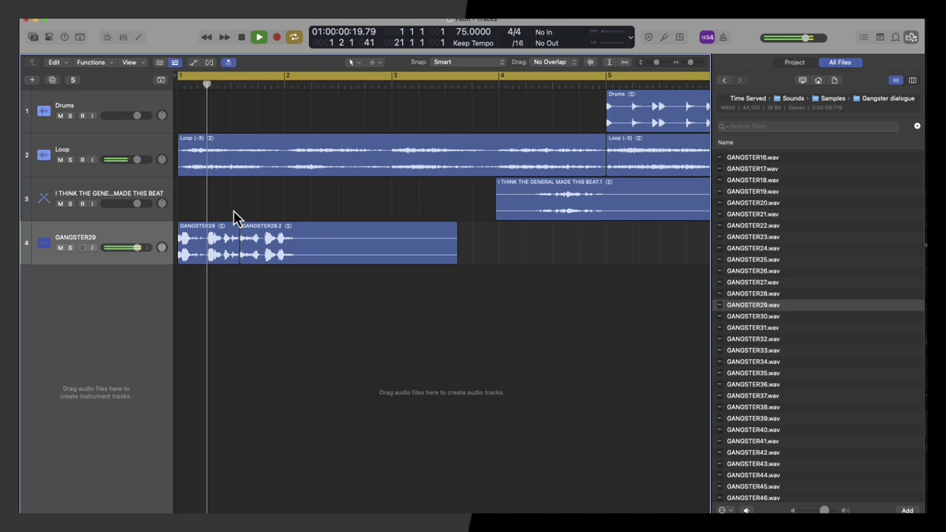
scroll(235, 211, up, 3)
scroll(234, 211, up, 3)
key(space)
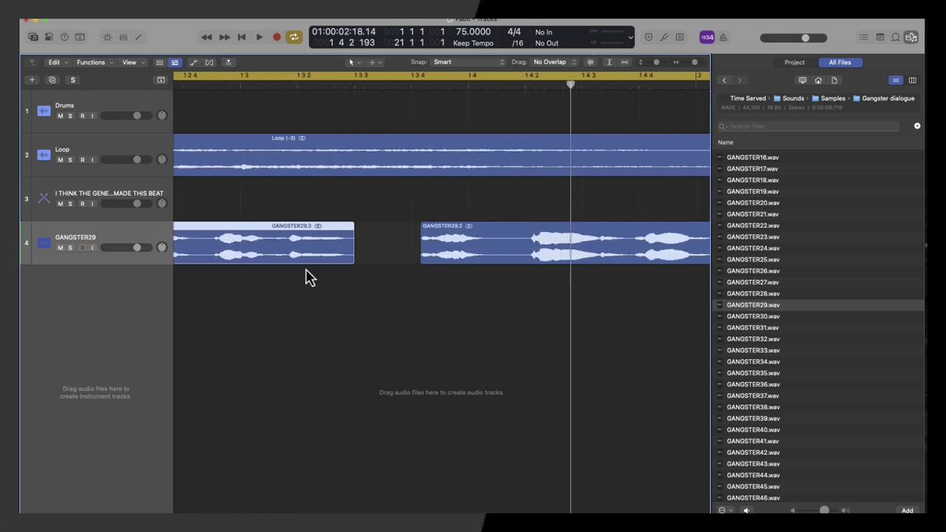
Step: Move the second GANGSTER29 piece against the first and trim its silent tail to just past bar 2, checking by playback
key(space)
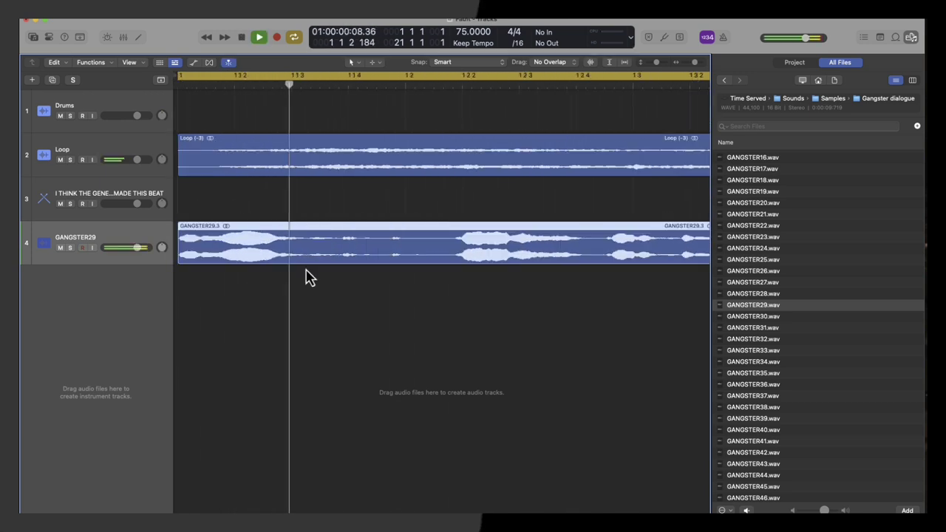
scroll(307, 269, up, 3)
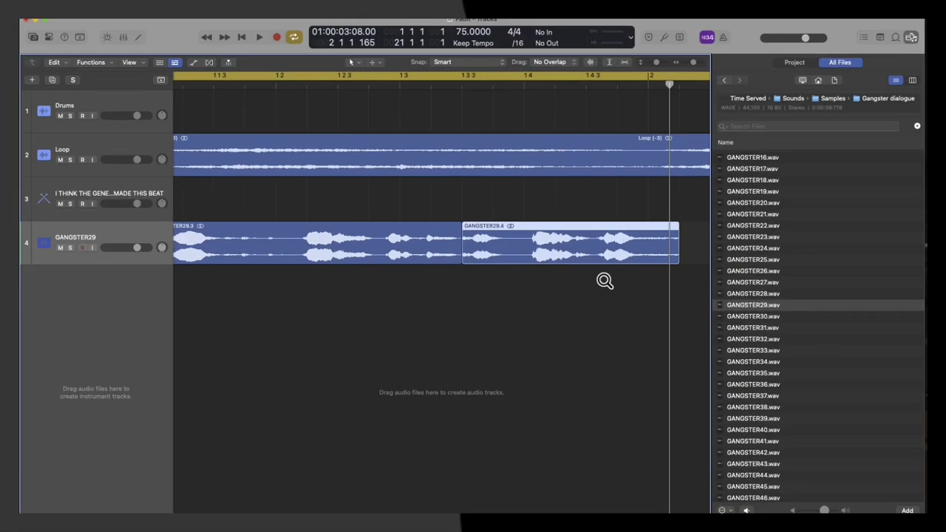
scroll(603, 278, down, 3)
key(space)
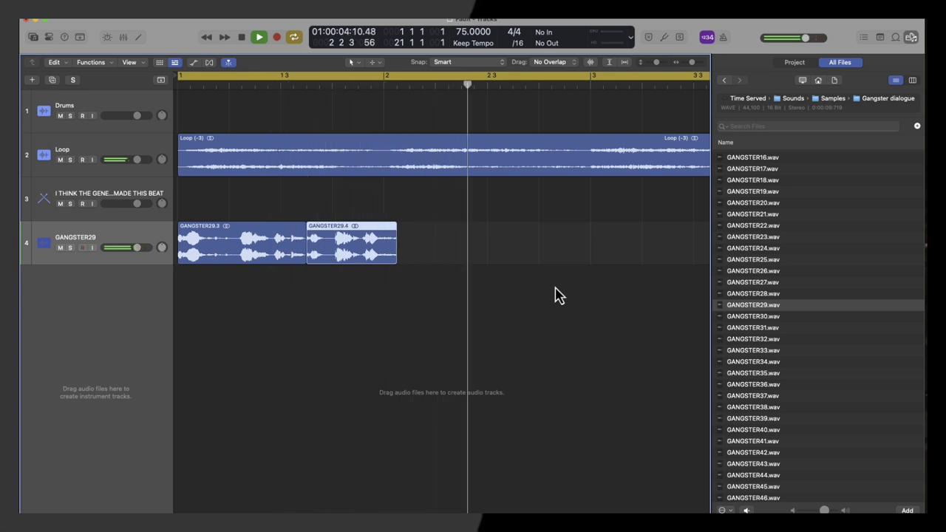
key(space)
Step: Replace both GANGSTER29 pieces with GANGSTER32.wav on a new track at bar 1, cutting its region off at bar 2
click(755, 339)
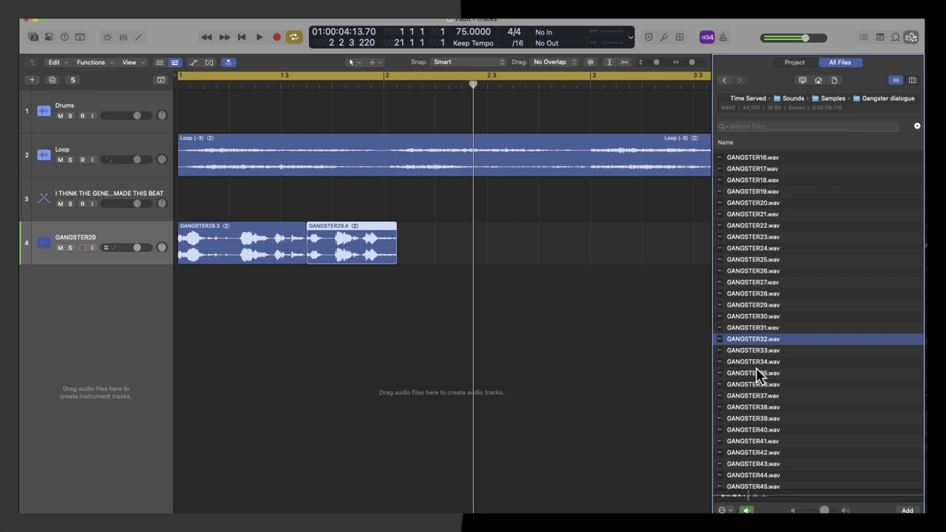
key(space)
key(space)
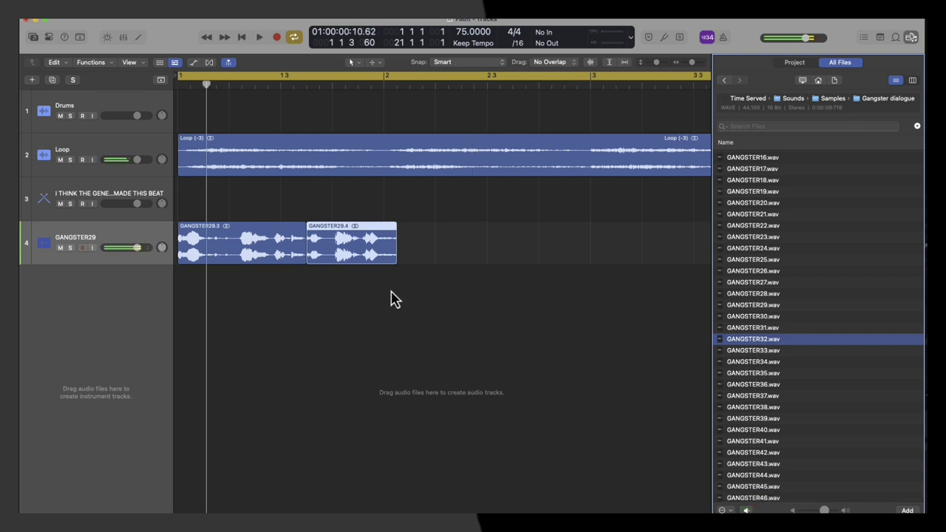
drag(388, 288, 256, 260)
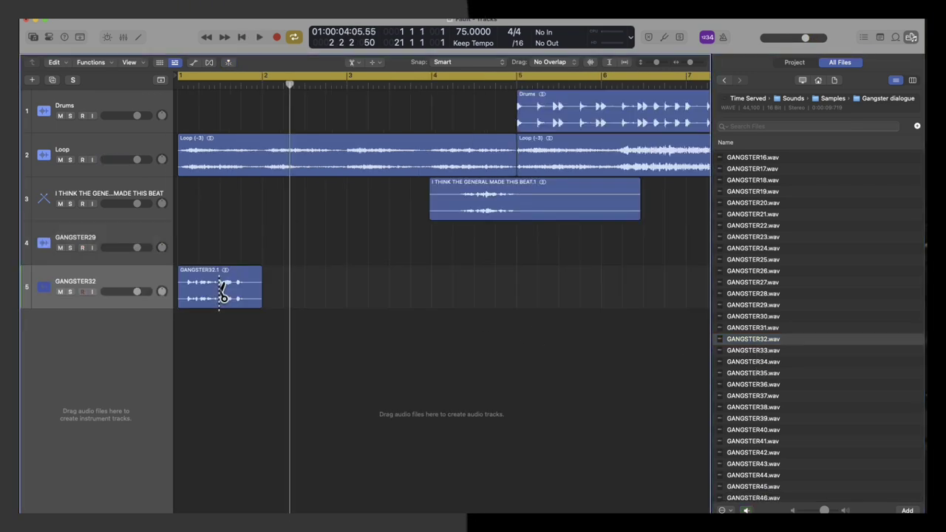
Step: Switch back to the Pointer tool and listen to the shortened GANGSTER32 region against the loop
key(space)
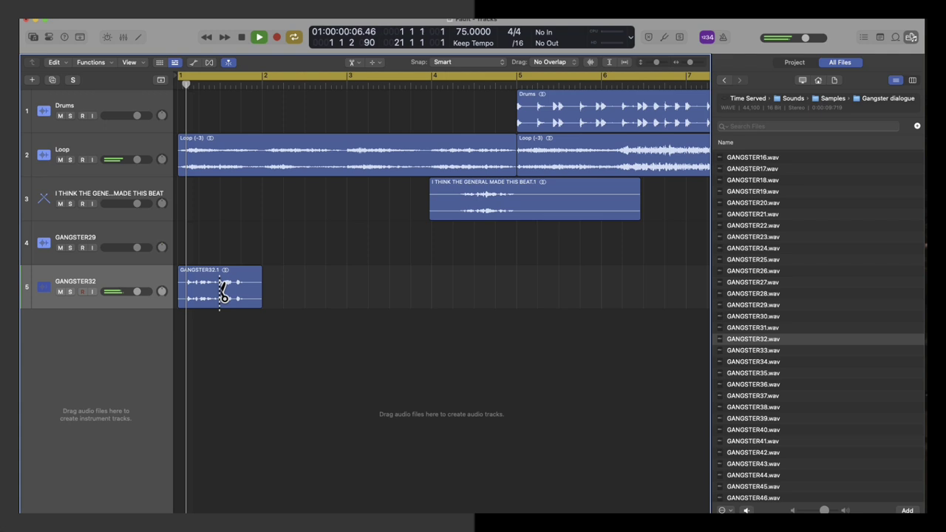
key(t)
key(t)
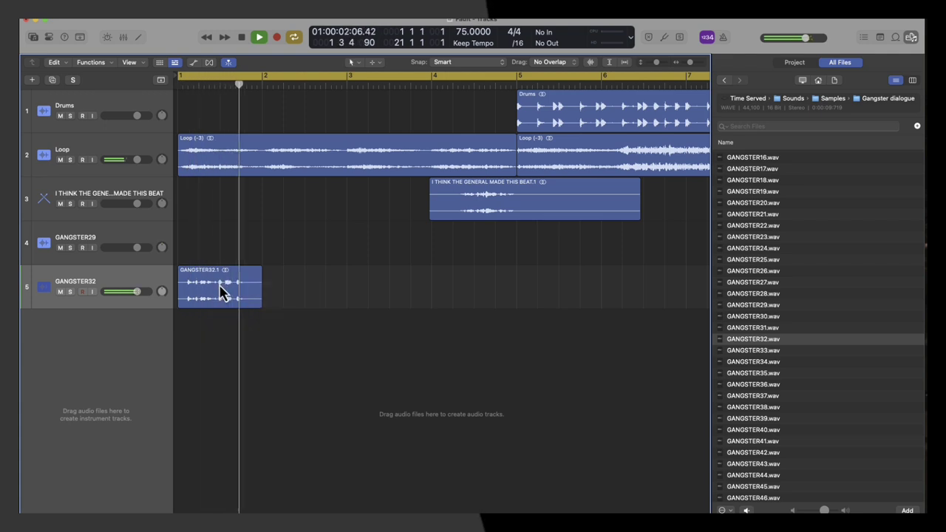
key(space)
Step: Preview the dialogue samples from GANGSTER34.wav through GANGSTER38.wav
click(755, 377)
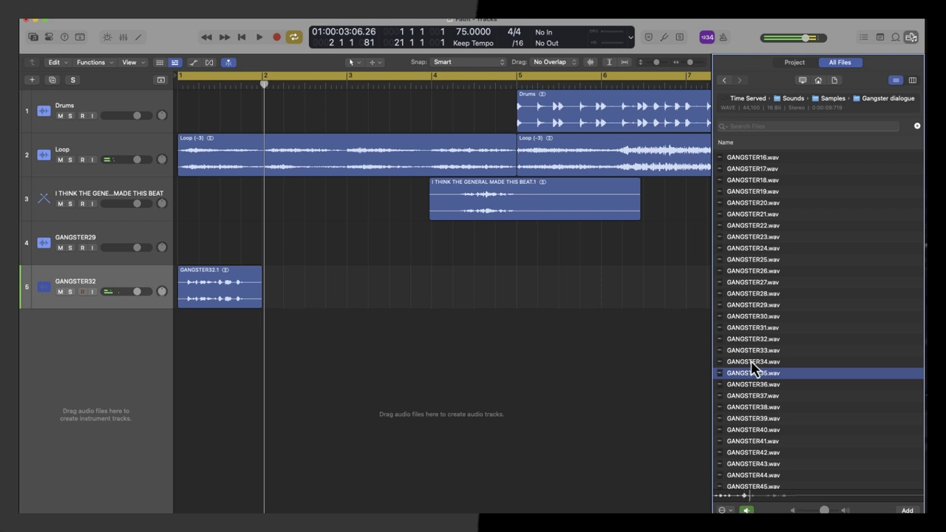
click(751, 362)
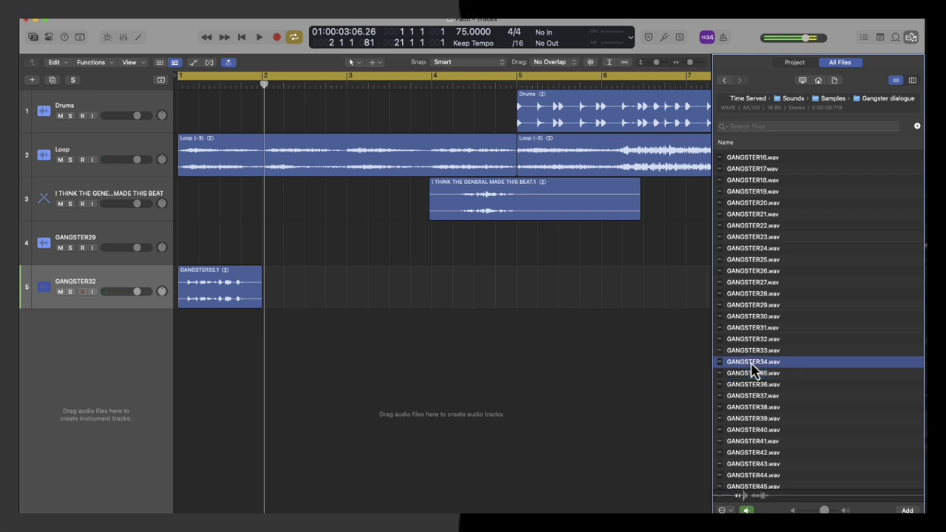
key(Down)
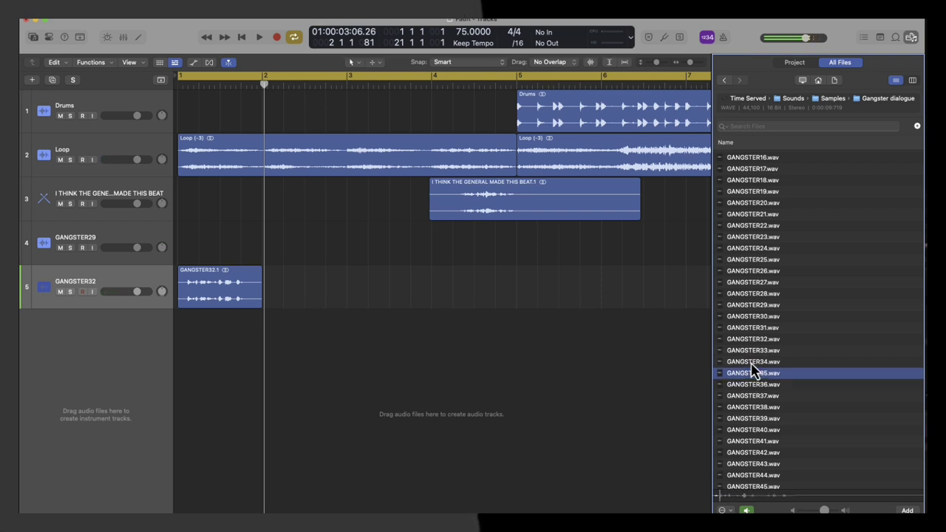
key(Down)
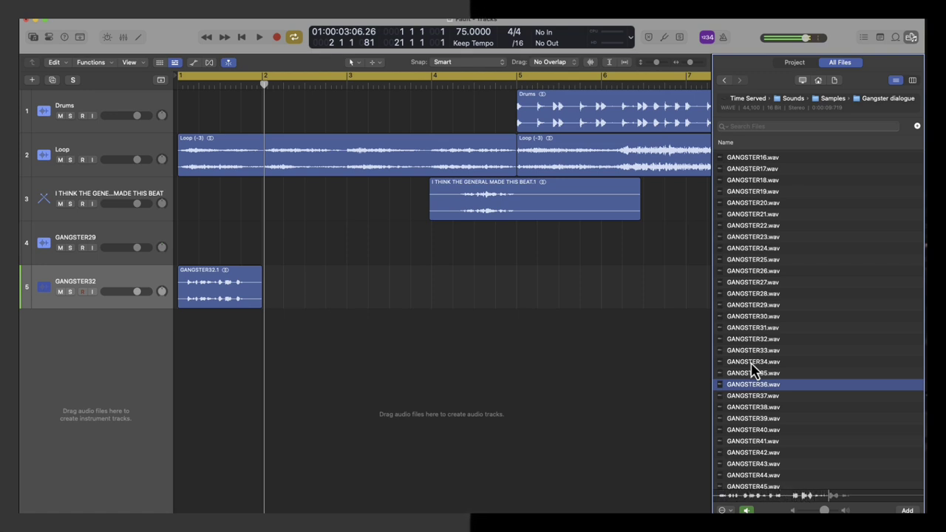
key(Down)
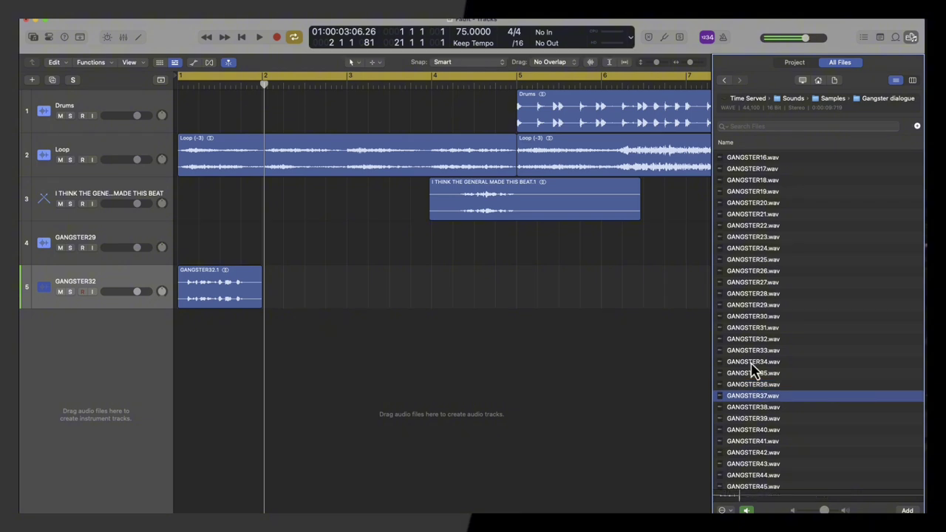
key(Down)
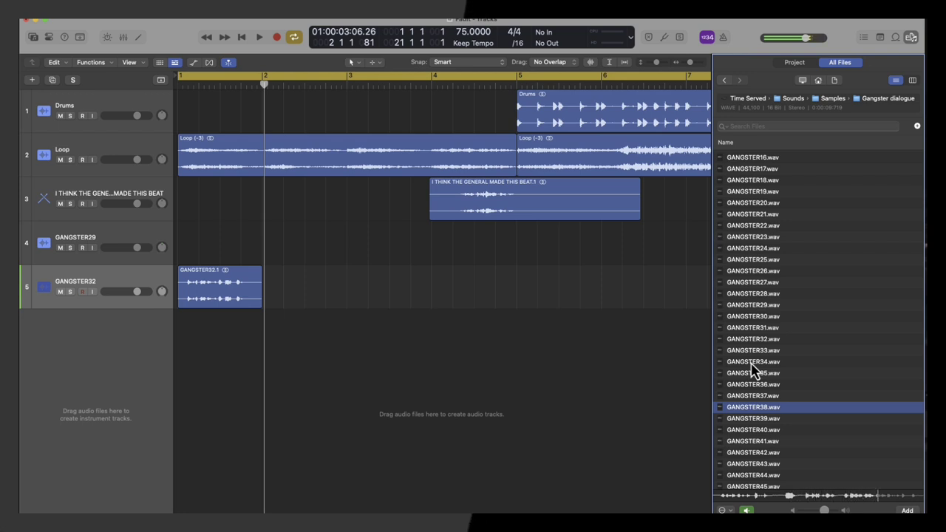
Step: Replace the GANGSTER32 region with GANGSTER38.wav at bar 1 and loop playback over bars 1 to 4
key(space)
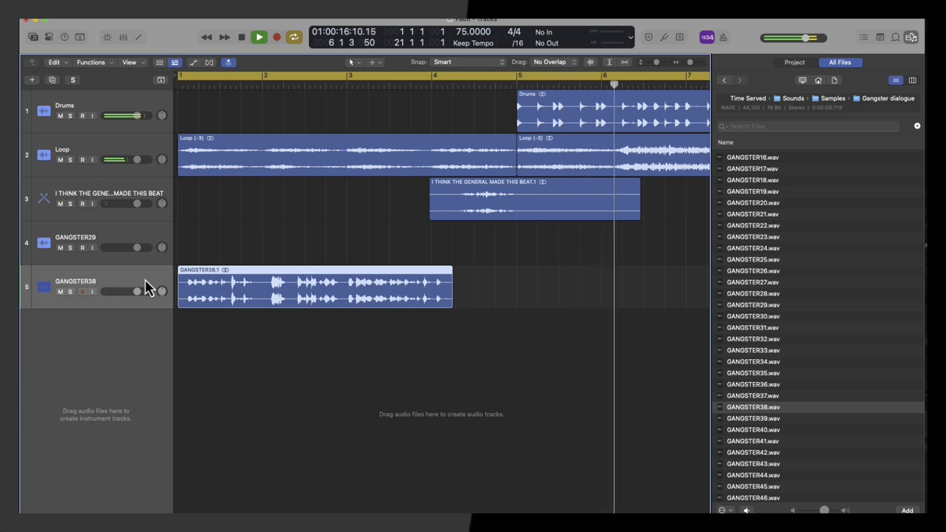
key(space)
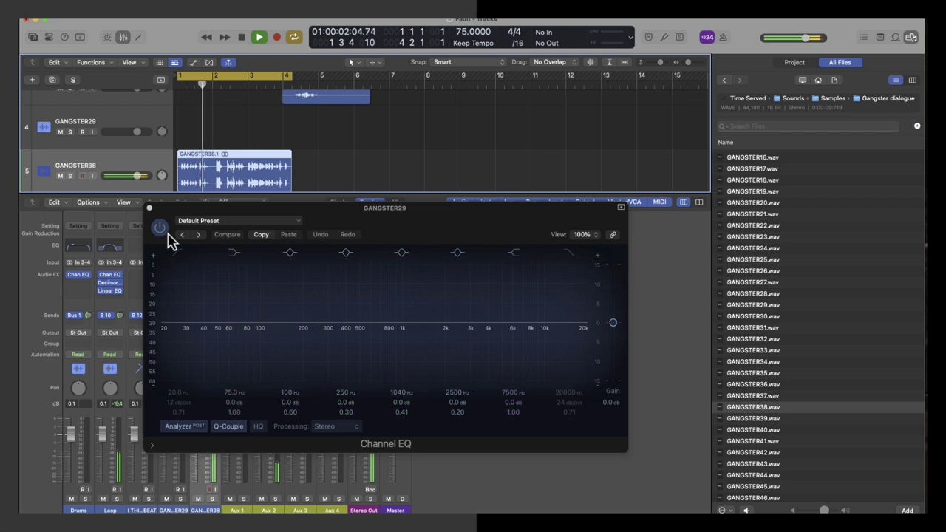
click(150, 208)
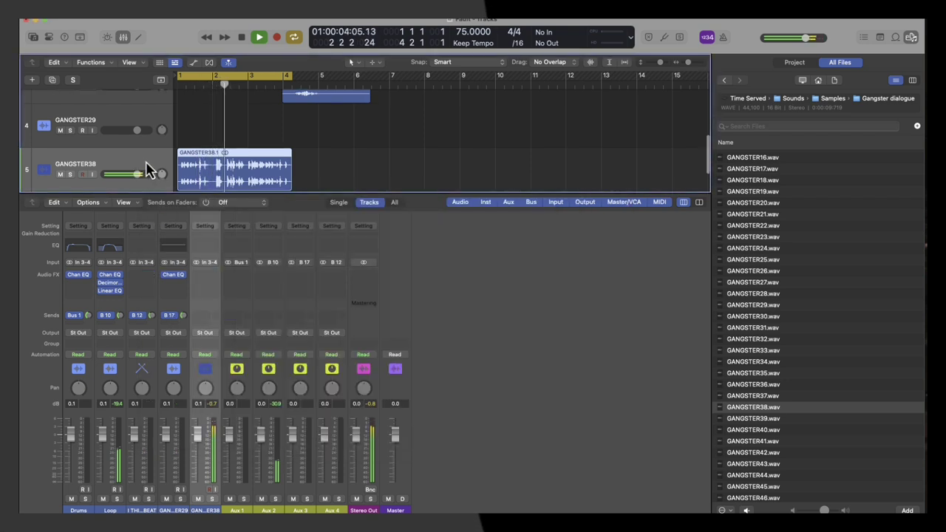
Step: Add a Channel EQ to GANGSTER38 with a 55 Hz, 24 dB/oct low cut and a -6.1 dB high shelf at 5250 Hz
click(215, 248)
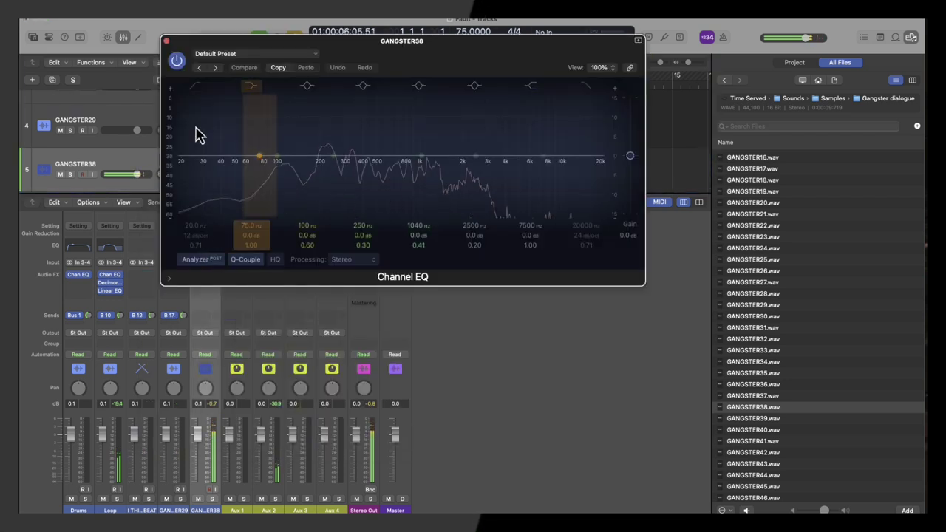
click(195, 87)
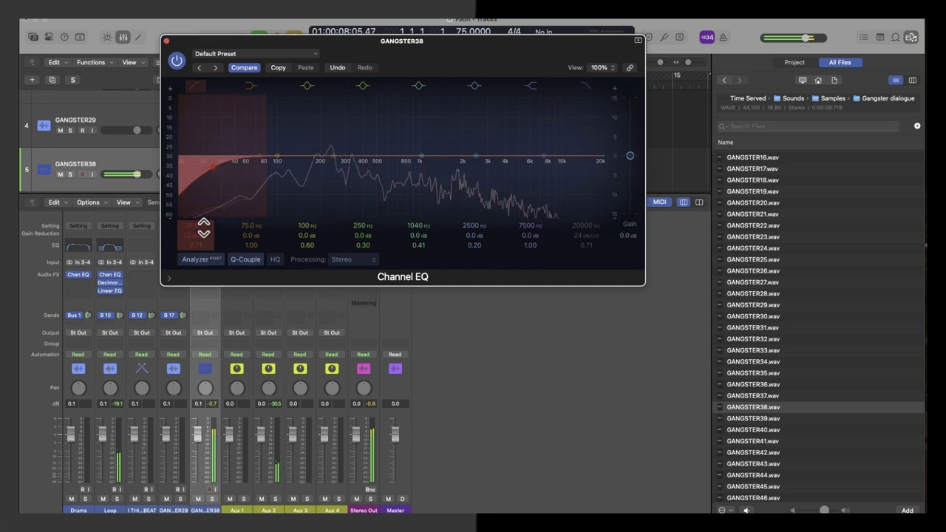
drag(216, 179, 236, 185)
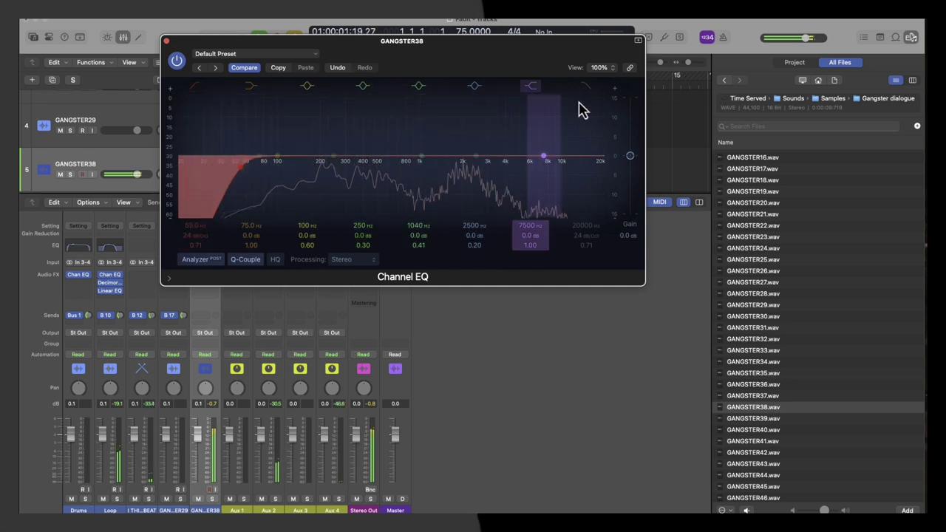
drag(546, 158, 523, 190)
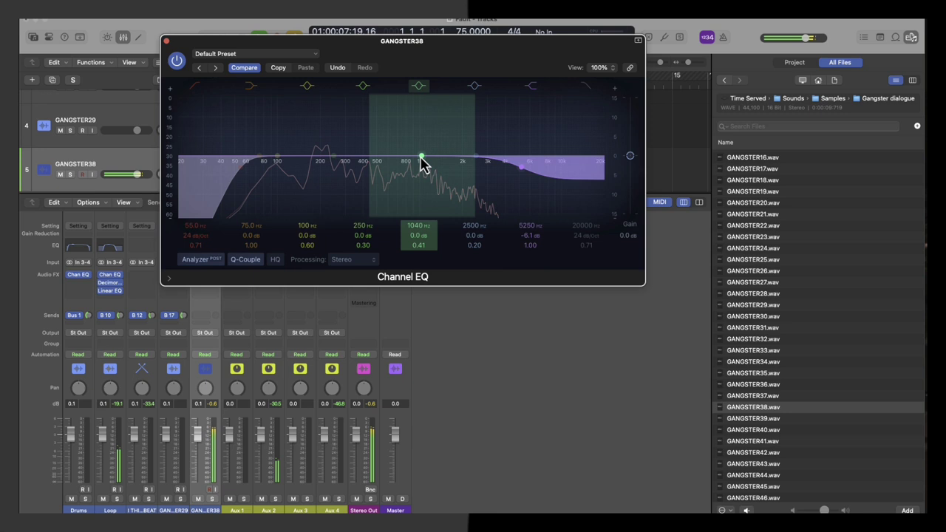
Step: Add narrow EQ cuts of -2.4 dB at 244 Hz with Q 4.00 and -2.5 dB at 1600 Hz with Q 3.20
drag(336, 160, 335, 167)
scroll(336, 176, up, 5)
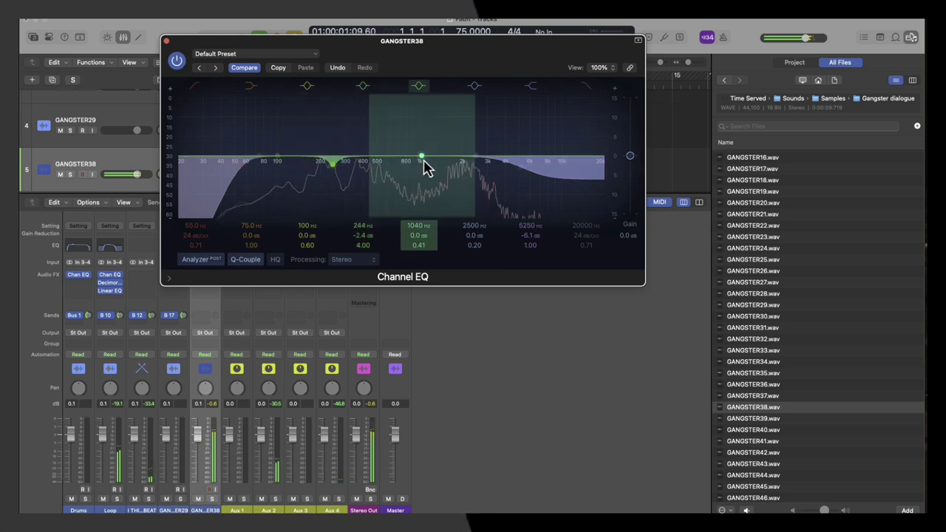
scroll(425, 177, up, 6)
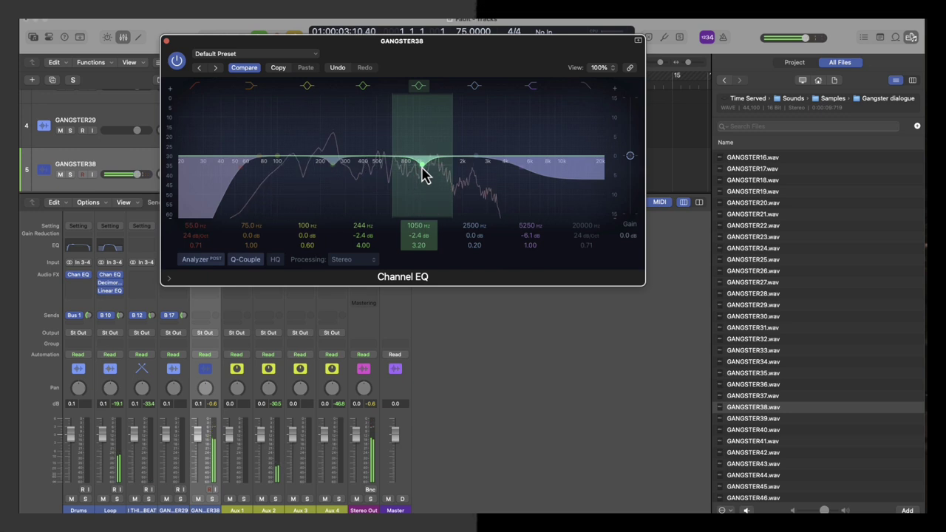
drag(423, 174, 448, 175)
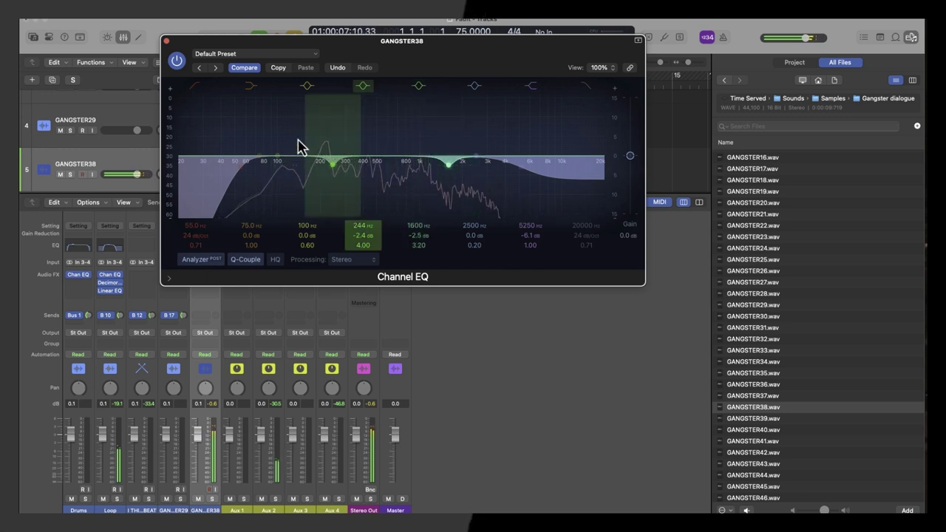
click(166, 41)
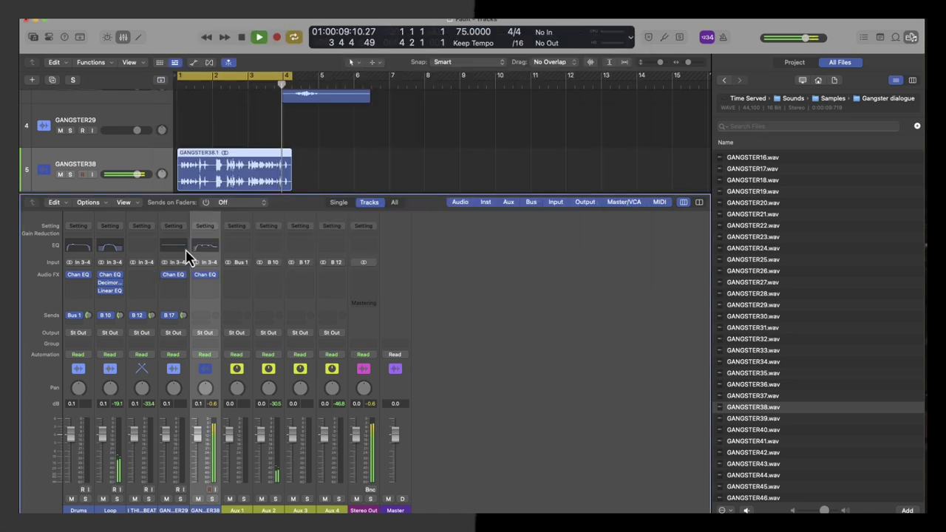
Step: Insert a Compressor after the Channel EQ on GANGSTER38 and load its Studio Vocal preset
click(206, 288)
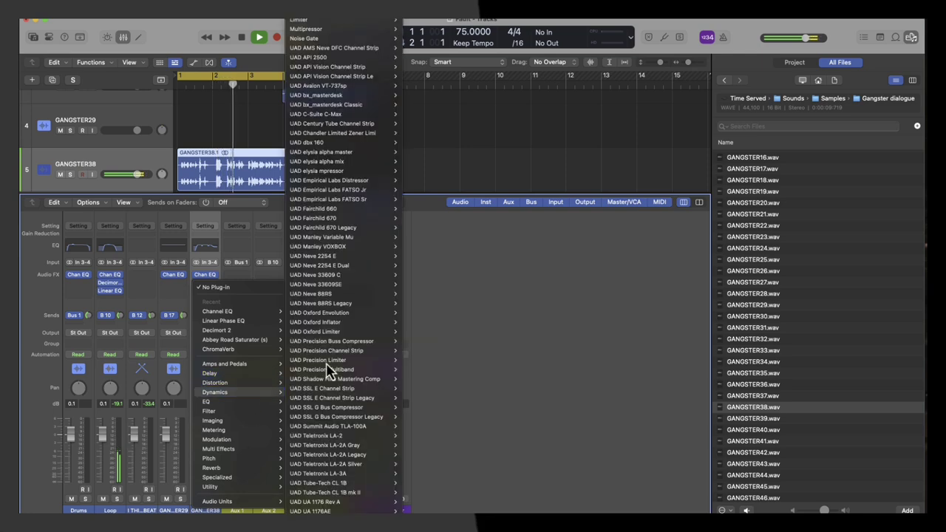
mouse_move(251, 392)
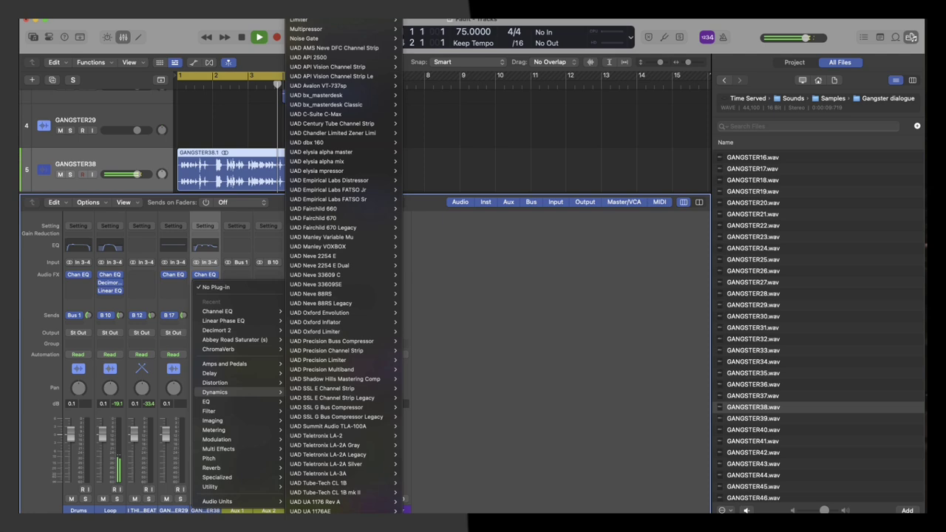
click(355, 10)
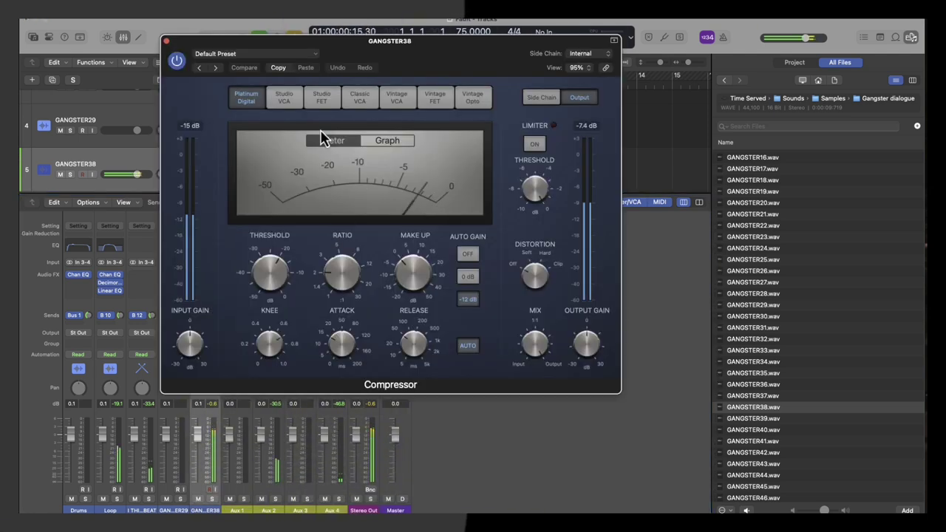
click(291, 58)
mouse_move(264, 283)
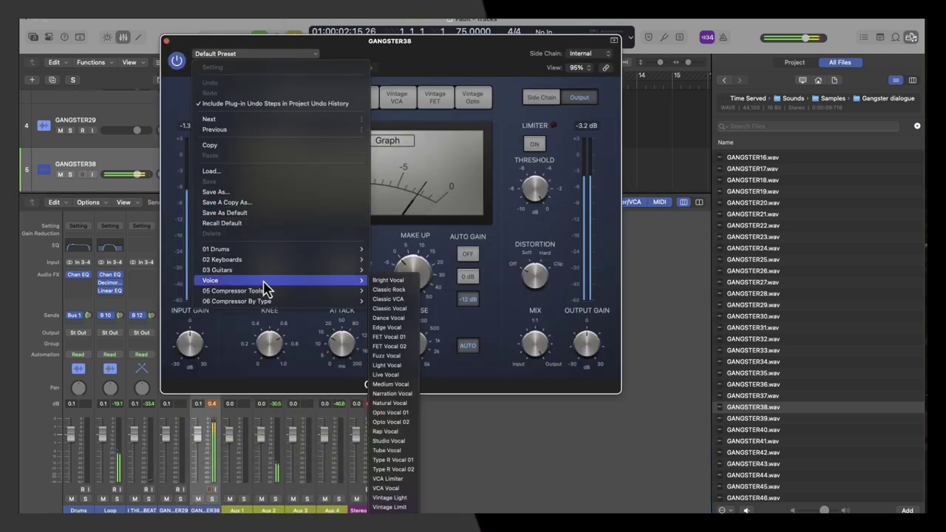
click(405, 441)
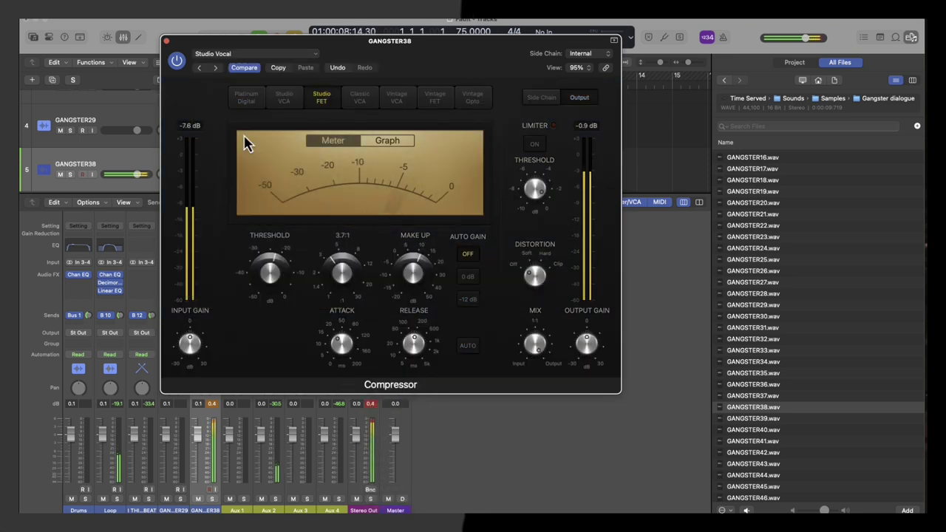
Step: Switch the GANGSTER38 compressor to the Rap Vocal preset and close its window
click(295, 56)
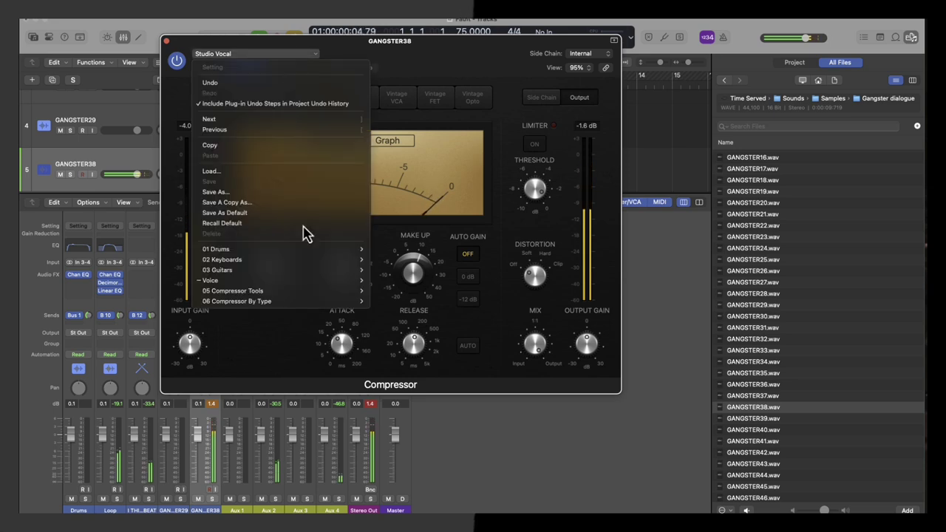
mouse_move(306, 280)
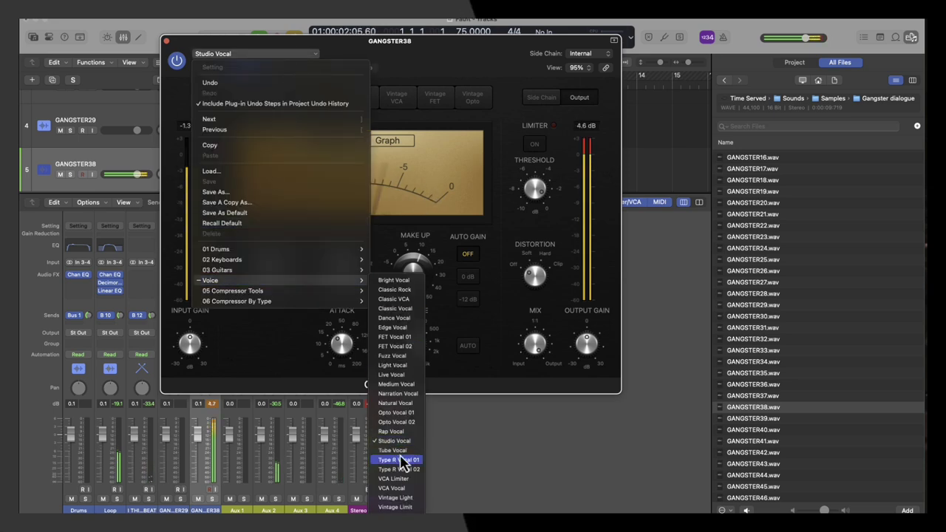
click(394, 431)
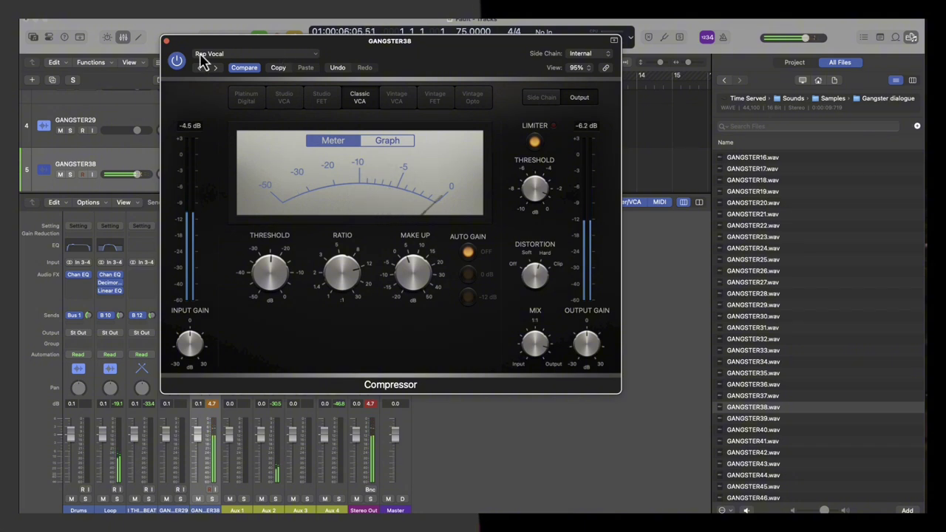
click(167, 41)
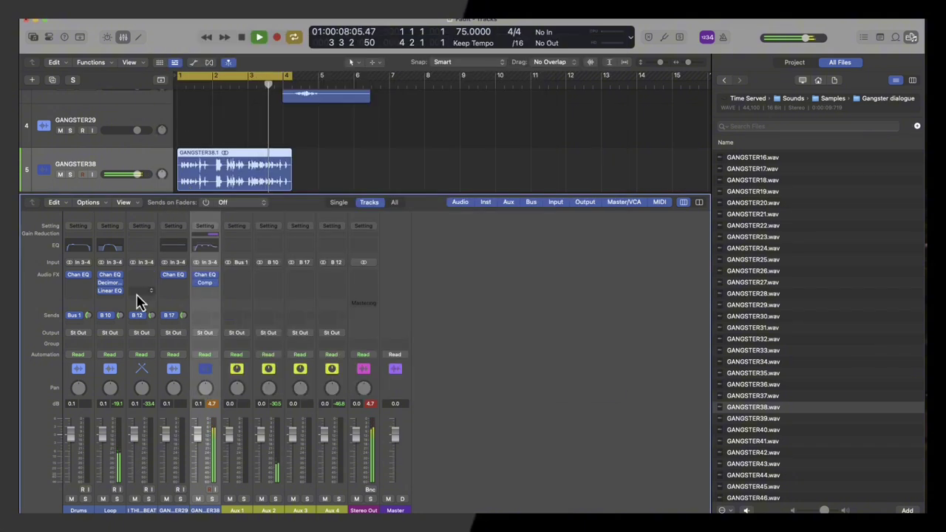
click(209, 298)
mouse_move(218, 509)
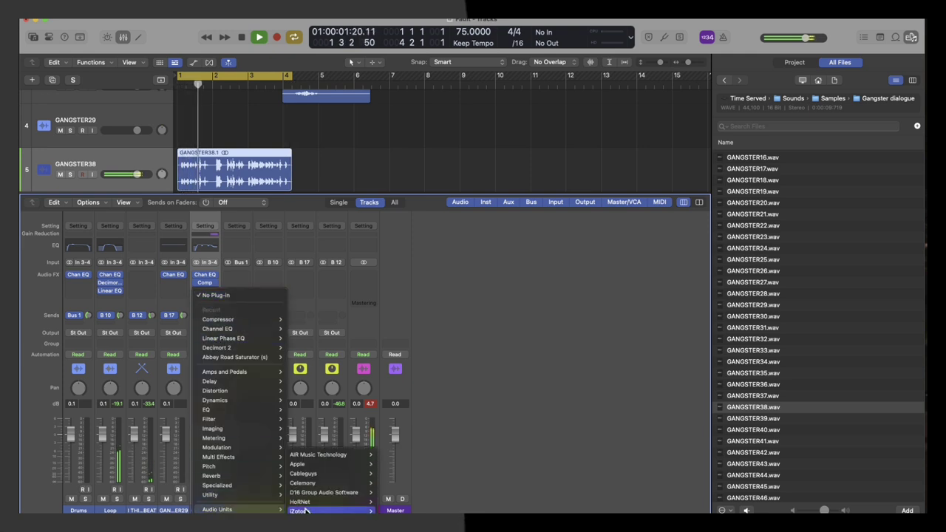
mouse_move(310, 510)
mouse_move(412, 278)
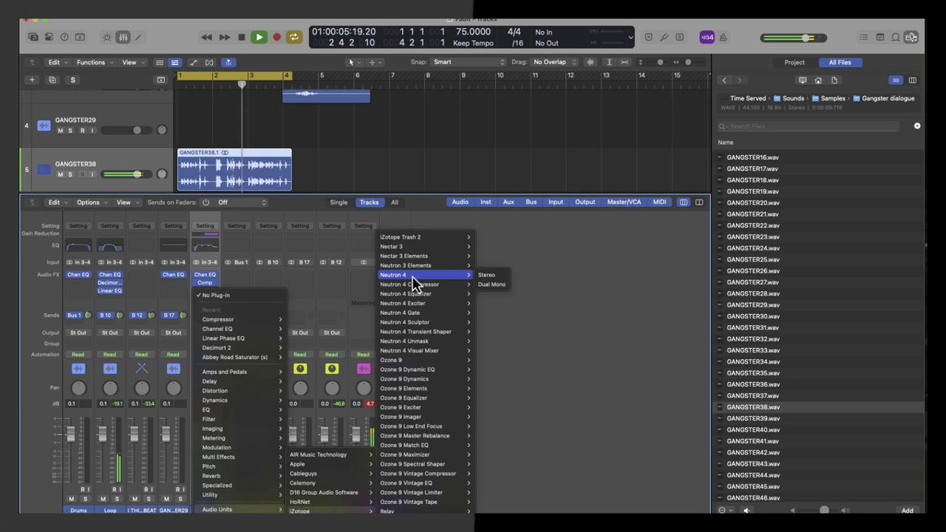
click(517, 374)
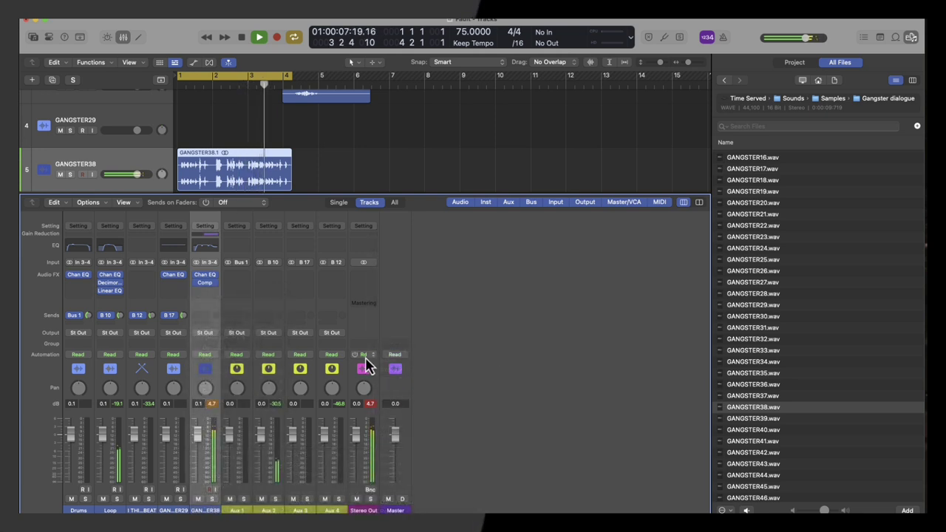
Step: Insert a Stereo Delay after the Compressor on the GANGSTER38 channel
click(207, 294)
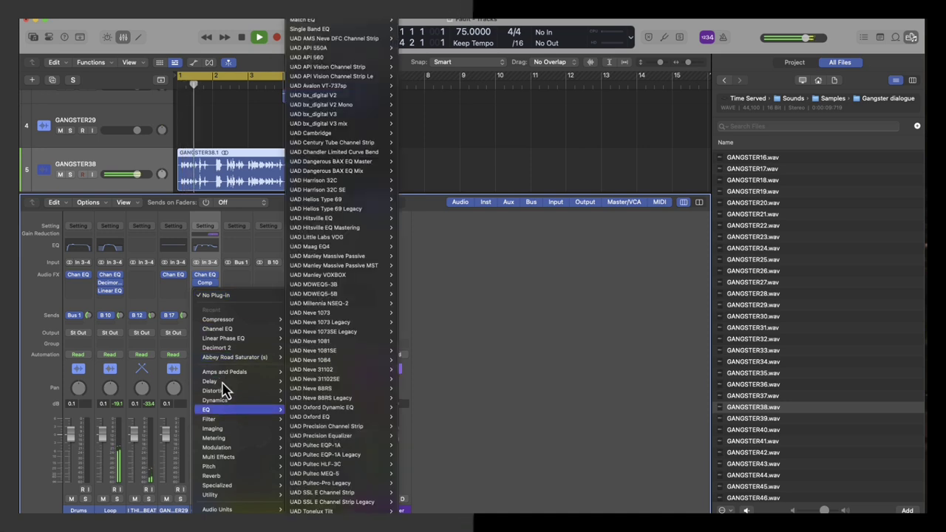
mouse_move(225, 381)
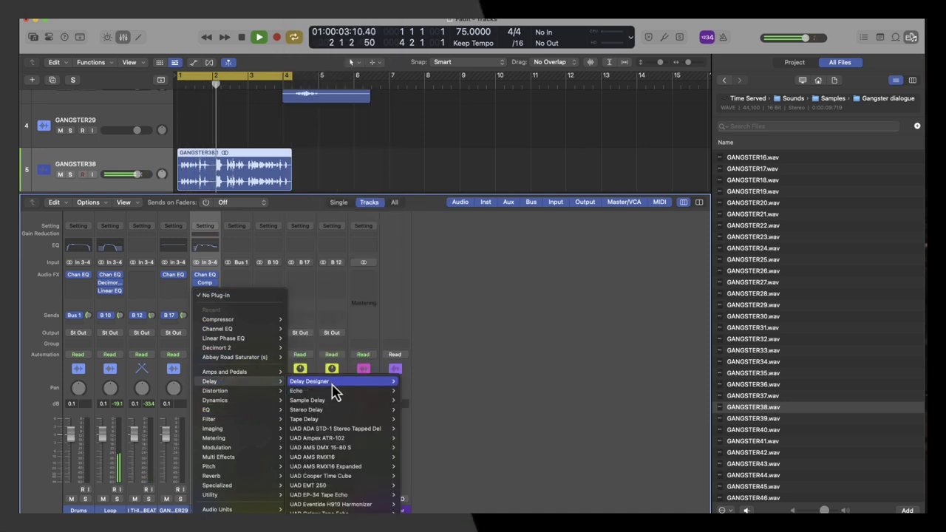
mouse_move(332, 402)
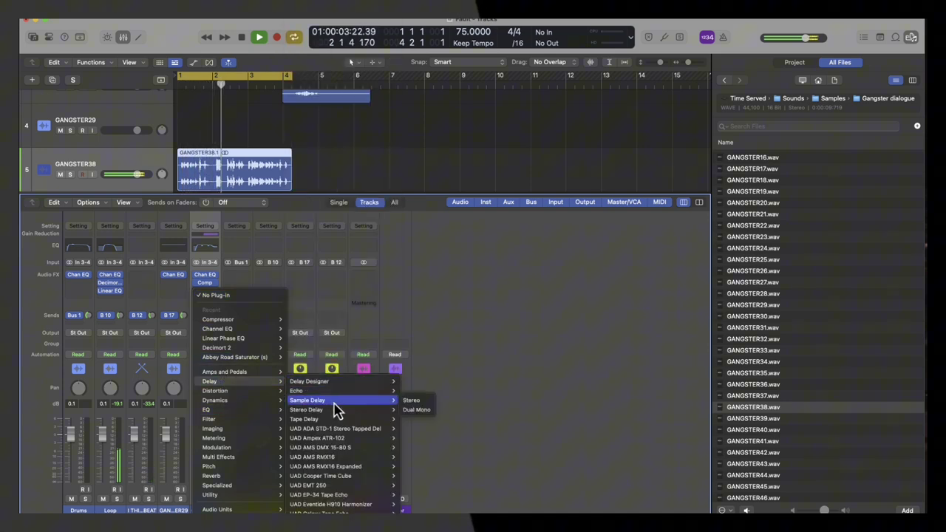
click(423, 412)
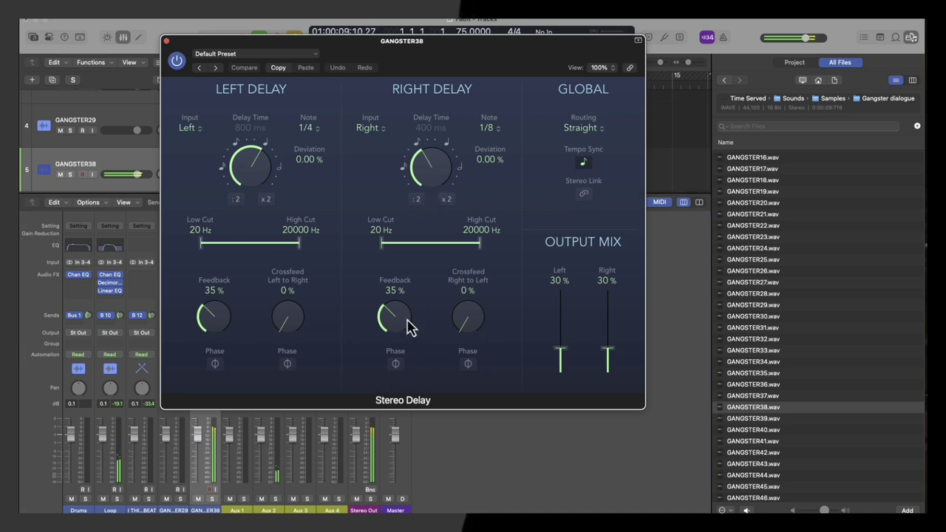
Step: Set the Stereo Delay's feedback to 22 % left and 23 % right, with output mix at 0 % left and 9 % right
drag(390, 316, 388, 328)
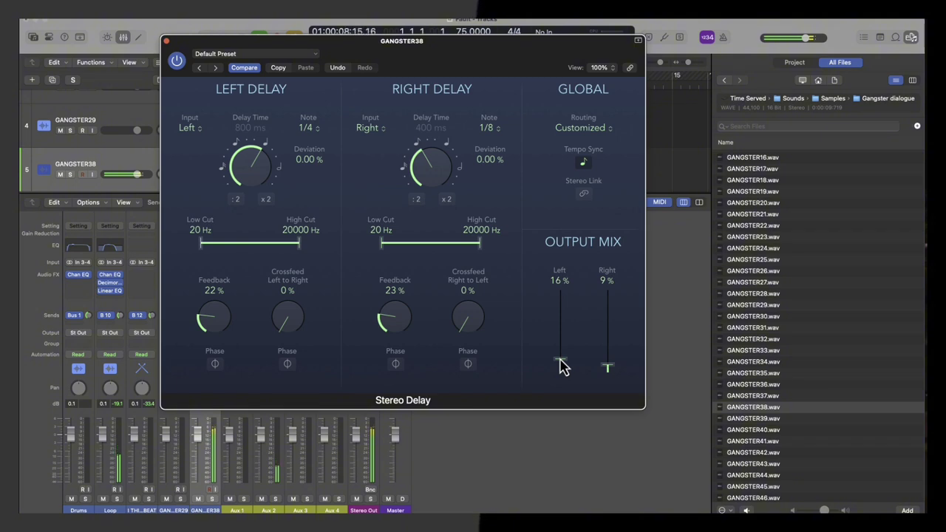
drag(559, 369, 561, 390)
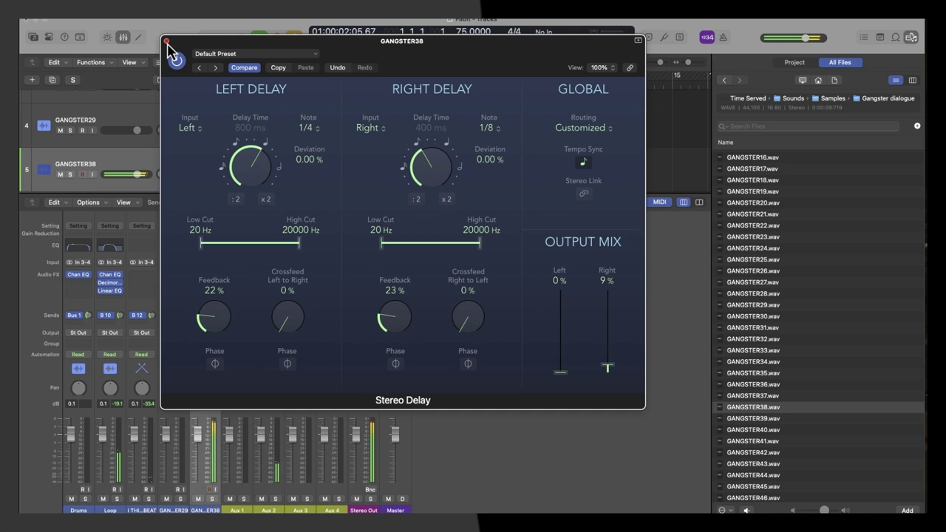
click(166, 41)
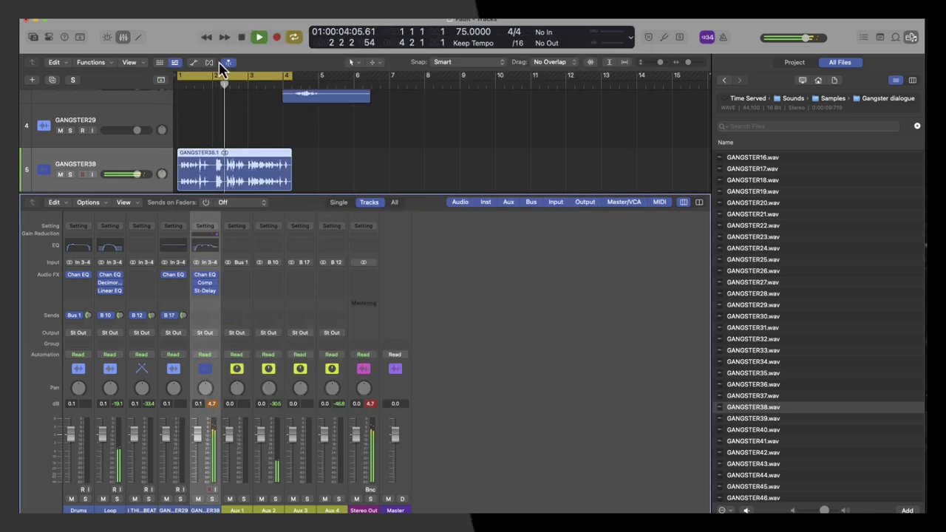
Step: Show track automation and add a second lane under GANGSTER38 for the Stereo Delay's Left Input parameter
scroll(226, 126, down, 2)
key(a)
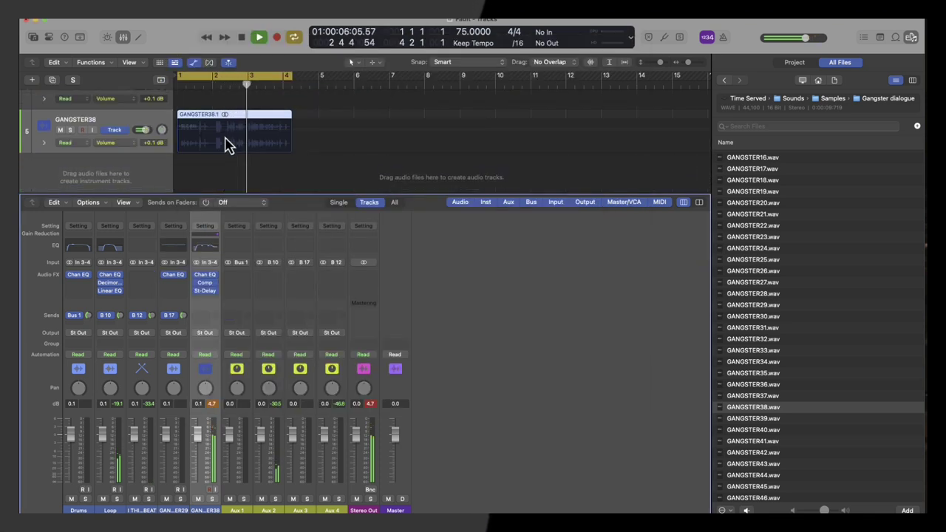
click(45, 145)
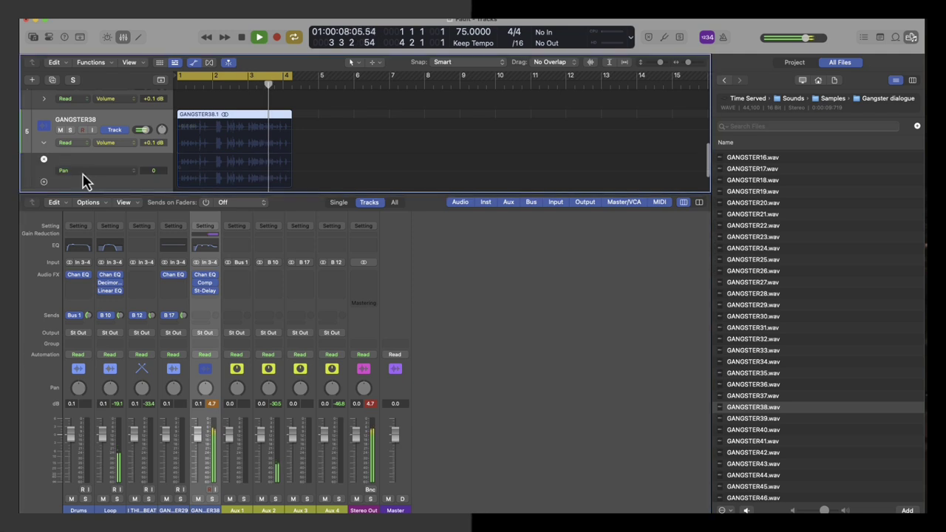
scroll(92, 175, down, 2)
click(91, 138)
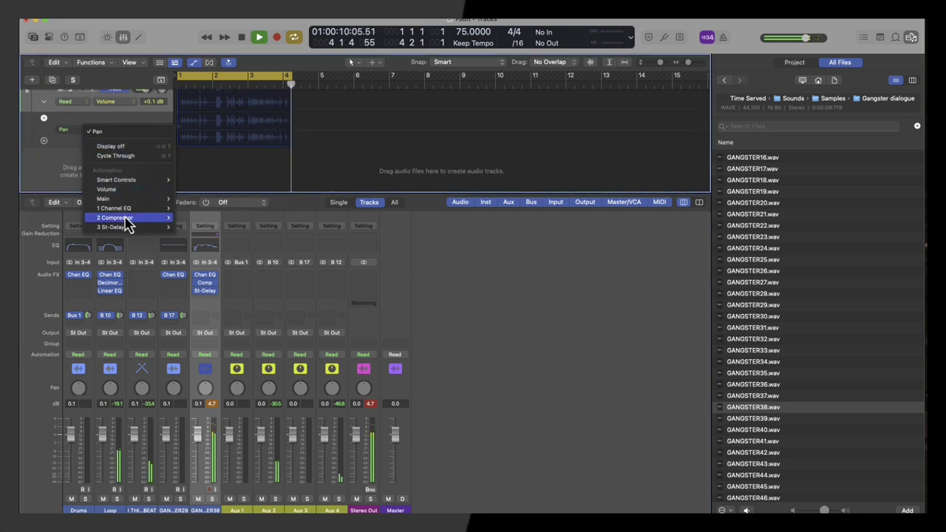
mouse_move(131, 226)
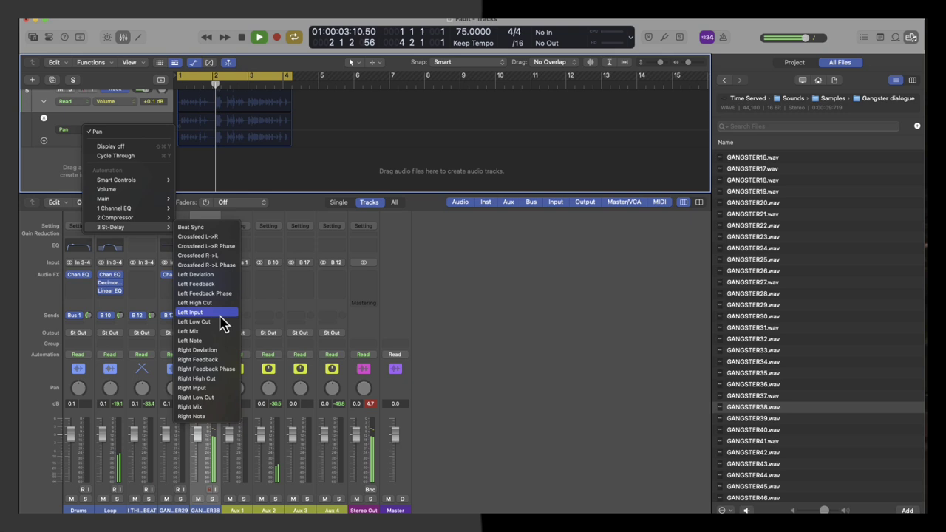
click(222, 313)
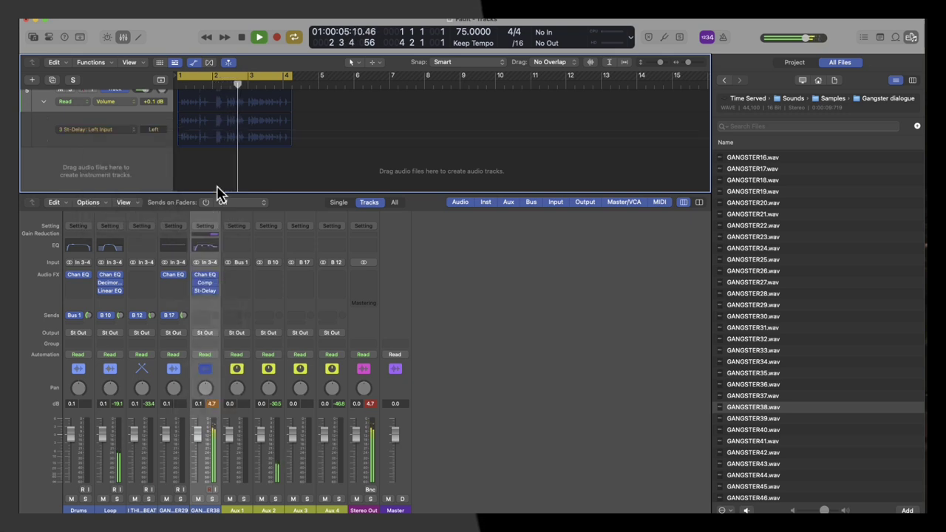
Step: Try to reshape the Stereo Delay's Left Input automation at the start of the GANGSTER38 region
click(209, 134)
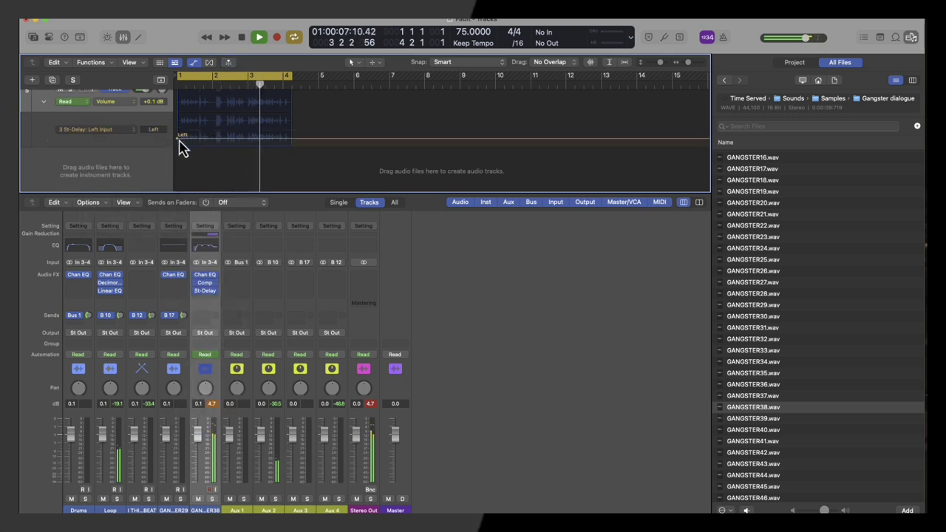
drag(178, 139, 177, 122)
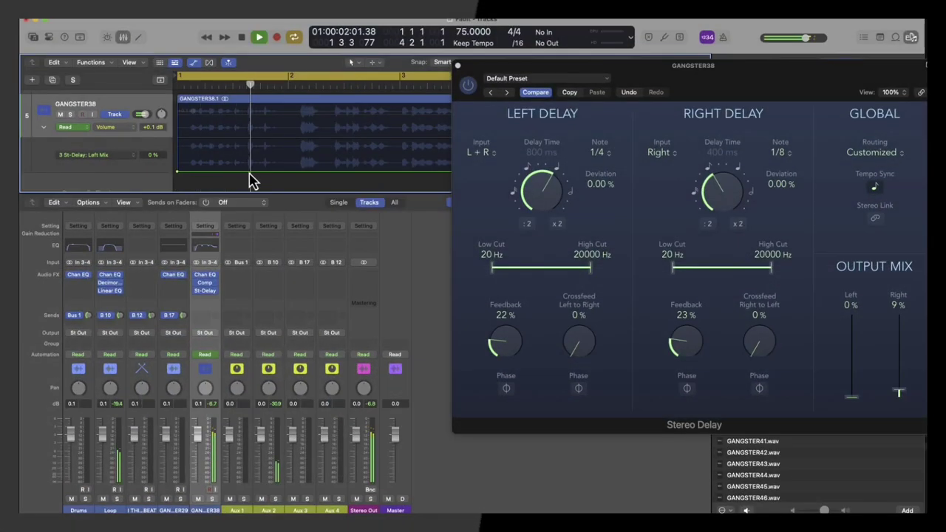
Step: Add automation points to the delay's Left Mix lane just before bar 2 and raise a peak to 37 %
scroll(251, 181, down, 1)
key(space)
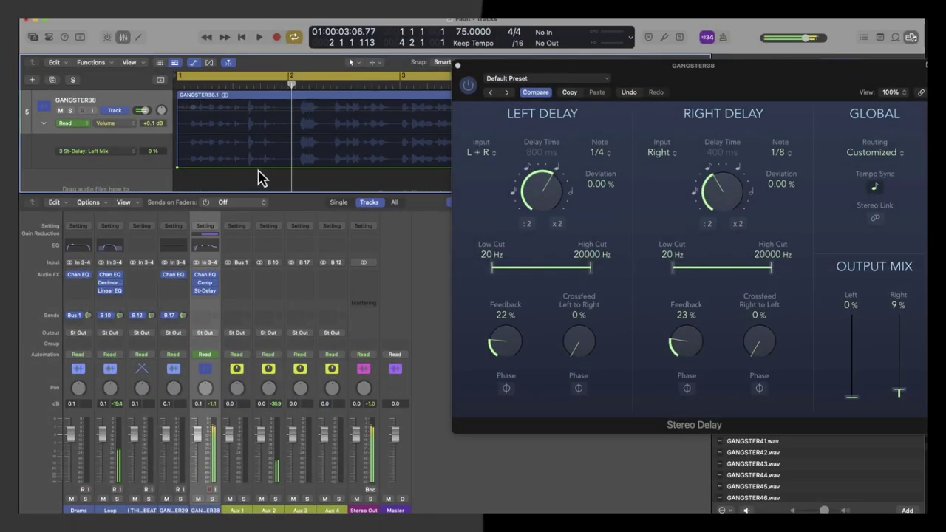
click(258, 169)
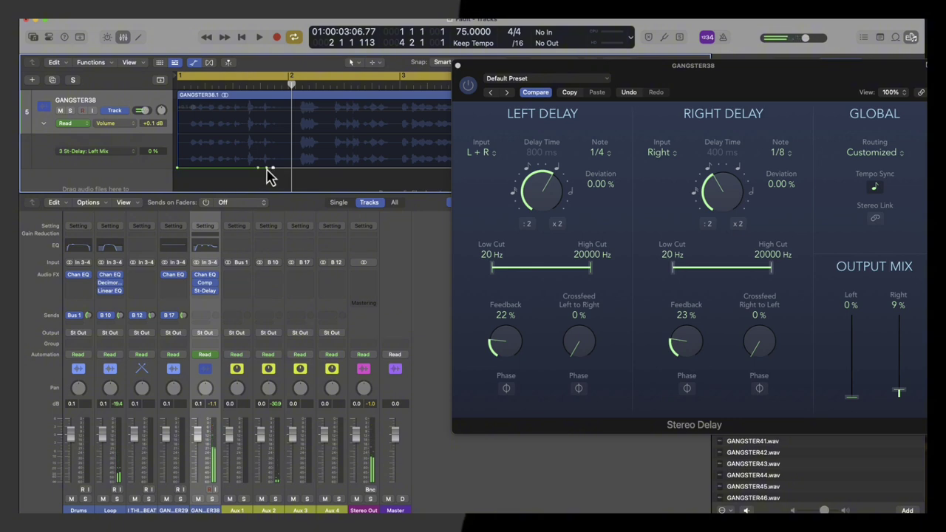
drag(267, 168, 266, 156)
key(space)
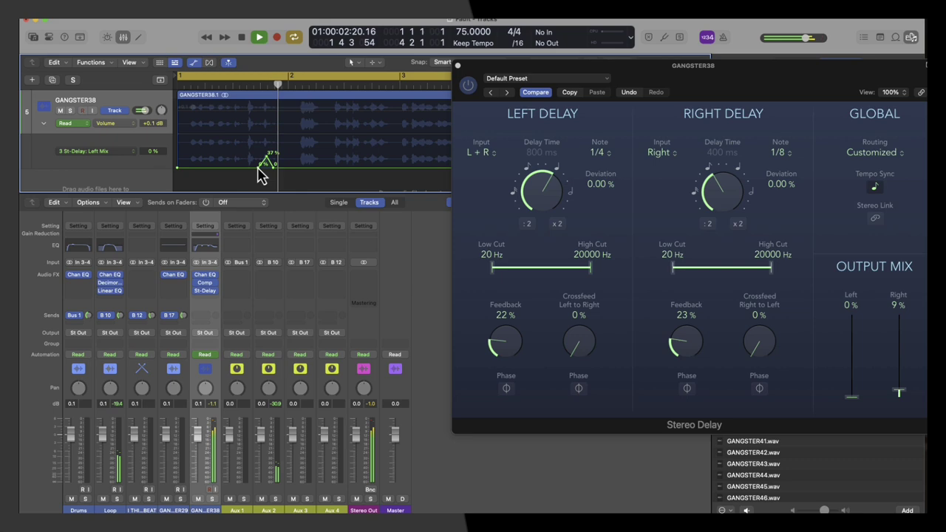
Step: Start the Left Mix rise earlier with a 40 % point ahead of the peak, and play back the dialogue
mouse_move(258, 169)
mouse_down()
mouse_move(239, 168)
mouse_move(247, 156)
mouse_up()
key(space)
key(space)
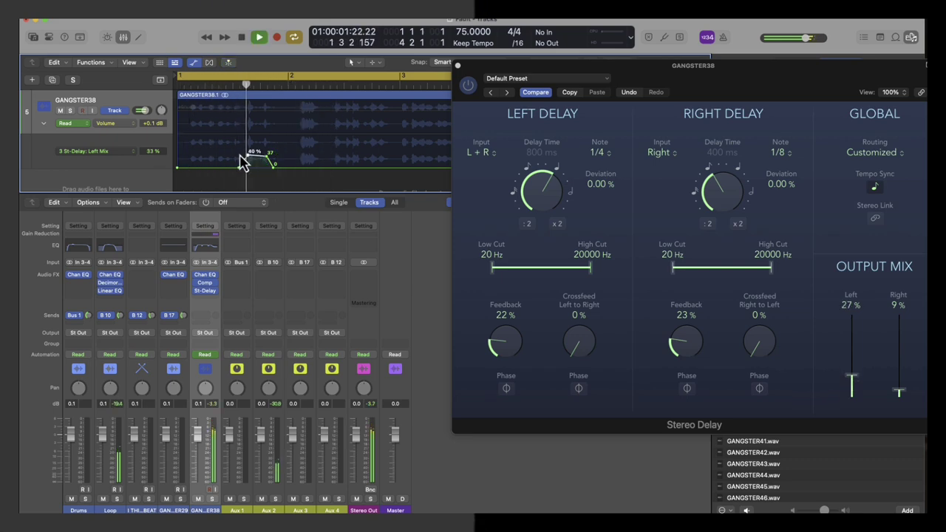
scroll(256, 169, up, 3)
key(space)
scroll(255, 169, down, 1)
scroll(255, 172, down, 2)
key(space)
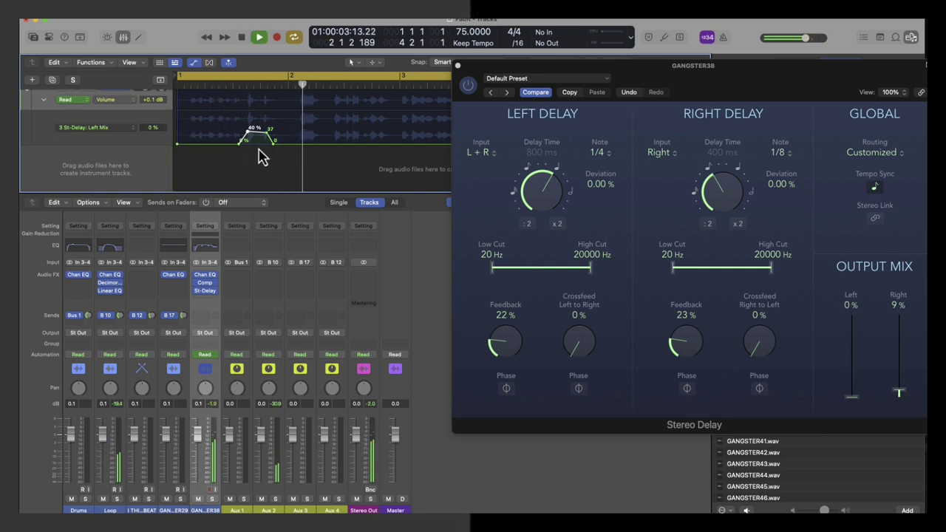
key(space)
key(space)
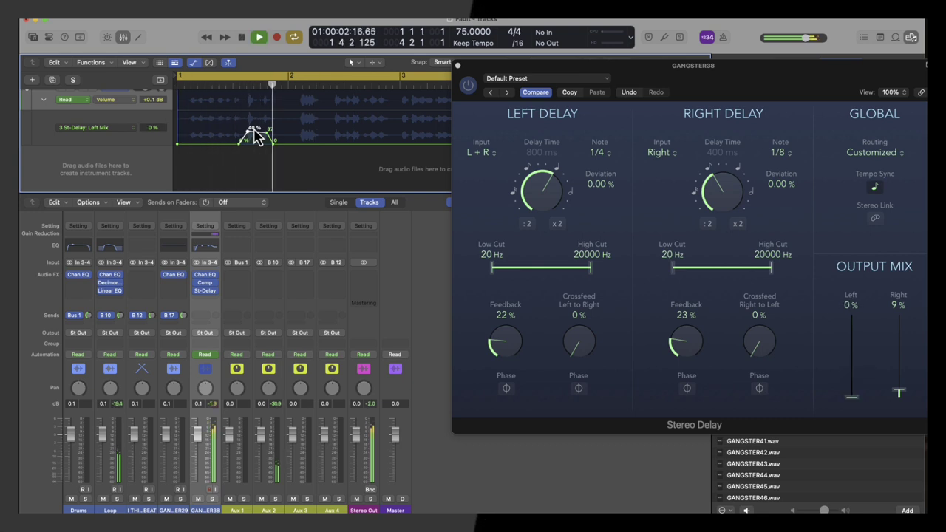
Step: Shift the Left Mix rise later and extend its plateau just past bar 2, ending at 42 % and dropping to 3 %
key(space)
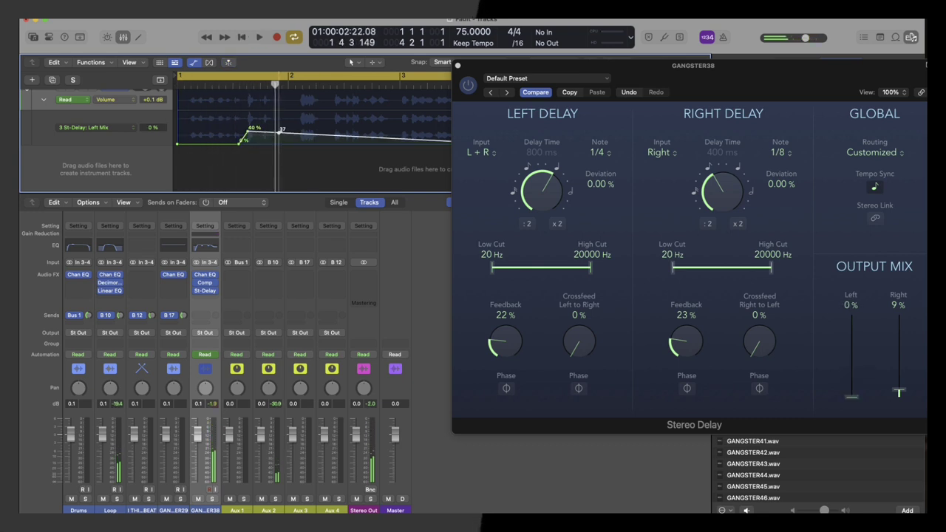
mouse_move(270, 142)
mouse_down()
mouse_move(296, 142)
mouse_move(296, 132)
mouse_move(255, 133)
mouse_move(262, 131)
mouse_move(253, 148)
mouse_up()
key(space)
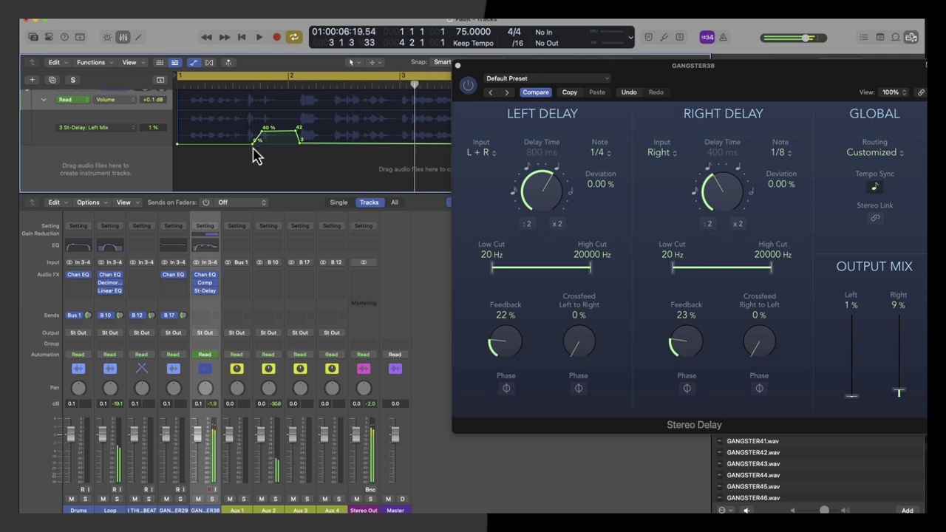
key(space)
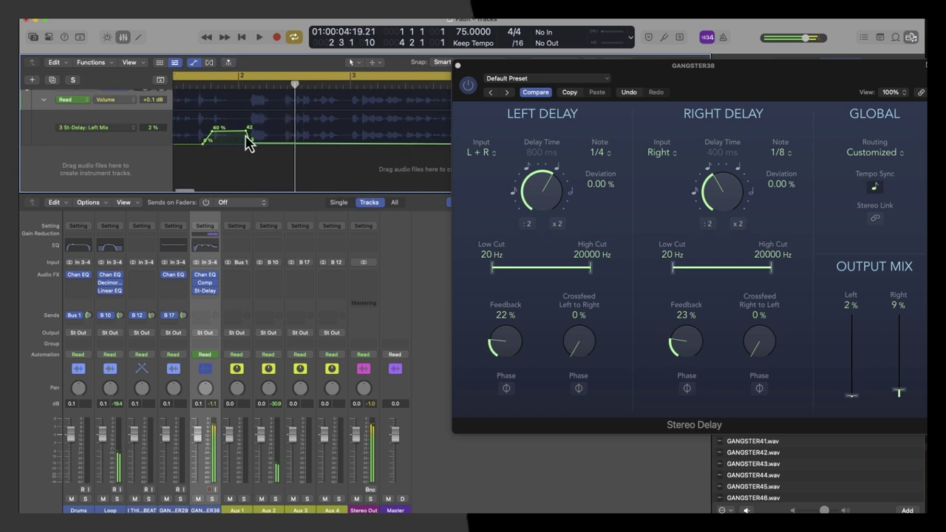
Step: Move the first delay plateau's end further into bar 2, falling from 42 % to 0 %, and fine-tune the 42 % point
drag(246, 136, 271, 131)
drag(282, 133, 283, 147)
key(space)
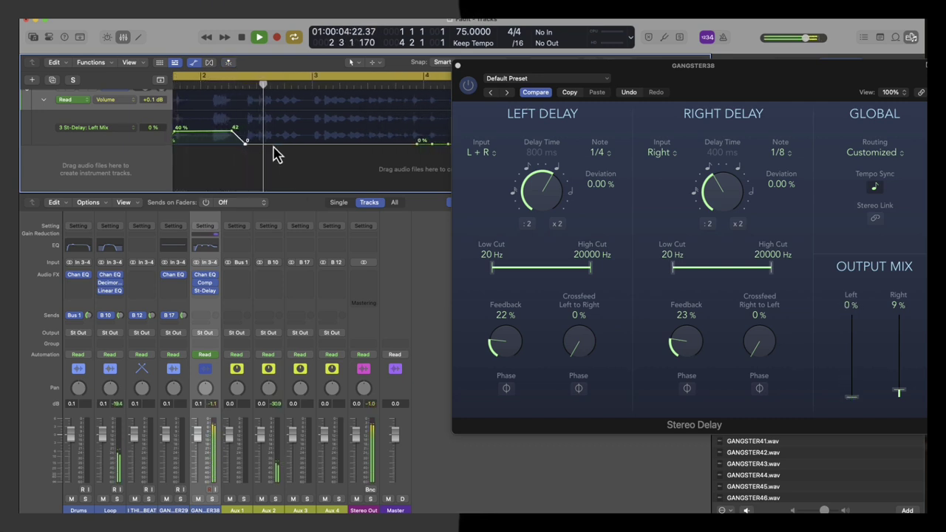
key(space)
drag(232, 134, 228, 130)
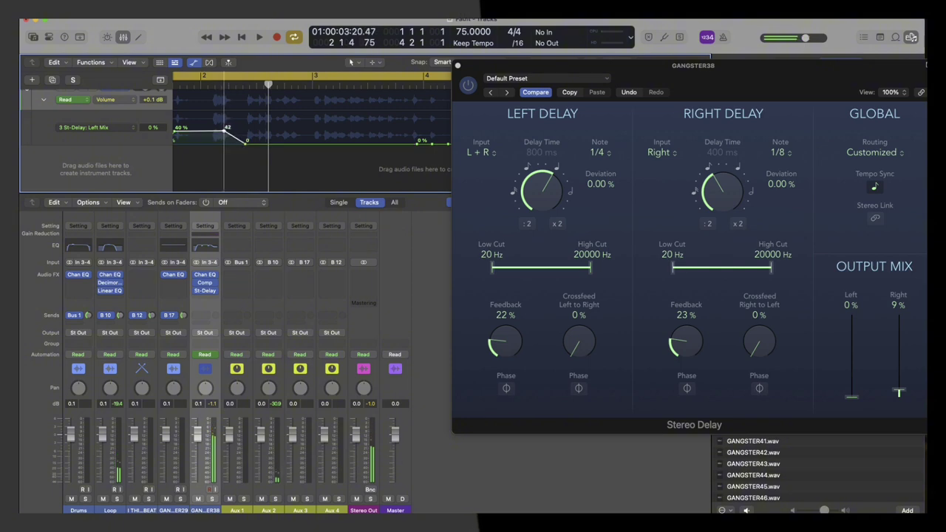
key(space)
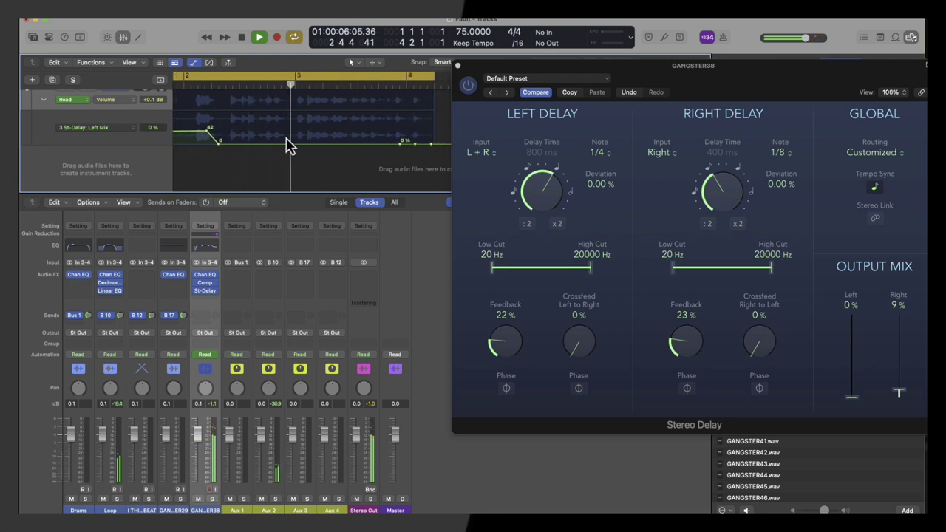
Step: Add a second Left Mix plateau around bar 3, rising from 0 % to 48 % and returning to 0 %, and audition it
key(space)
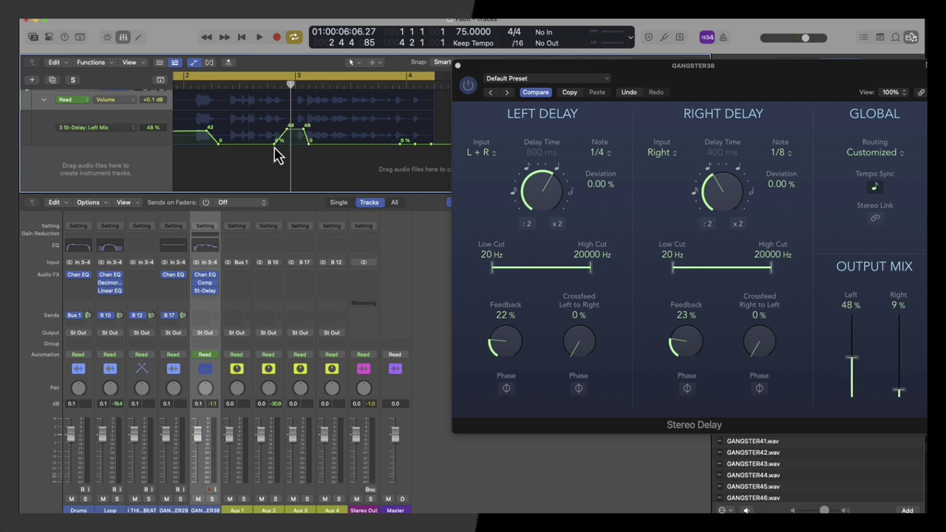
key(space)
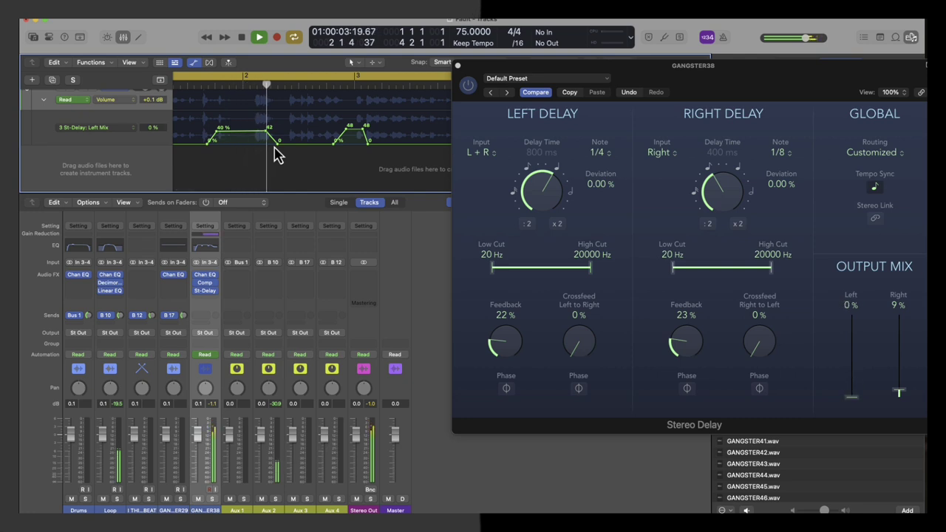
key(space)
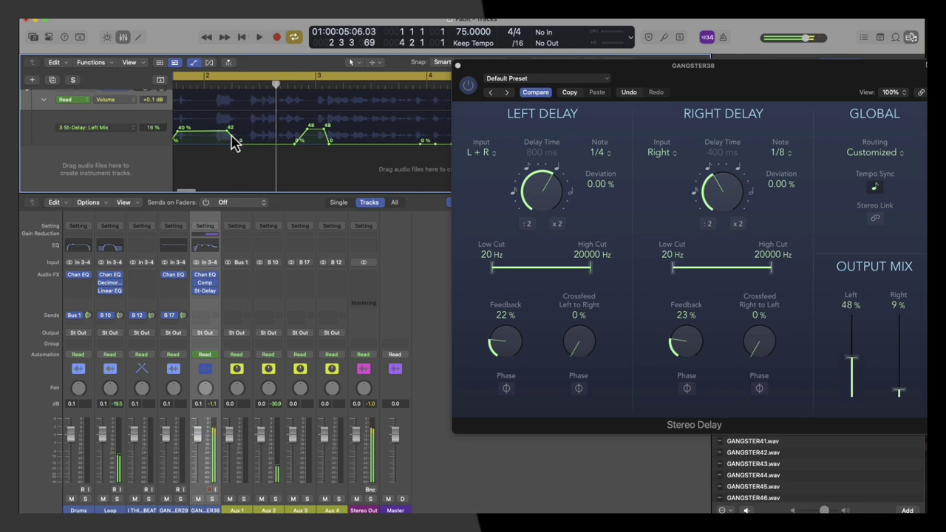
Step: Extend the first Left Mix plateau later in bar 2 by moving its 42 % end point and the 0 % point after it
drag(239, 131, 248, 131)
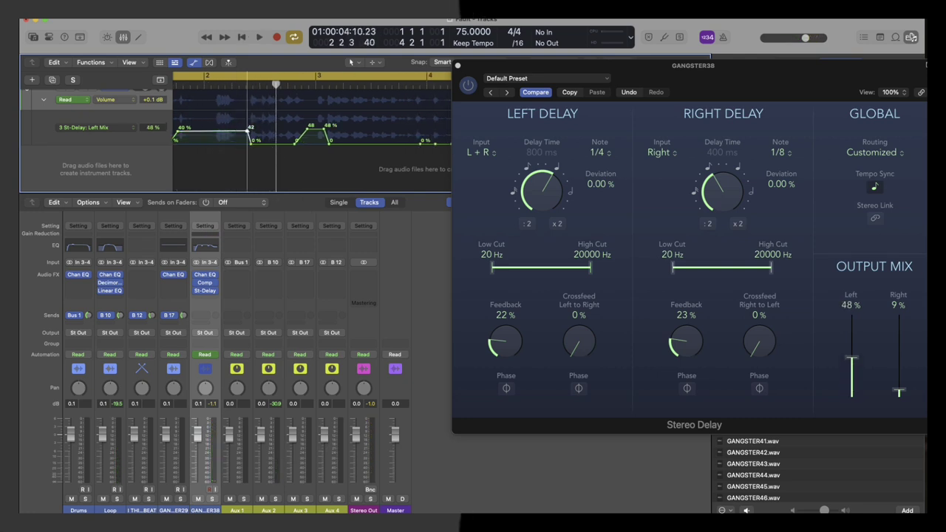
key(space)
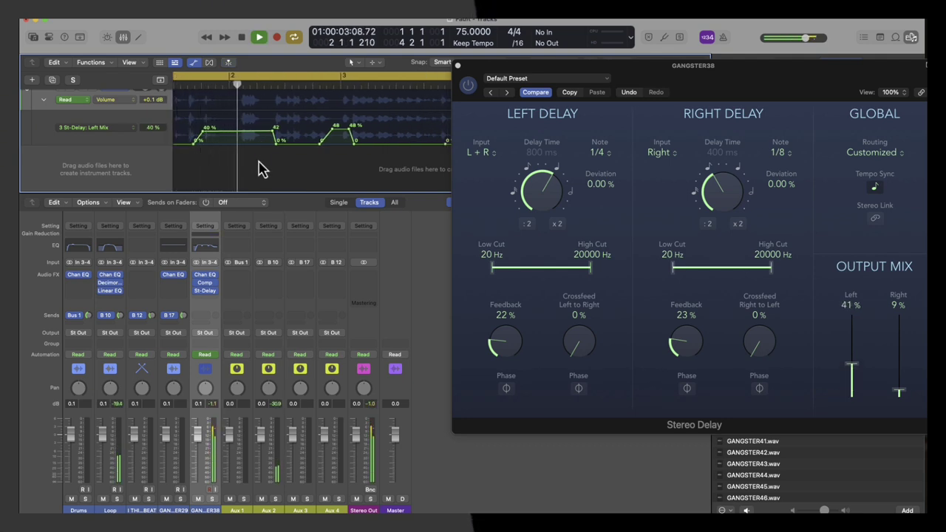
key(space)
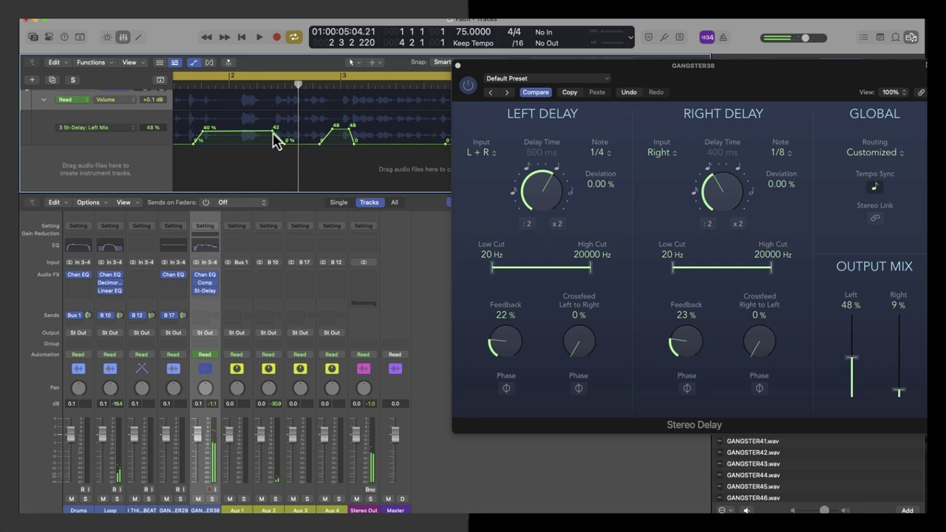
drag(275, 140, 286, 142)
Step: Play the intro from the start and add a third Left Mix plateau around bar 4 at 45 % and 44 %
key(Return)
key(space)
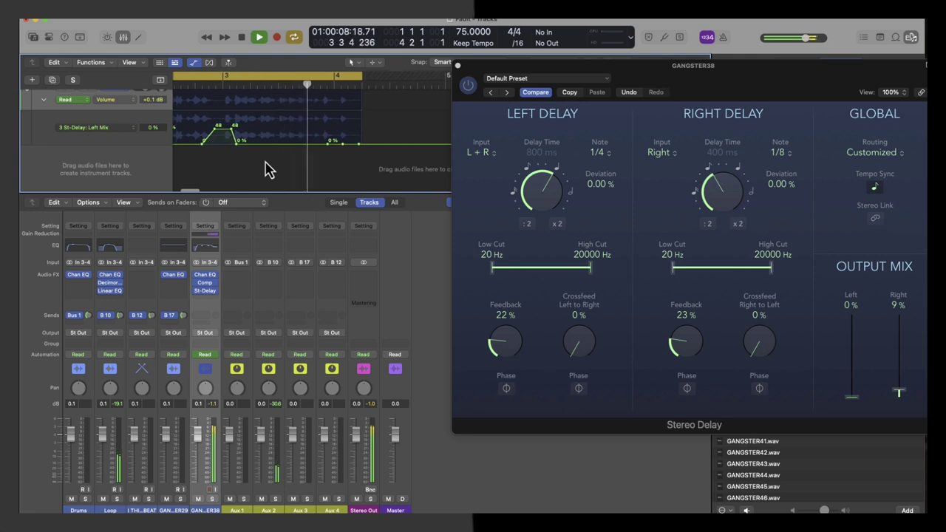
key(space)
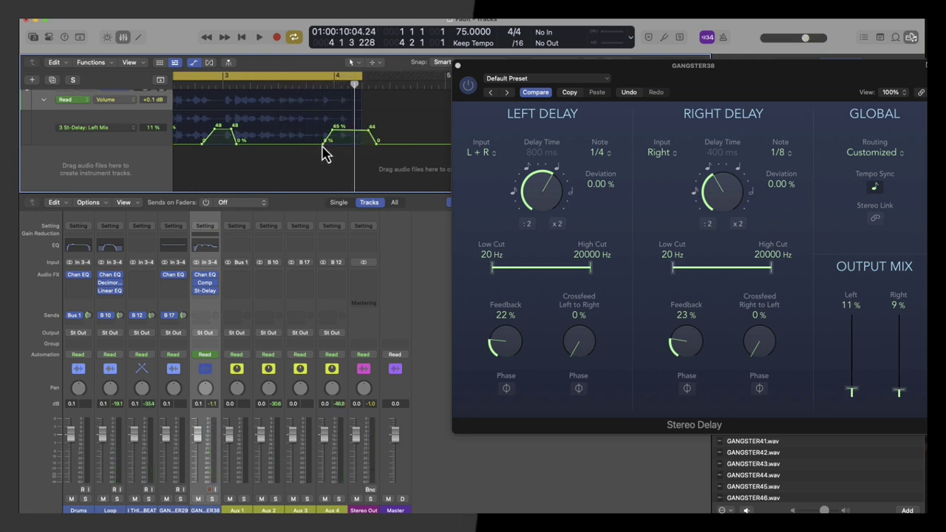
key(space)
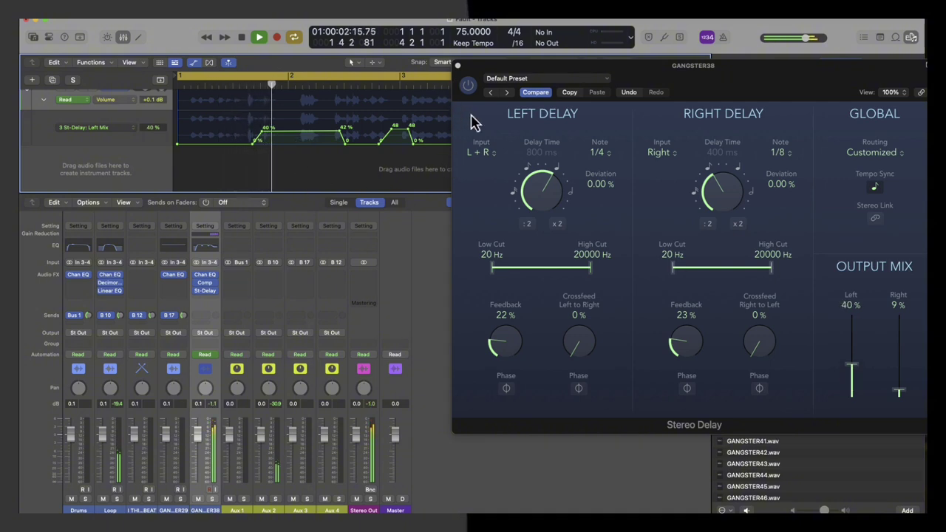
Step: Move the Stereo Delay window aside and extend the cycle range's end to 4 3 1 1
mouse_move(523, 75)
mouse_down()
mouse_move(471, 73)
mouse_move(540, 75)
mouse_up()
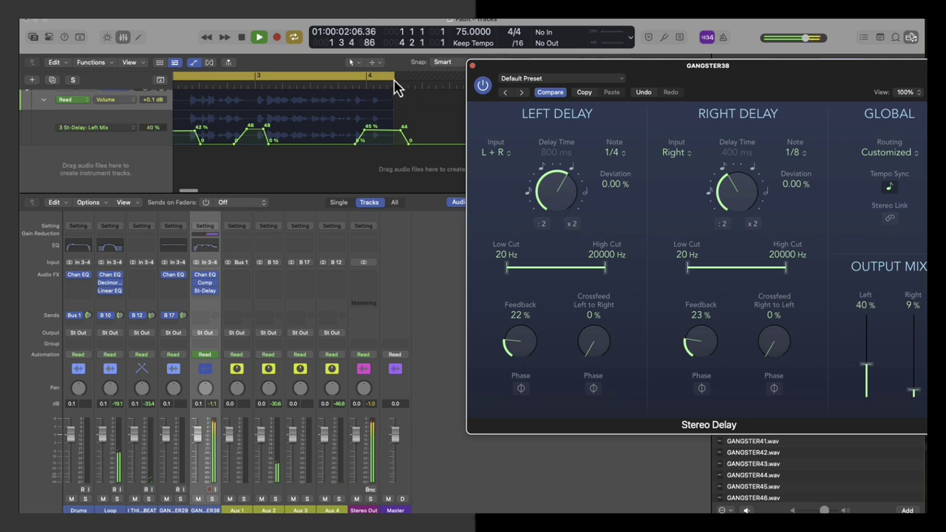
drag(395, 85, 417, 107)
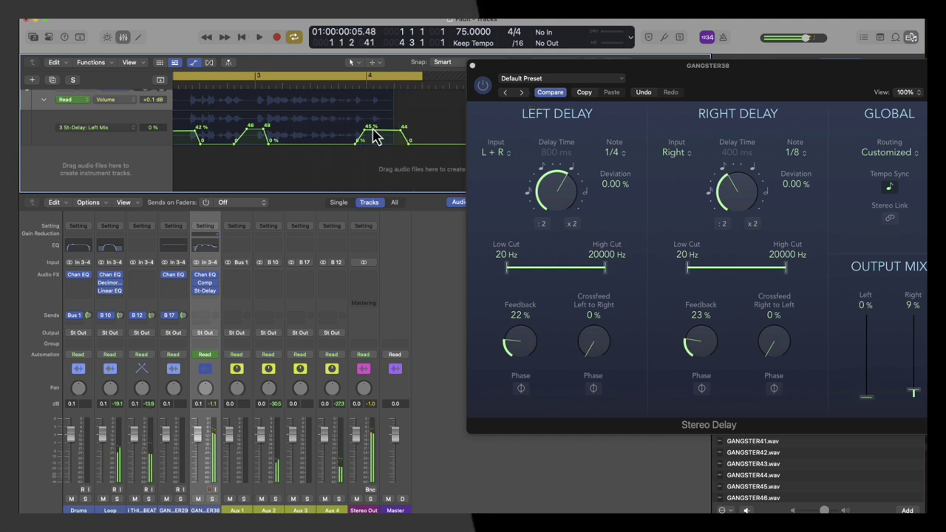
Step: Start the bar 4 Left Mix rise slightly later and hold the level at 44 % past the region's end
key(space)
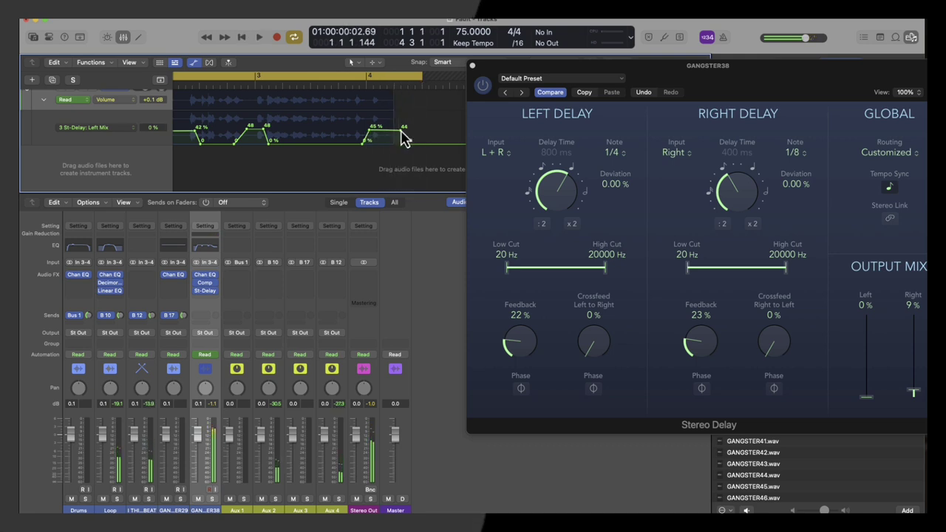
key(space)
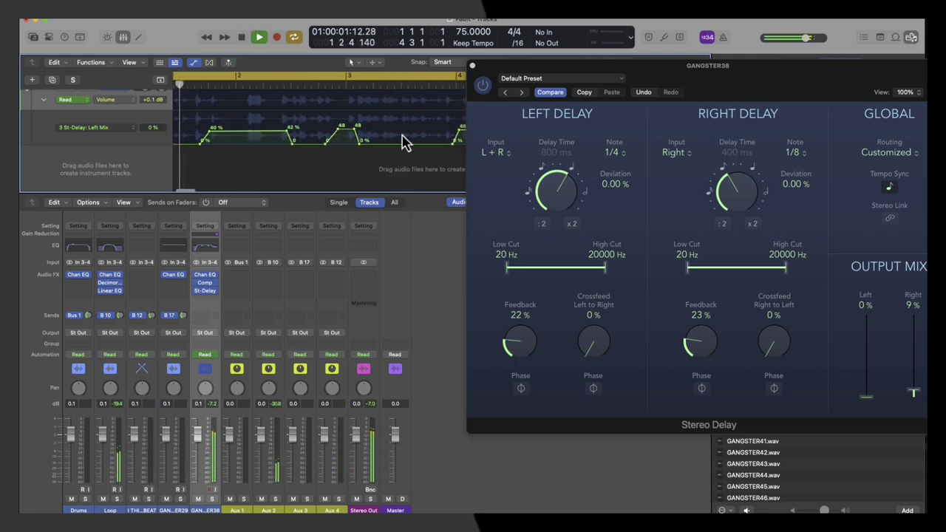
key(super+Left)
key(super+Left)
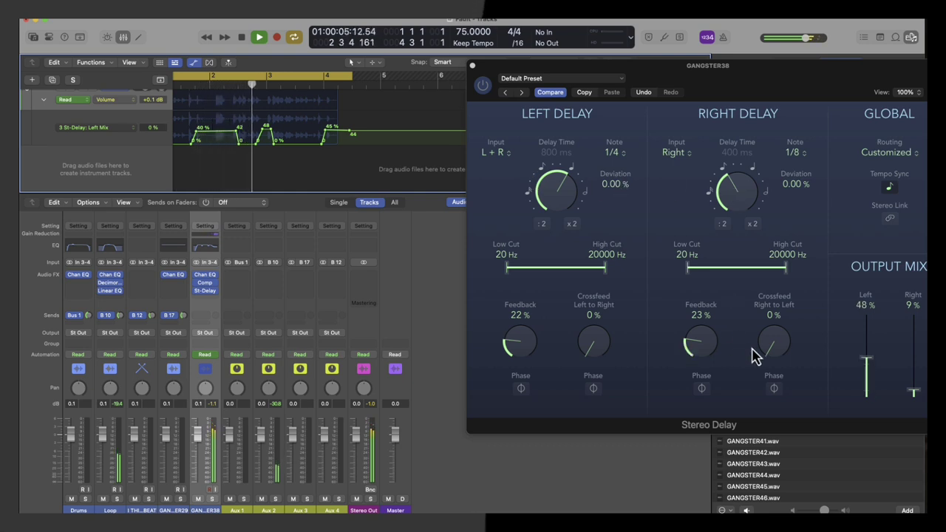
Step: Set the Stereo Delay's right-to-left crossfeed to 15 % and close its window
drag(764, 345, 764, 330)
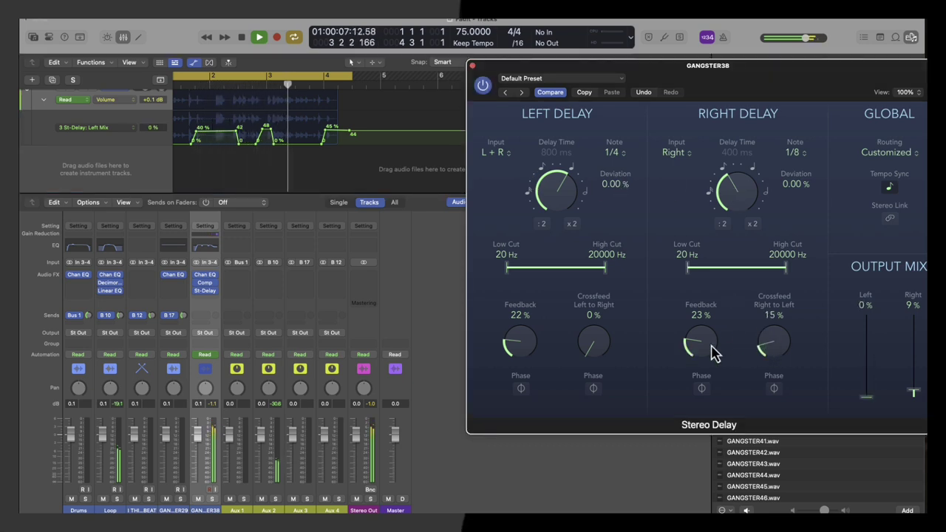
click(472, 67)
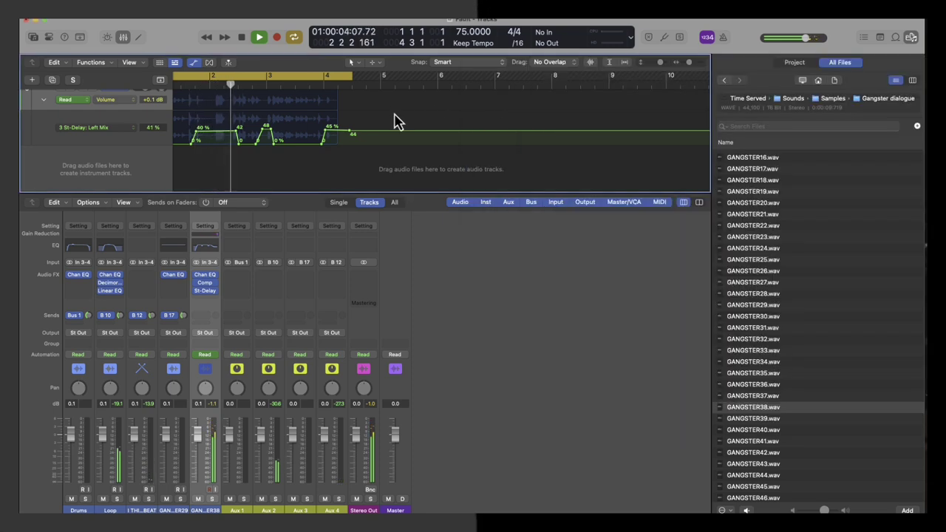
Step: Hide the track automation and show the full arrangement with all five tracks
key(a)
ctrl+alt+click(393, 119)
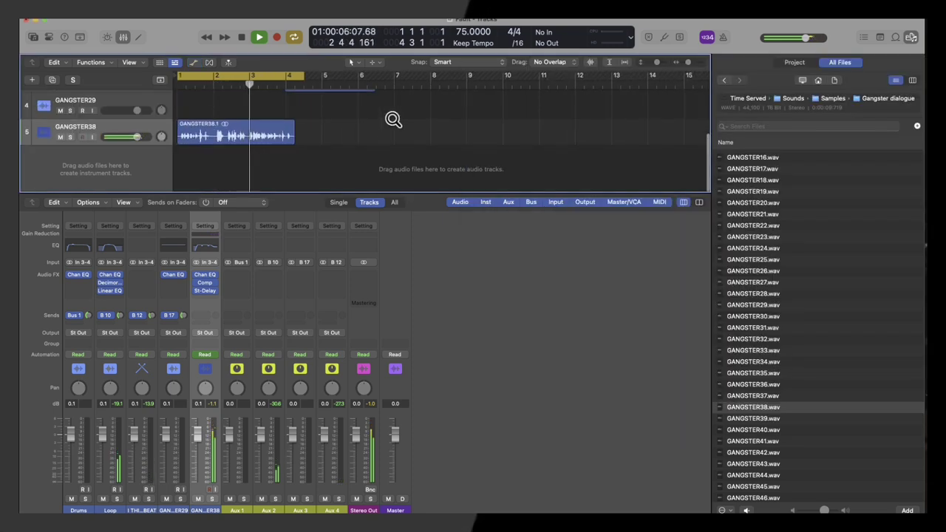
ctrl+alt+click(392, 119)
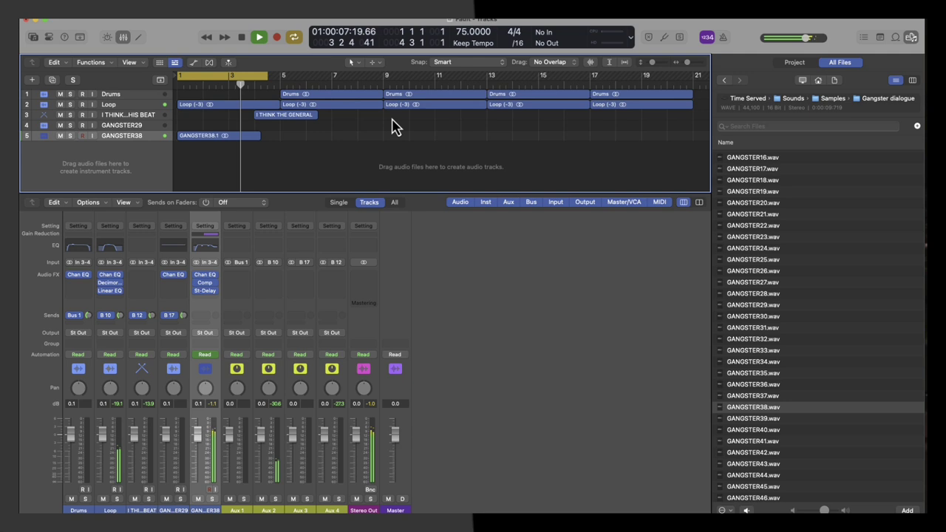
Step: Select the Loop track's regions, turn off cycle mode, and set the right locator to bar 21
click(139, 107)
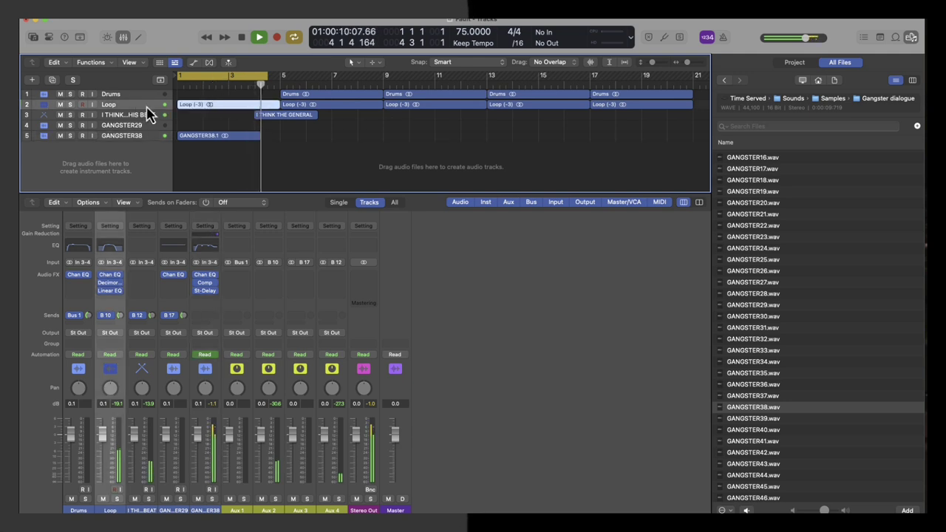
click(194, 81)
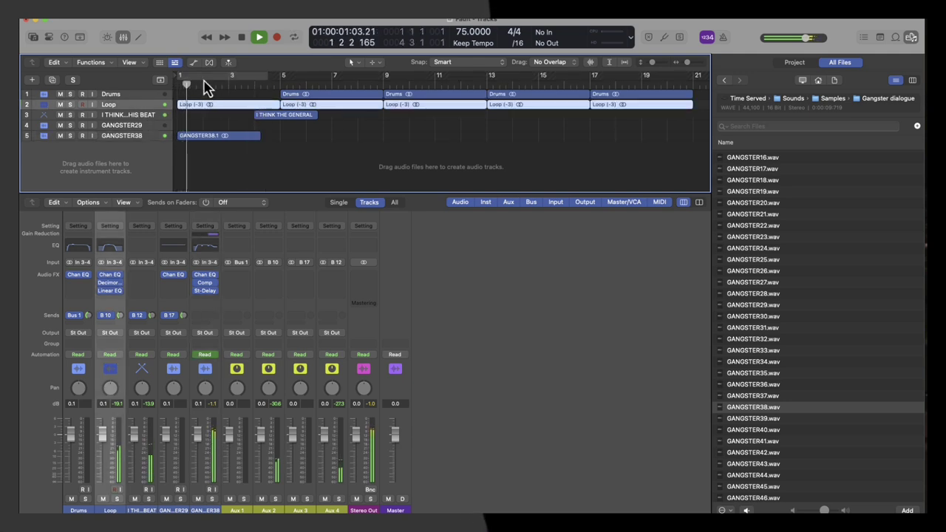
right_click(208, 78)
click(225, 134)
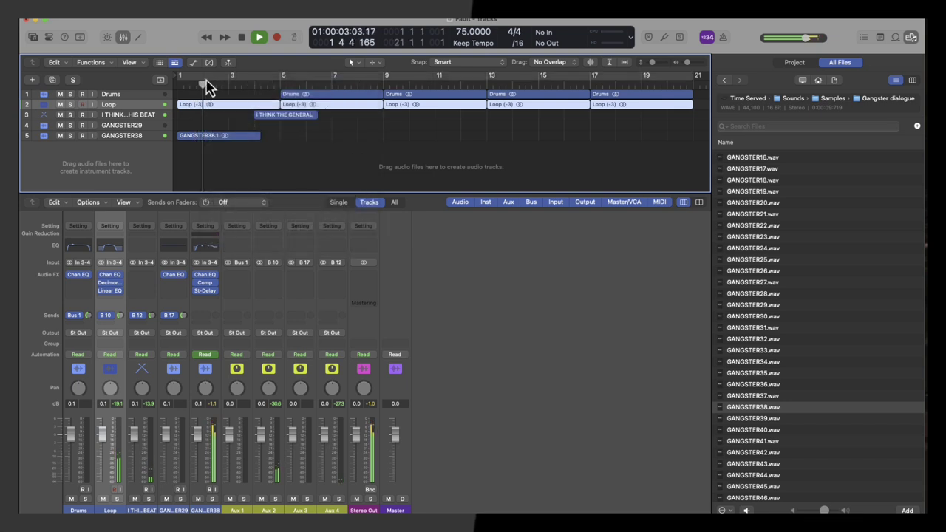
Step: Deselect the Loop track's regions and set the room type of GANGSTER38's ChromaVerb to Smooth Space
click(305, 151)
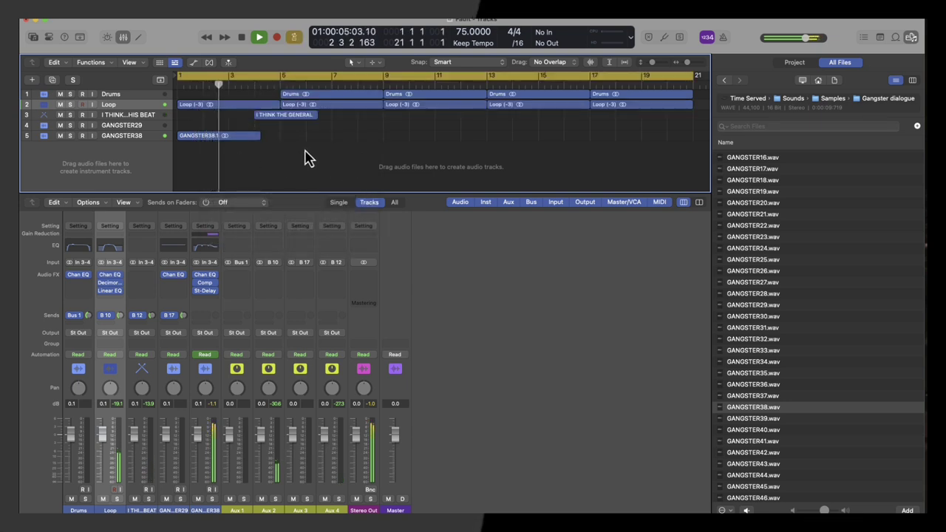
scroll(304, 151, down, 3)
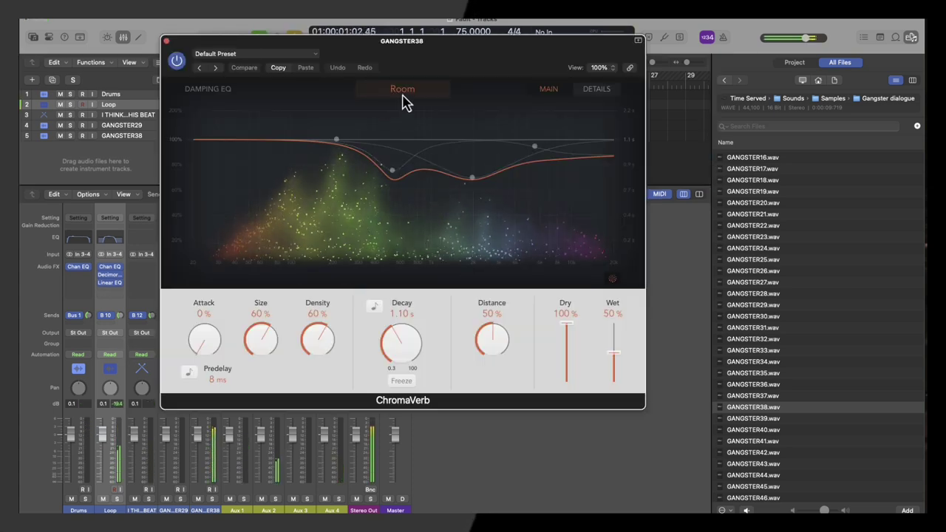
click(402, 94)
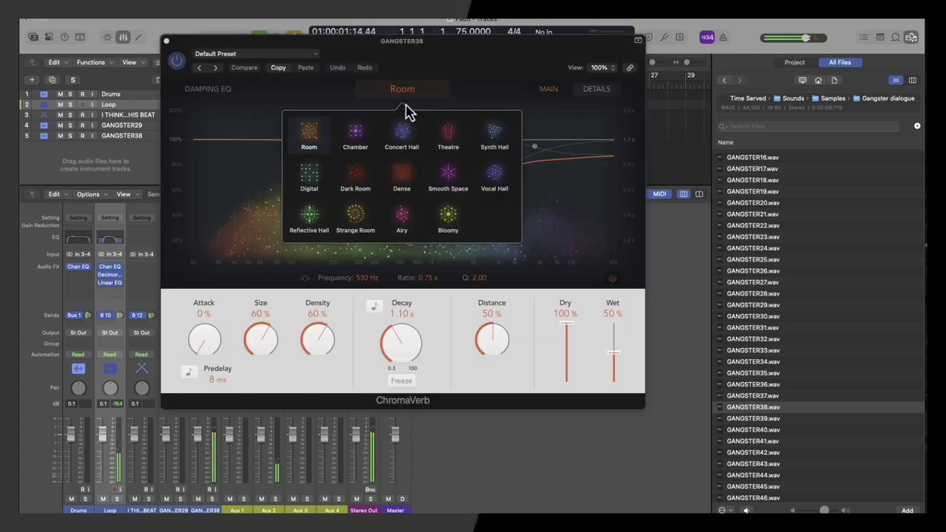
click(448, 182)
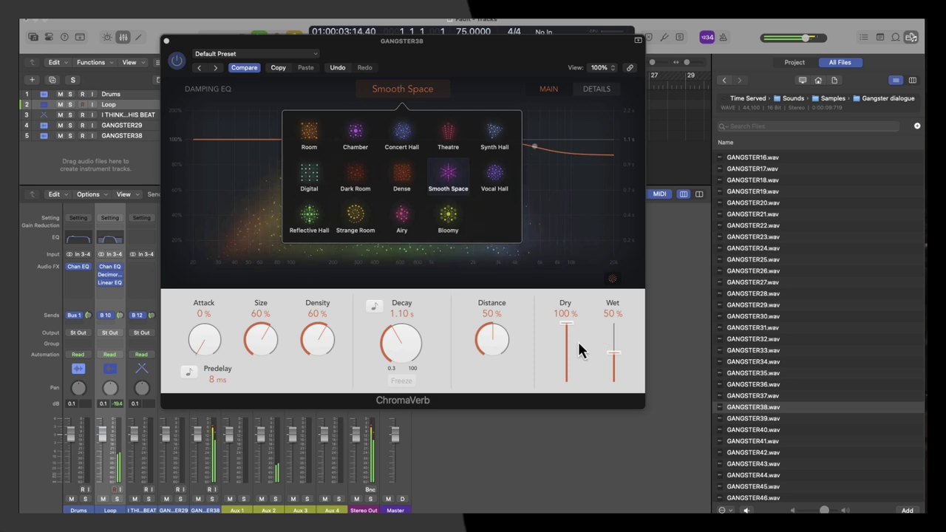
Step: Set ChromaVerb's dry level to 69 %, wet level to 23 % and attack to 2 %, and close its window
drag(564, 323, 612, 367)
click(613, 356)
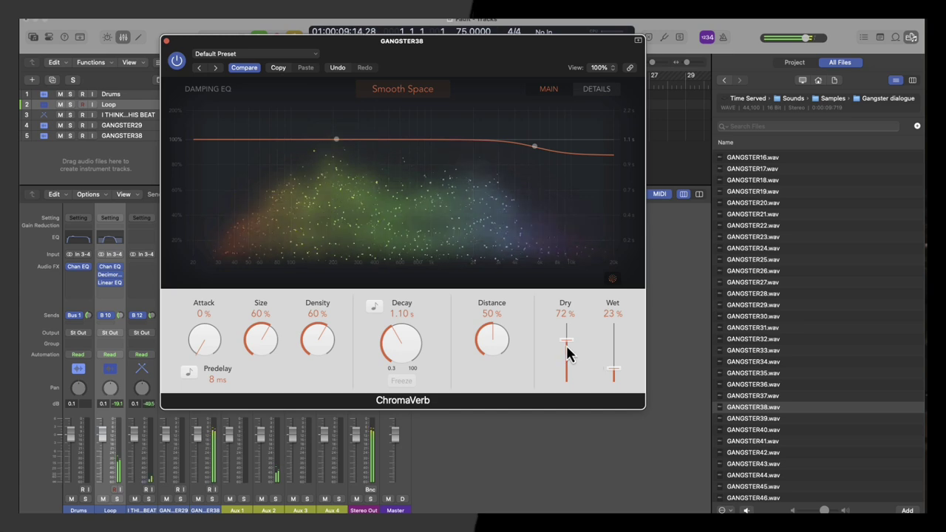
drag(565, 340, 564, 343)
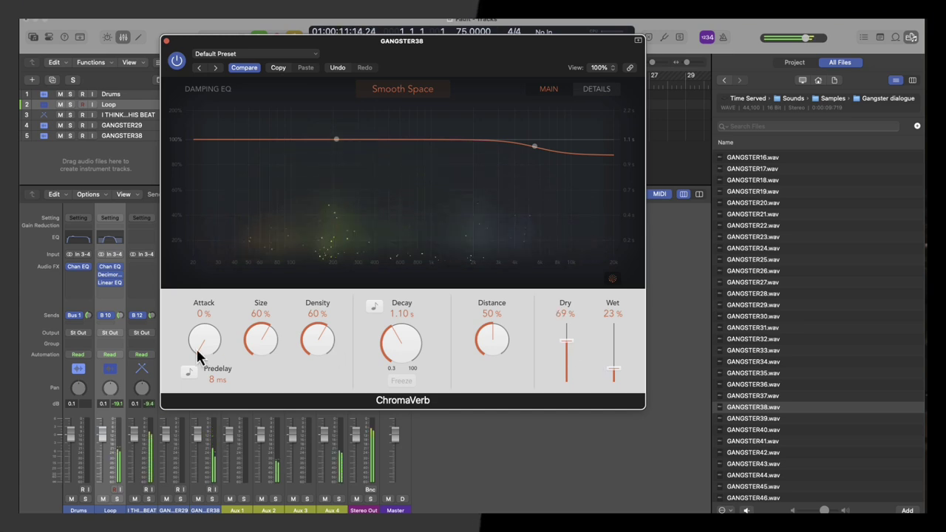
drag(196, 347, 196, 342)
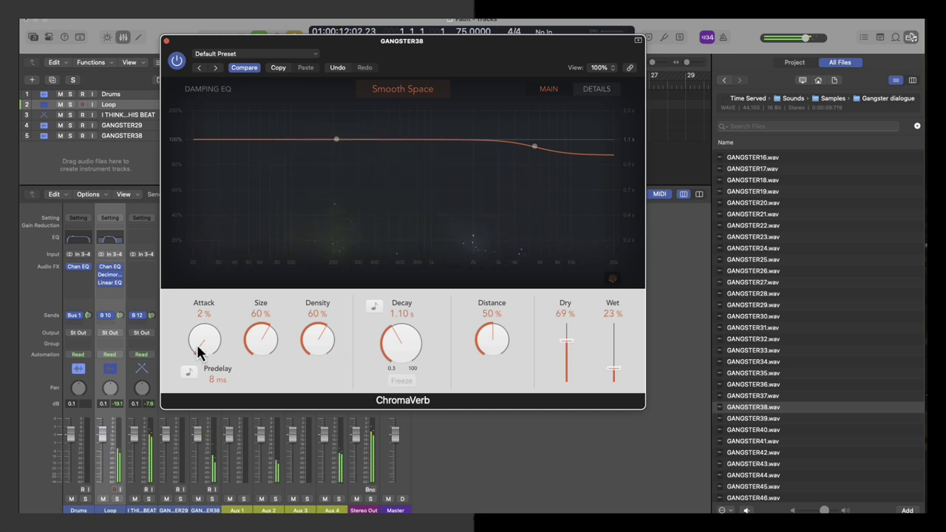
click(167, 41)
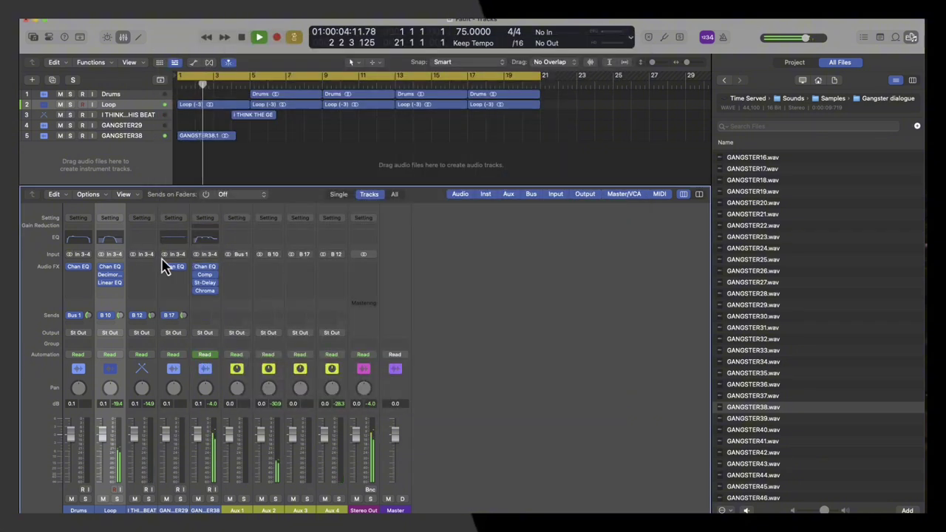
Step: Insert a Gain plug-in at the start of GANGSTER38's effects chain, set it to -3.0 dB and close its window
click(206, 270)
mouse_move(244, 461)
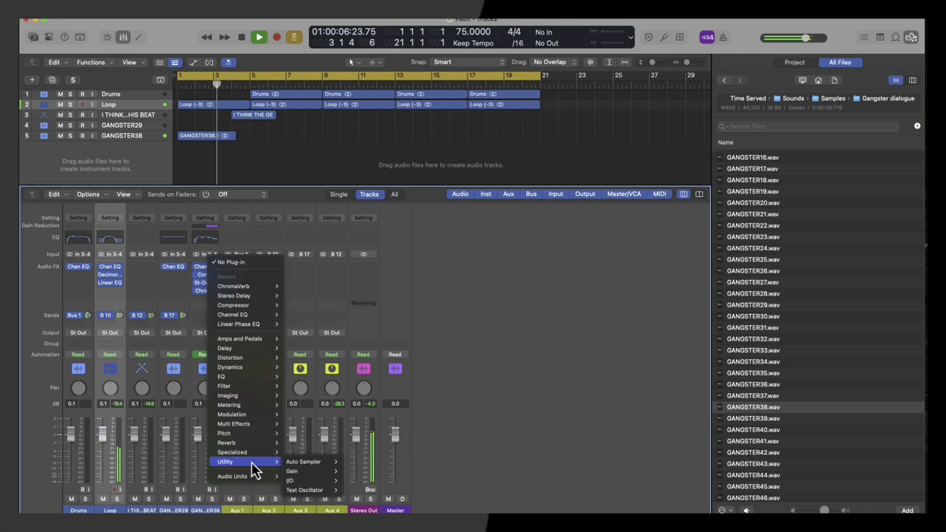
click(362, 474)
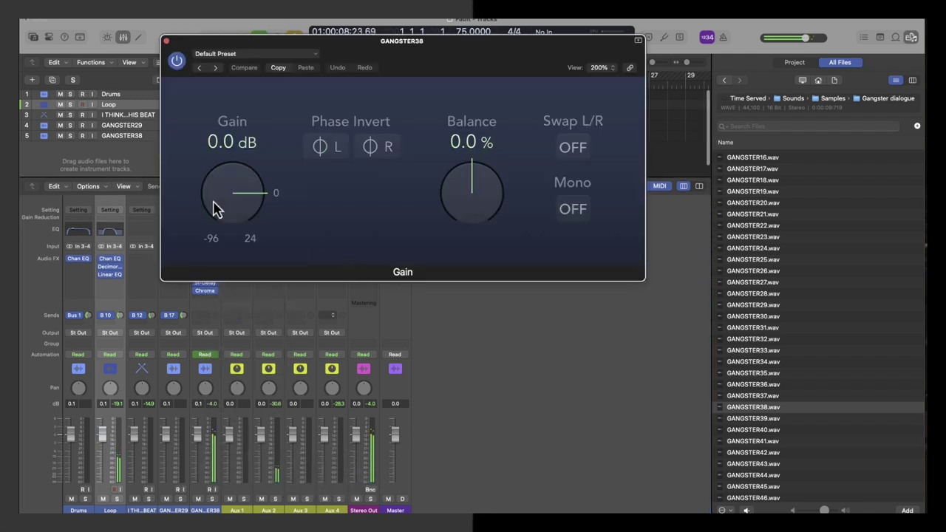
drag(222, 204, 224, 207)
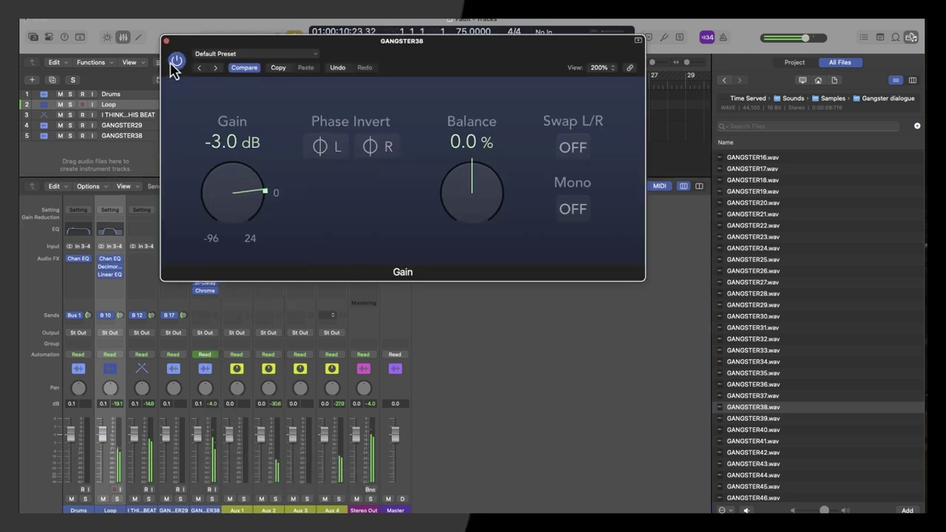
click(166, 41)
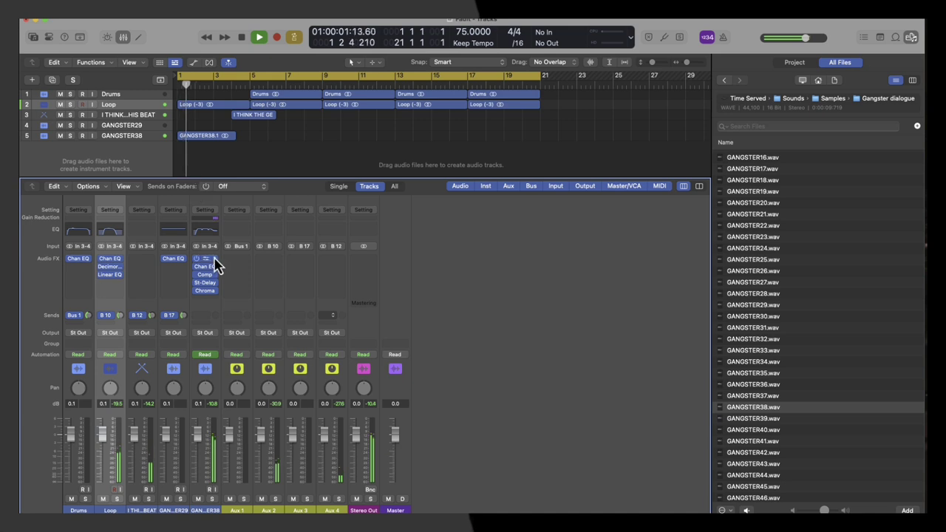
Step: Add a Linear Phase EQ after ChromaVerb on the GANGSTER38 channel
click(210, 299)
mouse_move(245, 327)
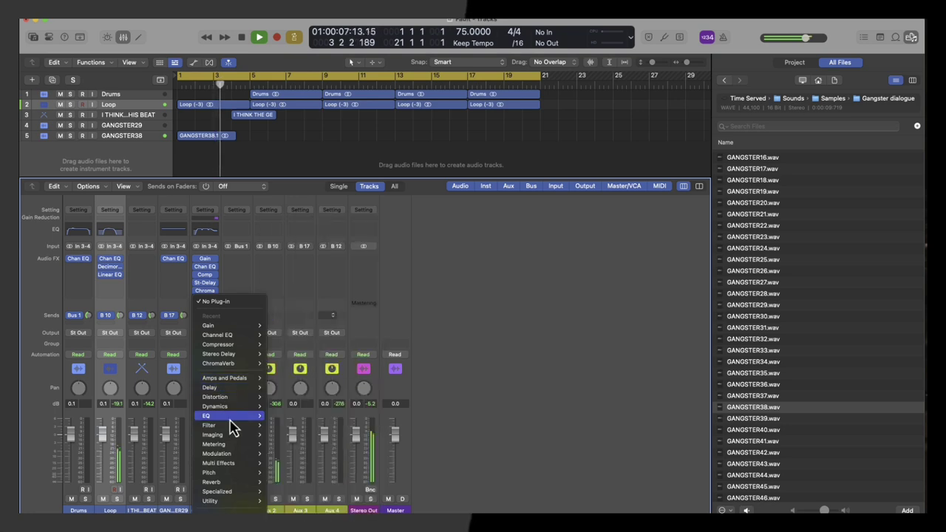
mouse_move(229, 418)
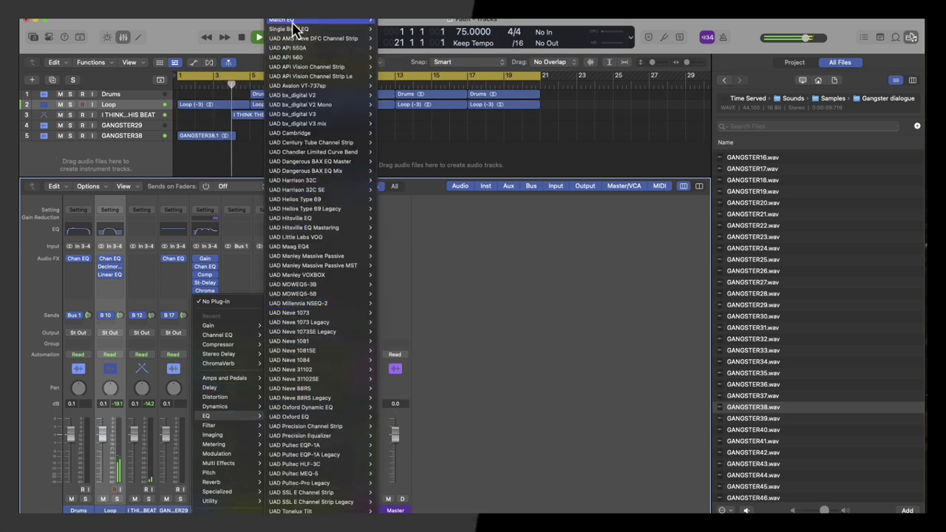
mouse_move(294, 26)
click(327, 25)
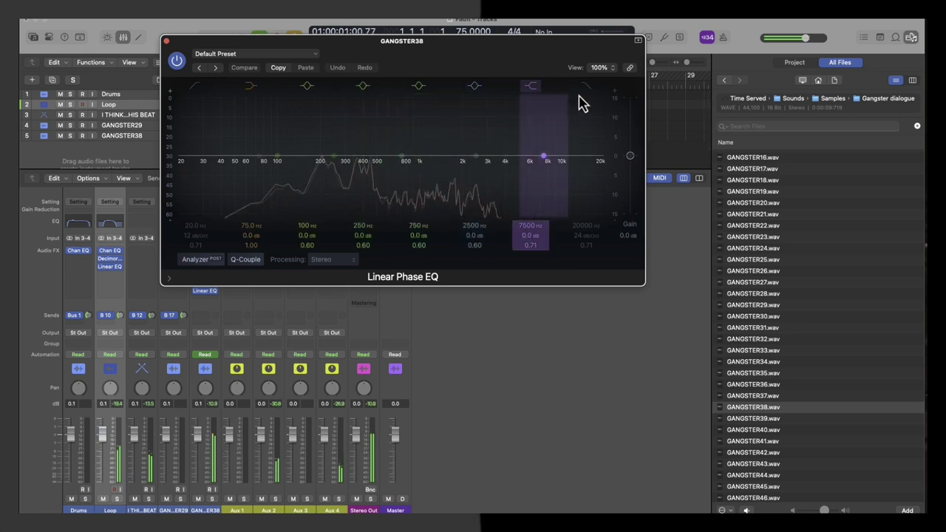
Step: Shape the Linear Phase EQ's high shelf to 9300 Hz, -10.7 dB and Q 0.36, and close its window
drag(553, 156, 559, 198)
drag(526, 169, 446, 171)
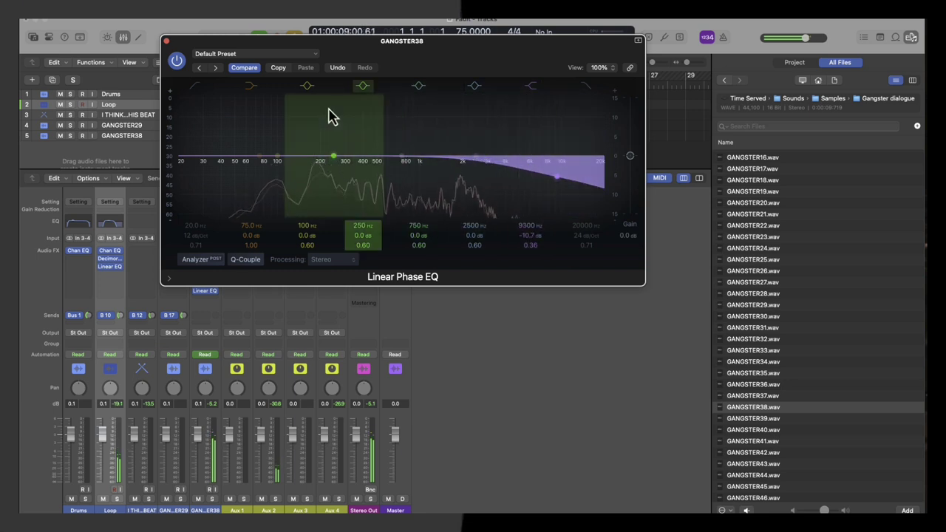
click(167, 42)
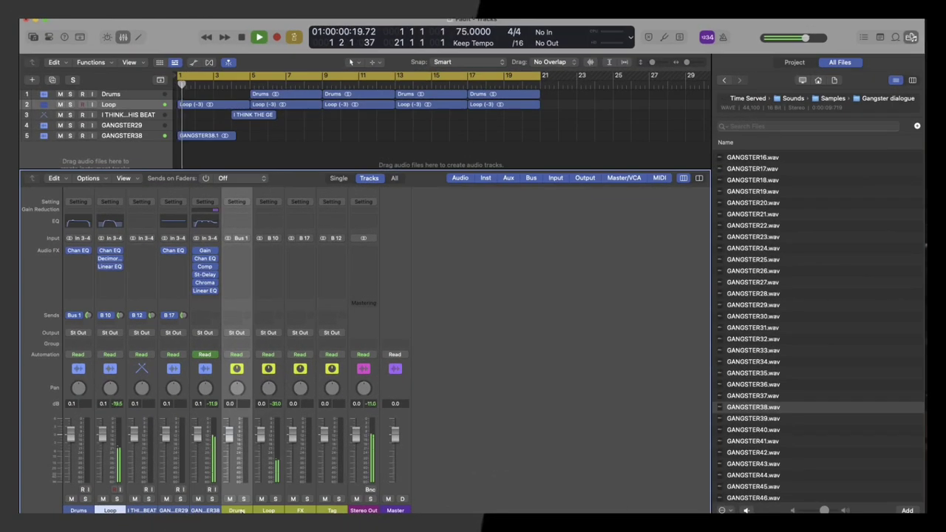
Step: Insert the stereo Scheps Omni Channel (s) plug-in on the Loop aux channel fed by B 10
click(267, 265)
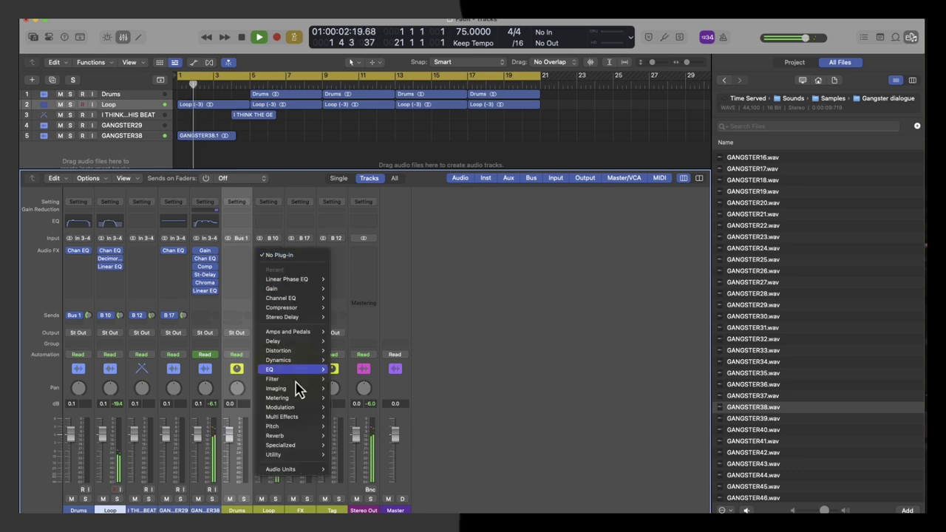
mouse_move(302, 456)
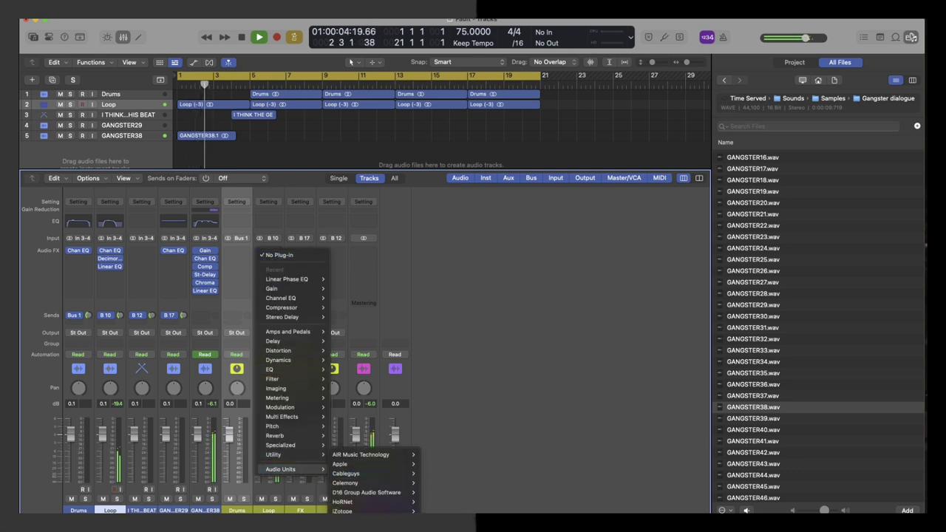
mouse_move(362, 528)
scroll(448, 304, down, 10)
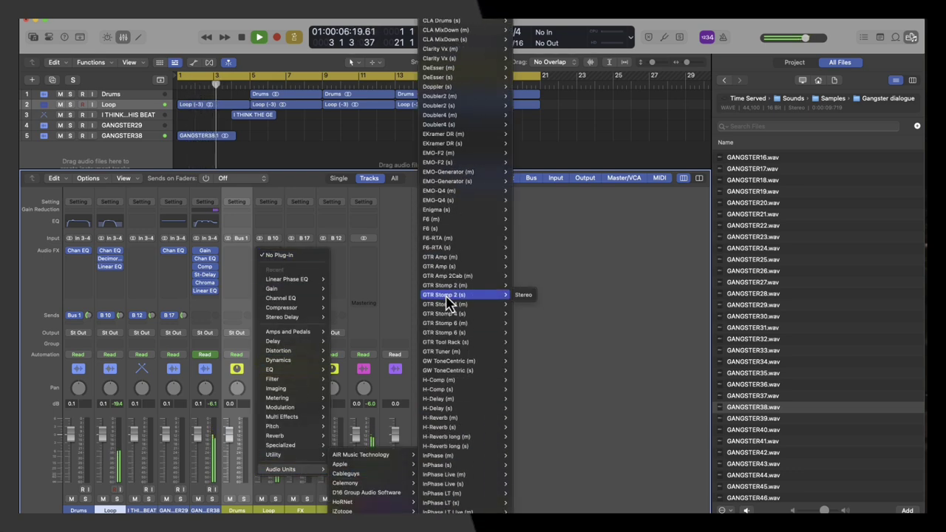
scroll(448, 303, down, 20)
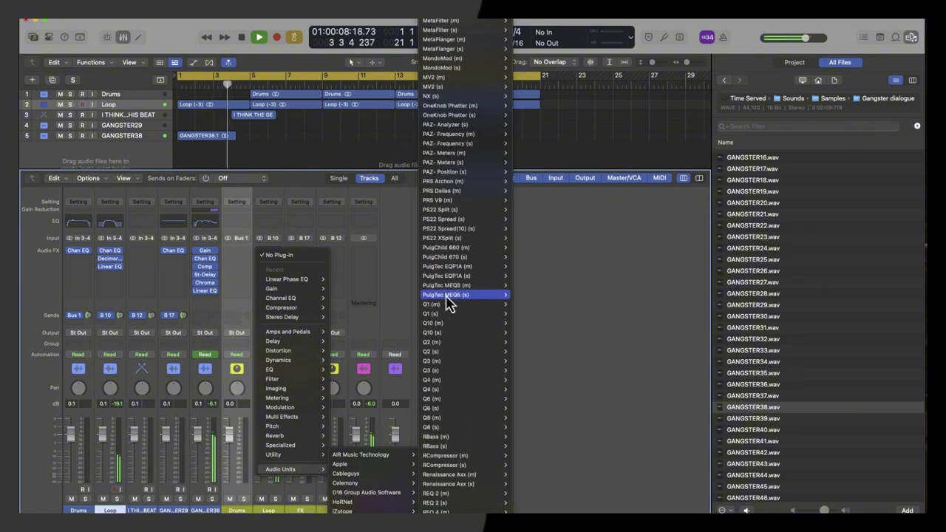
mouse_move(448, 304)
mouse_move(500, 432)
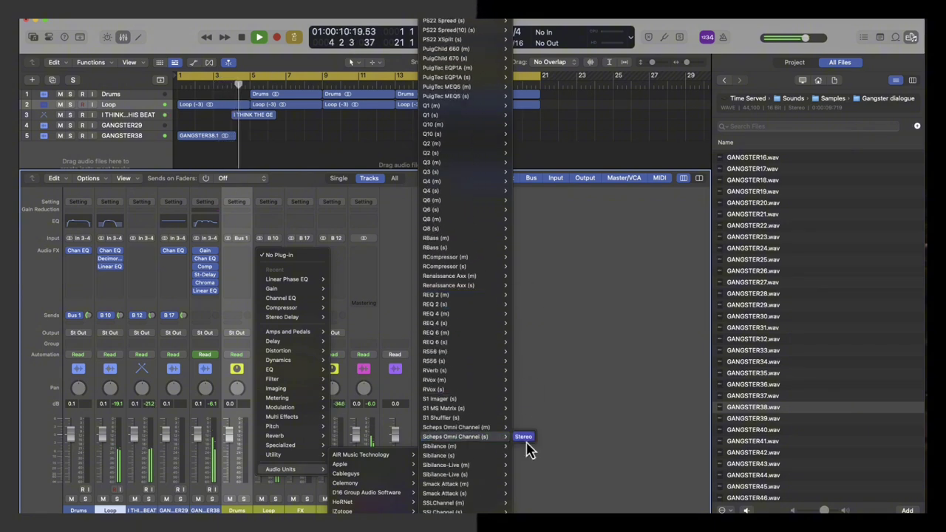
click(526, 444)
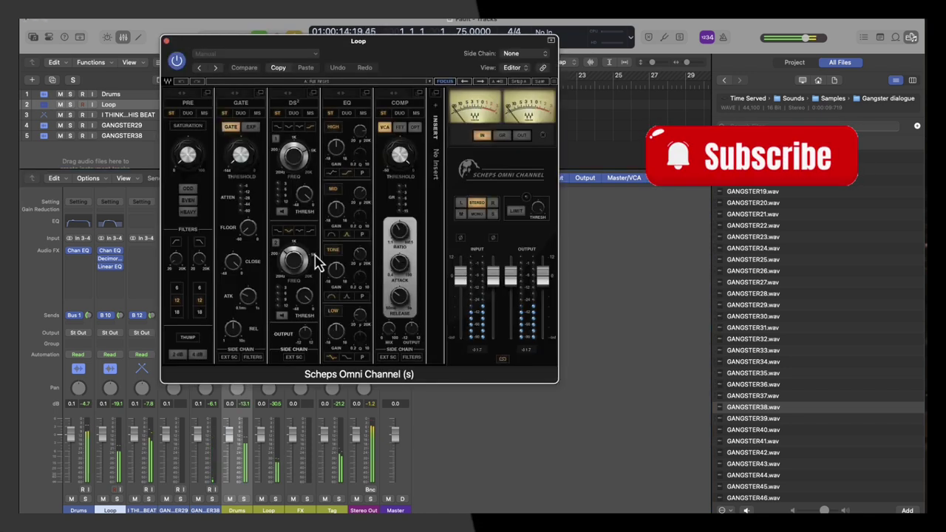
Step: Try the Andrew Scheps preset Vocal 2 (Aggro), switch to Vocal 3 (Present), and close the Scheps Omni Channel window
click(358, 85)
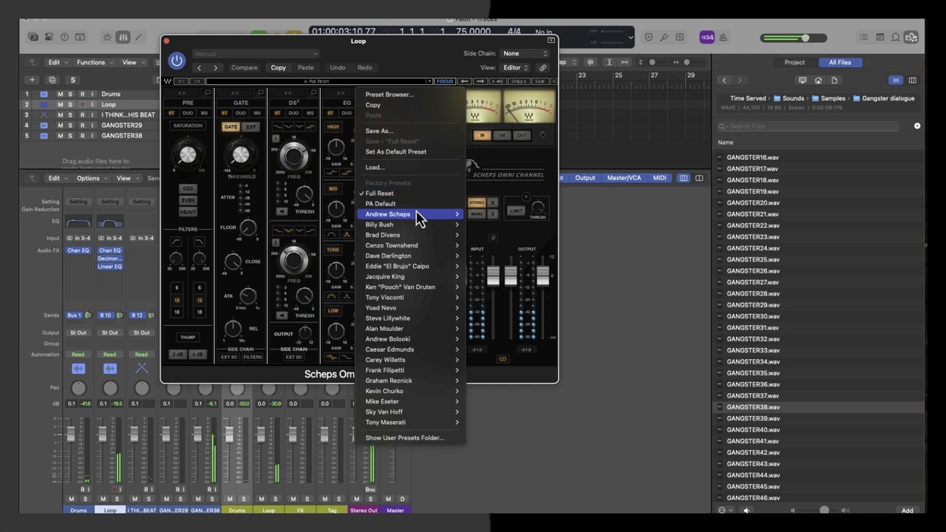
mouse_move(421, 213)
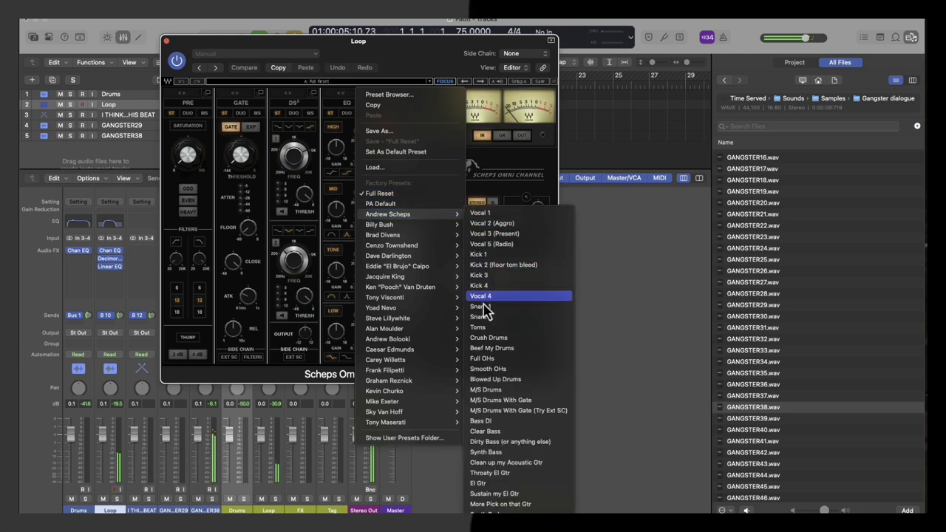
click(486, 223)
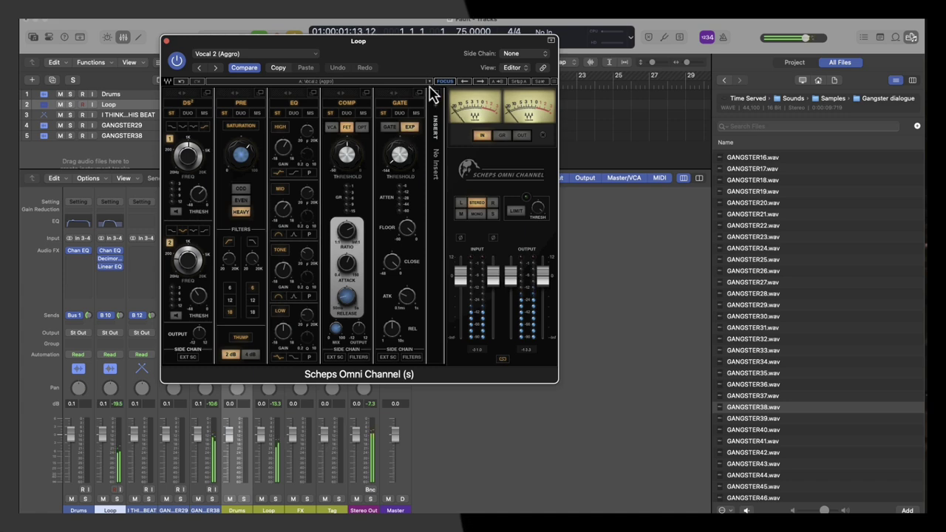
click(480, 82)
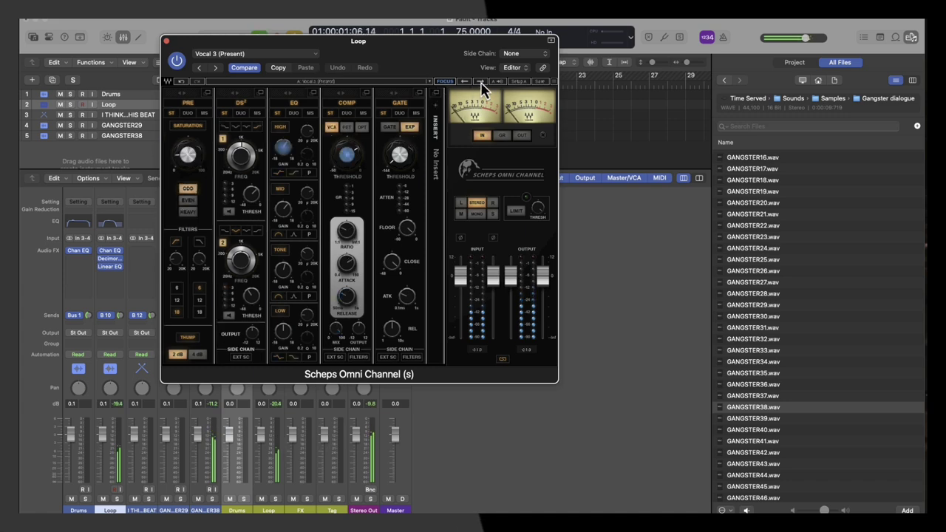
click(166, 42)
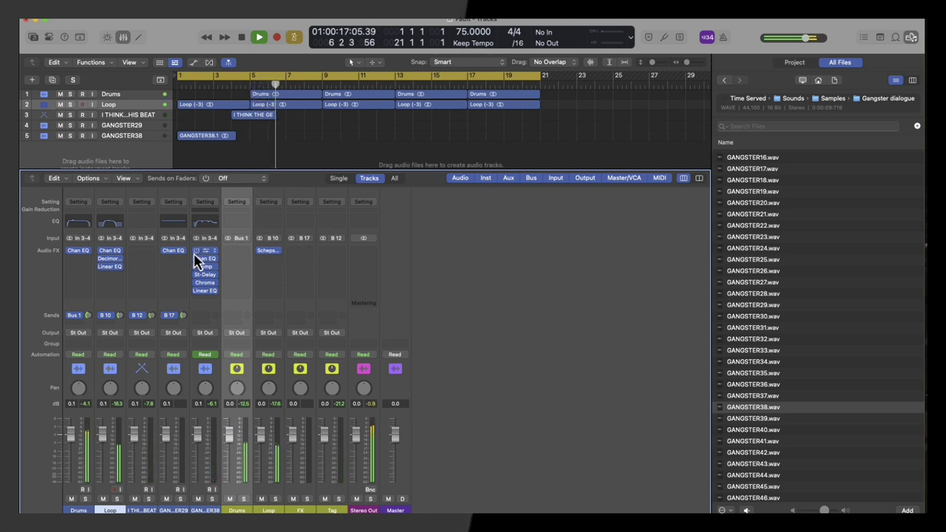
Step: Insert a stereo Gain plug-in on the producer tag's track channel, set it to +3.5 dB and close its window
click(144, 253)
mouse_move(156, 299)
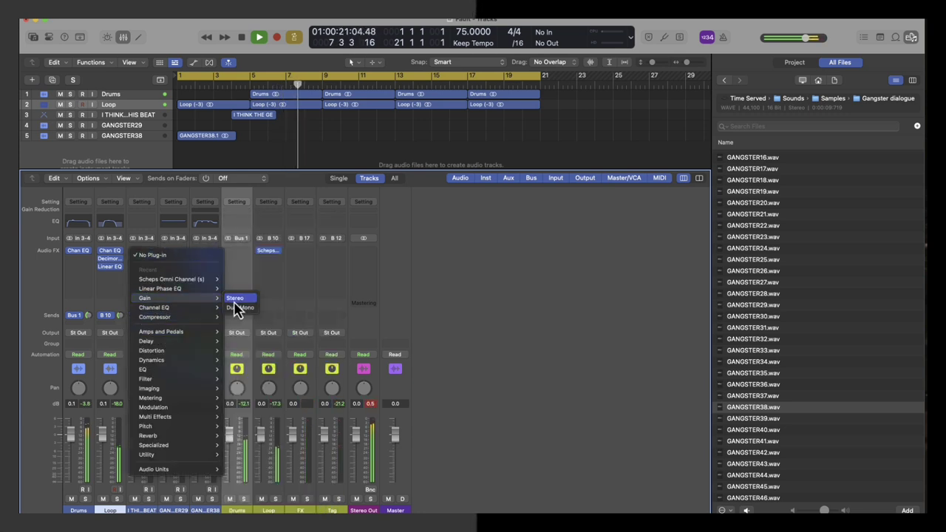
click(233, 300)
drag(230, 202, 230, 196)
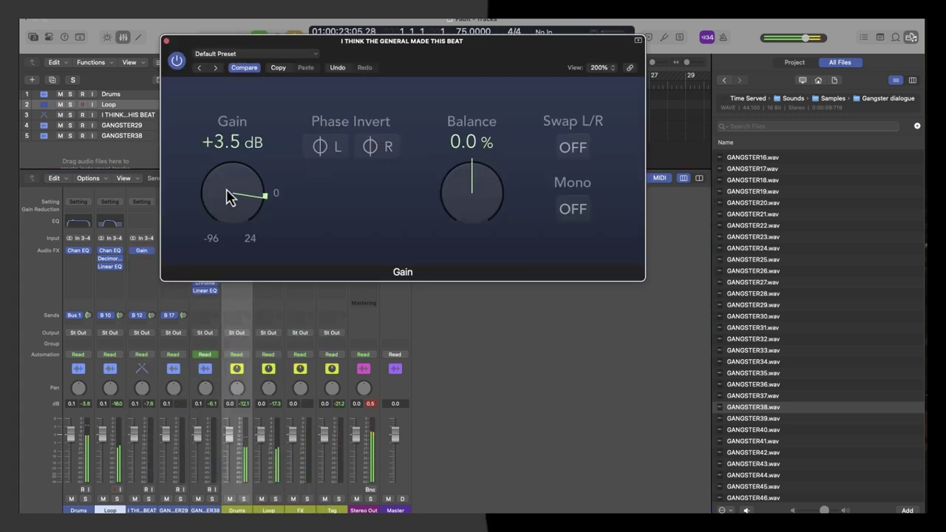
click(166, 42)
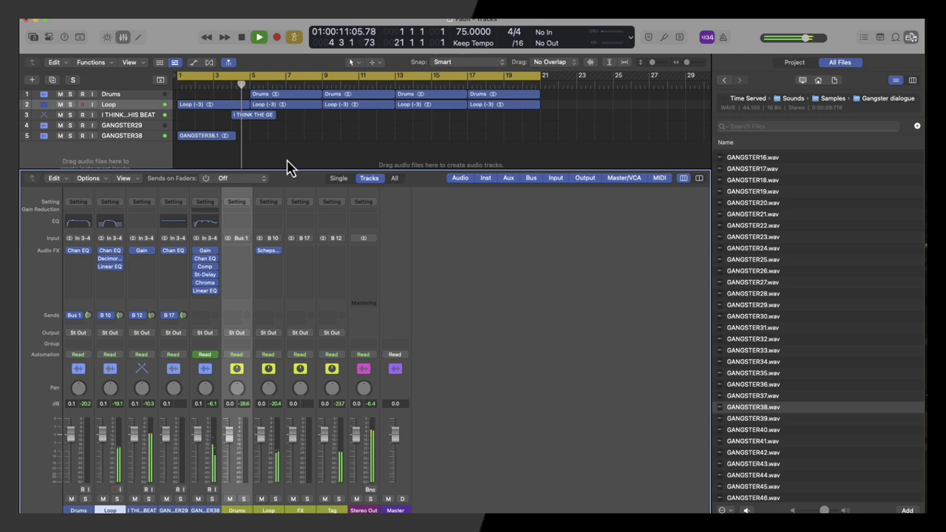
Step: Set the producer tag's Gain plug-in to +2.5 dB, restart playback and close the plug-in window
click(143, 252)
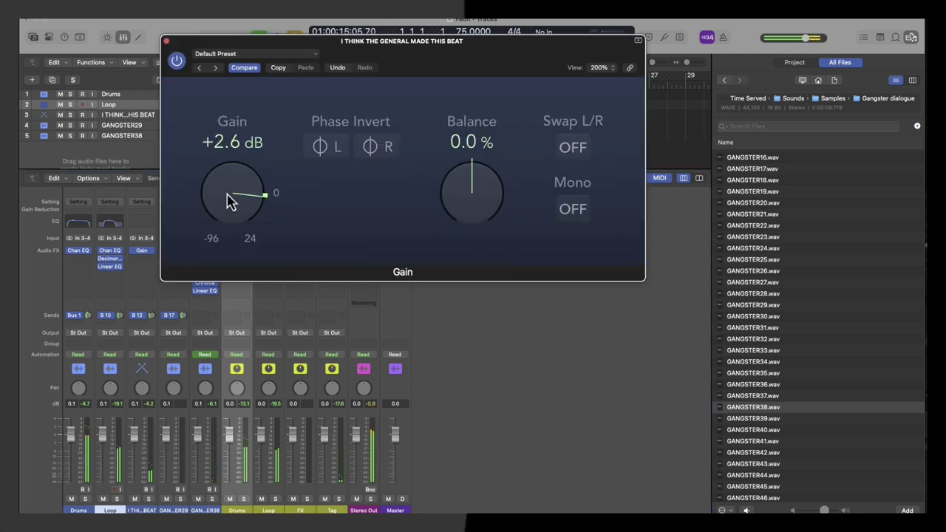
key(space)
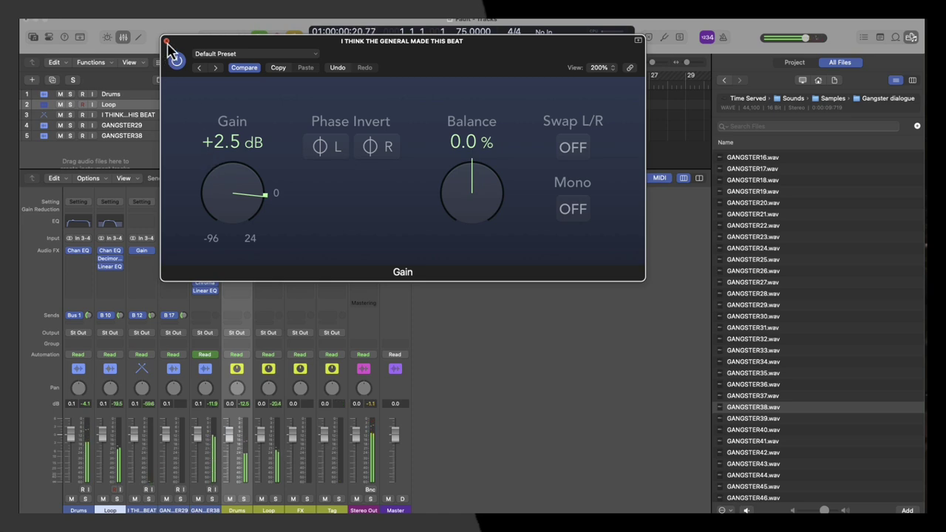
click(166, 42)
Step: Insert a stereo Stereo Delay plug-in after Gain on the producer tag's track channel
click(148, 263)
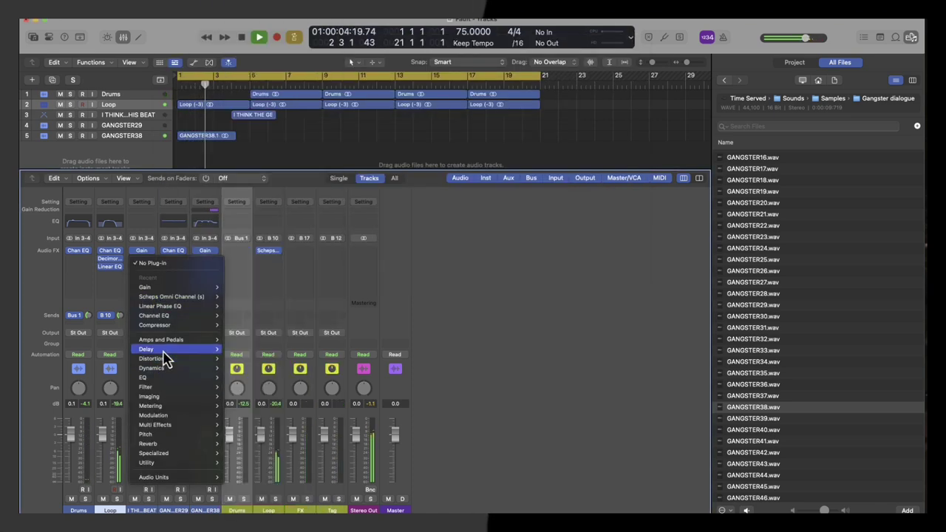
mouse_move(164, 354)
mouse_move(264, 377)
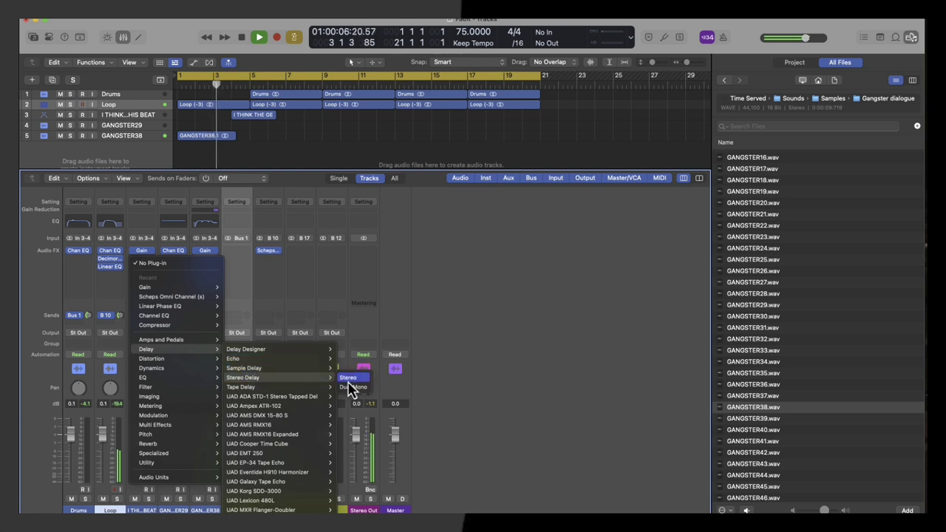
click(349, 380)
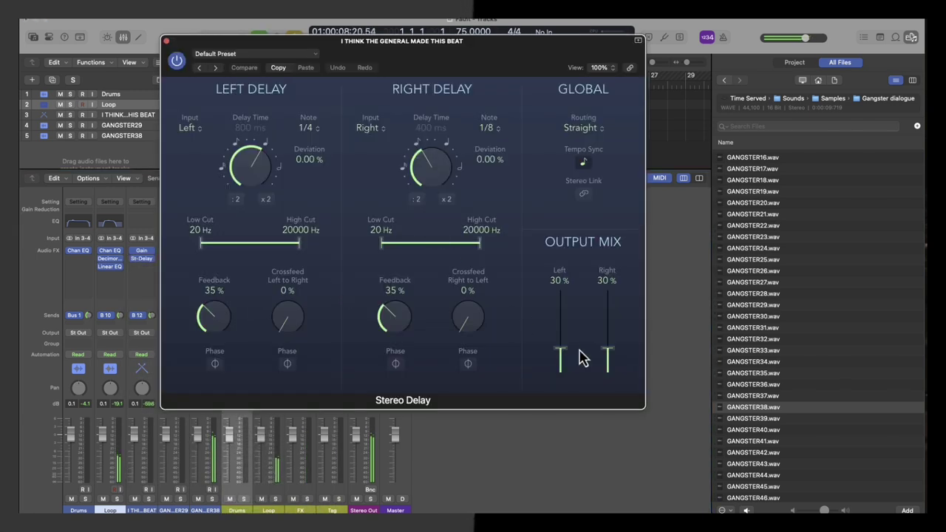
Step: Set the Stereo Delay's output mix to 0% left and 20% right, right feedback 23% and right-to-left crossfeed 14%, then close its window
drag(565, 359, 565, 362)
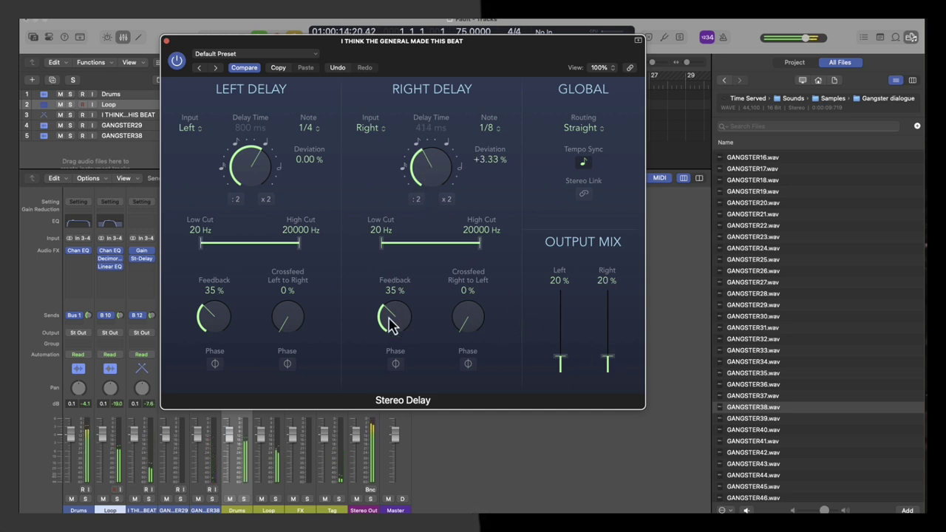
drag(389, 323, 389, 326)
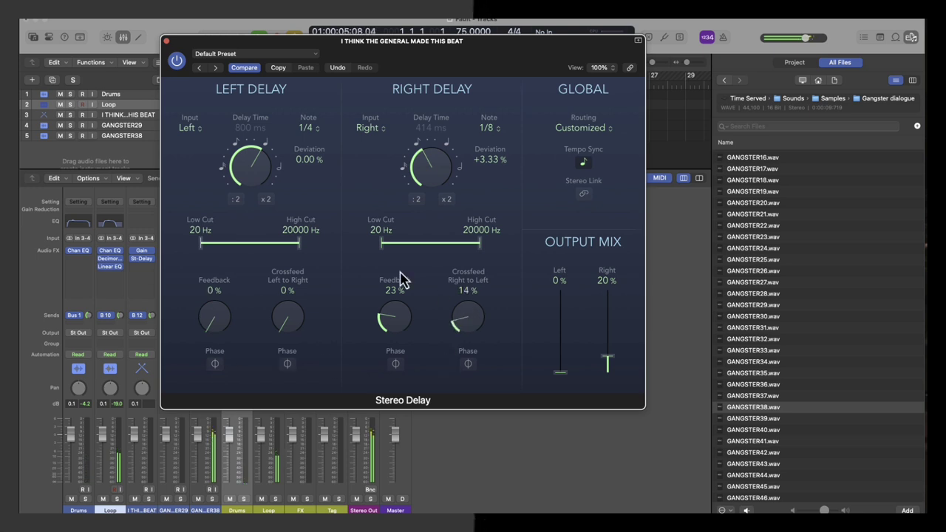
click(167, 42)
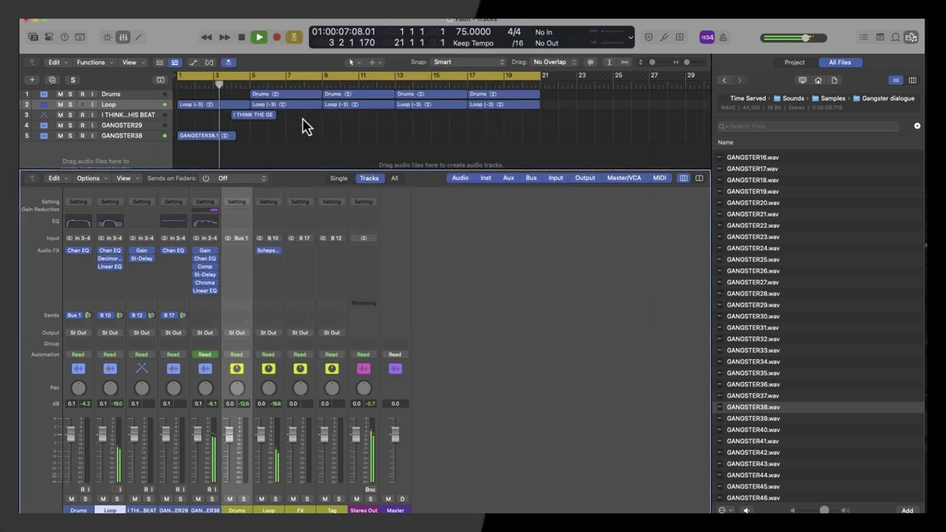
Step: Show track automation and assign the producer tag's second automation lane to the Stereo Delay's Left Mix
scroll(273, 138, down, 3)
key(super+Down)
scroll(273, 137, down, 5)
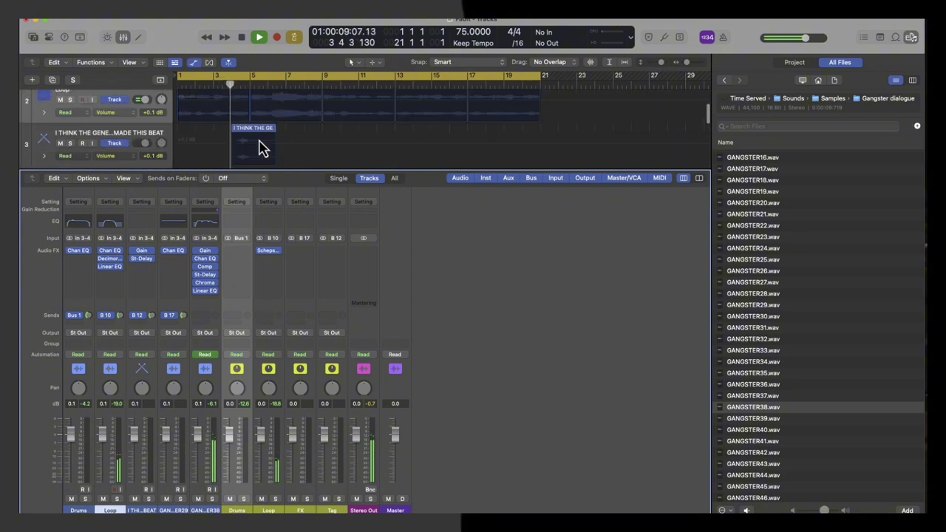
scroll(229, 148, up, 3)
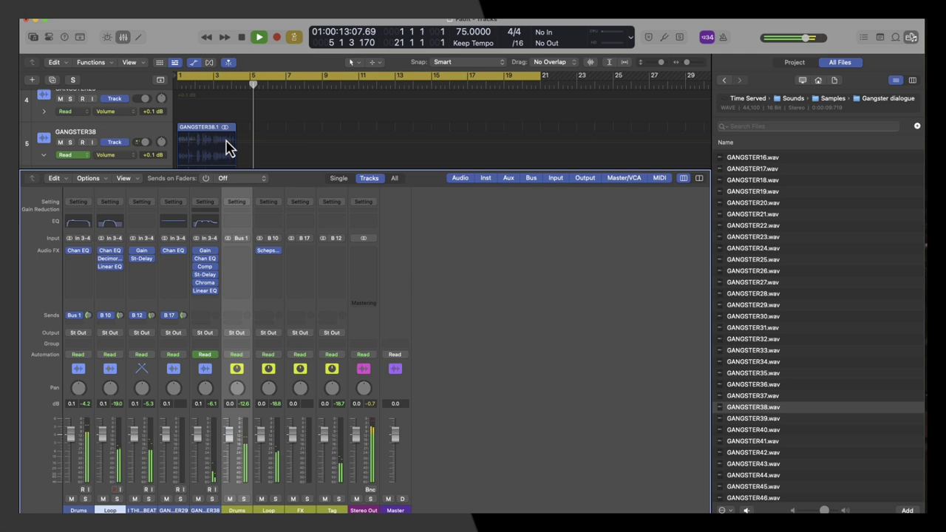
scroll(229, 120, up, 2)
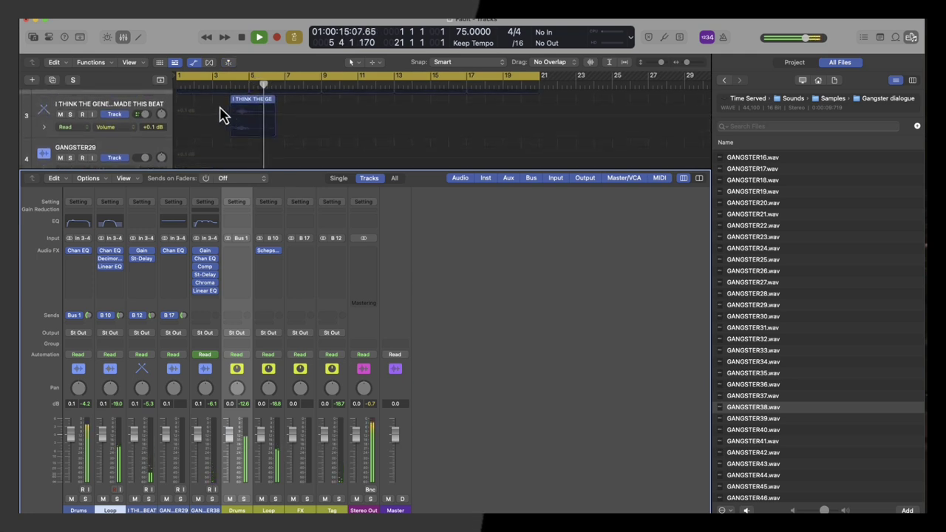
click(43, 128)
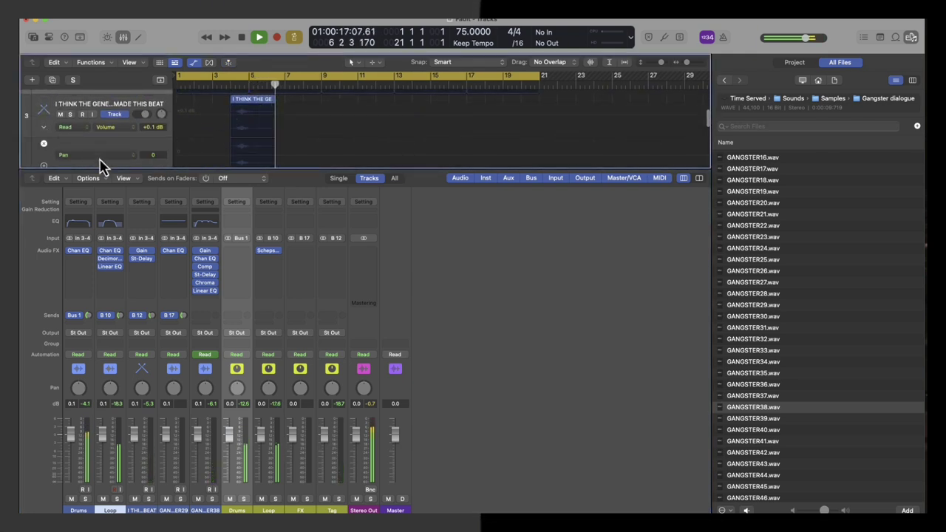
click(105, 164)
mouse_move(141, 236)
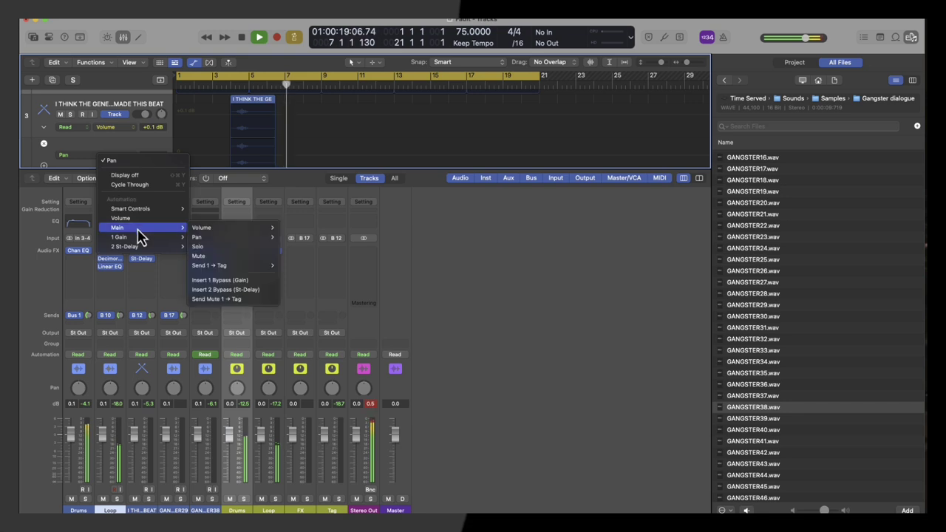
mouse_move(174, 248)
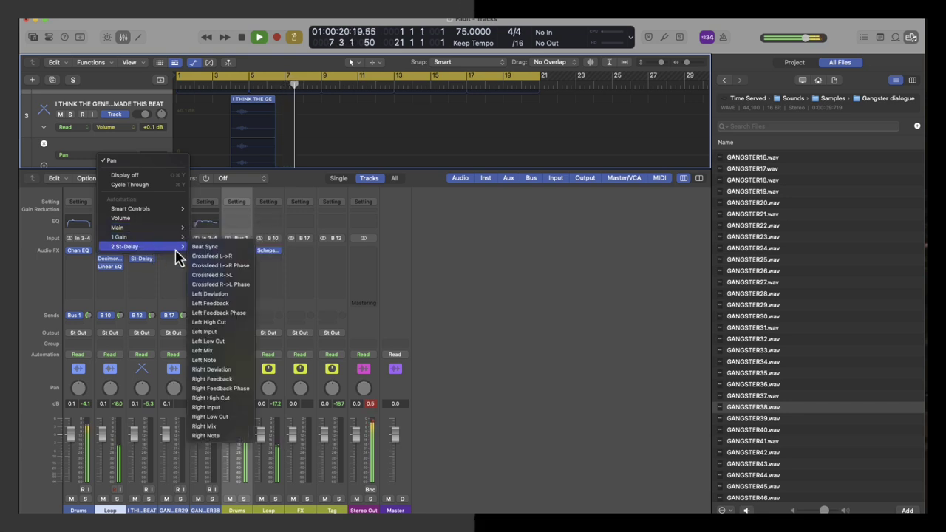
click(221, 350)
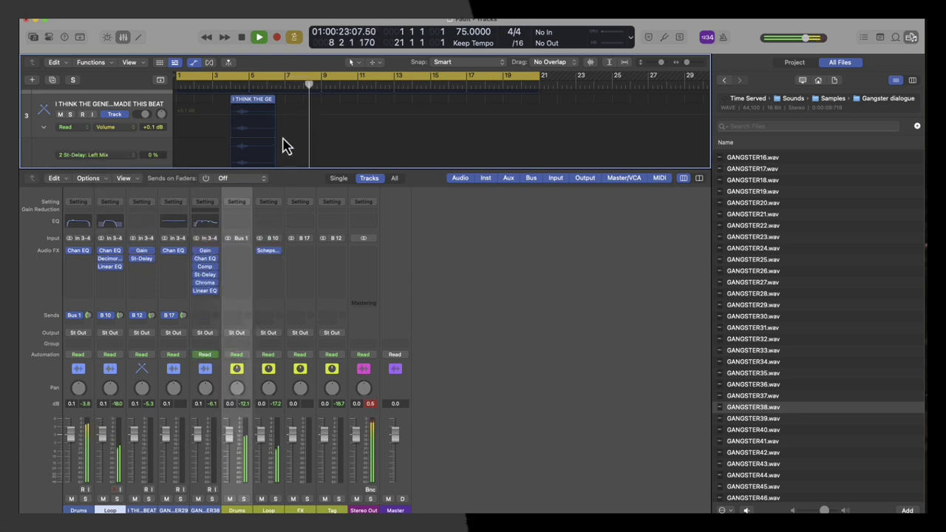
Step: Draw a Left Mix automation bump from 0% up to 56% and back to 0% around bar 5 of the producer tag, and play it
key(super+Right)
key(super+Right)
key(super+Right)
scroll(283, 139, left, 4)
scroll(283, 139, down, 2)
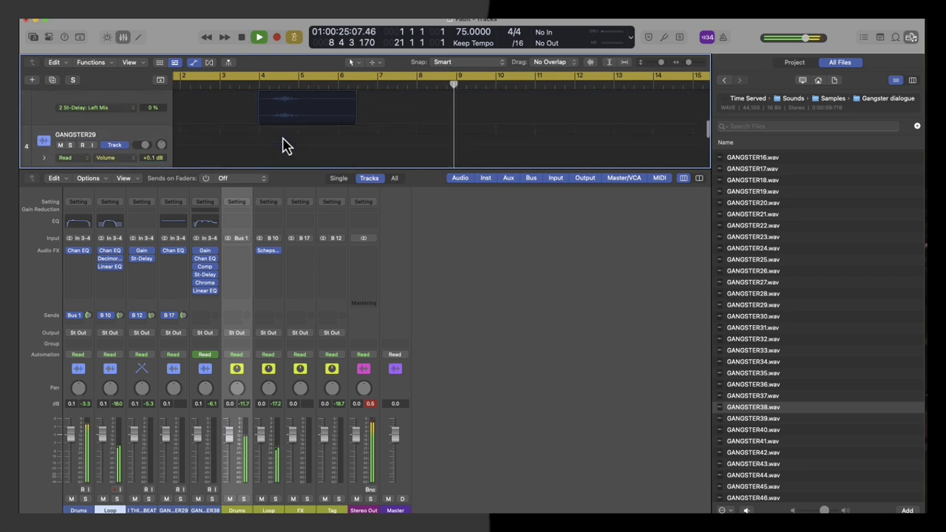
click(289, 118)
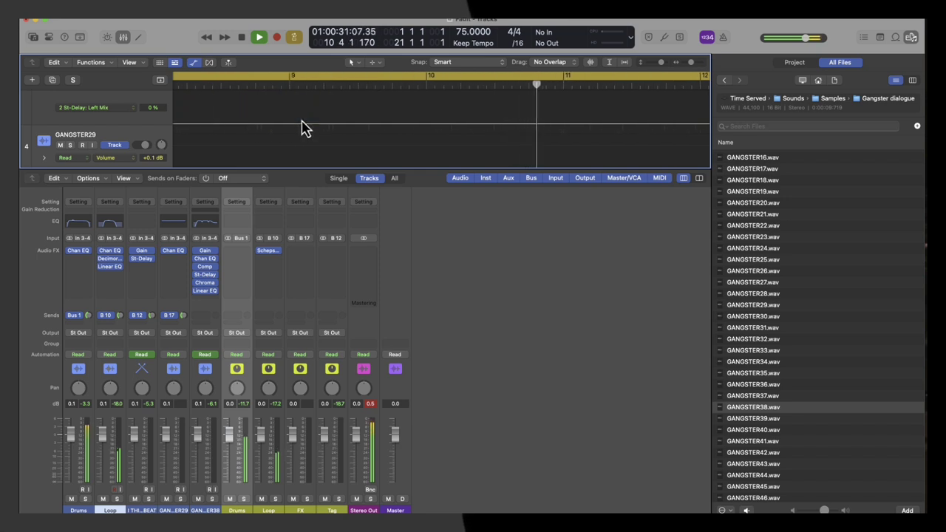
key(space)
key(z)
scroll(306, 129, left, 1)
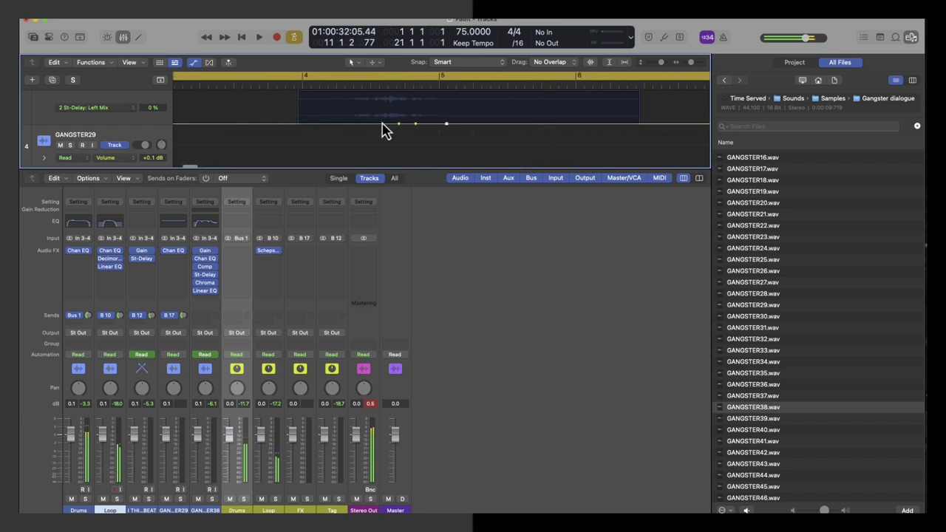
double_click(393, 87)
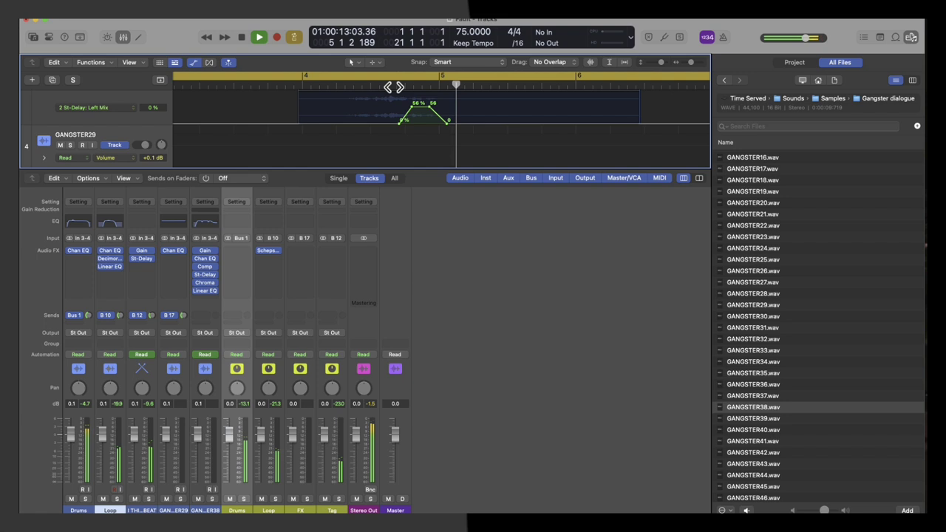
click(393, 87)
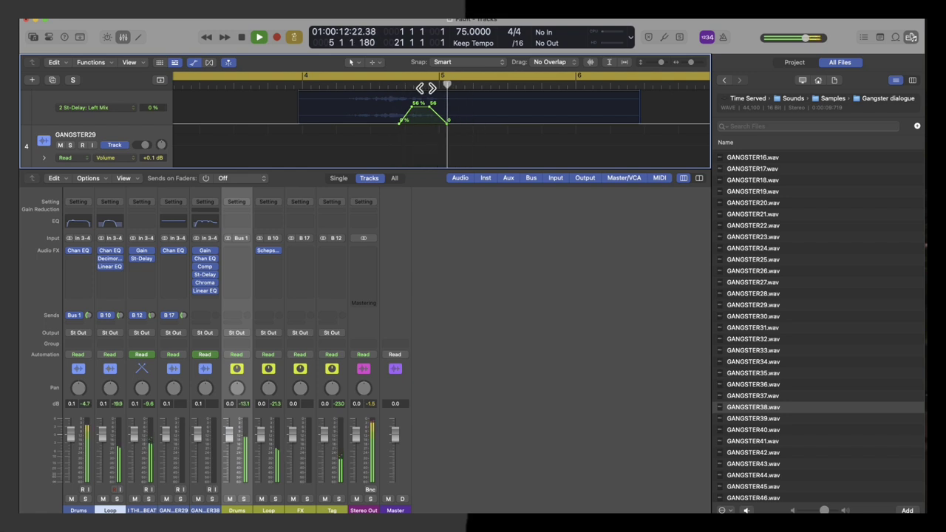
key(space)
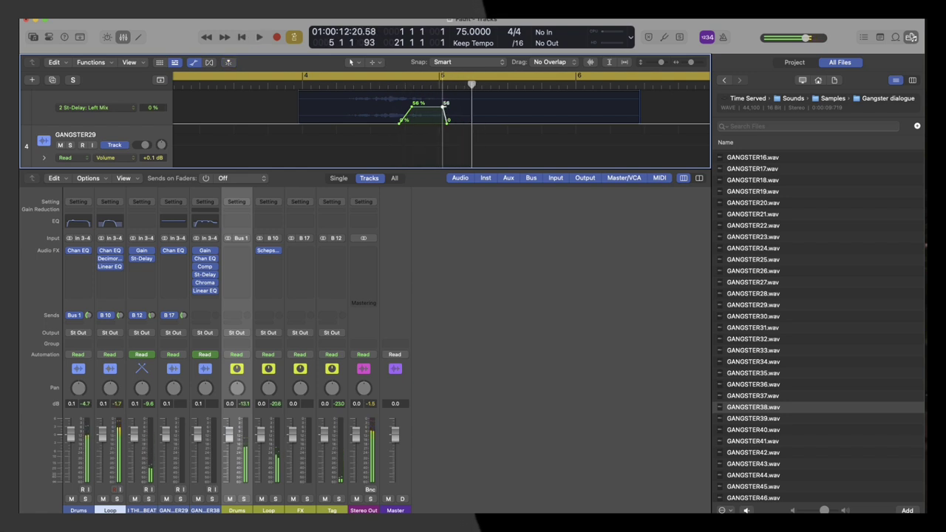
Step: Extend the 56% Left Mix level past bar 5, dropping the return to 0%, and play that section
drag(442, 107, 457, 108)
double_click(385, 84)
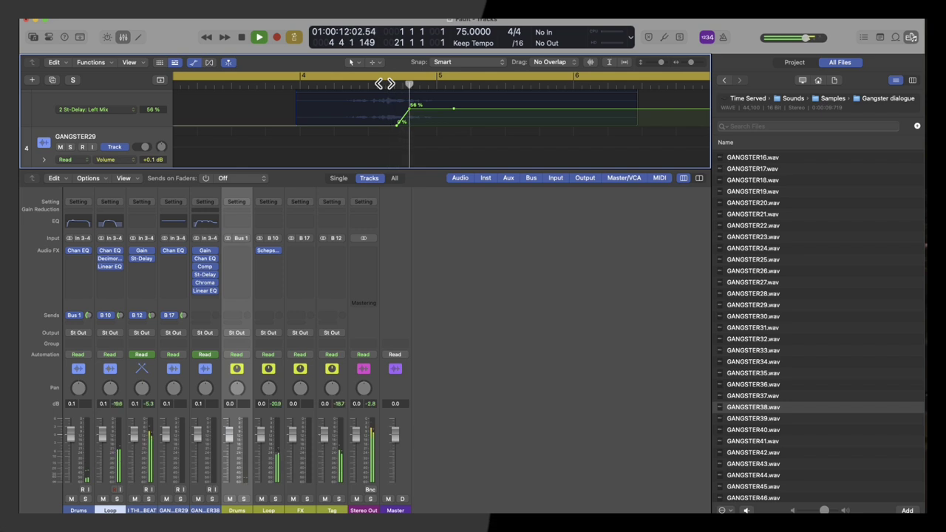
click(385, 85)
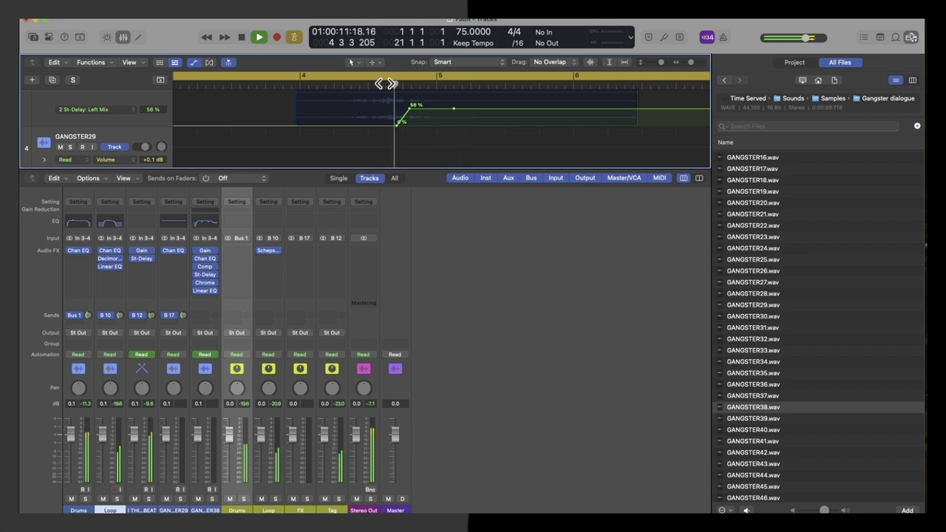
key(space)
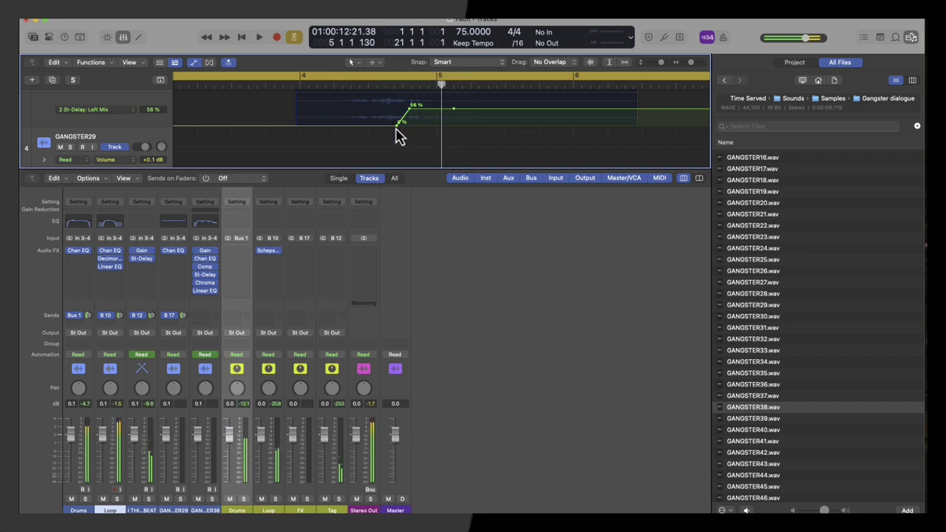
Step: Move the 0% starting point of the Left Mix ramp slightly earlier in bar 4 and play the transition
drag(393, 124, 386, 125)
click(364, 84)
key(space)
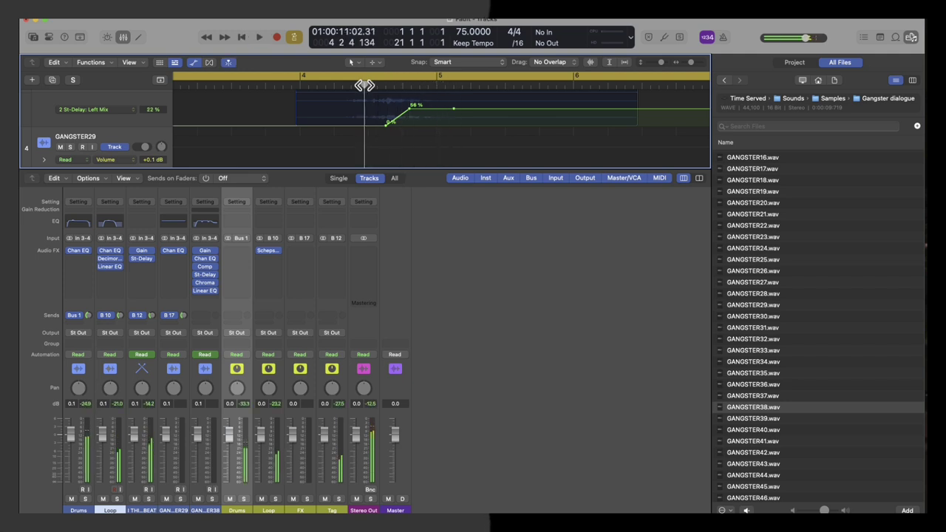
key(space)
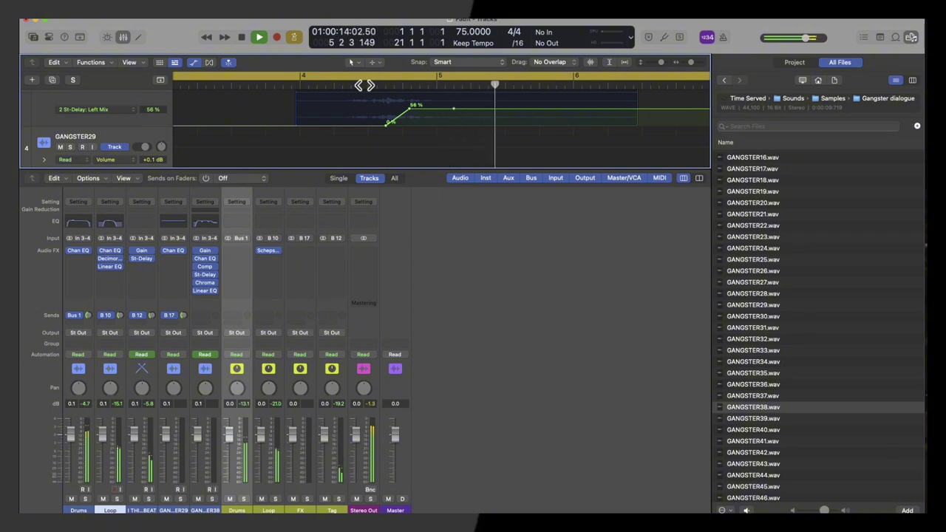
key(space)
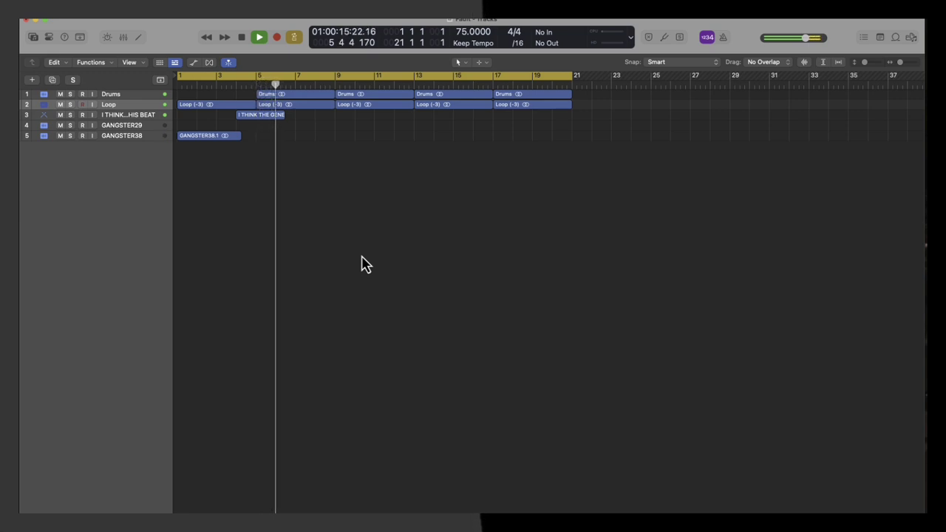
Step: Select the Drums track, show the mixer and insert the Abbey Road Vinyl Light (m) plug-in after its Channel EQ
scroll(361, 254, up, 3)
scroll(361, 254, up, 2)
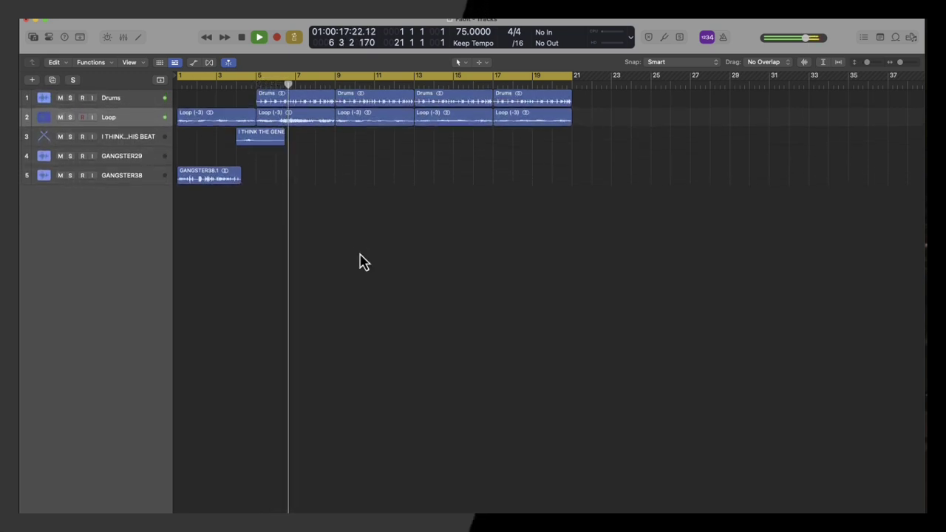
click(127, 106)
key(x)
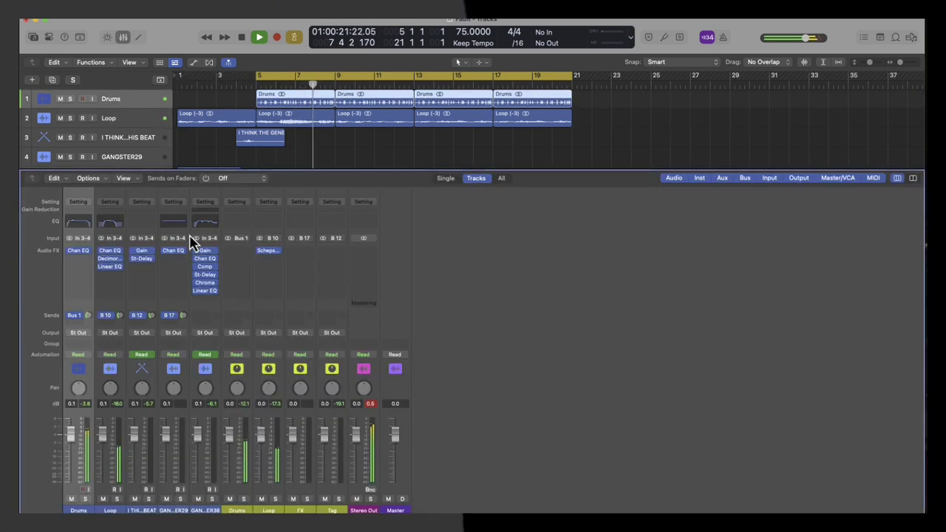
click(84, 262)
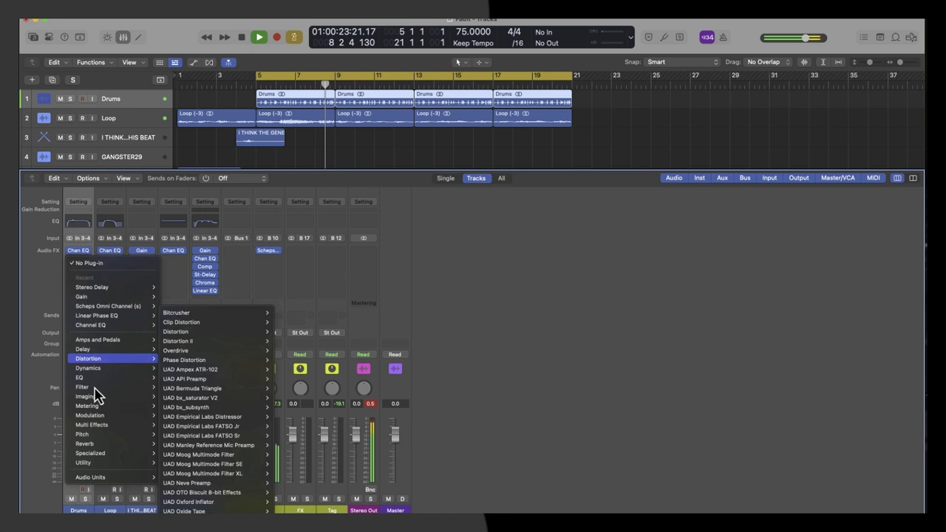
mouse_move(103, 478)
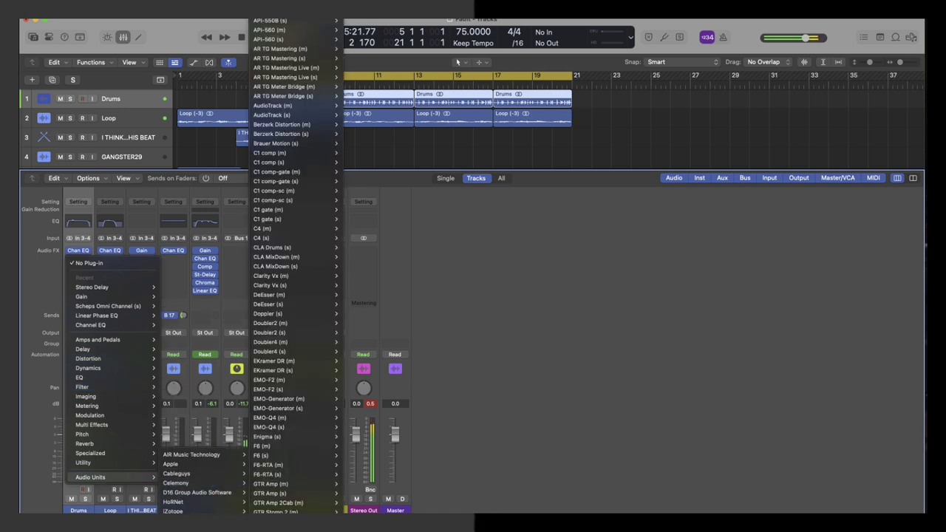
mouse_move(268, 316)
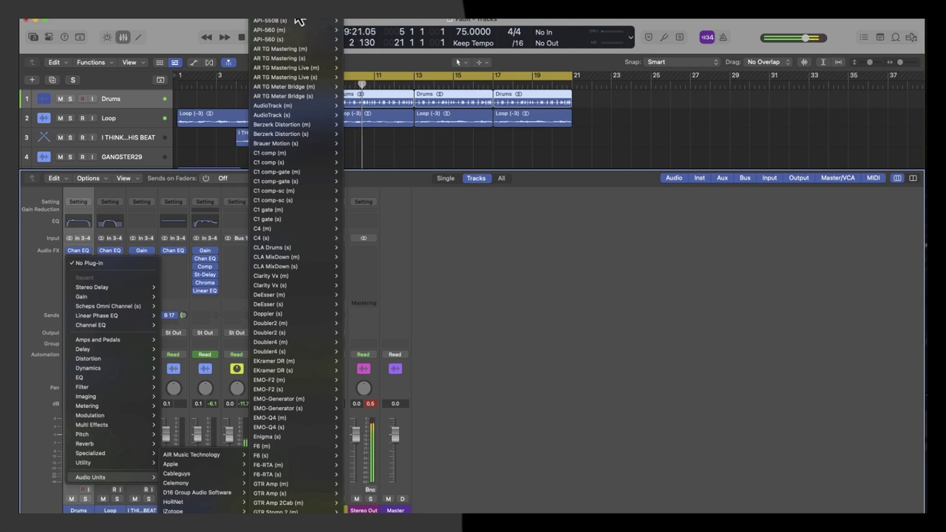
mouse_move(307, 61)
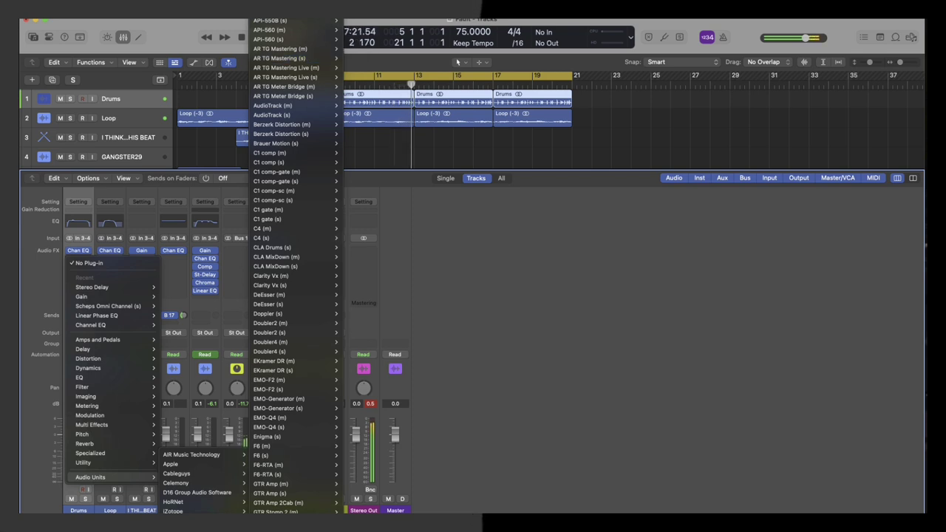
click(356, 12)
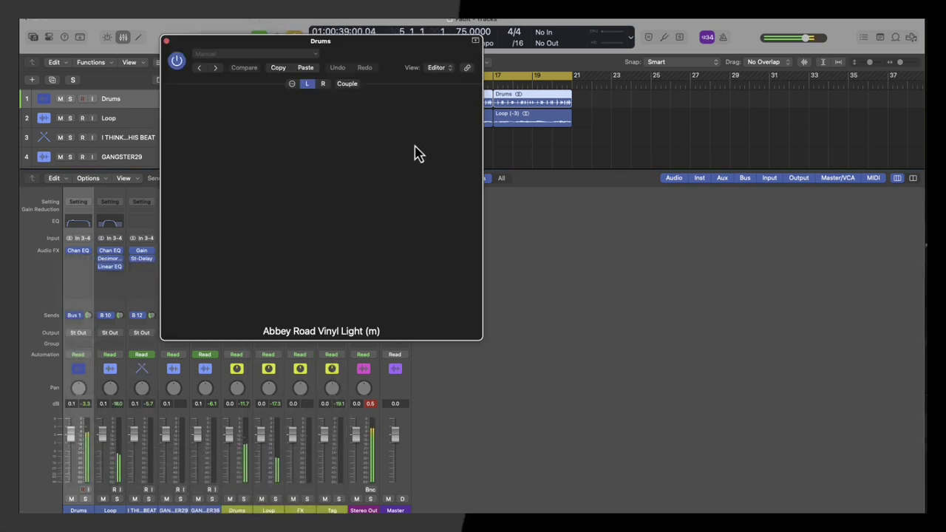
Step: Check the preset options of the Abbey Road Vinyl Light (m) plug-in on Drums
click(373, 97)
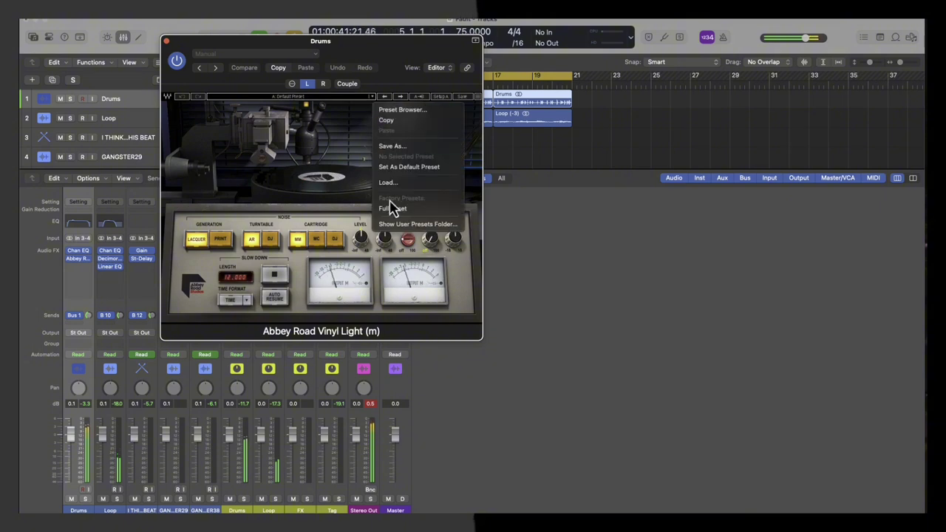
click(317, 97)
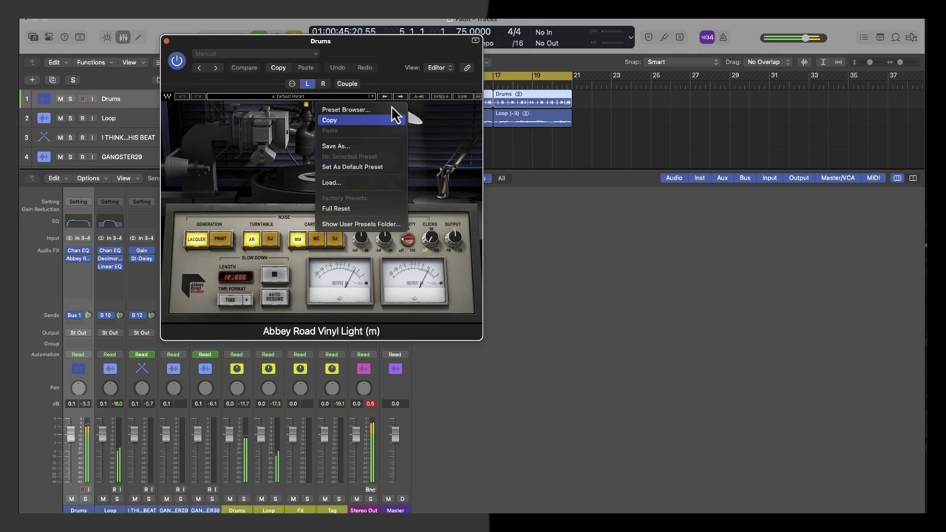
click(374, 99)
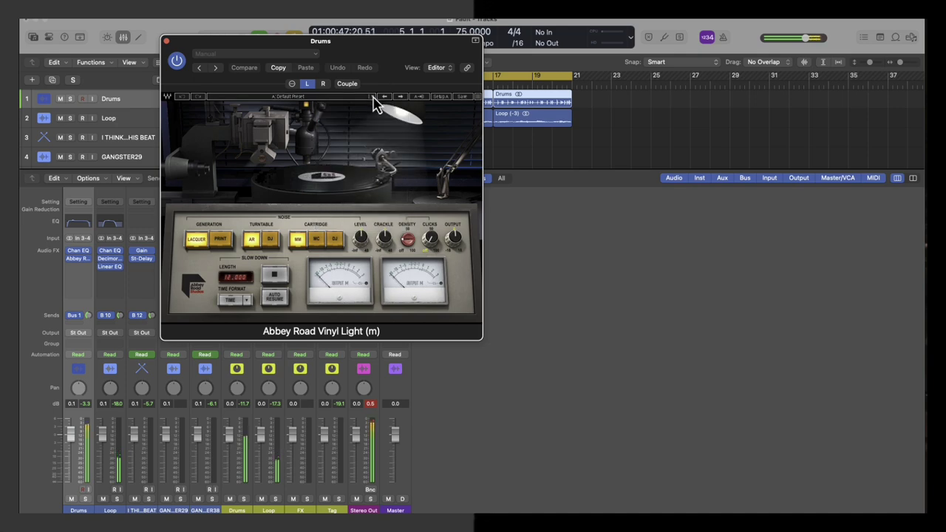
Step: Replace Abbey Road Vinyl Light (m) on the Drums track with the full Abbey Road Vinyl (m) plug-in
click(374, 99)
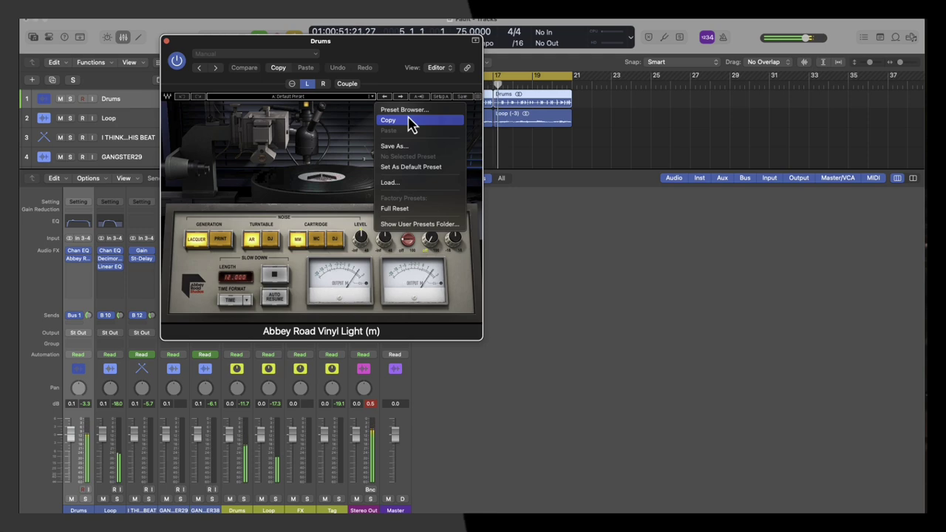
click(168, 42)
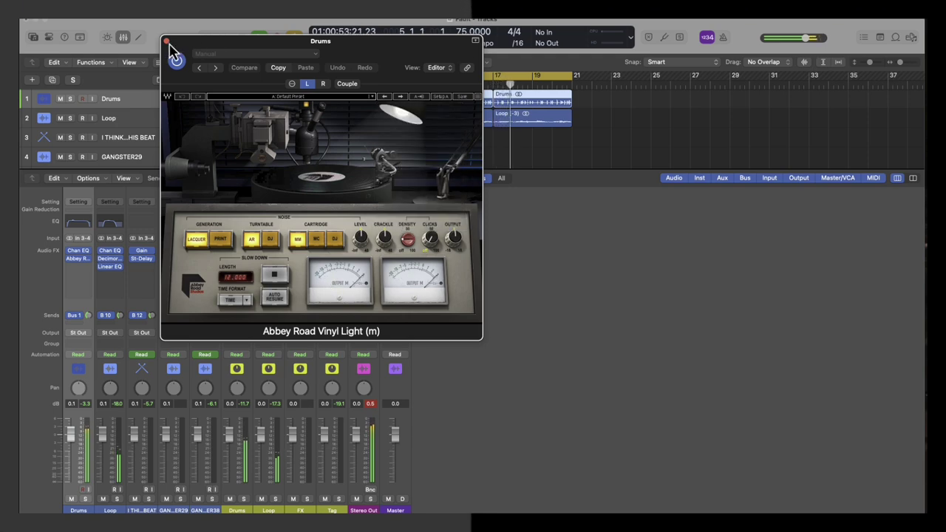
click(167, 42)
click(87, 259)
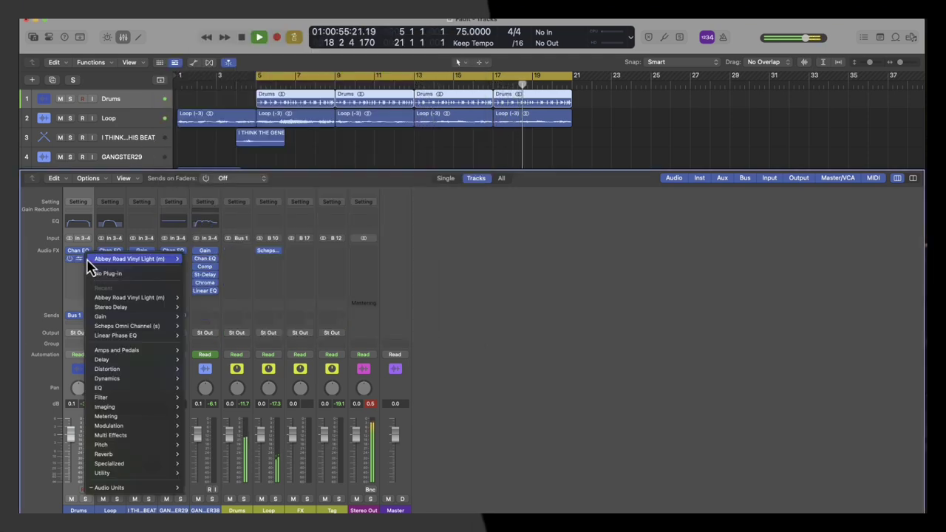
mouse_move(148, 487)
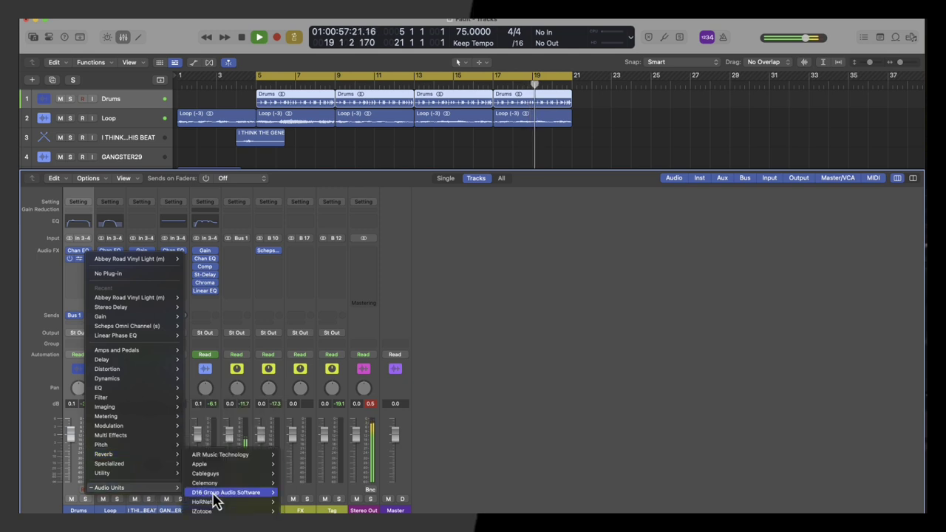
mouse_move(222, 526)
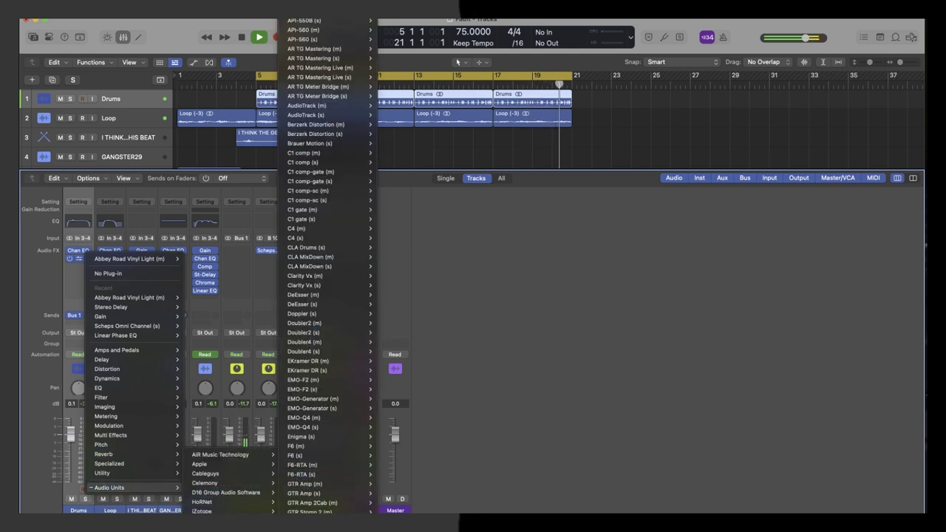
click(354, 6)
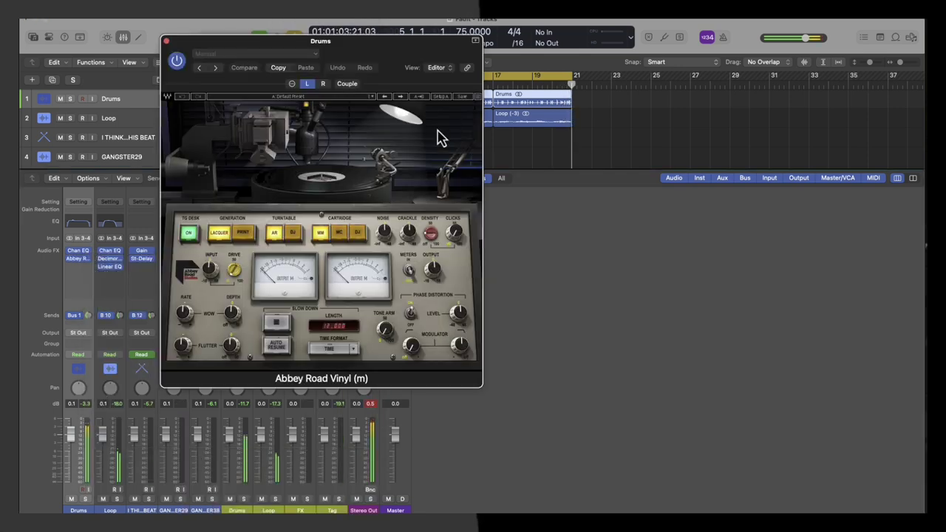
Step: Load the Drums Mix To Life preset in Abbey Road Vinyl (m) on Drums and close the plug-in window
click(371, 96)
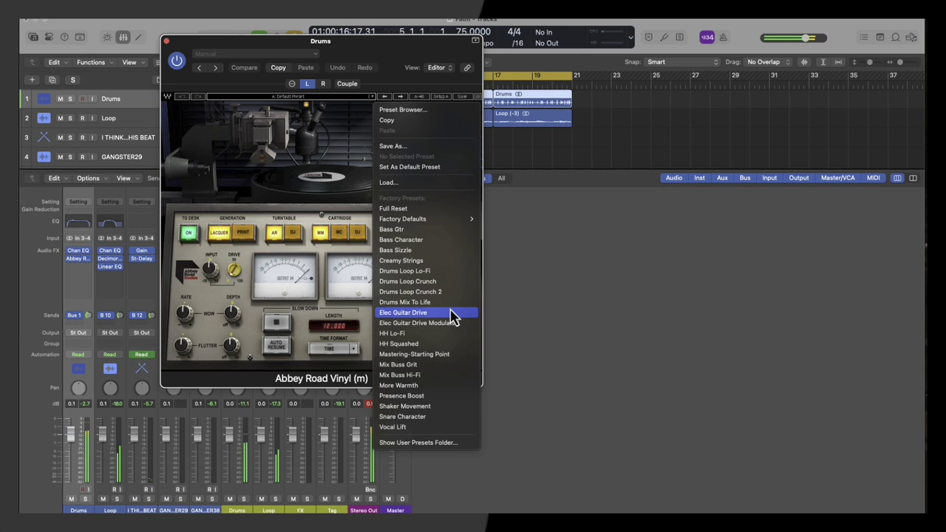
click(407, 302)
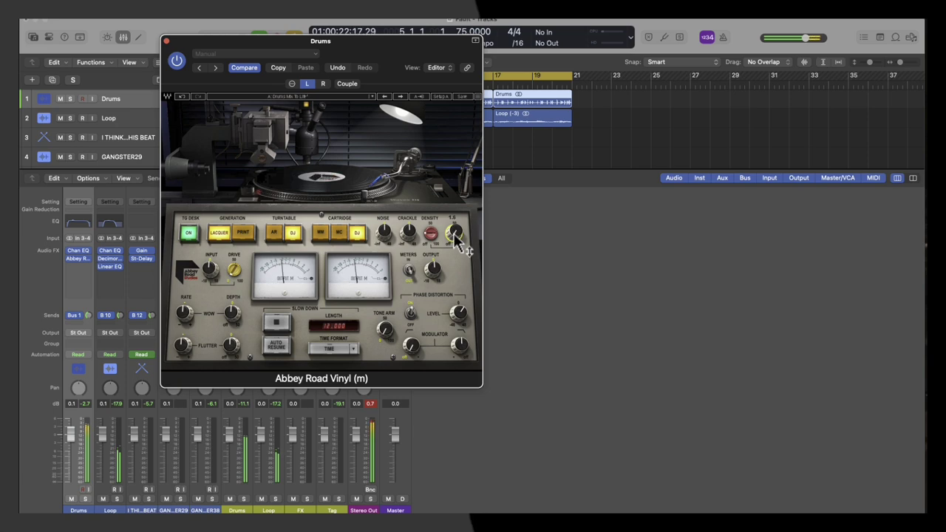
click(167, 42)
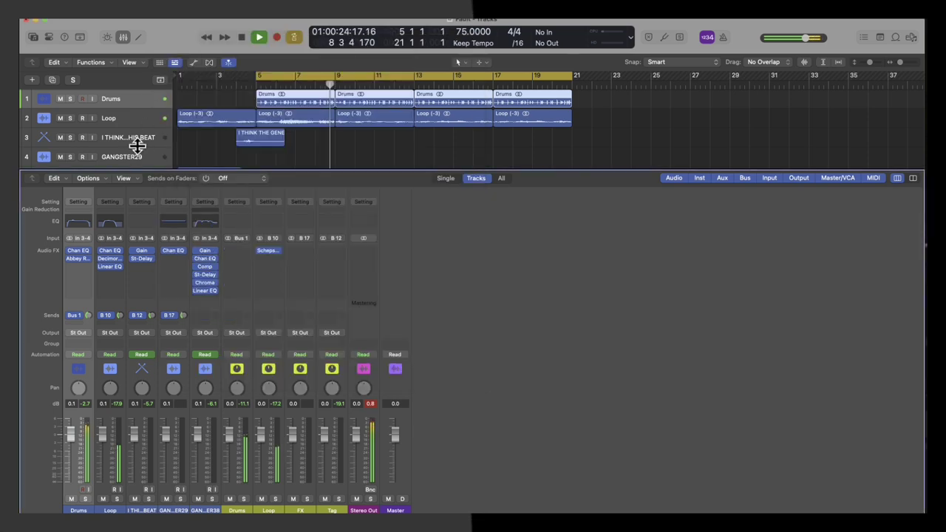
Step: Insert the Kramer Tape (m) plug-in on the Drums track after Abbey Road Vinyl (m)
click(78, 267)
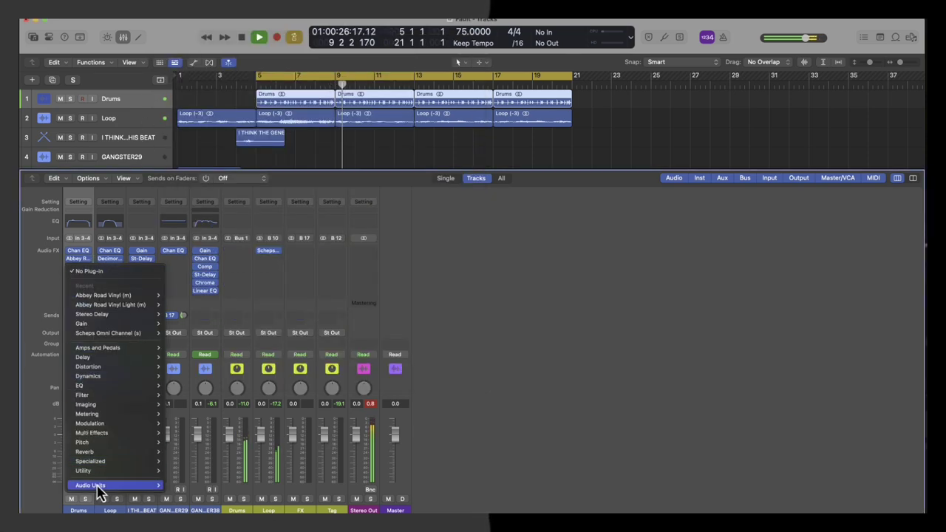
mouse_move(204, 526)
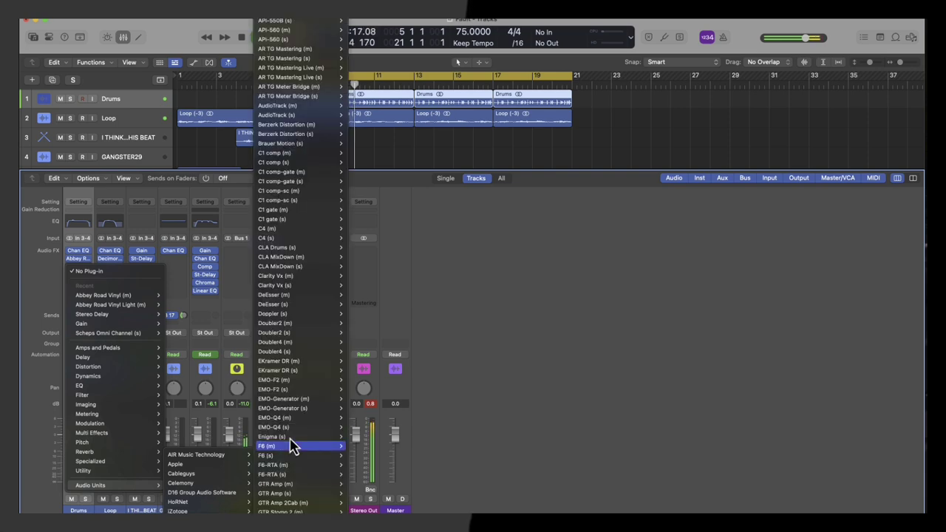
scroll(290, 436, down, 15)
scroll(289, 427, down, 20)
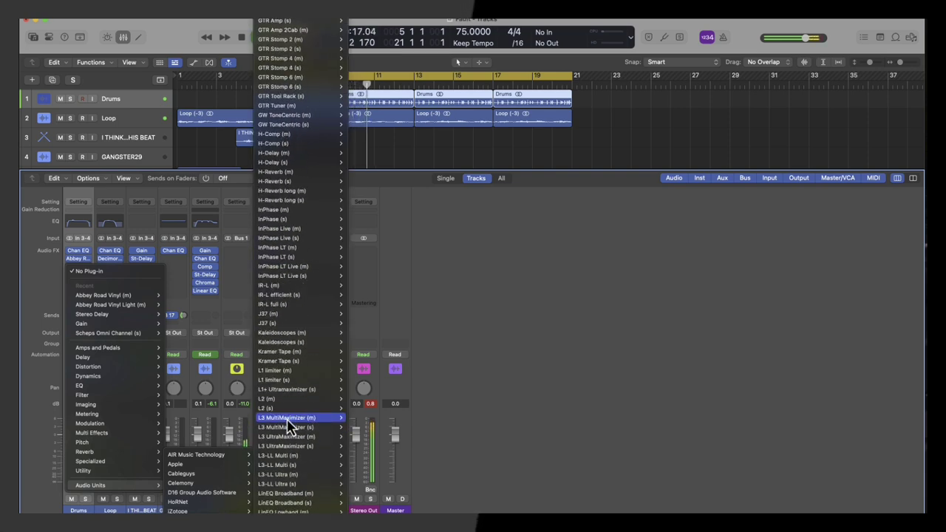
scroll(290, 427, down, 12)
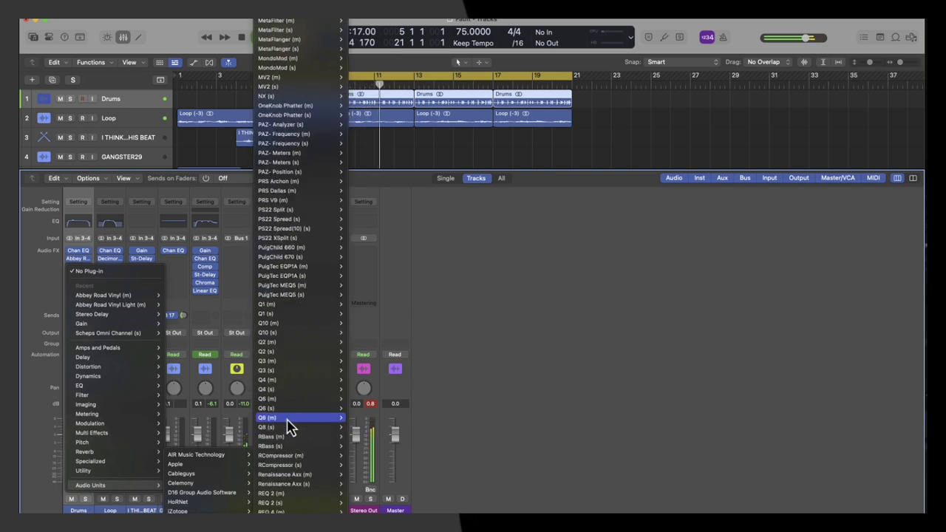
scroll(290, 428, up, 13)
scroll(289, 421, up, 10)
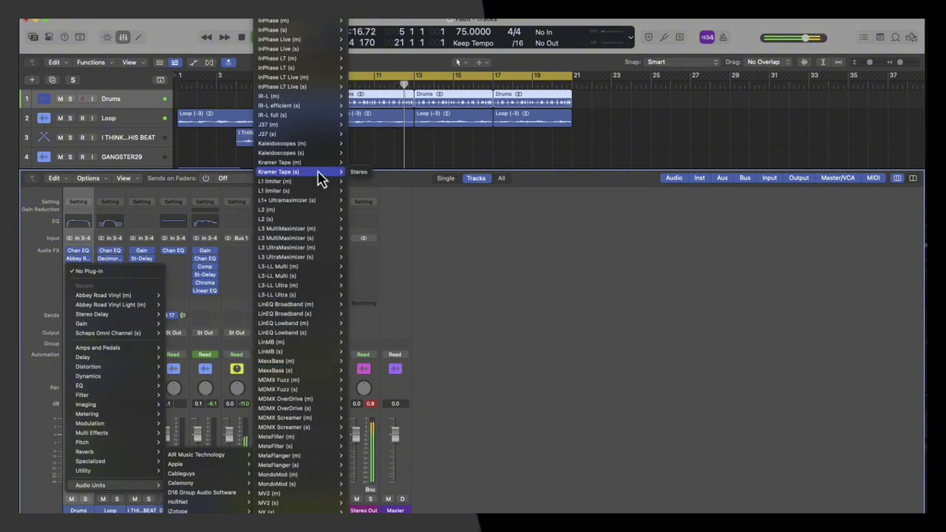
mouse_move(317, 164)
click(365, 163)
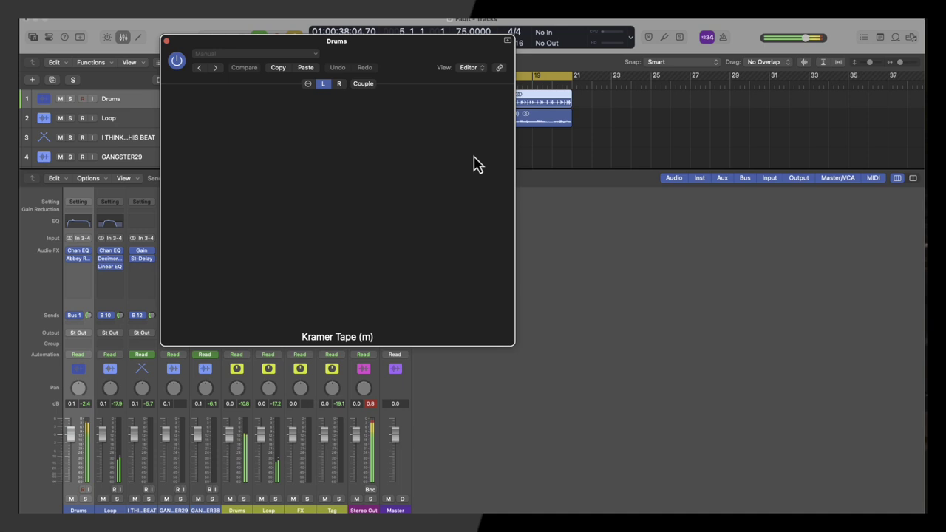
click(362, 84)
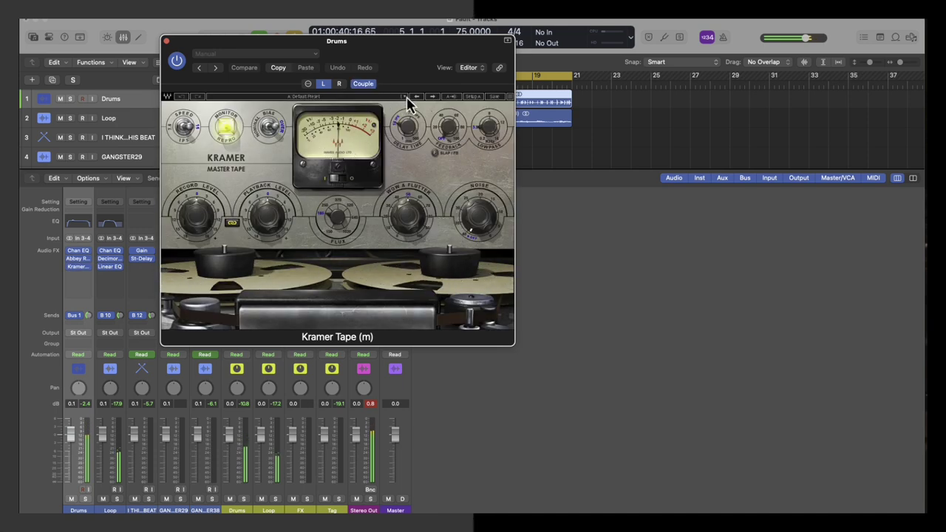
click(403, 96)
click(370, 91)
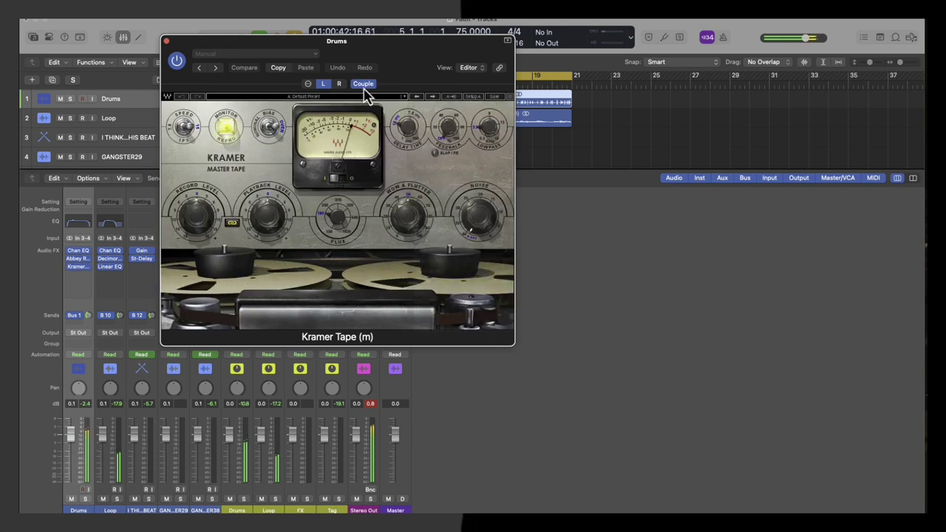
Step: Load the KIK in ur face drum preset in Kramer Tape (m) on Drums and close the plug-in window
click(403, 97)
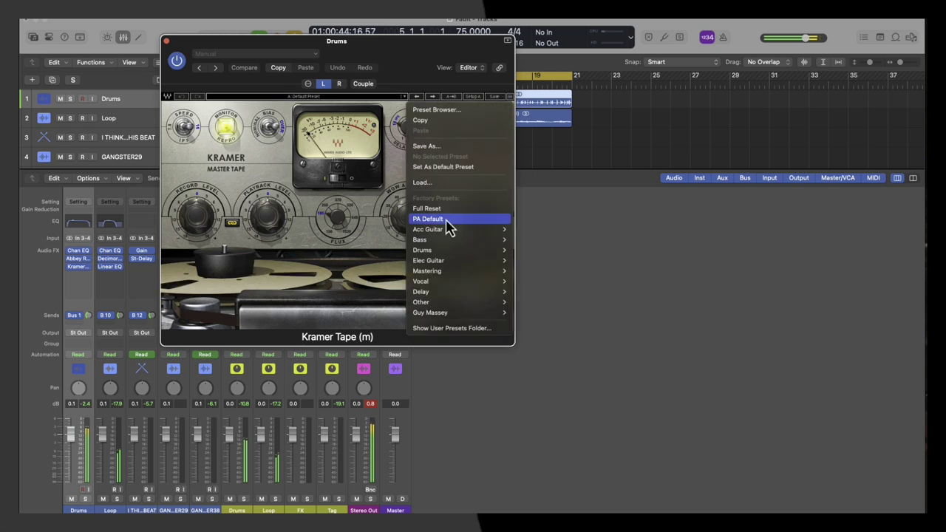
mouse_move(459, 253)
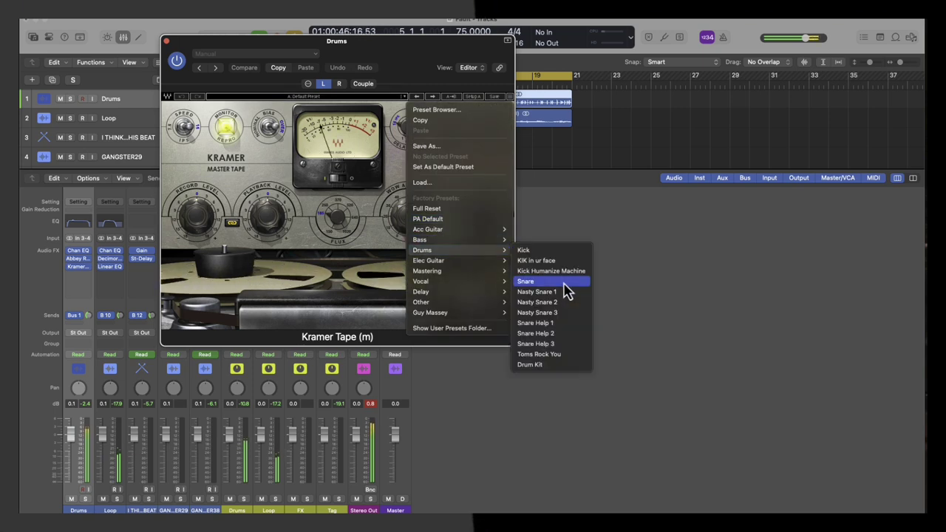
click(547, 260)
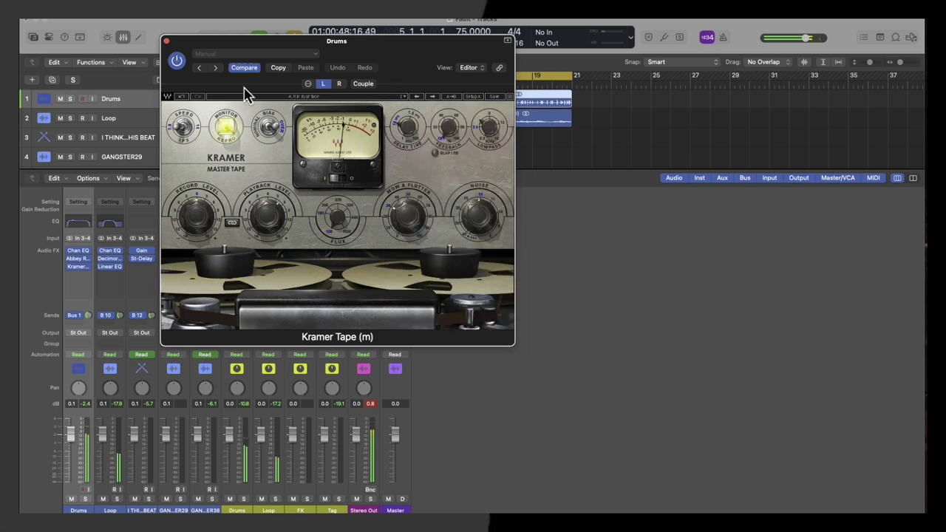
click(166, 42)
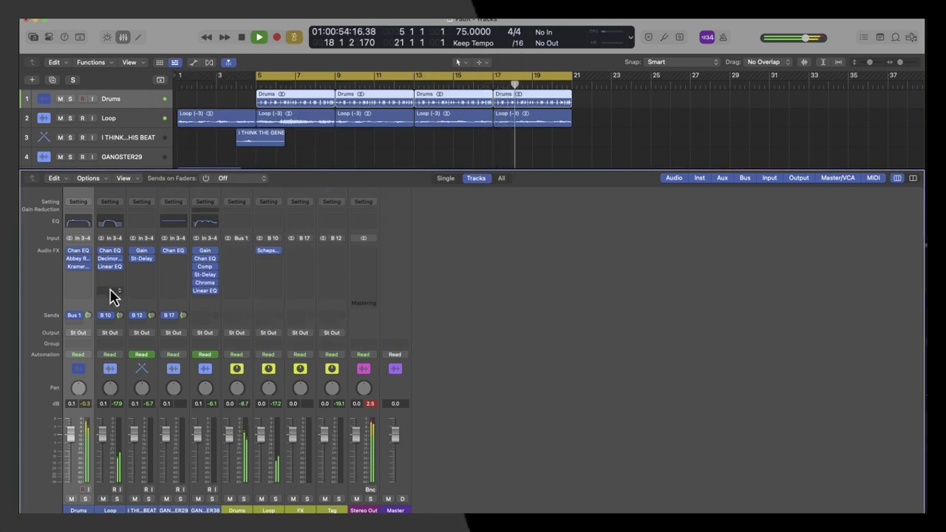
Step: Insert the Scheps Omni Channel (s) plug-in on the Drums aux channel fed by Bus 1
click(229, 257)
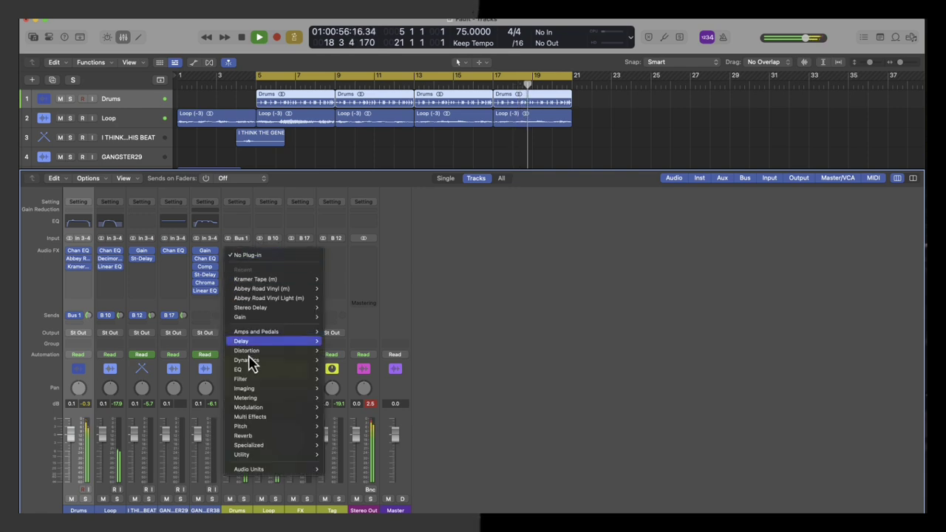
mouse_move(288, 477)
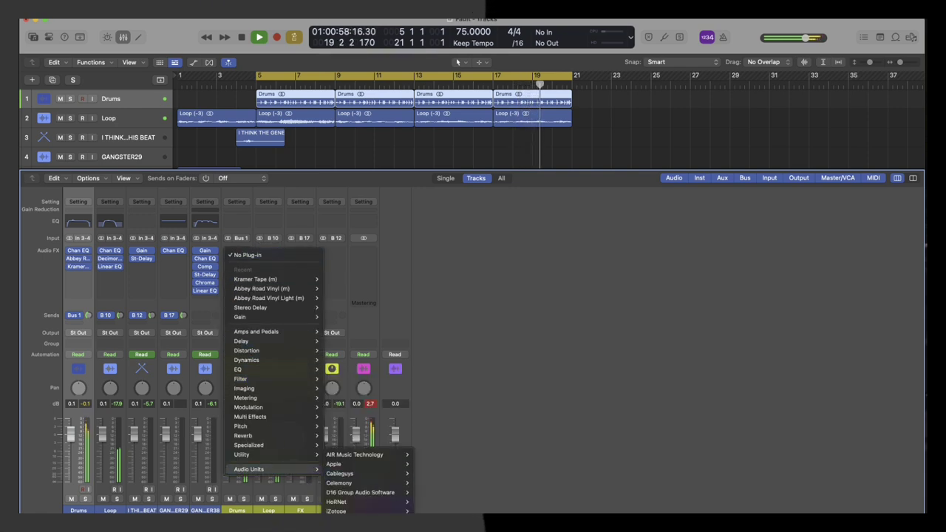
mouse_move(355, 528)
scroll(458, 510, down, 20)
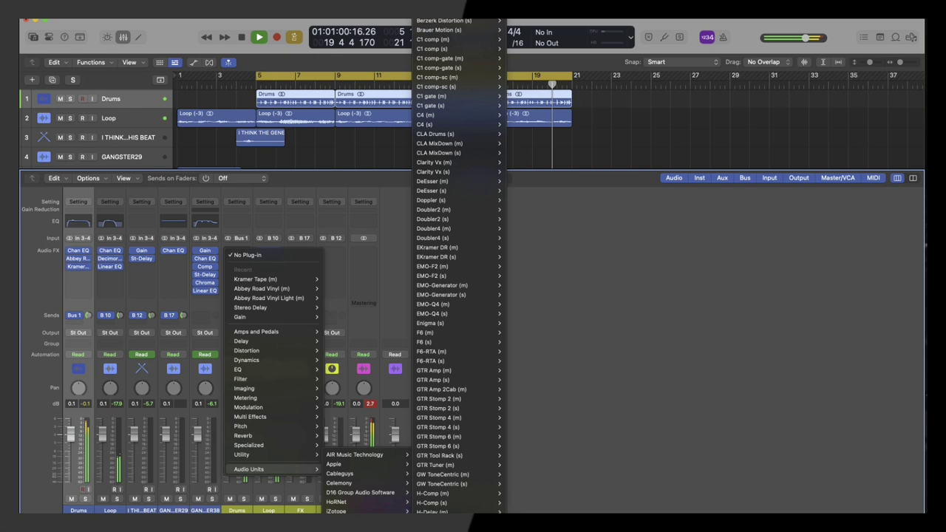
scroll(458, 509, down, 20)
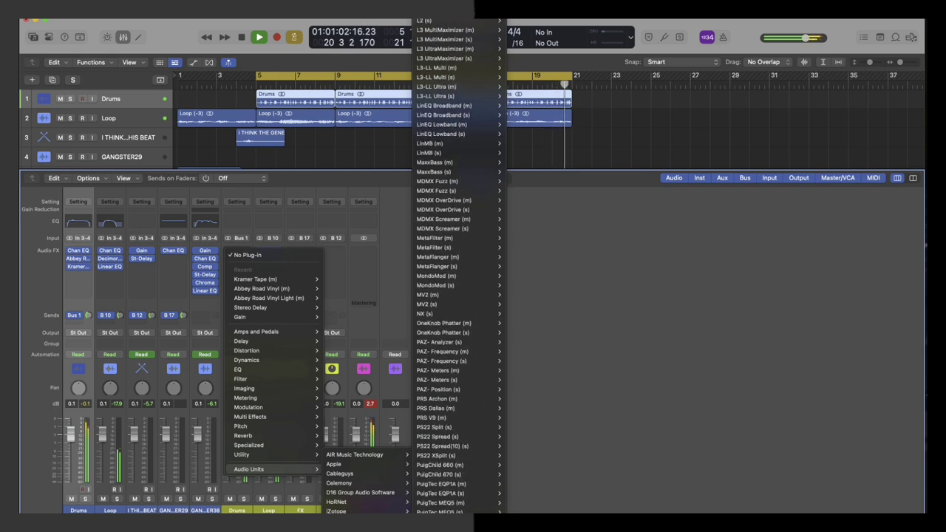
scroll(458, 502, down, 5)
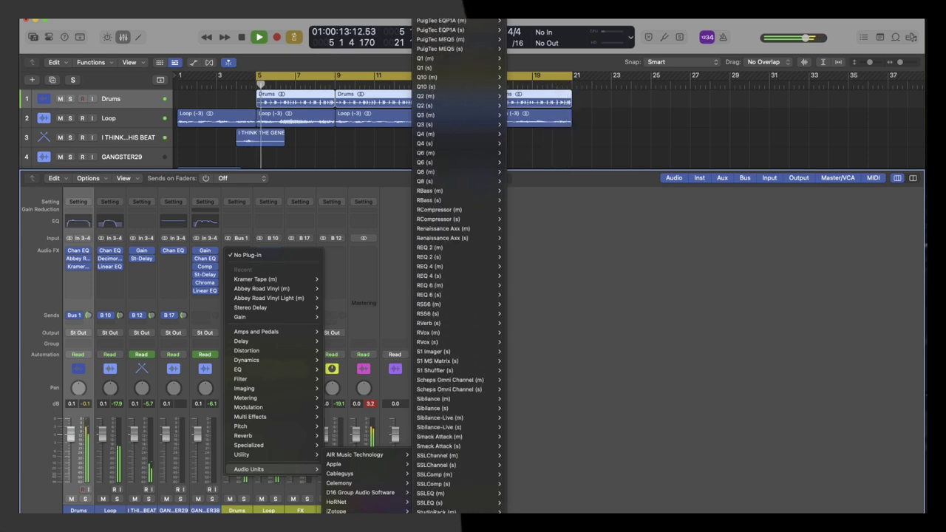
click(519, 396)
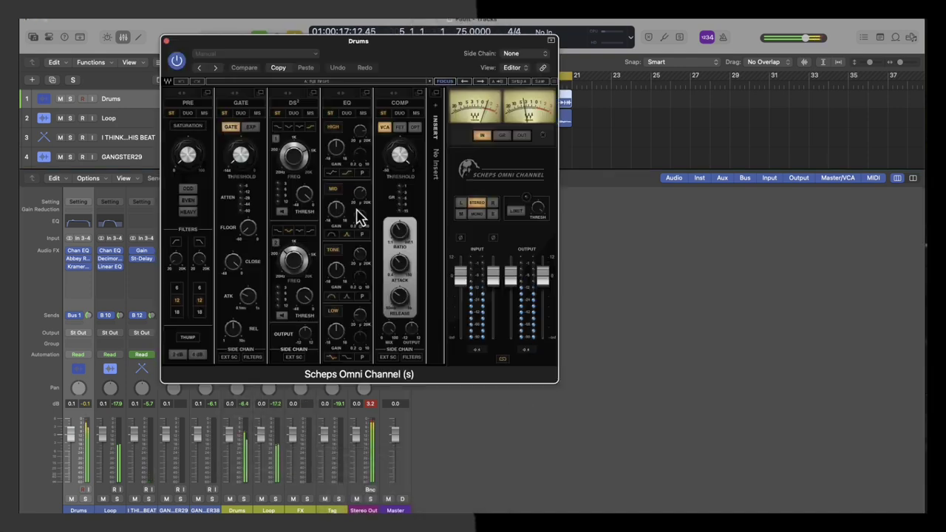
Step: Load the Kick 1 preset in Scheps Omni Channel (s) on the Drums aux and close the plug-in window
click(429, 82)
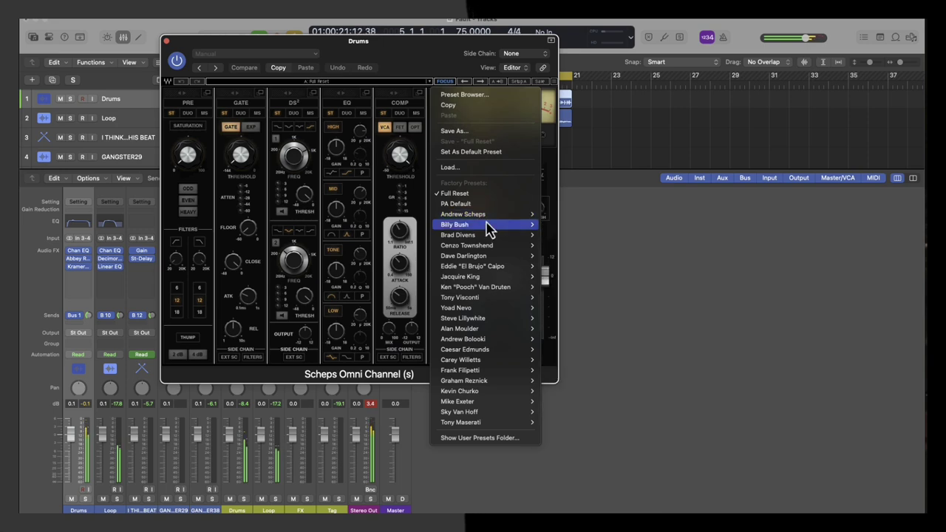
click(563, 255)
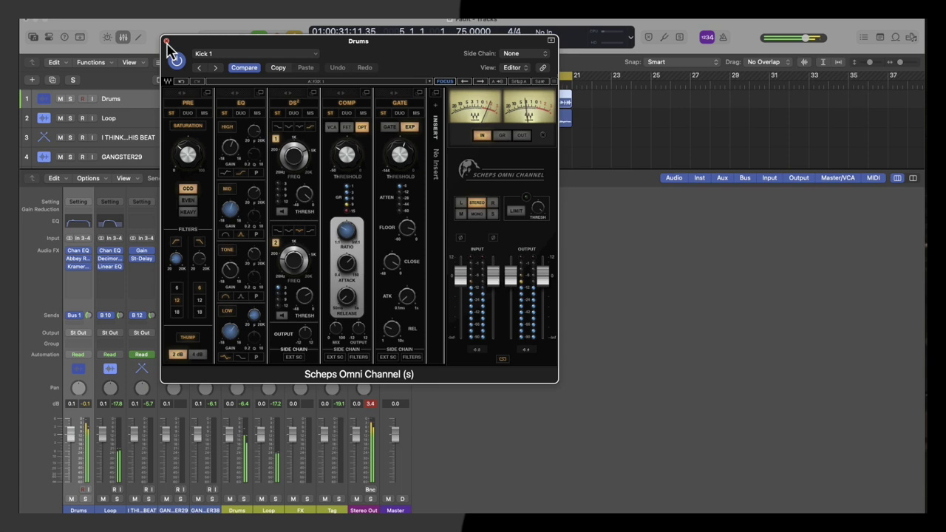
click(166, 43)
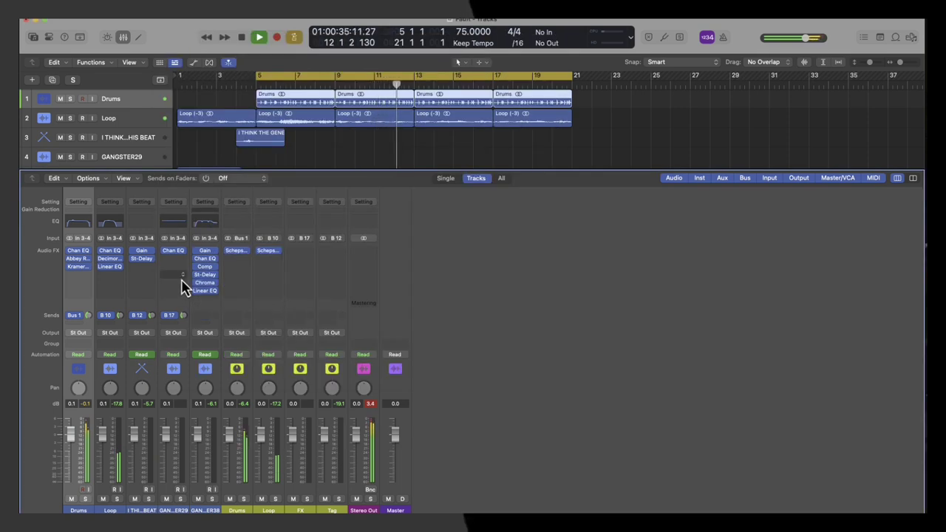
Step: Insert the EnVerb reverb on the Loop track after its Linear Phase EQ
click(114, 279)
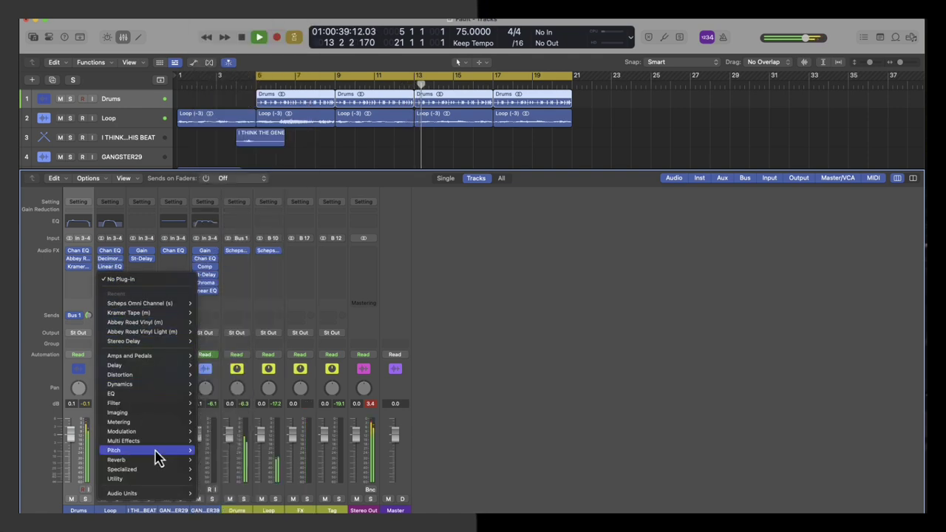
mouse_move(163, 497)
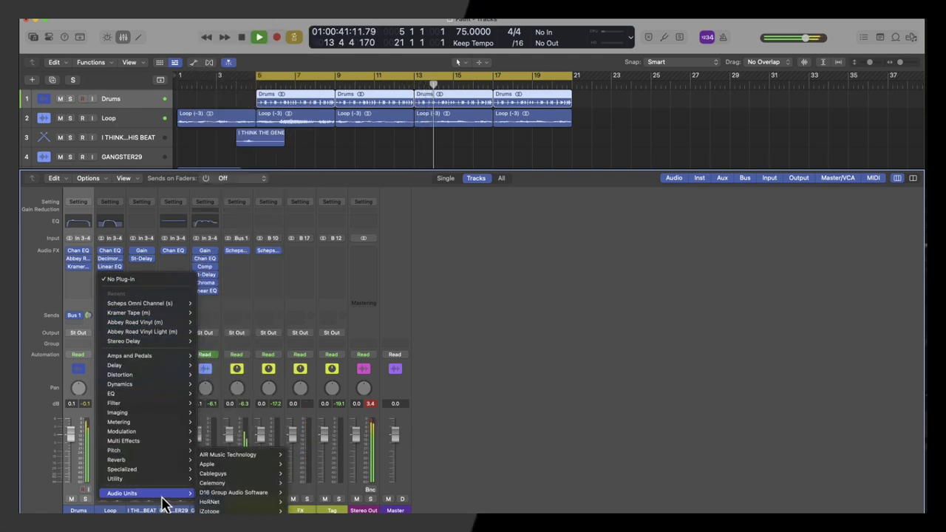
mouse_move(152, 459)
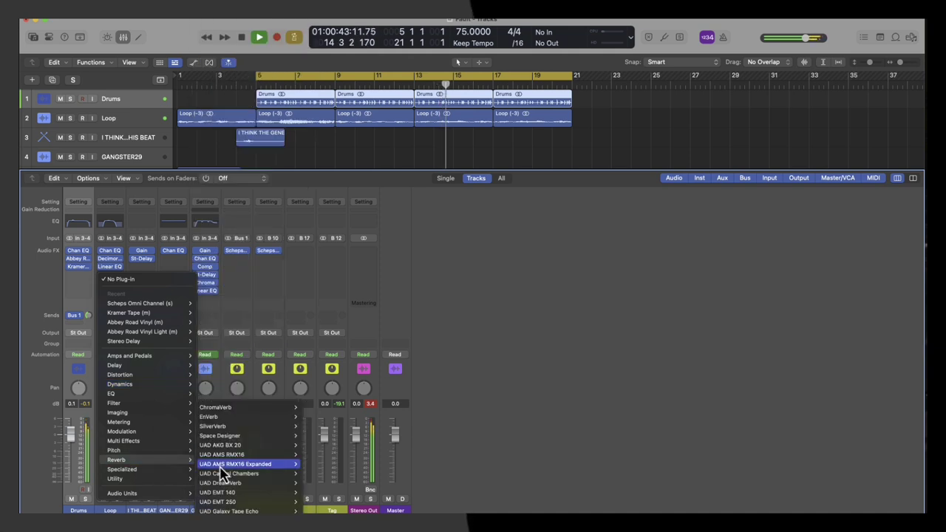
mouse_move(223, 408)
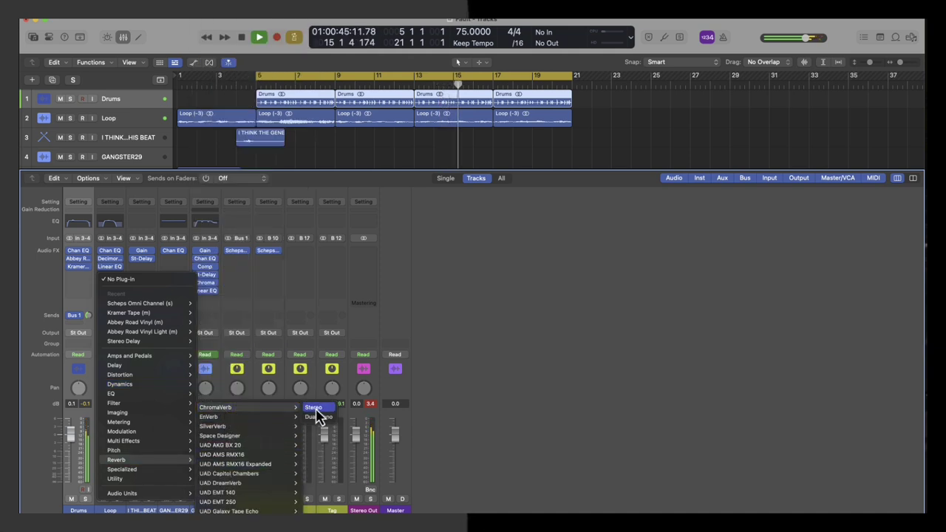
click(314, 418)
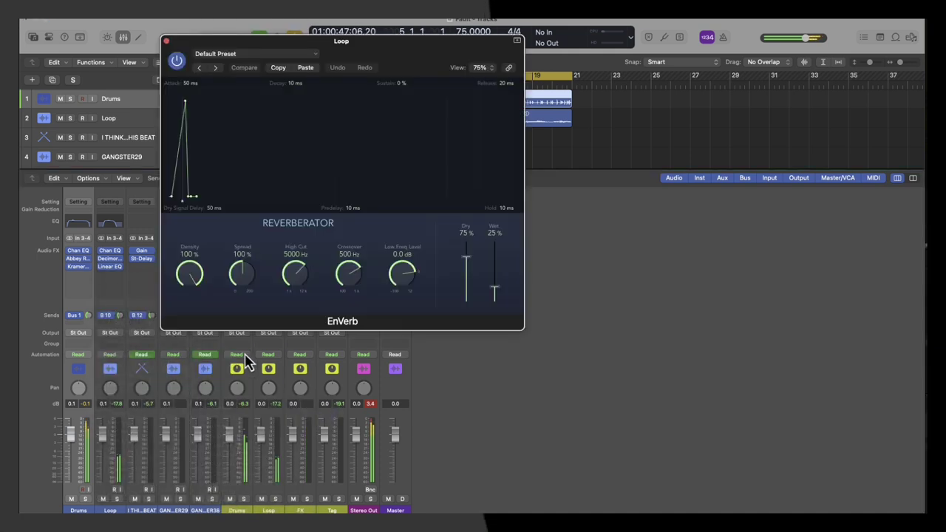
Step: Load EnVerb's Late Reflections preset on Loop, set Dry 82%, Wet 17%, Density 74% and Spread 134%, and close the plug-in window
click(278, 59)
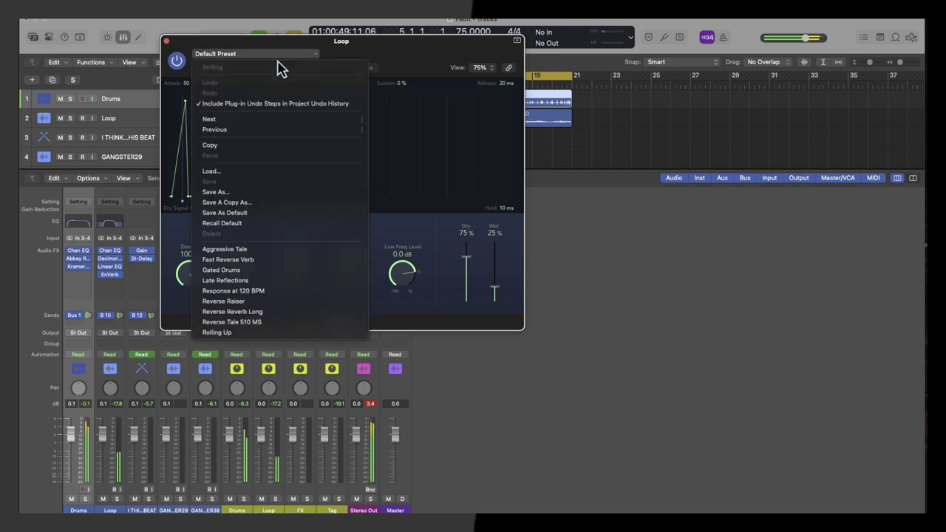
click(319, 282)
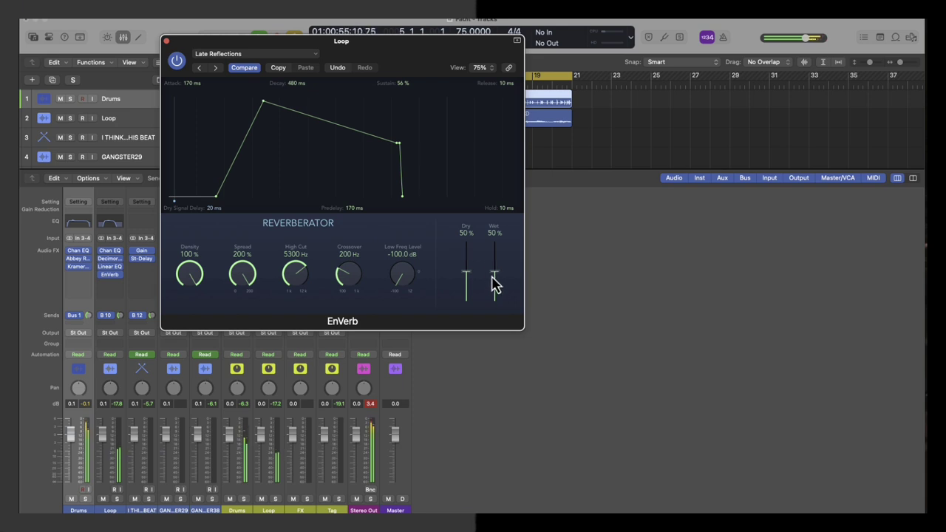
mouse_move(467, 274)
mouse_down()
mouse_move(466, 289)
mouse_move(498, 296)
mouse_move(464, 257)
mouse_up()
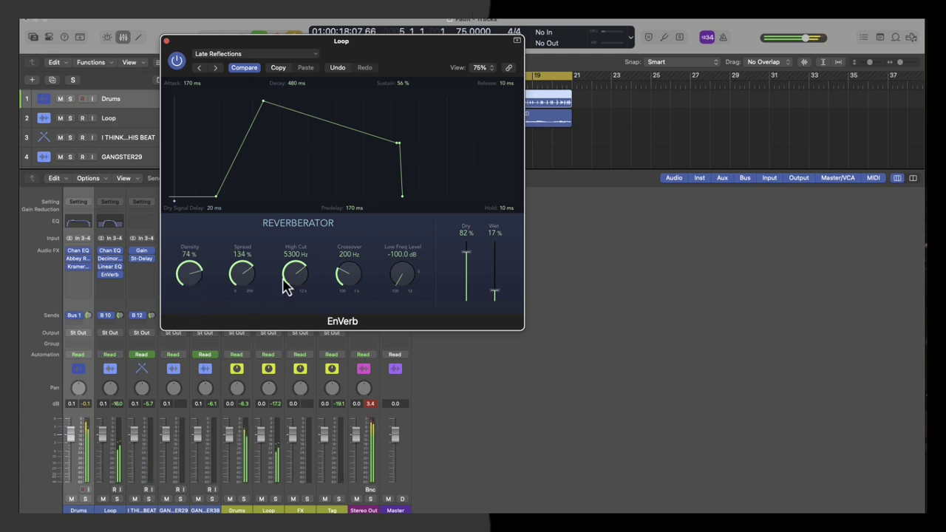
click(167, 41)
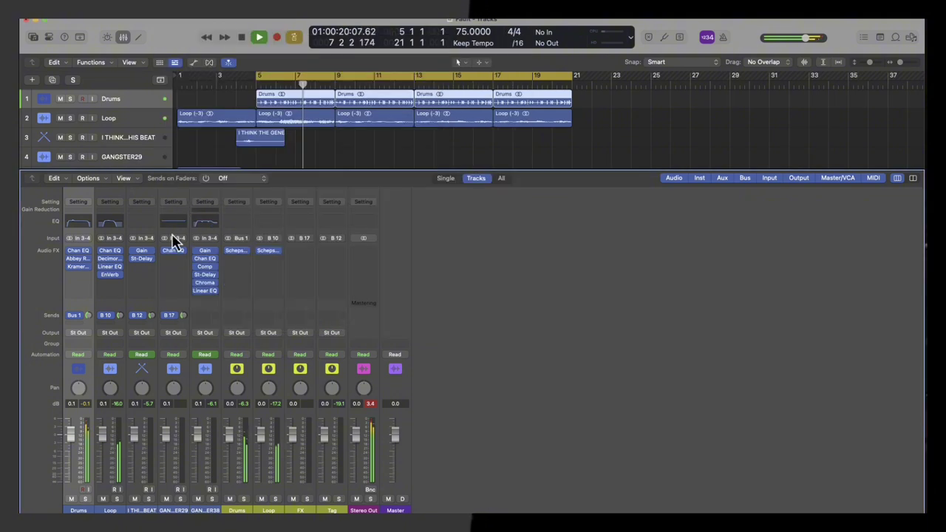
Step: Replace EnVerb on the Loop track with the Choral plug-in, placed after the Linear Phase EQ
click(119, 275)
click(146, 289)
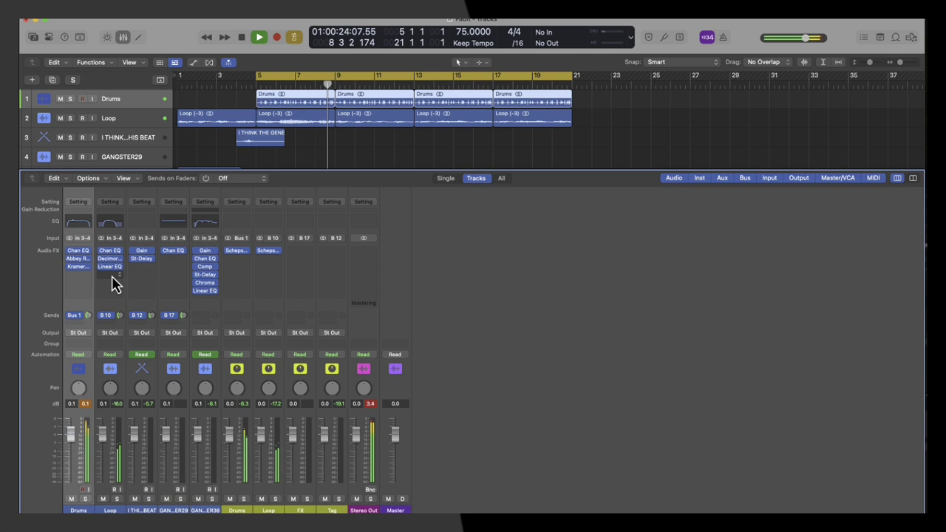
click(114, 276)
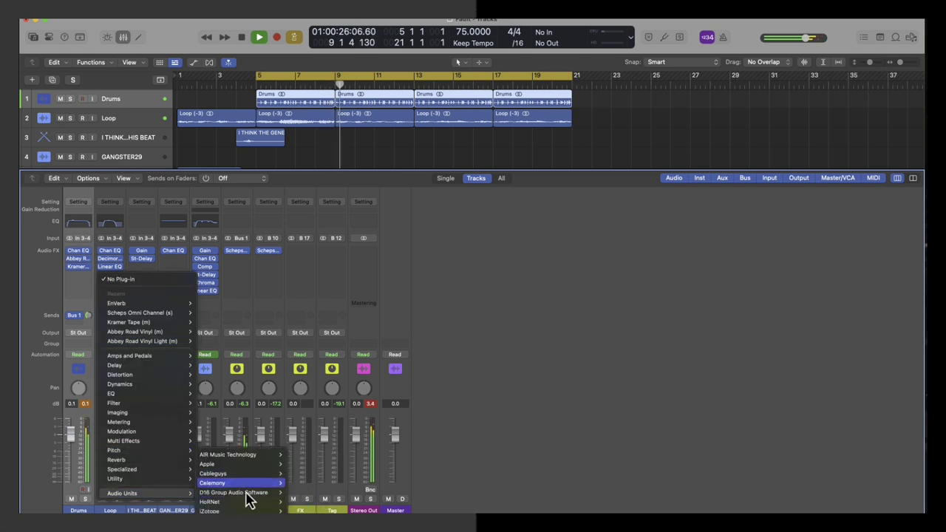
mouse_move(245, 511)
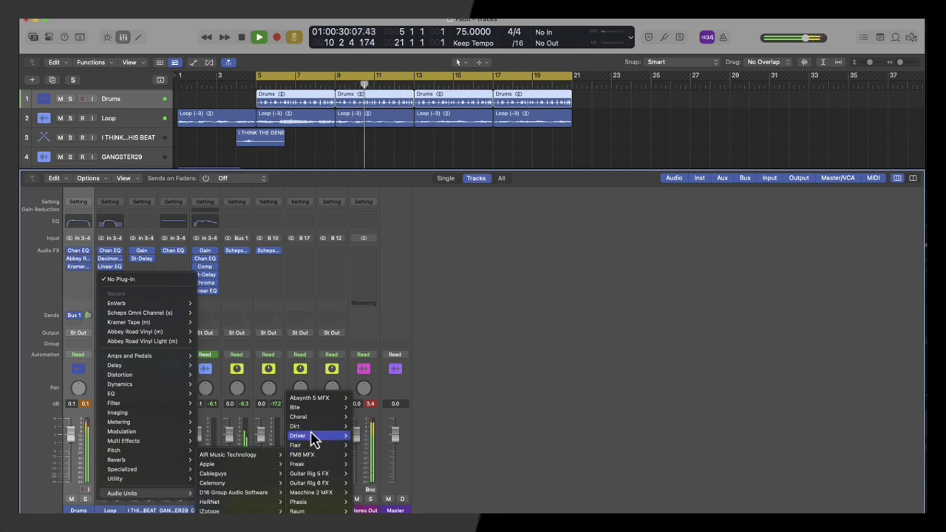
mouse_move(314, 417)
click(363, 419)
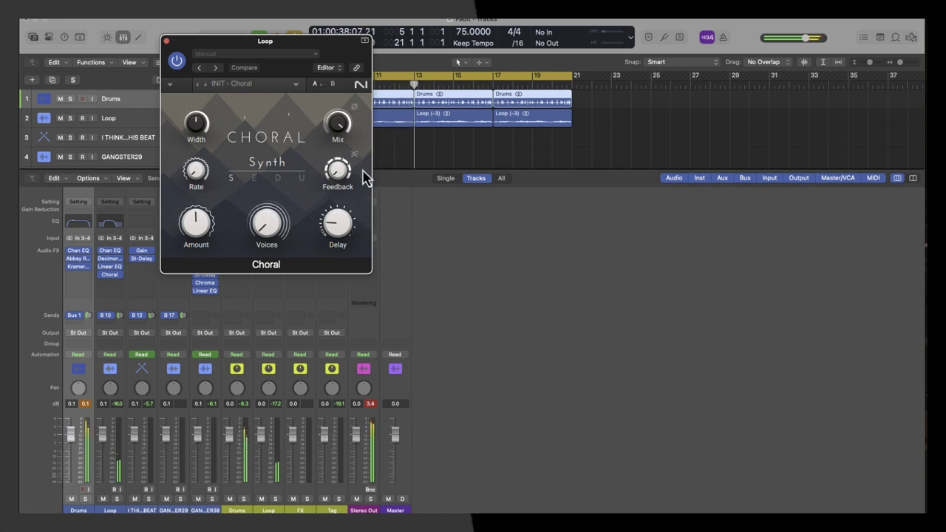
Step: Load the Intense preset in Choral on Loop, raise its Voices and Rate, and close the plug-in window
click(289, 85)
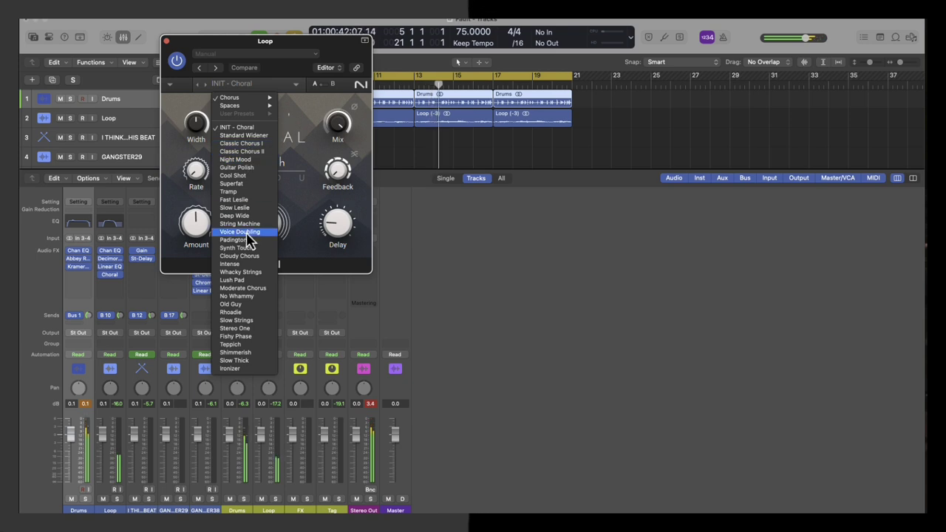
click(255, 265)
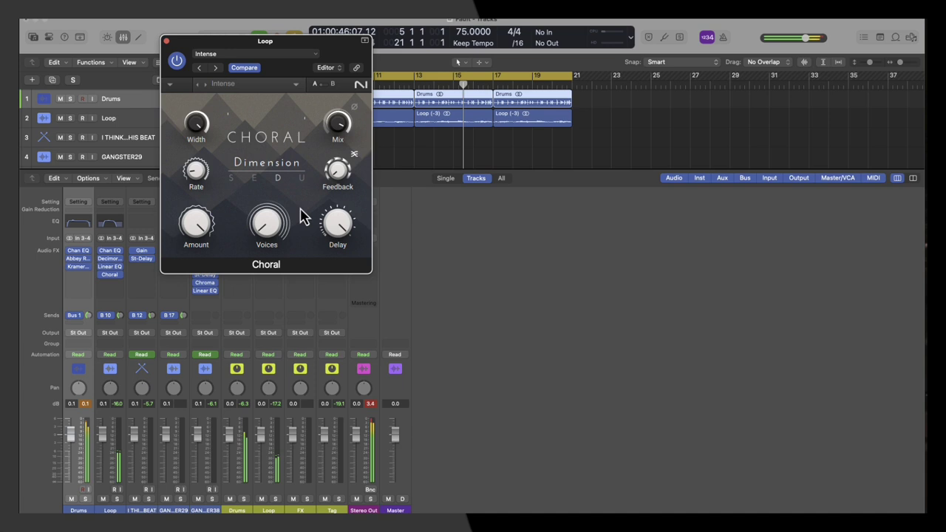
mouse_move(272, 237)
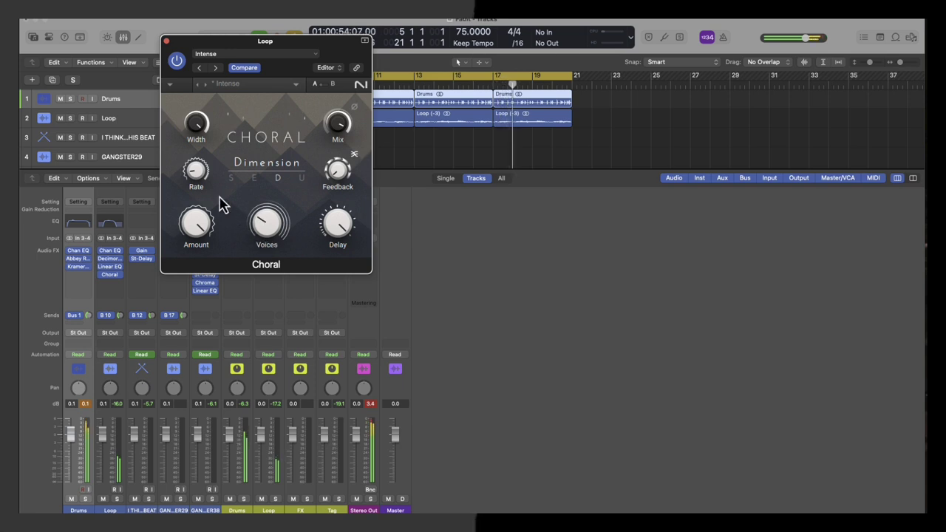
mouse_move(198, 179)
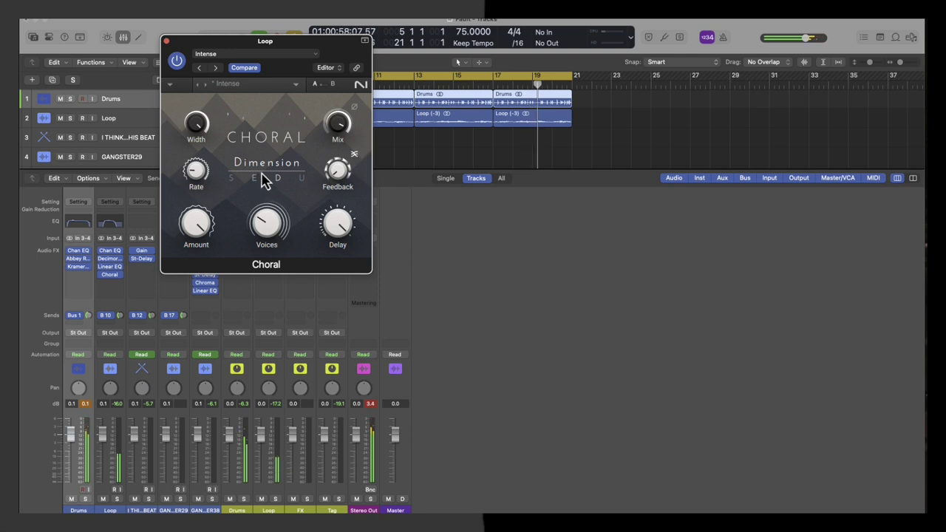
click(166, 42)
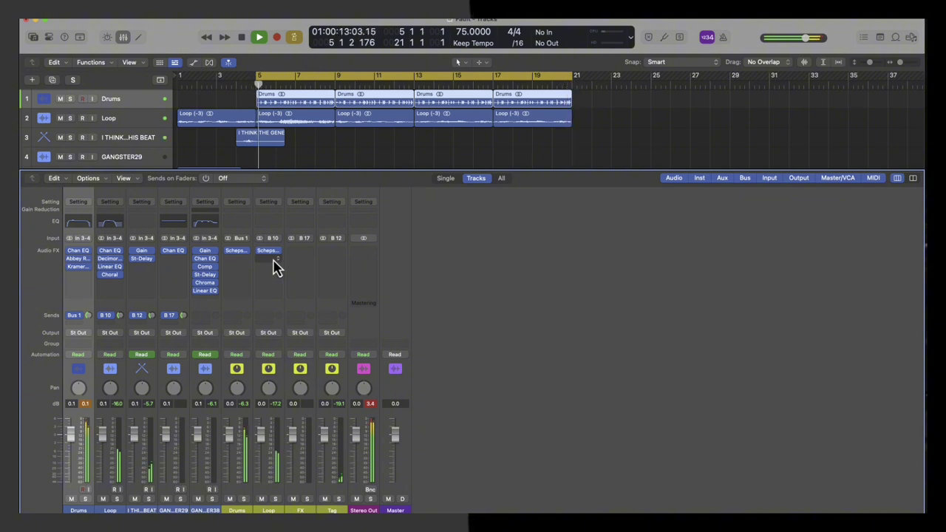
Step: Check Scheps Omni Channel (s) on the Loop aux, close its window and move the plug-in to the FX aux fed by Bus 17
click(118, 382)
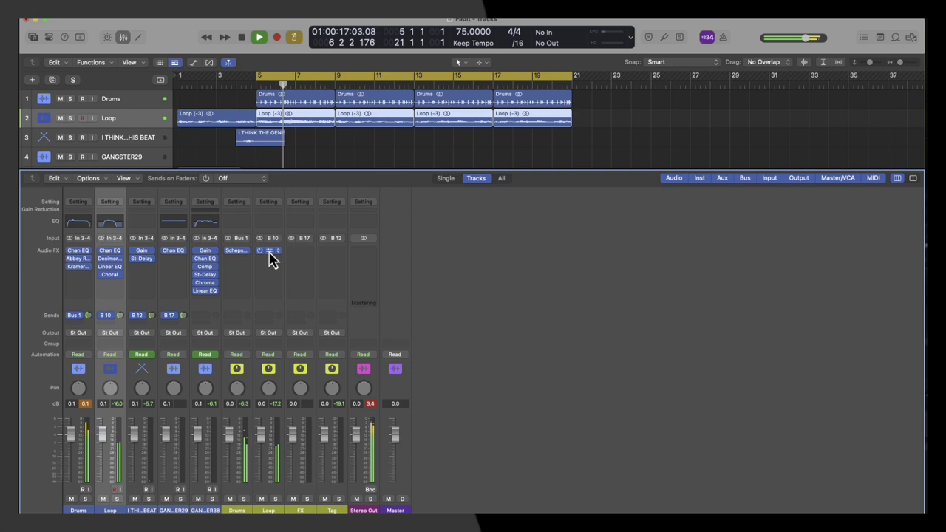
click(270, 252)
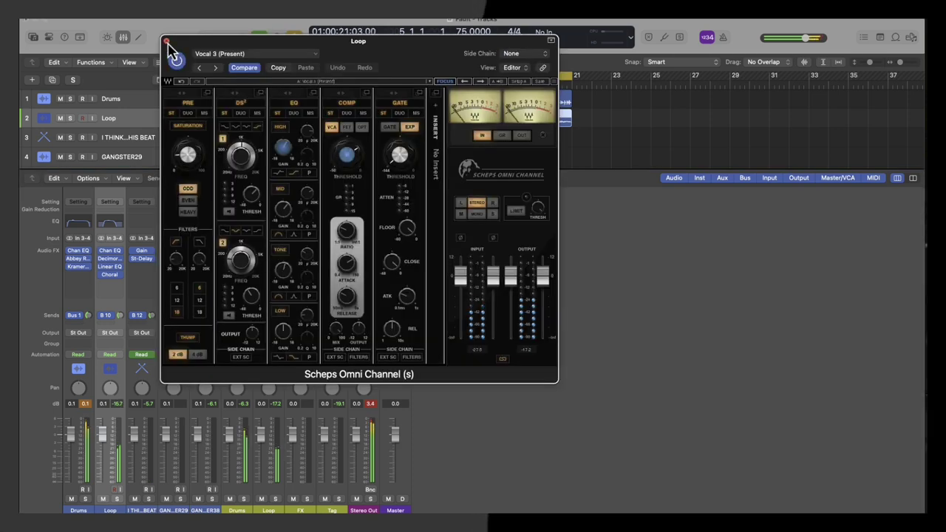
click(166, 42)
drag(269, 252, 299, 252)
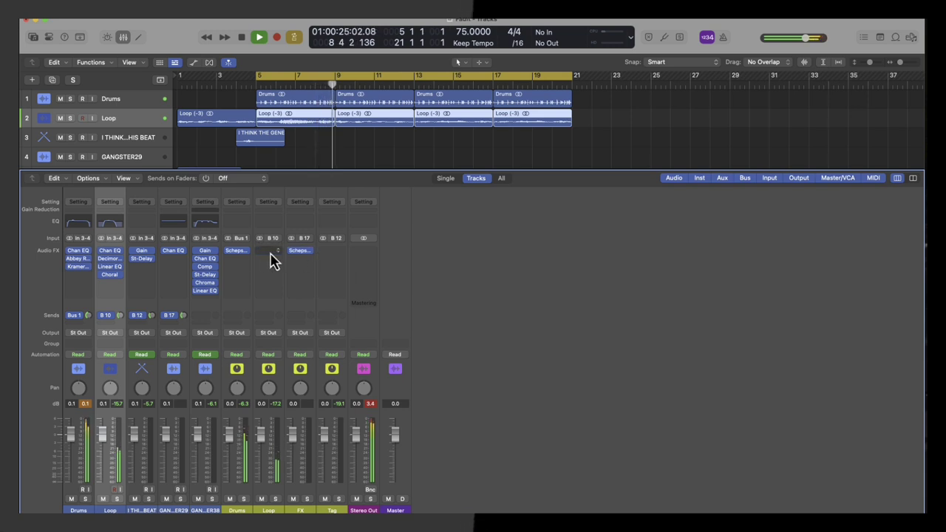
Step: Choose an Audio Units plug-in for the emptied first effect slot of the Loop aux fed by Bus 10
click(272, 257)
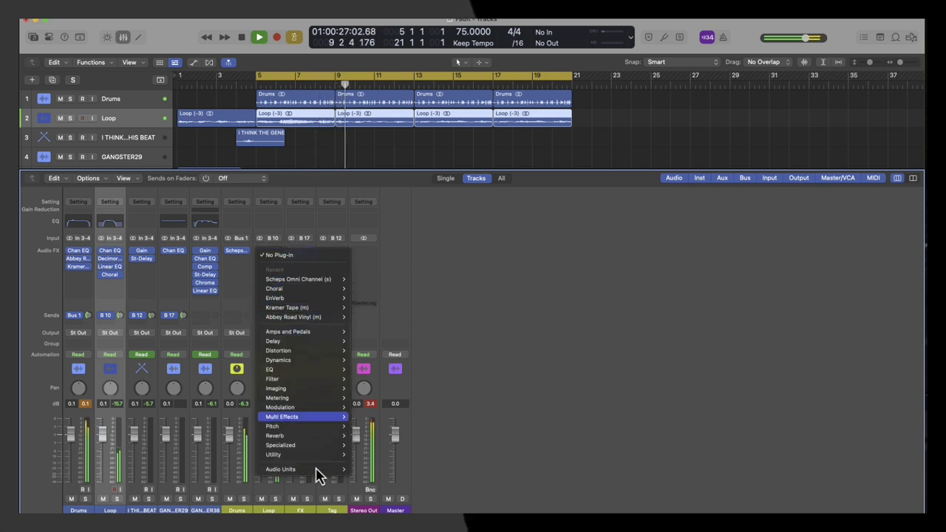
mouse_move(319, 473)
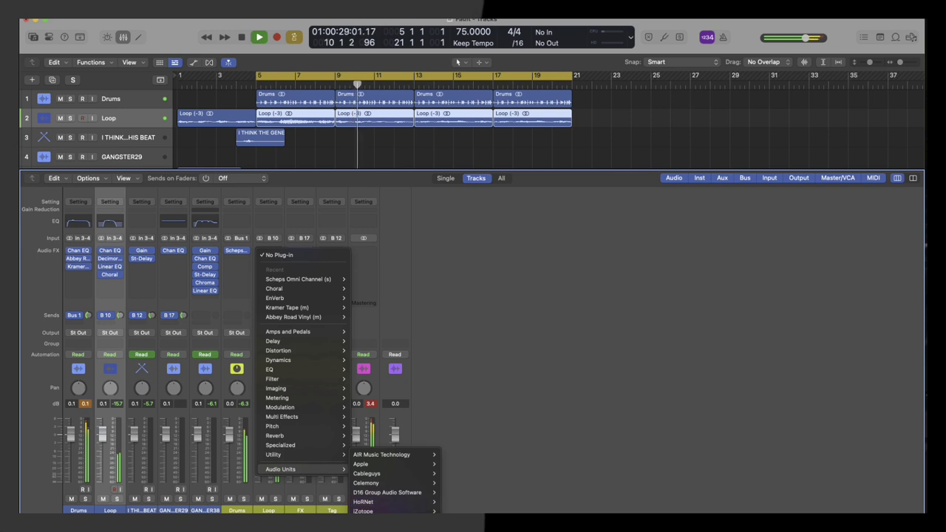
mouse_move(392, 527)
scroll(488, 305, down, 2)
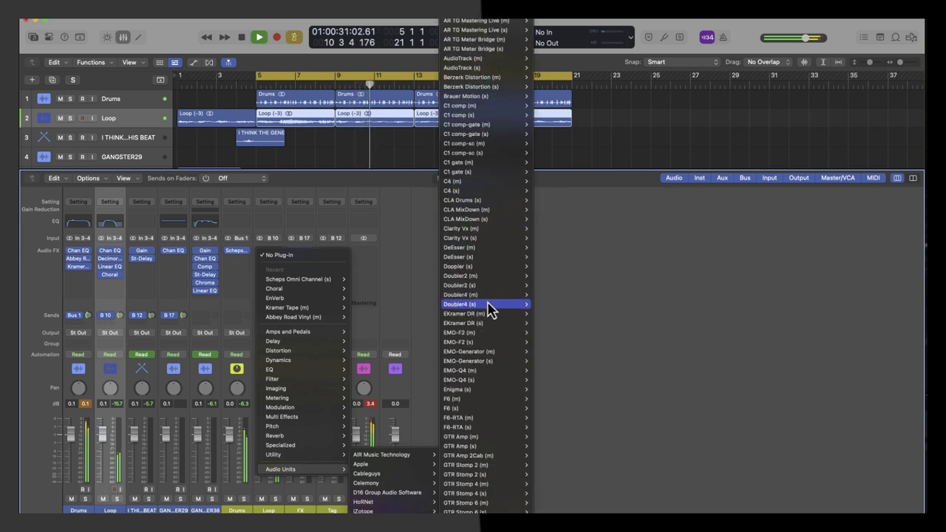
Step: Insert the stereo Kaleidoscopes plug-in in the first effect slot of the Loop bus channel and reposition its window
scroll(489, 314, down, 10)
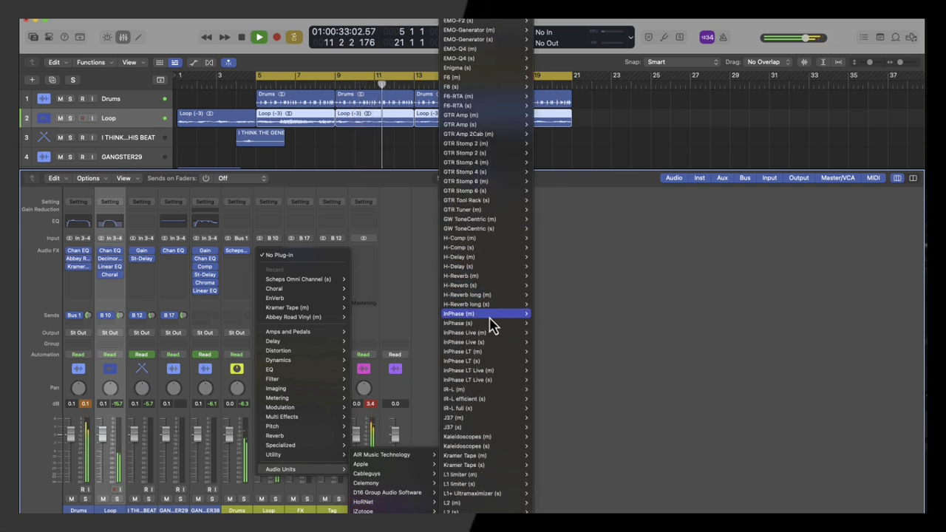
mouse_move(511, 454)
click(558, 453)
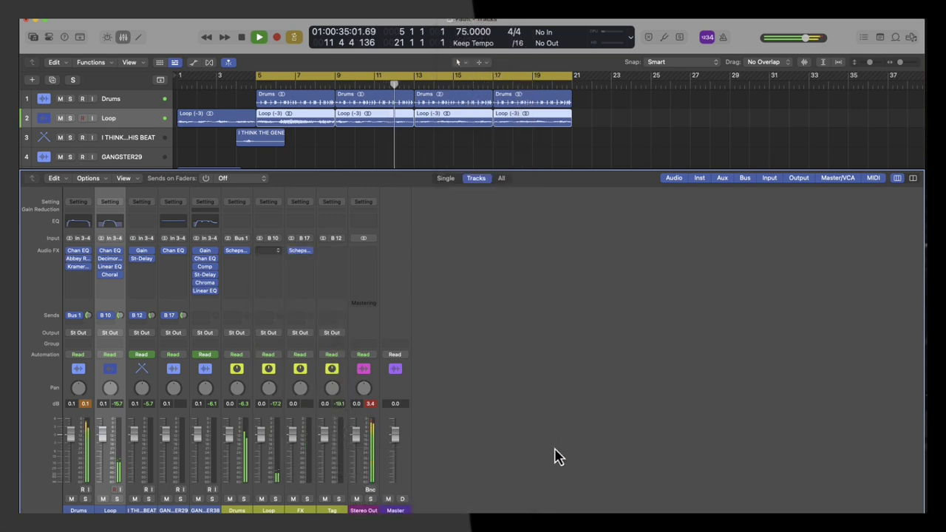
drag(319, 54, 290, 35)
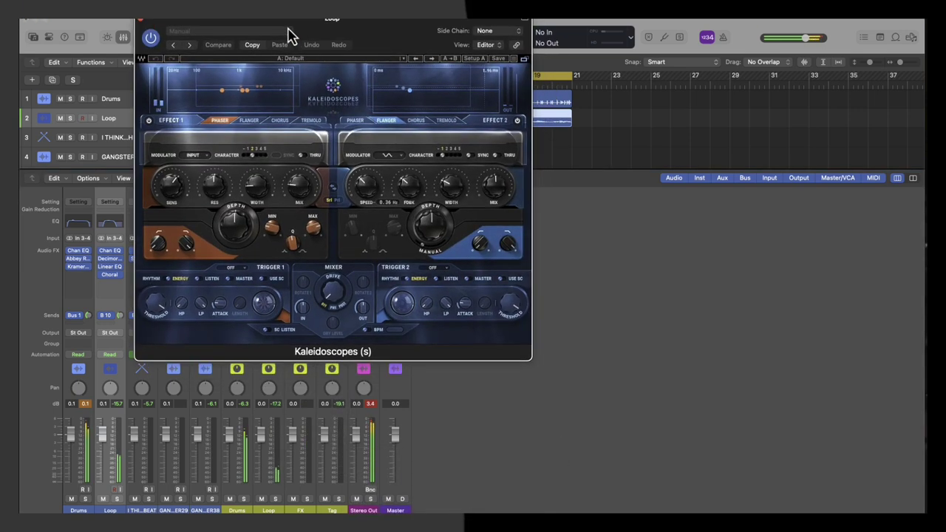
click(403, 59)
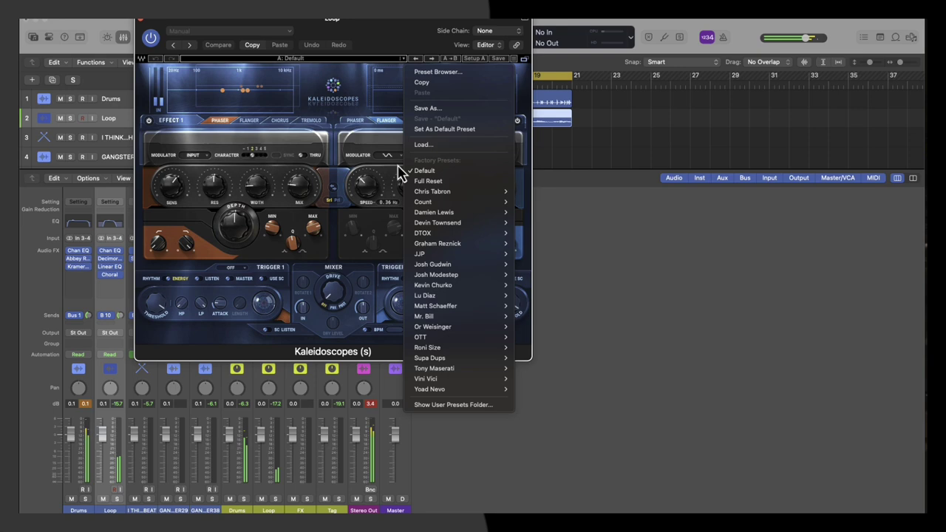
mouse_move(471, 227)
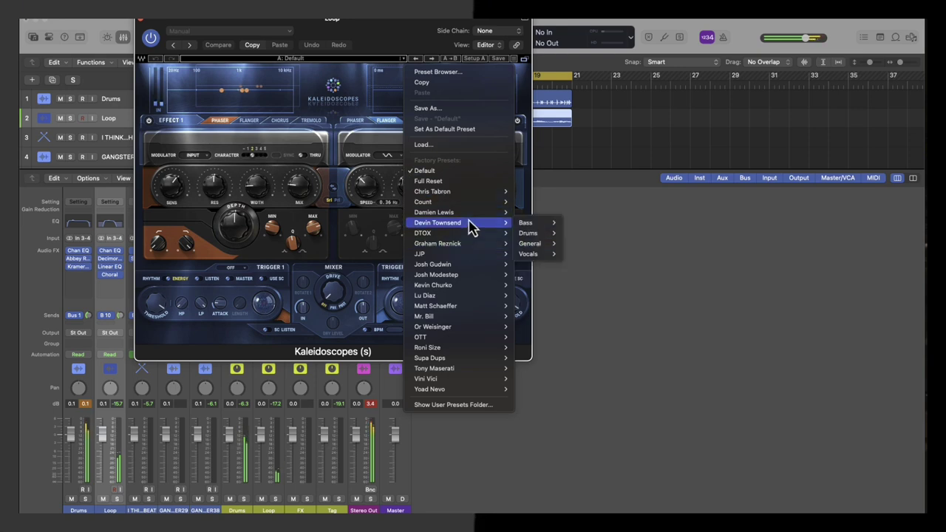
mouse_move(464, 200)
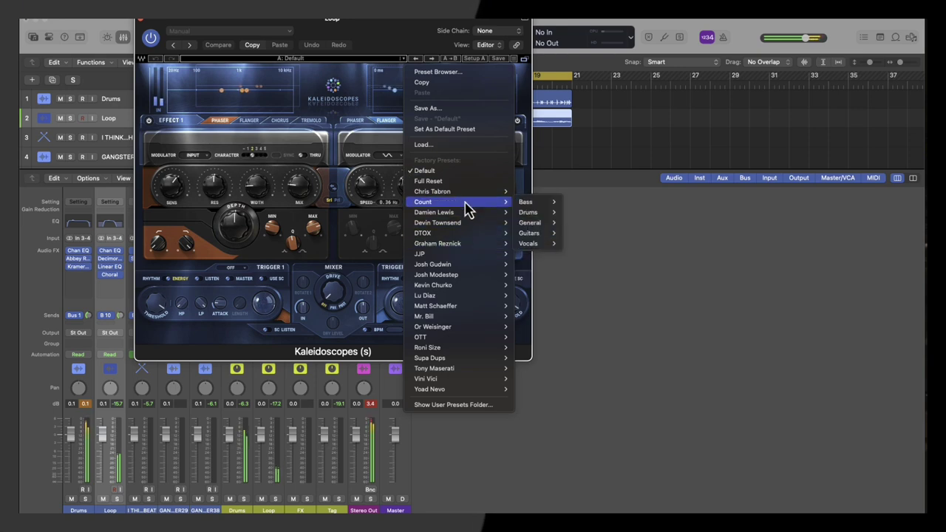
click(389, 169)
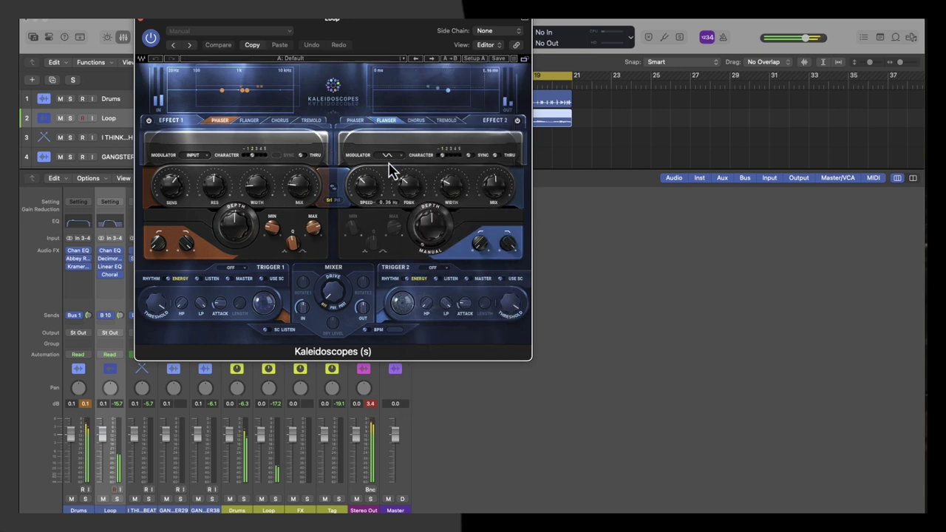
Step: Keep Effect 1 of Kaleidoscopes on Phaser and change its modulator from Input to the sine wave
click(248, 122)
click(221, 121)
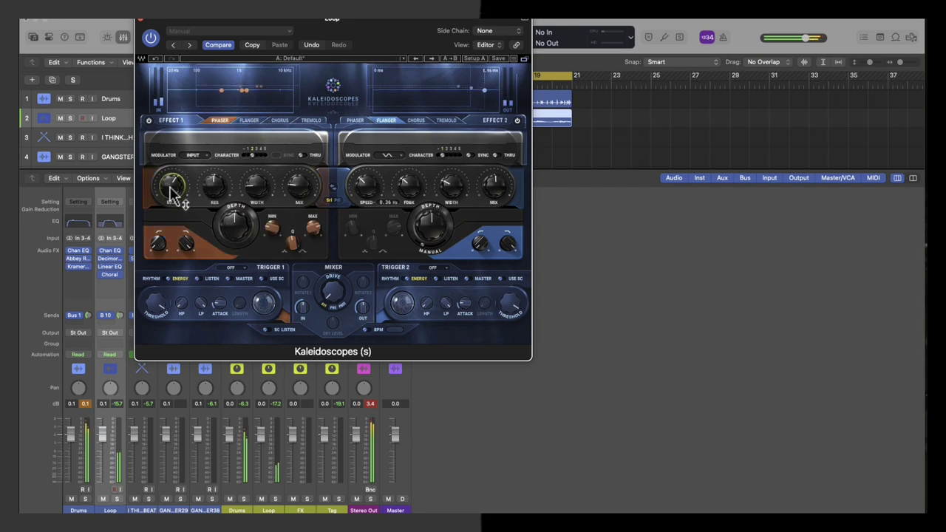
click(208, 157)
Step: Fine-tune the resonance, width and mix of the Kaleidoscopes phaser and close the plug-in window
click(210, 179)
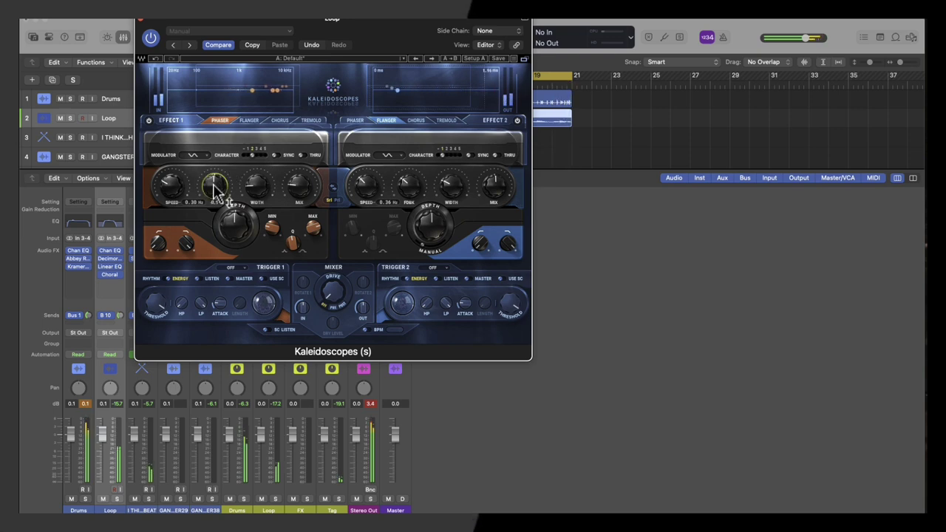
drag(255, 193, 251, 170)
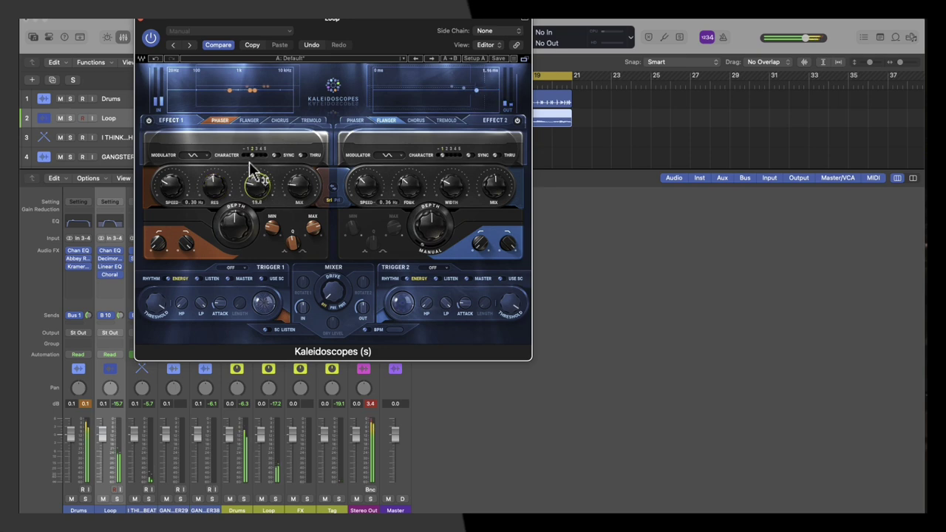
drag(296, 192, 296, 181)
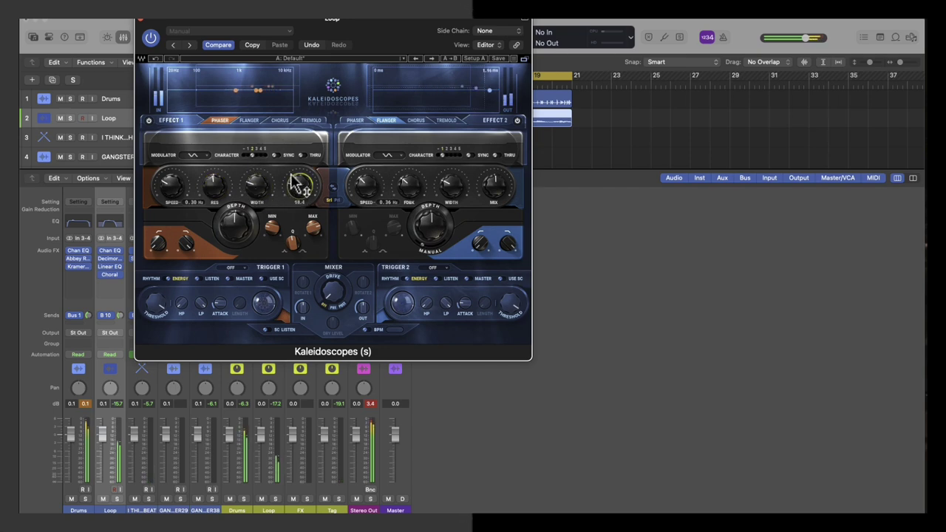
click(248, 189)
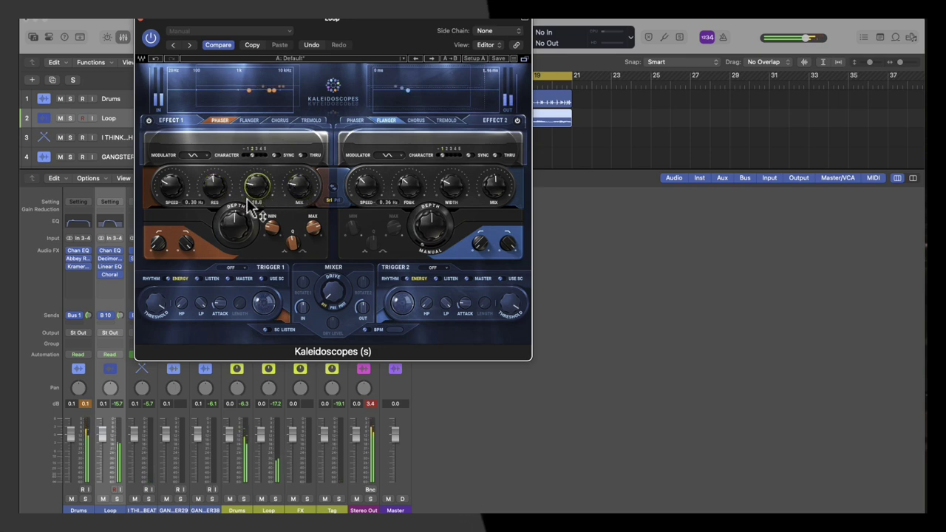
drag(210, 189, 210, 207)
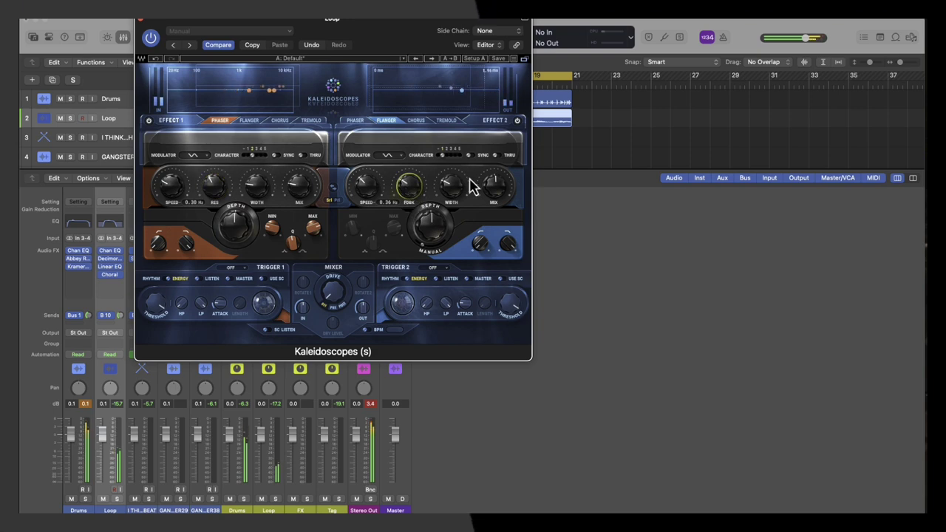
click(139, 21)
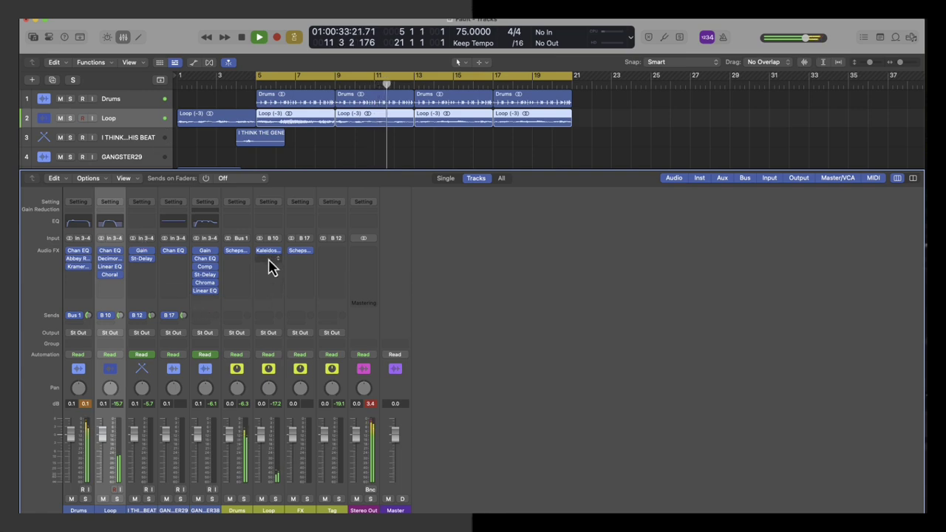
Step: Insert the AR TG Mastering (s) plug-in in the second effect slot of the Loop bus channel
click(268, 267)
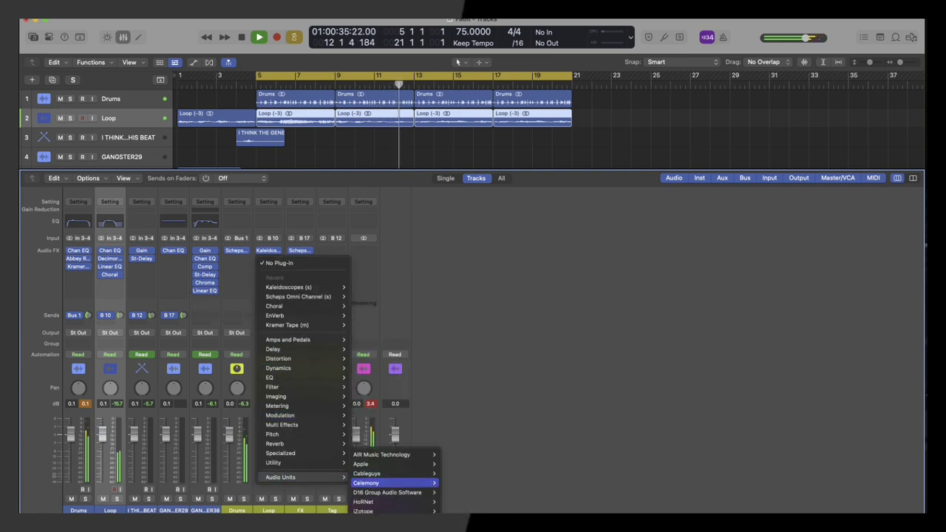
mouse_move(385, 524)
mouse_move(468, 487)
scroll(468, 489, down, 20)
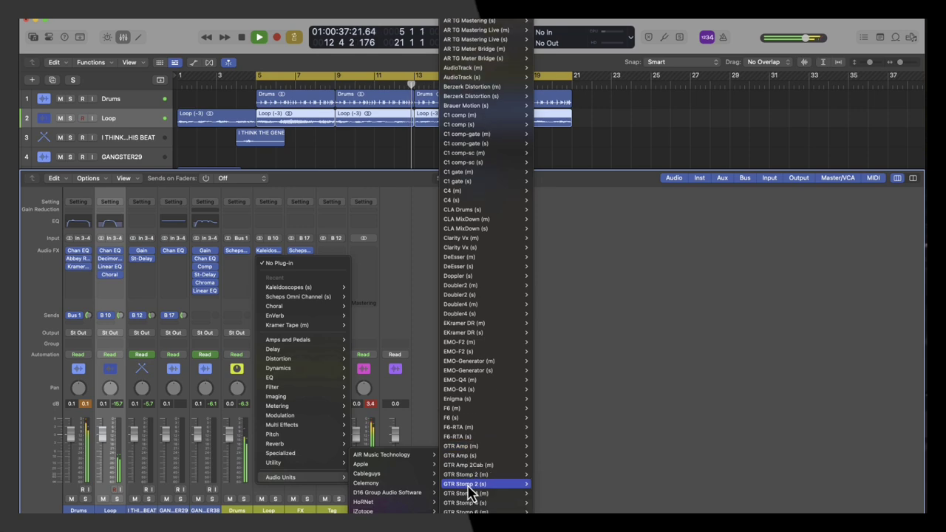
scroll(468, 489, down, 20)
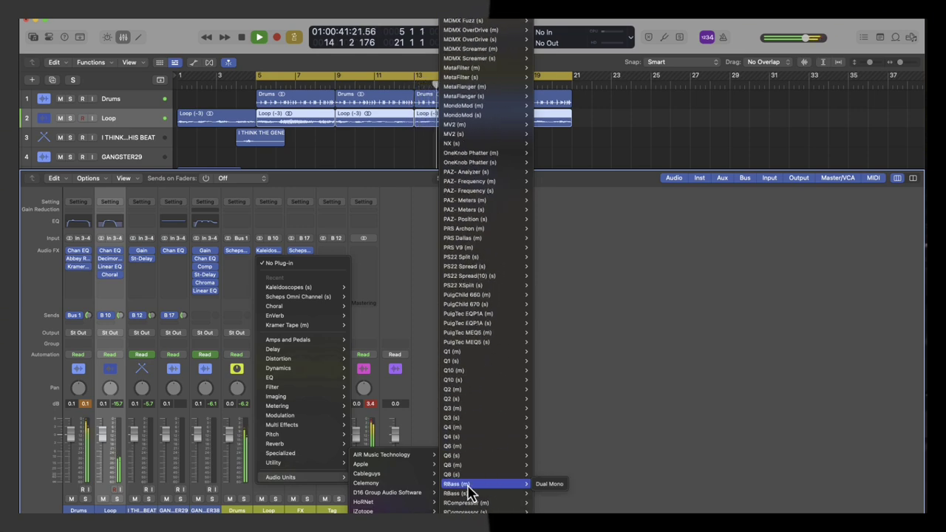
scroll(468, 489, down, 20)
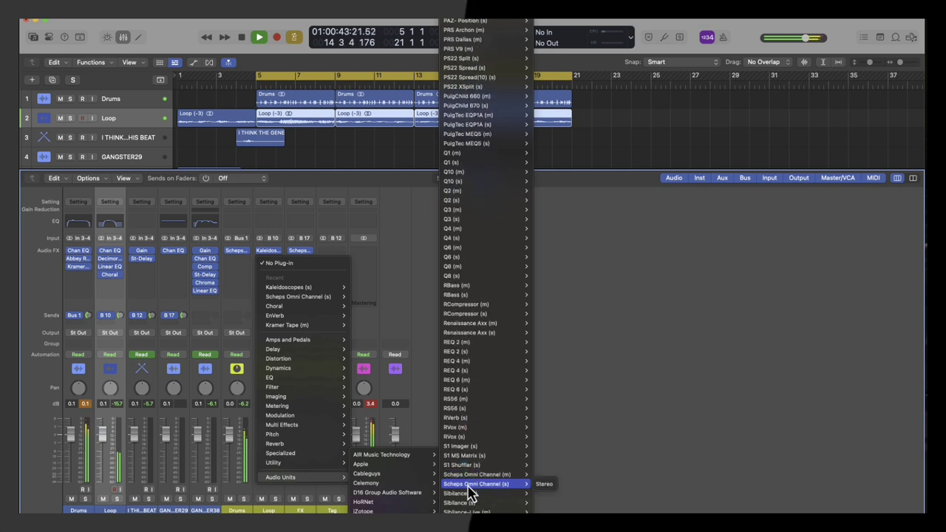
scroll(468, 489, down, 10)
scroll(468, 489, down, 8)
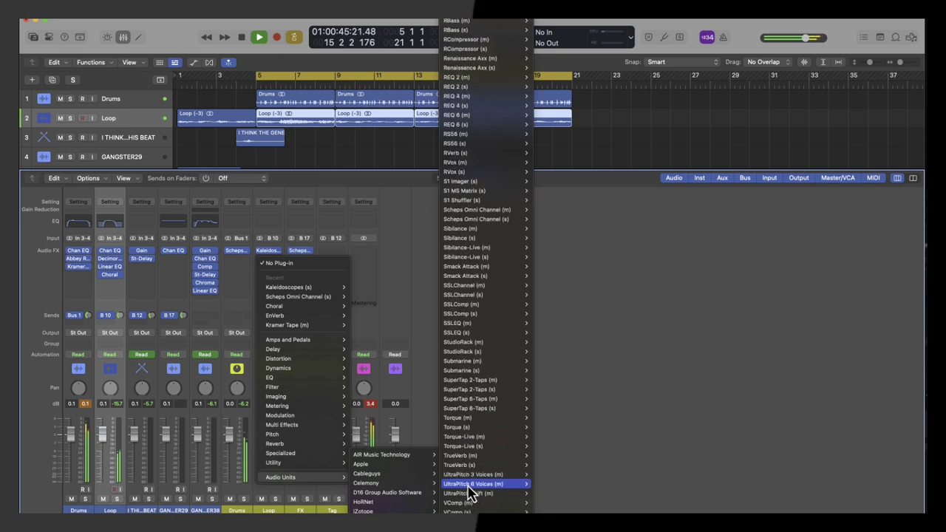
scroll(470, 492, down, 9)
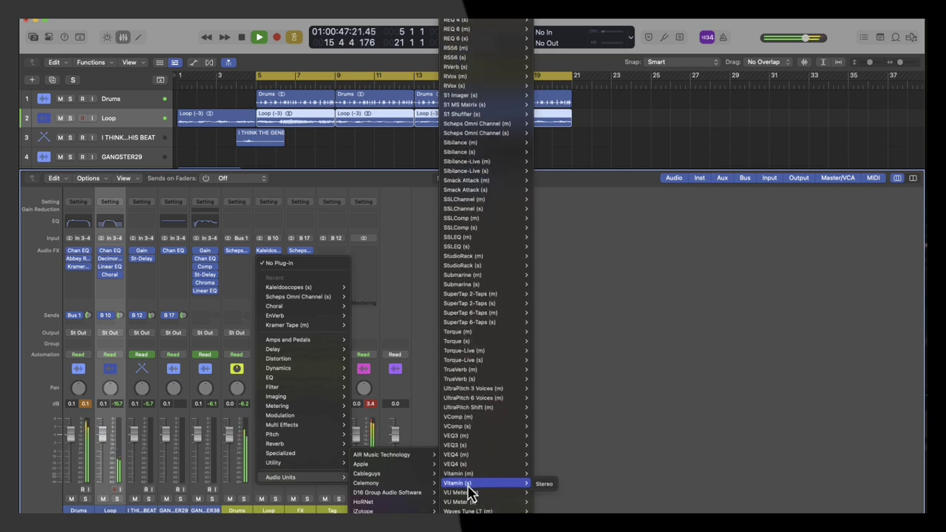
scroll(470, 492, up, 20)
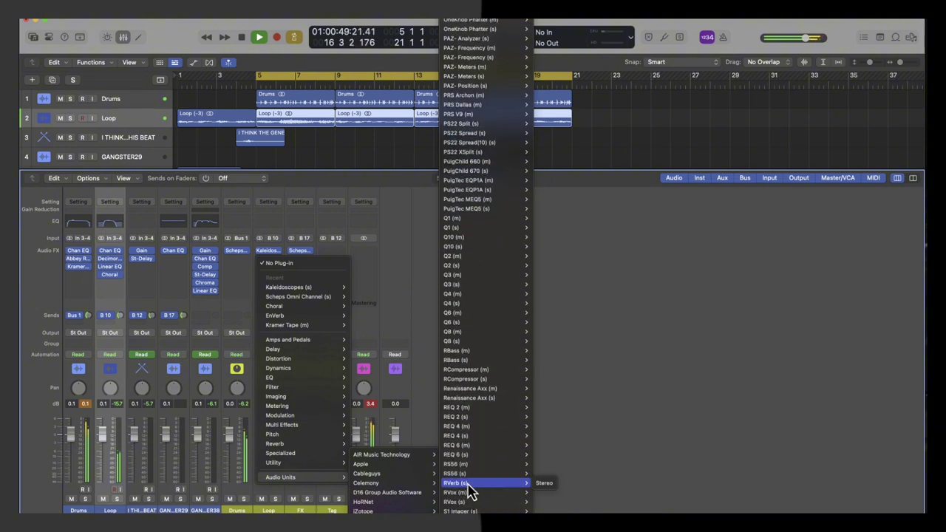
scroll(470, 492, up, 20)
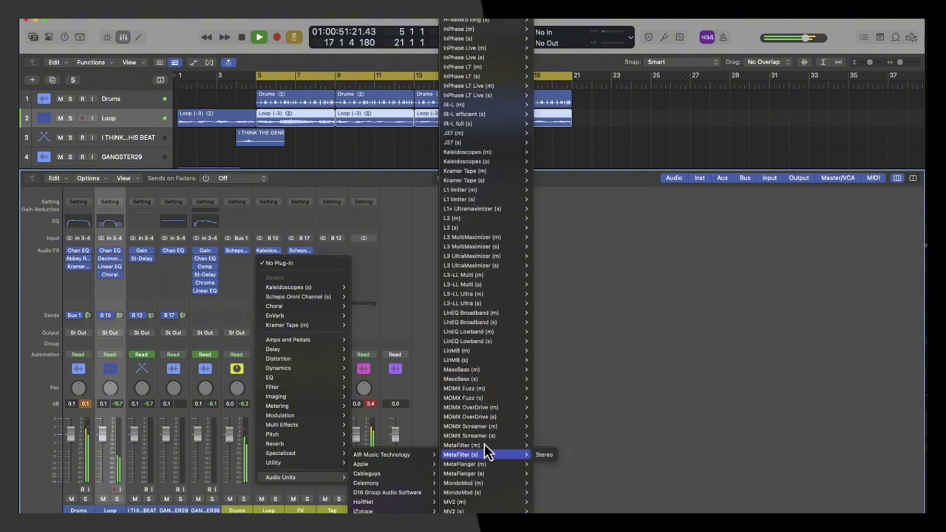
scroll(490, 424, up, 16)
scroll(488, 425, up, 20)
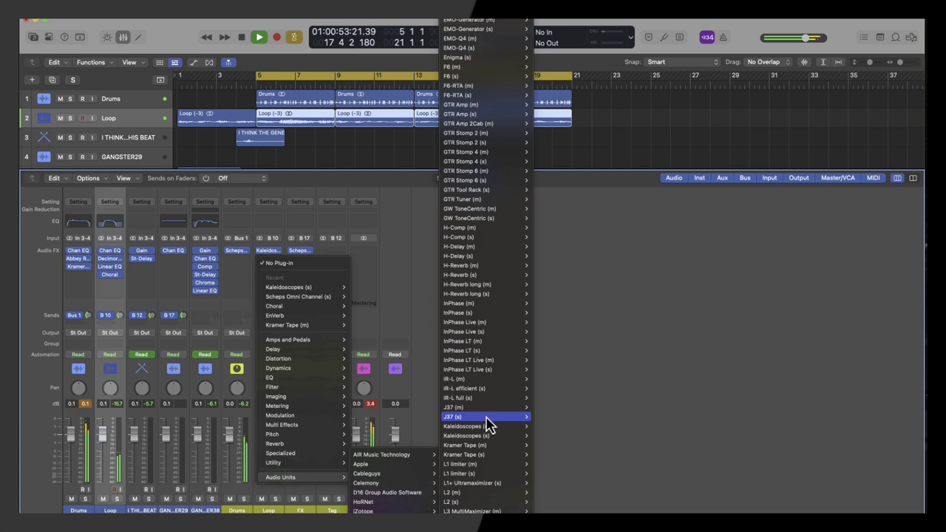
scroll(496, 374, up, 12)
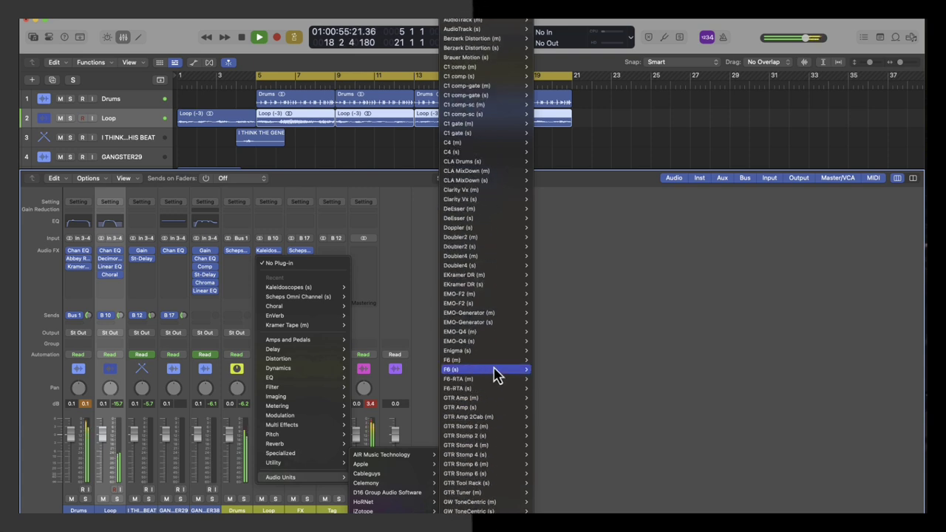
scroll(495, 374, up, 9)
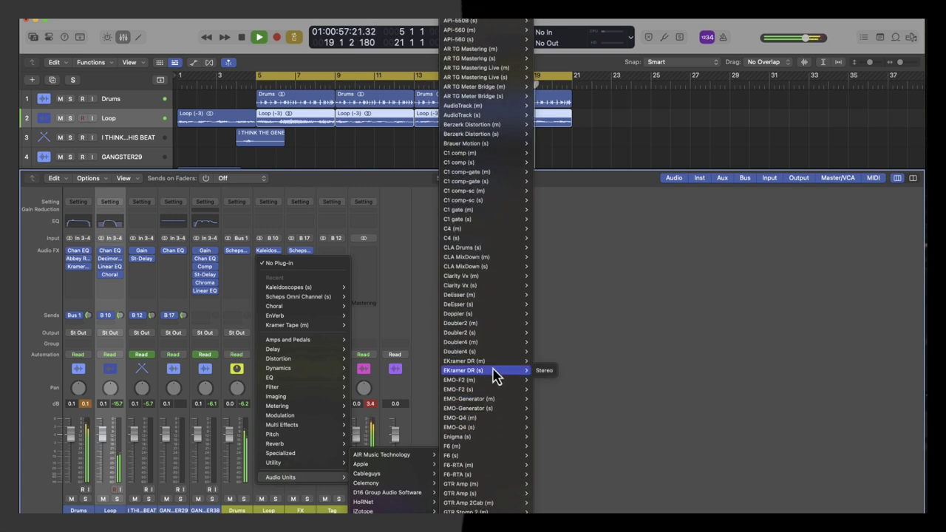
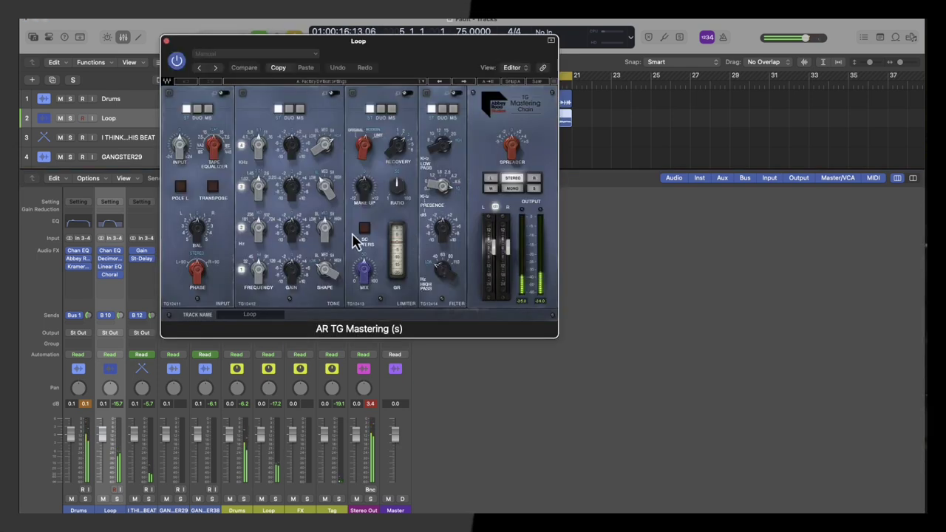
Step: Check the factory presets of AR TG Mastering and solo the Loop track to listen to the effect
click(424, 83)
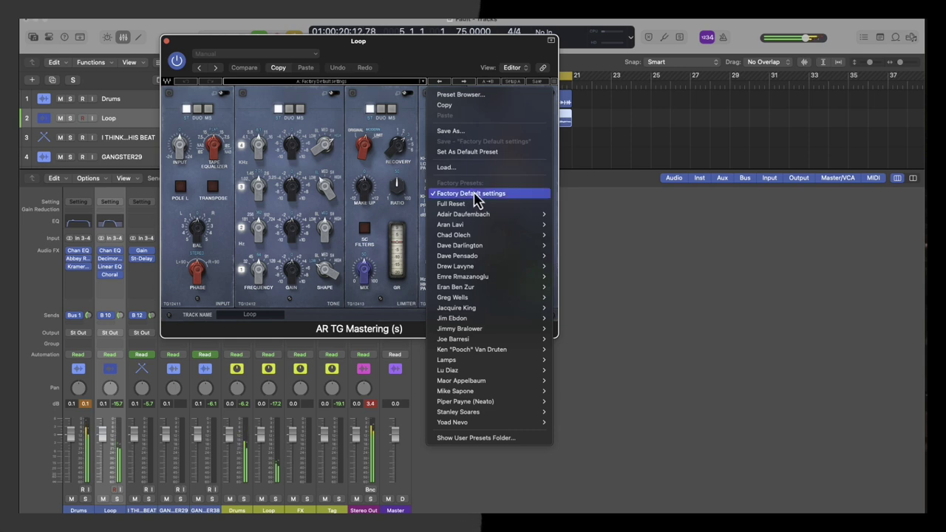
click(397, 69)
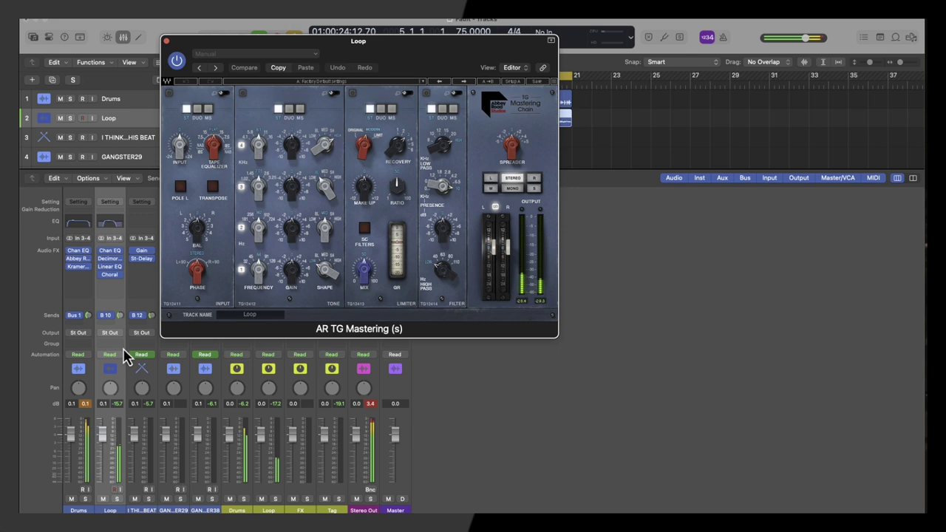
click(116, 500)
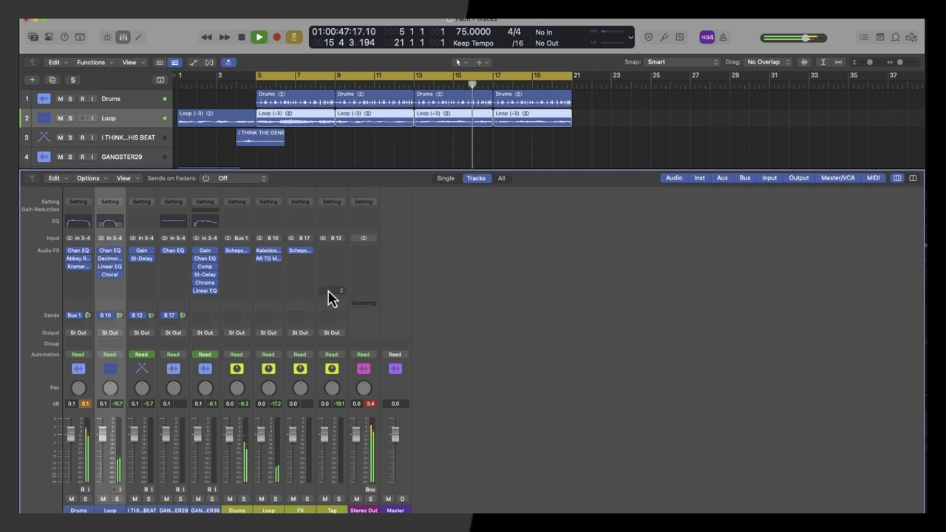
Step: Insert the stereo F6-RTA equalizer in the third effect slot of the Loop bus channel and load its Shiny Strings preset
click(278, 274)
mouse_move(303, 485)
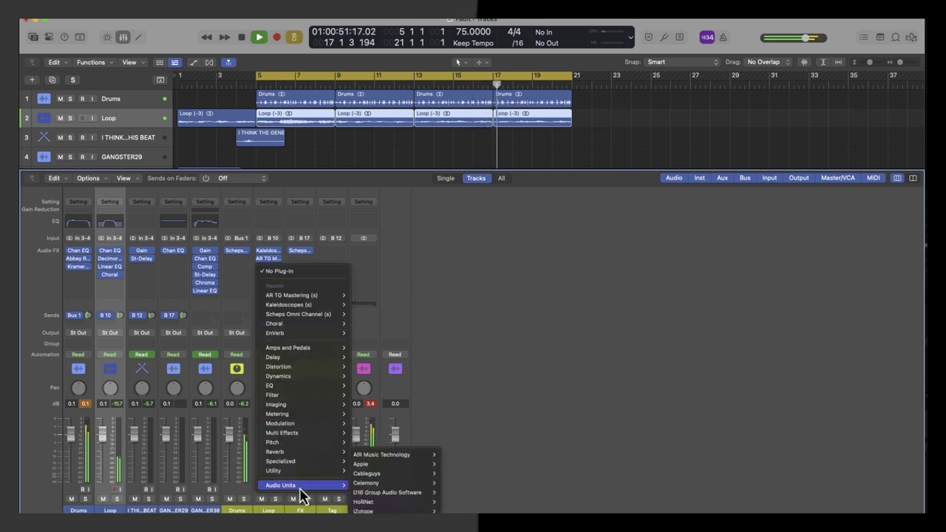
mouse_move(383, 484)
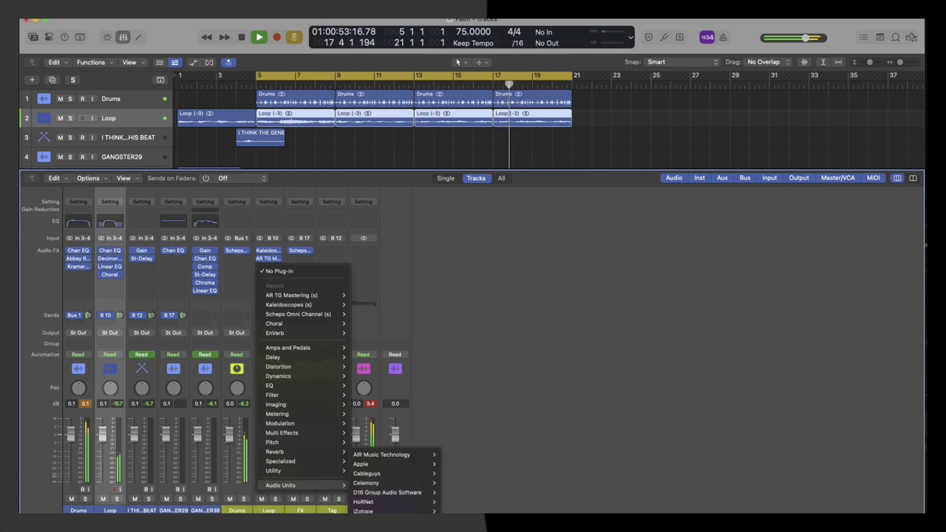
mouse_move(383, 529)
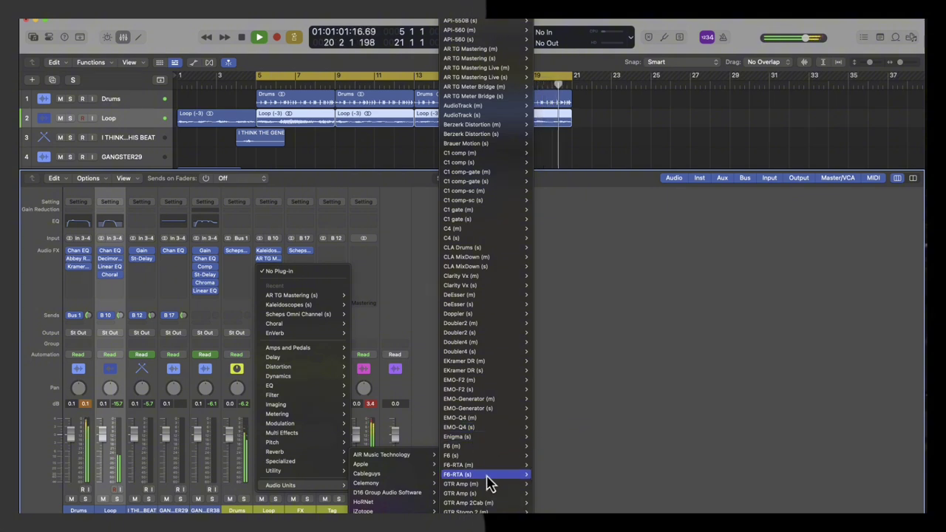
mouse_move(488, 474)
click(555, 476)
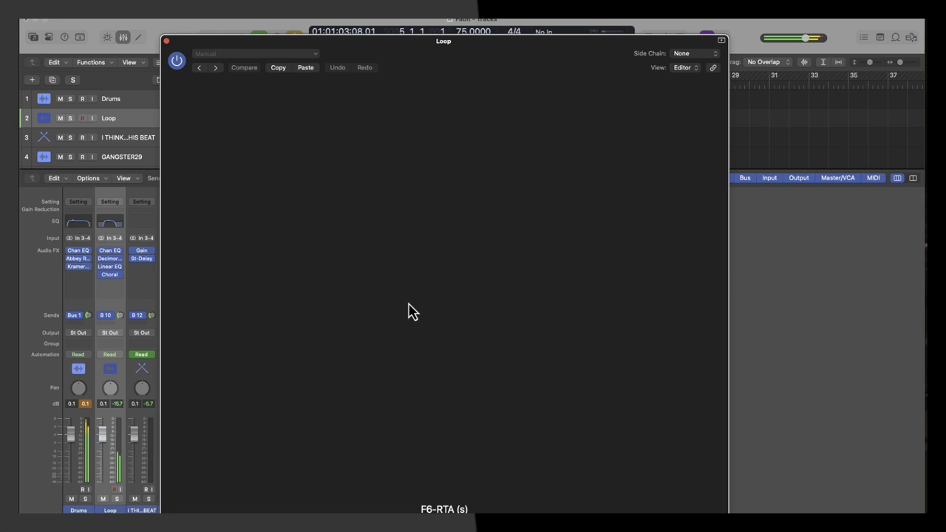
click(560, 84)
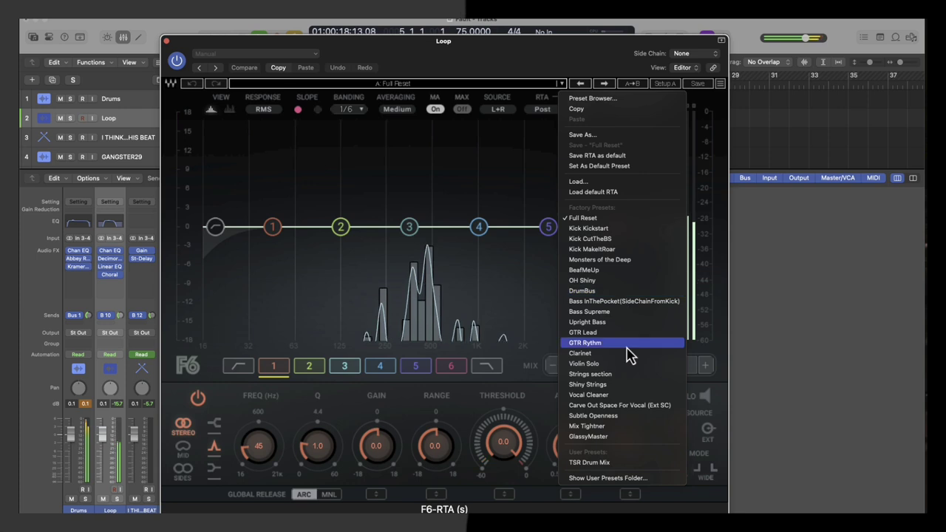
click(633, 385)
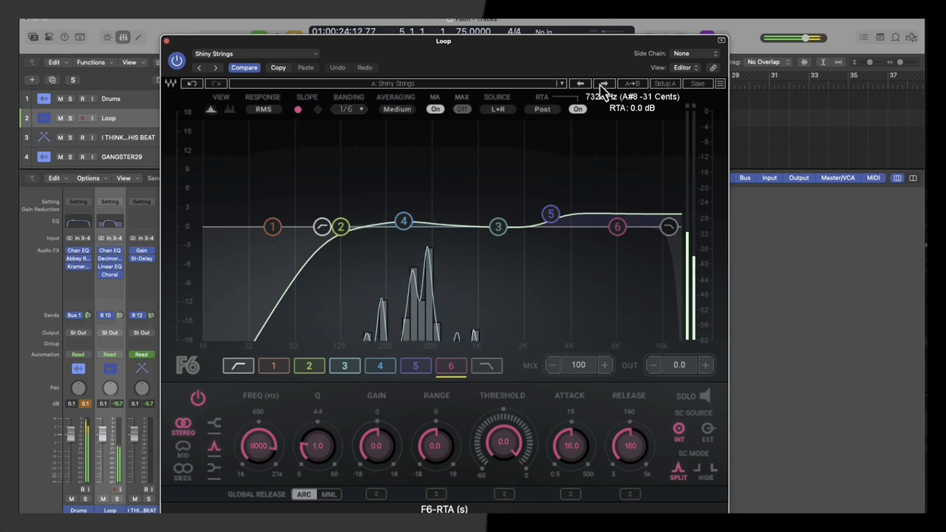
Step: Lower band 5 of the F6-RTA equalizer to a gain of 1.1 and close the plug-in window
click(552, 217)
drag(552, 220, 552, 221)
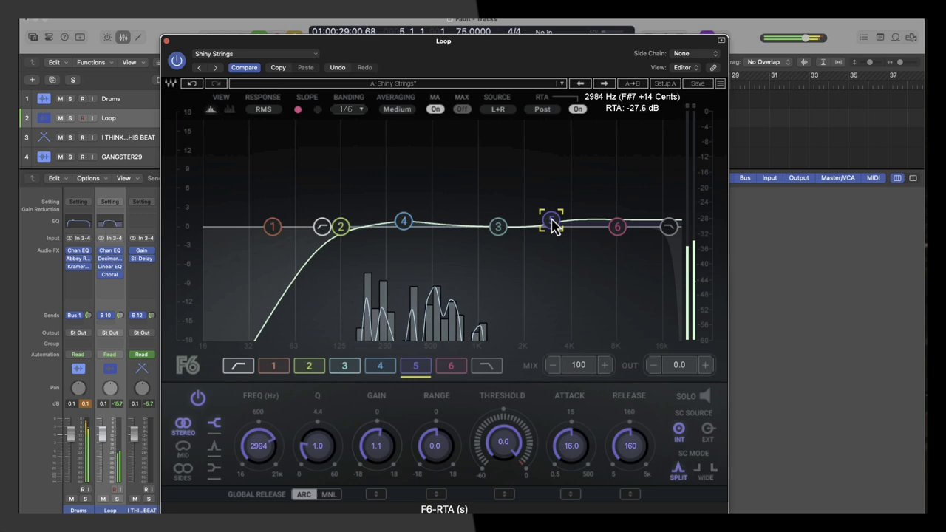
click(167, 42)
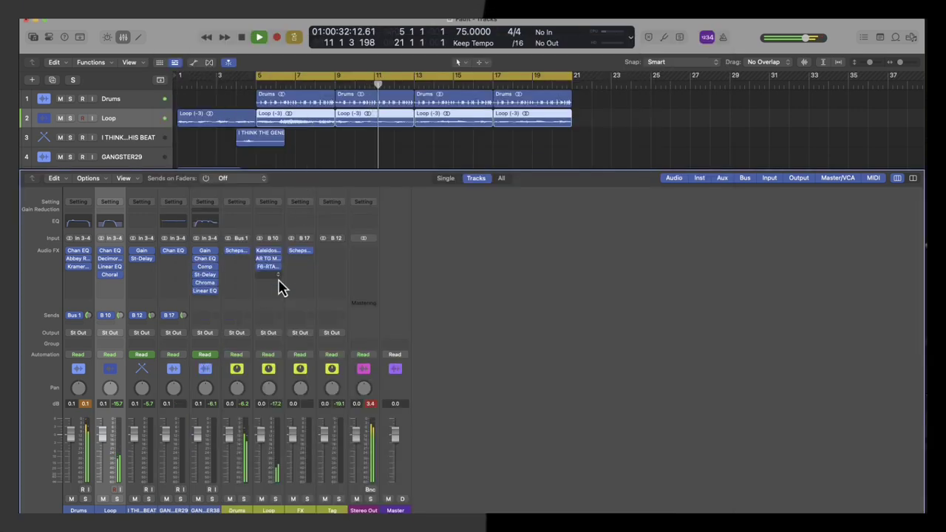
Step: Set the cycle range from bar 1 to bar 21 across the whole Loop track and hide the mixer
click(135, 495)
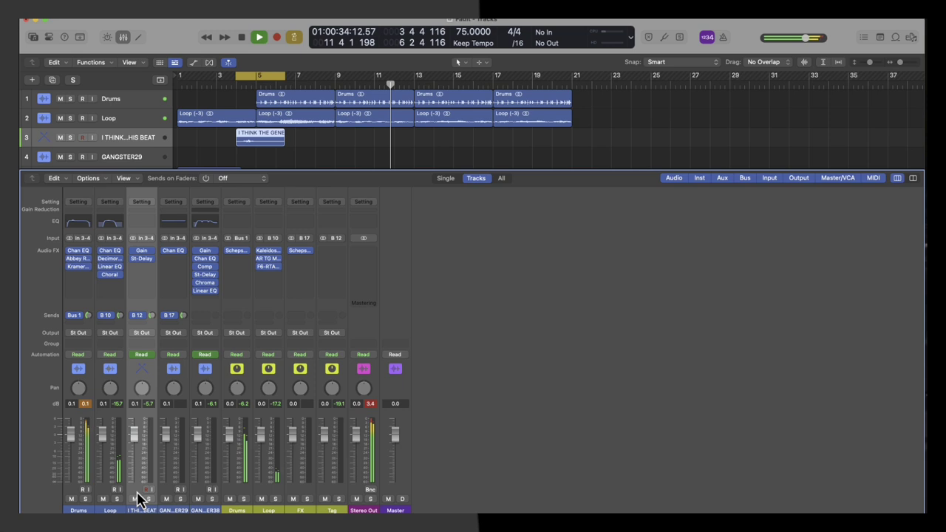
click(178, 495)
click(200, 494)
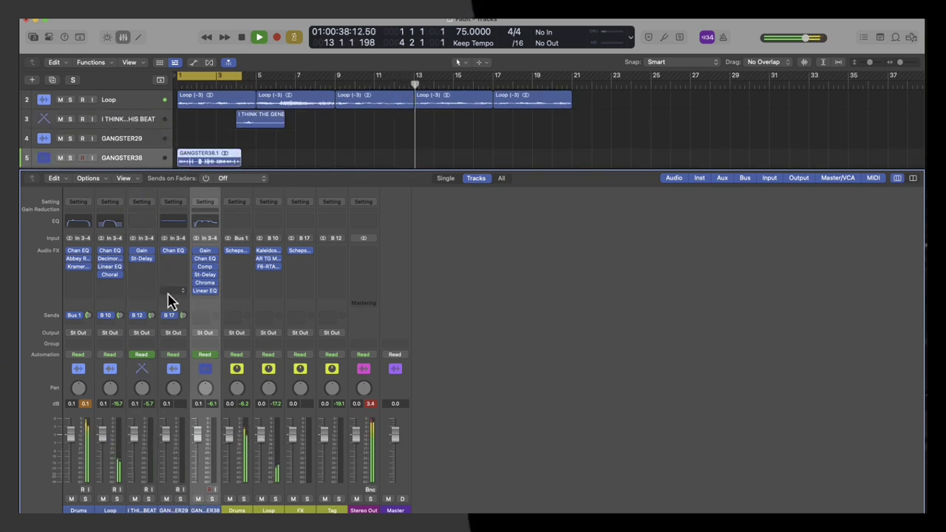
click(129, 103)
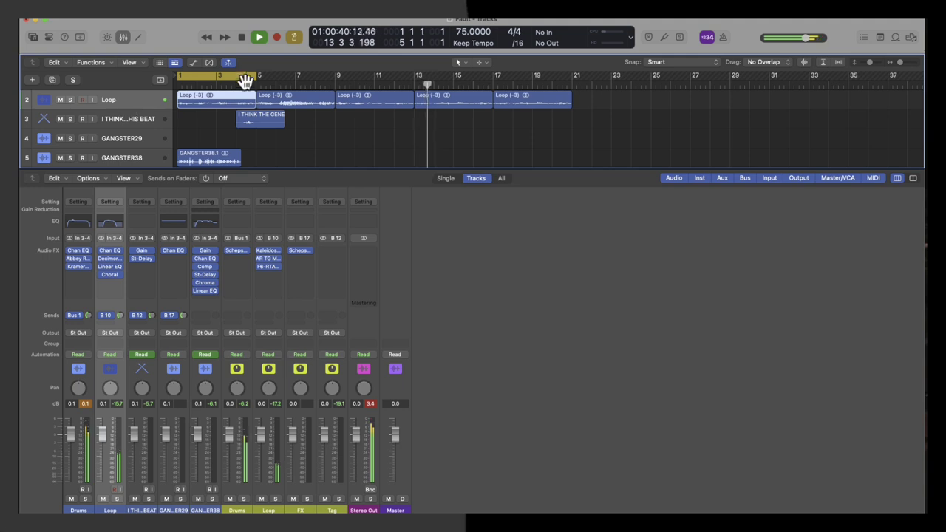
drag(258, 79, 584, 79)
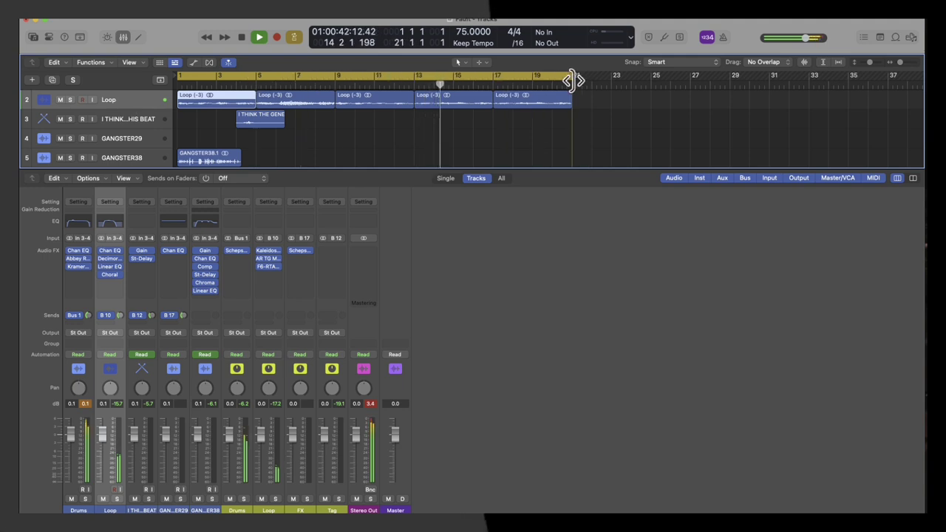
key(x)
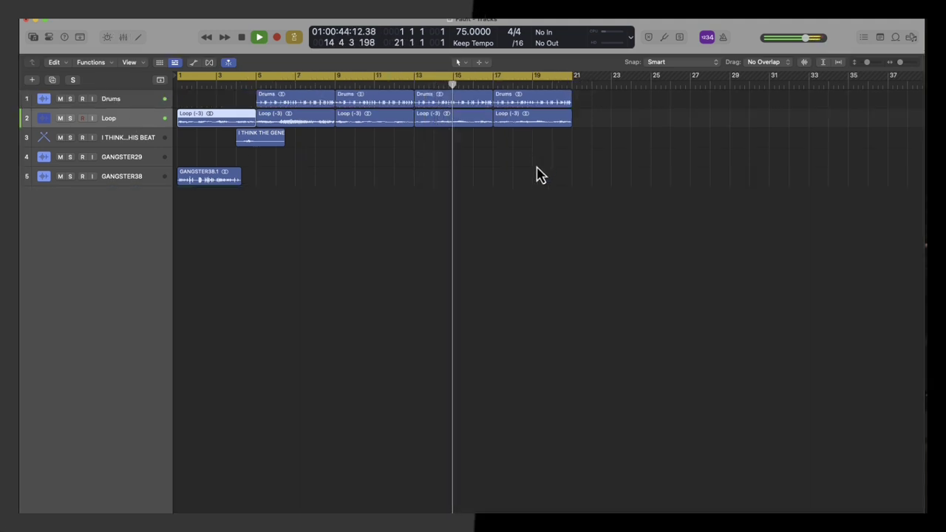
Step: Add Ghosthack Bass Loop_80_Deadspace Bass_D Minor.wav on a new track as a one-bar region at bar 5
click(894, 38)
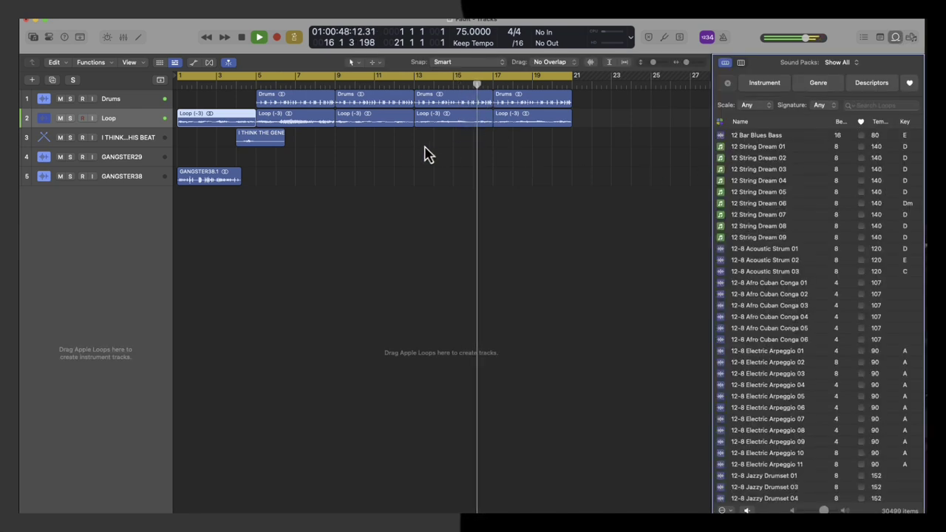
key(space)
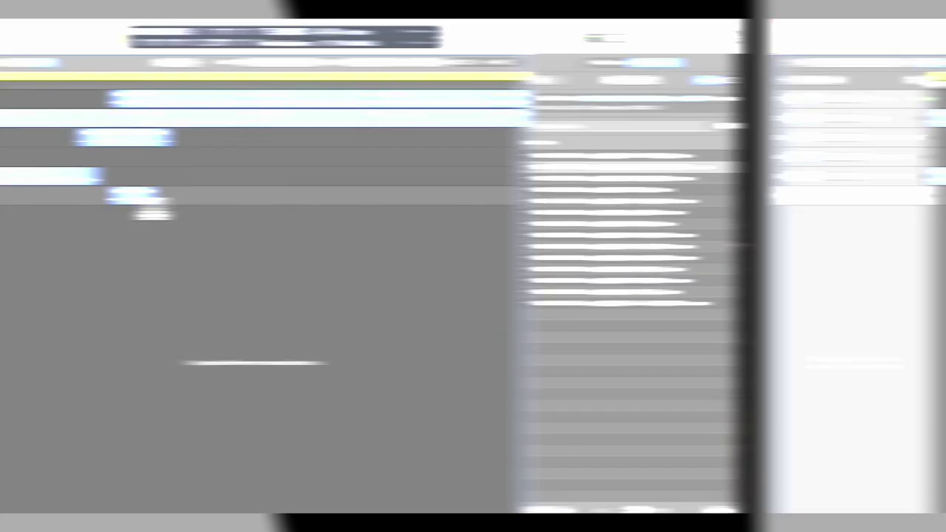
key(t)
key(t)
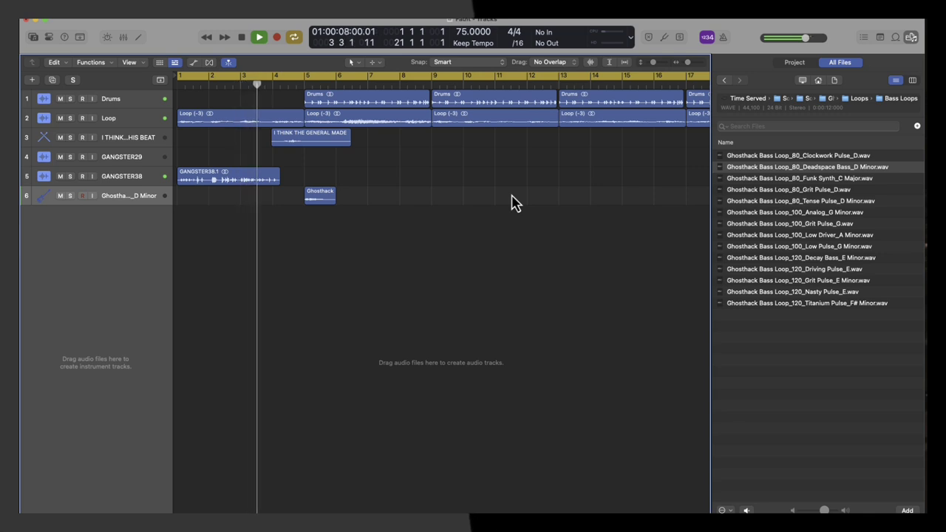
Step: Repeat the one-bar Ghosthack bass region every two bars from bar 5 through bar 19
scroll(512, 195, up, 5)
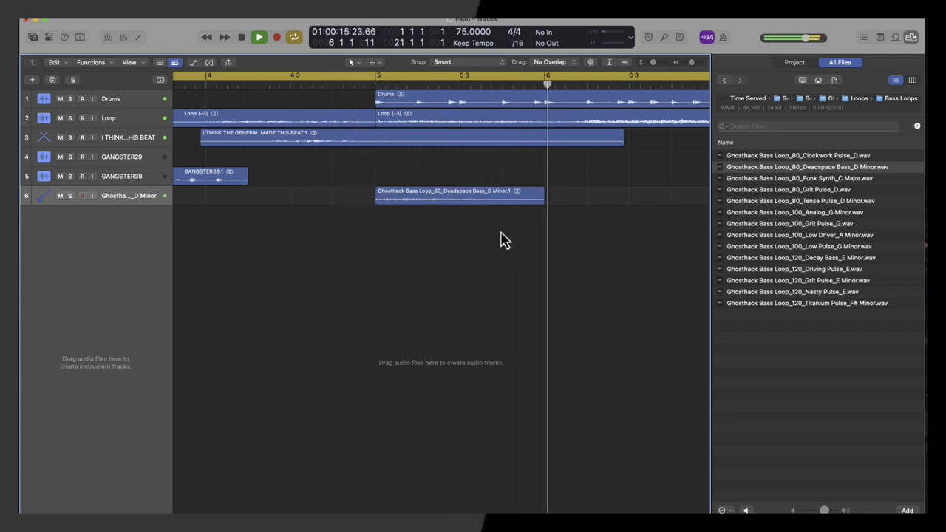
scroll(497, 230, down, 3)
scroll(498, 230, down, 3)
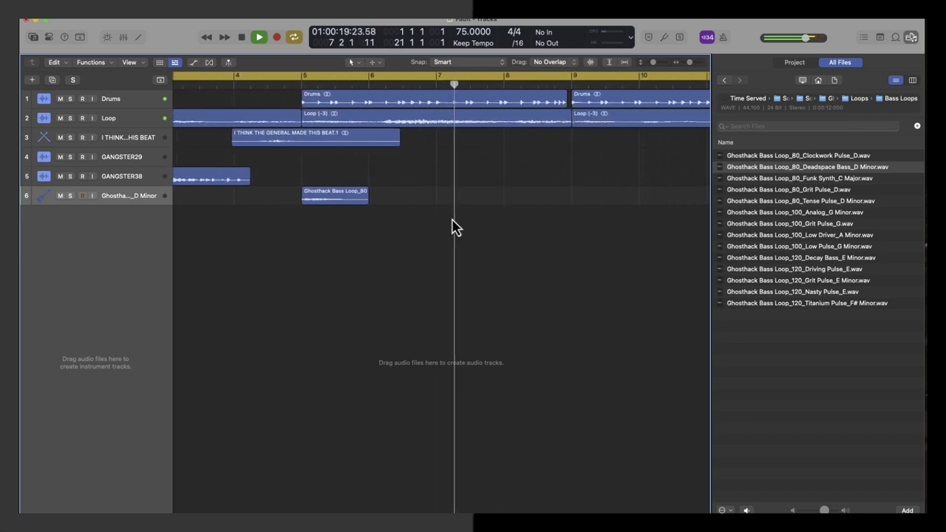
click(340, 200)
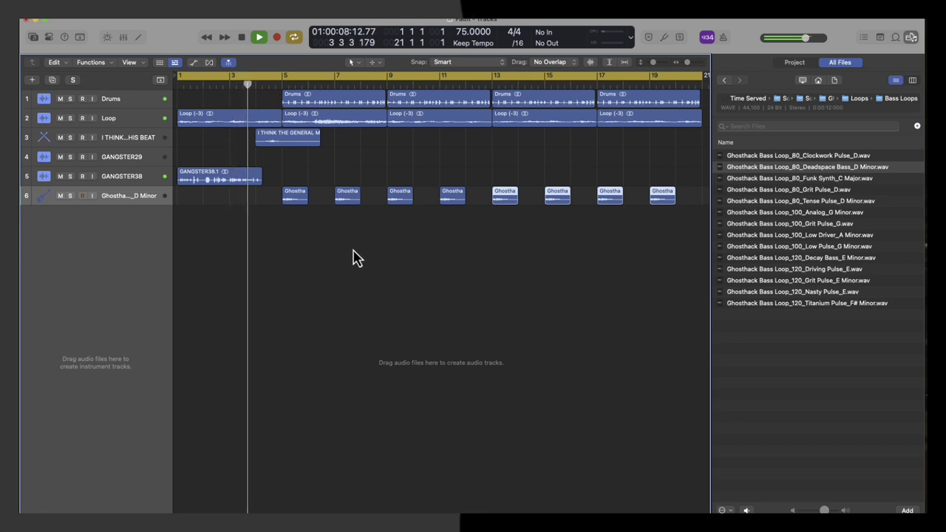
Step: Trim the start of the third Drums region to beat 2 of bar 13 and play the transition
scroll(353, 252, up, 3)
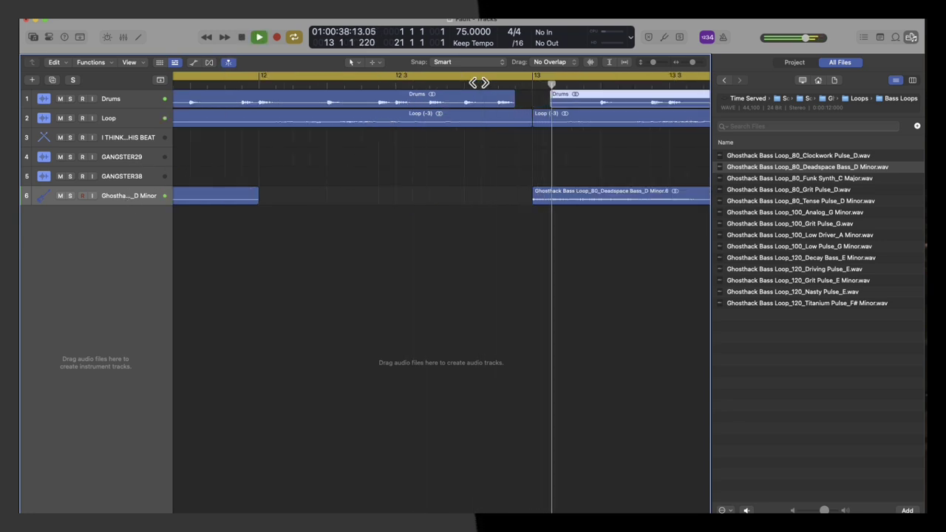
click(444, 85)
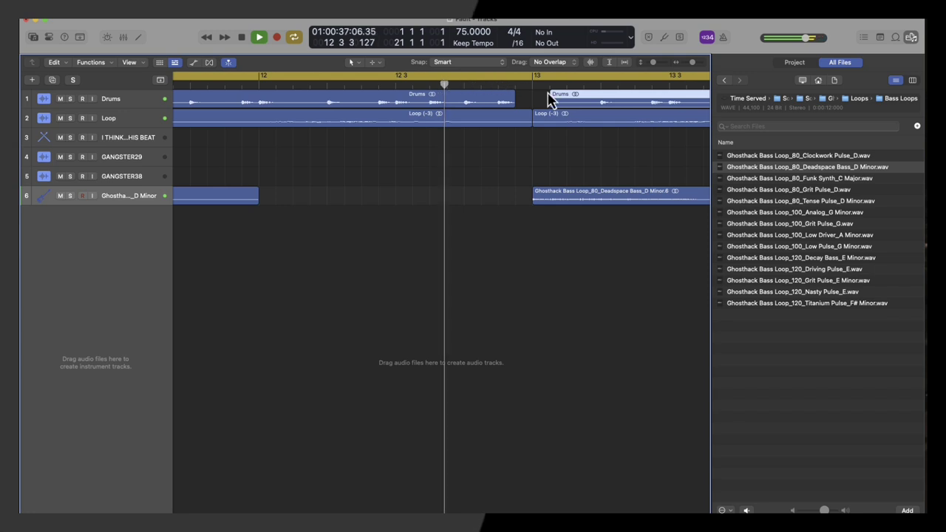
drag(551, 100, 602, 99)
click(450, 87)
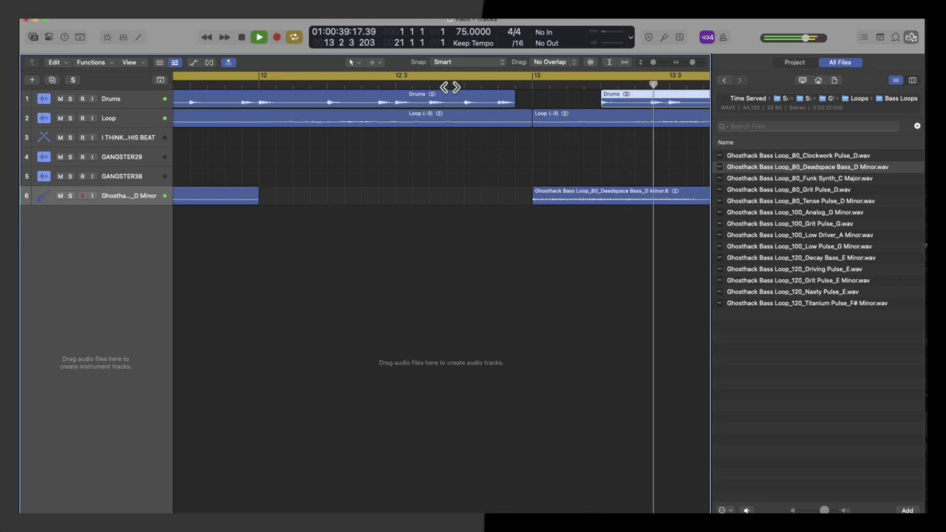
Step: Review the later part of the arrangement and replay the song from the beginning
key(super+Left)
key(super+Left)
key(super+Left)
key(super+Left)
key(super+Left)
key(super+Left)
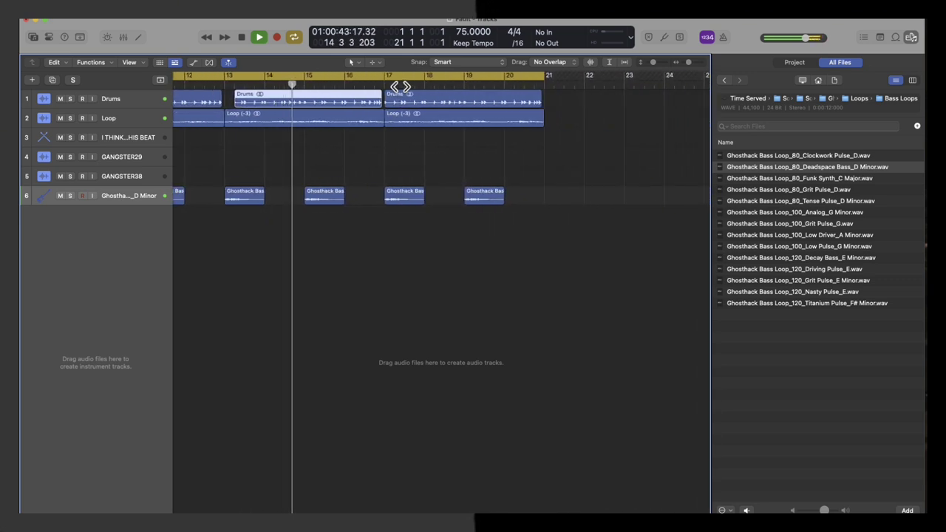
scroll(299, 85, left, 5)
scroll(300, 84, left, 5)
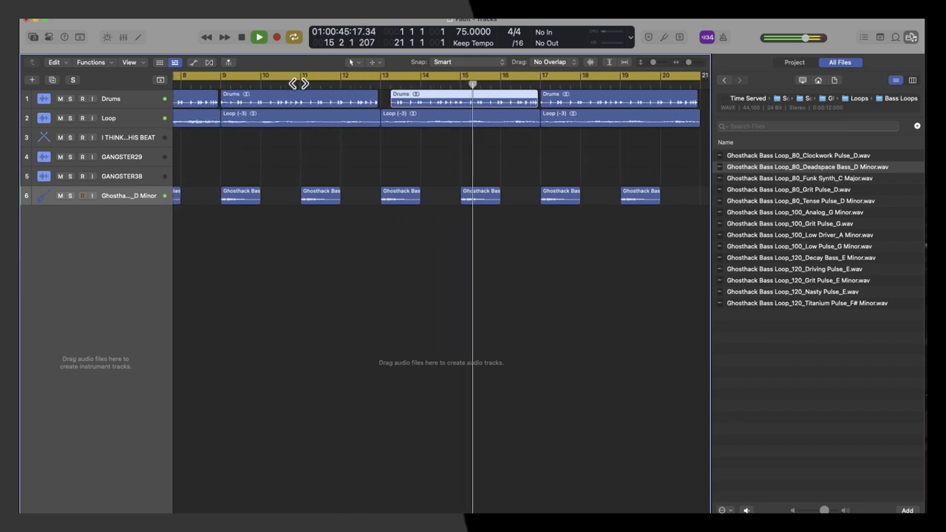
key(space)
key(Return)
key(space)
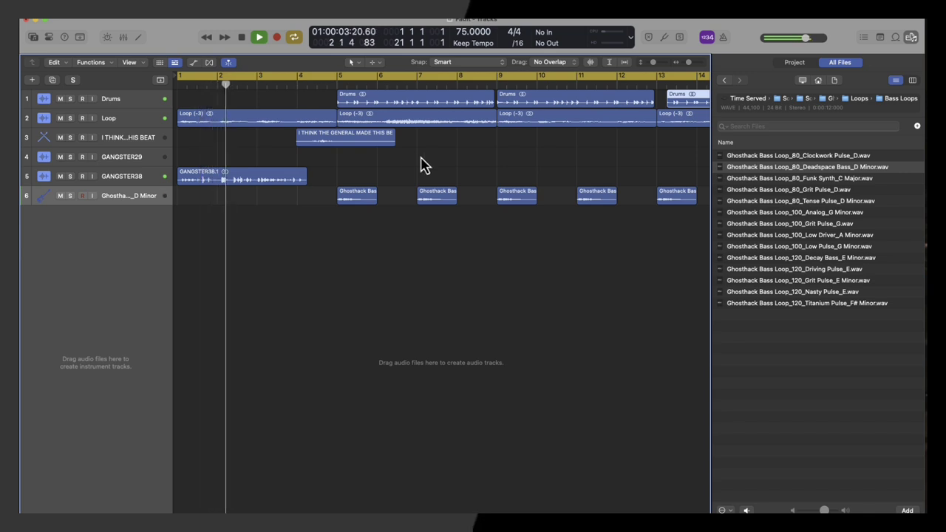
Step: Browse to the Ghosthack Musical Loops folder and audition its 80 BPM Bell Synth loops
click(724, 80)
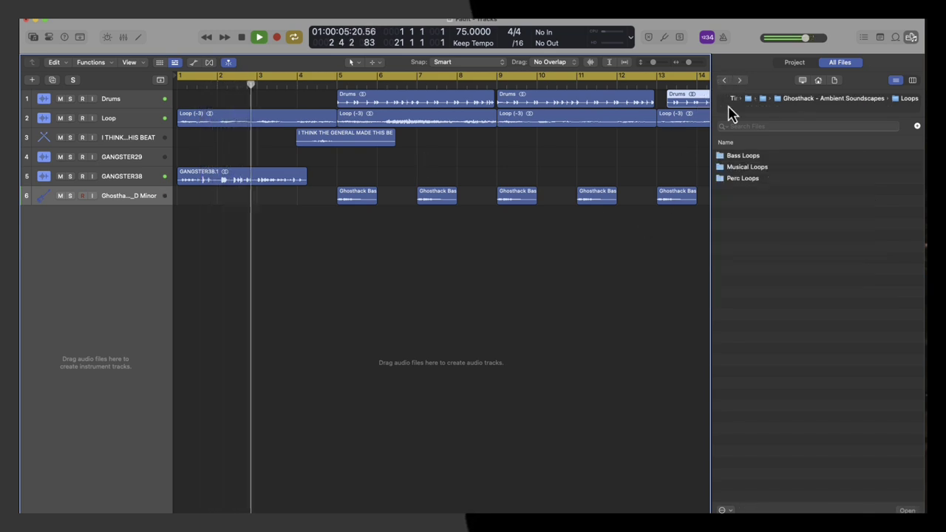
key(space)
double_click(756, 169)
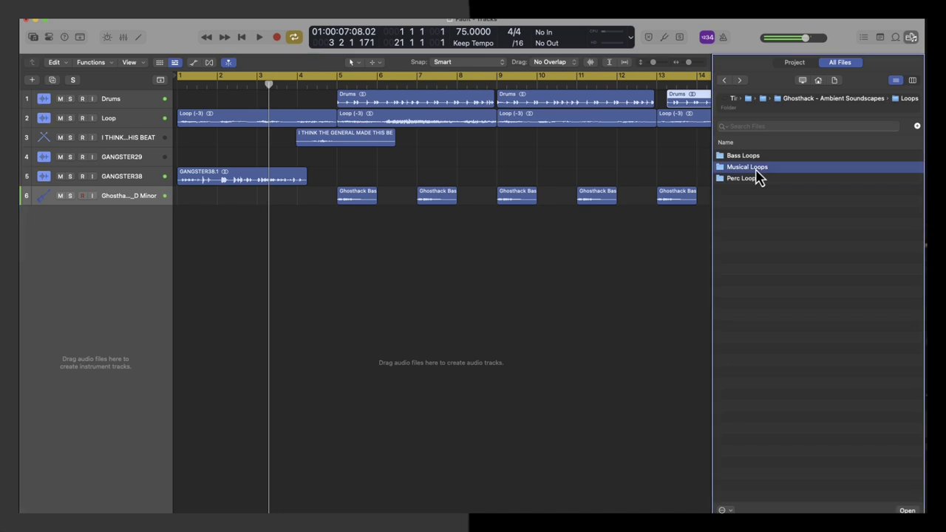
click(754, 158)
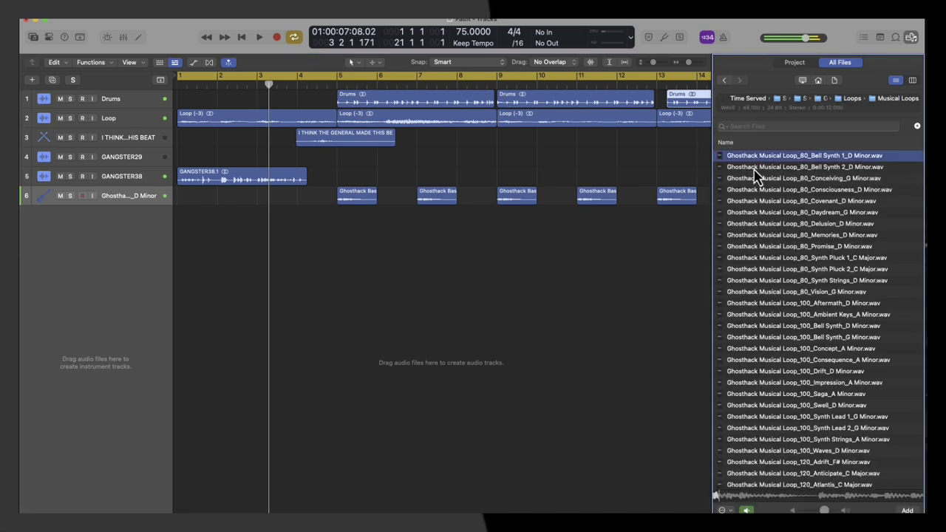
key(Down)
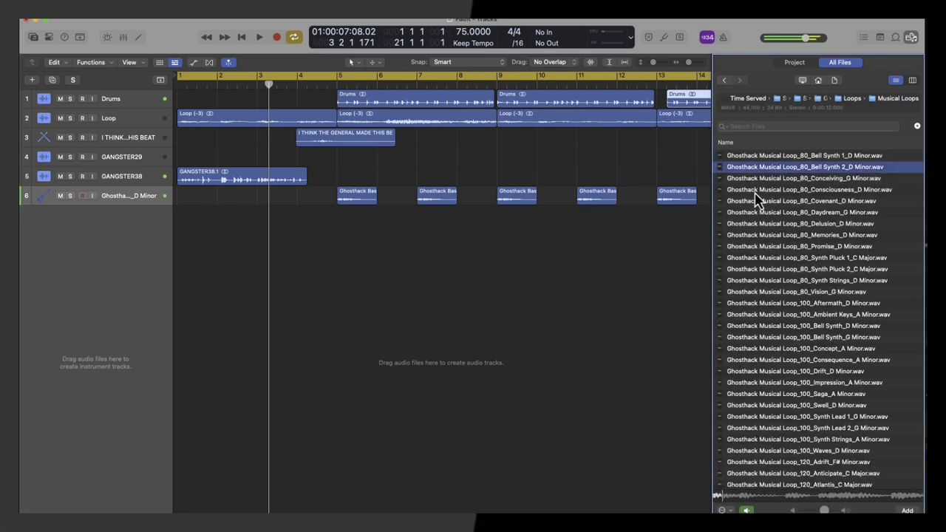
key(Down)
click(756, 169)
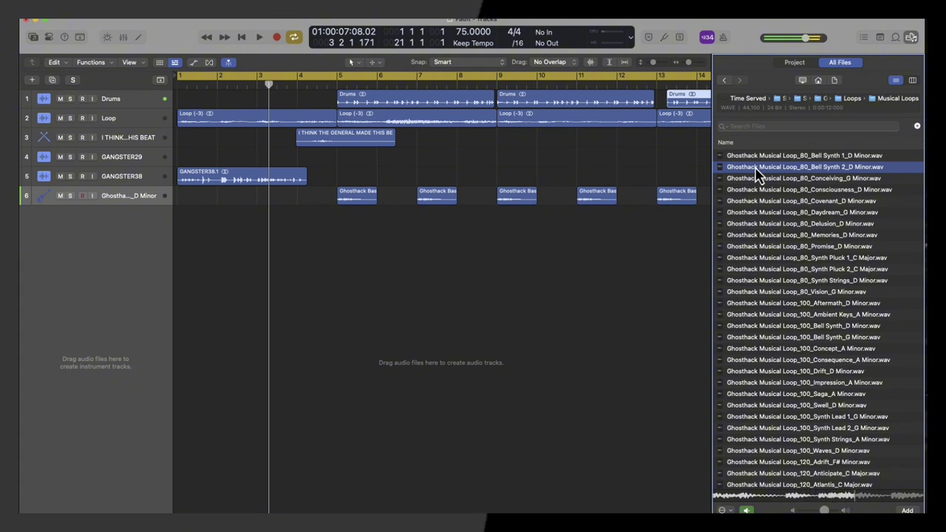
Step: Play the song from the beginning to compare it with the auditioned Bell Synth 2 loop
right_click(757, 172)
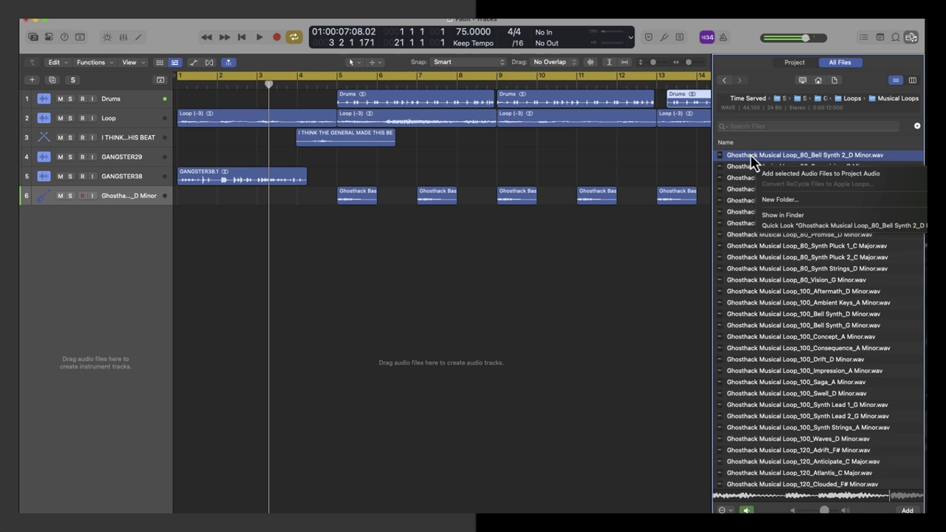
click(756, 131)
scroll(753, 171, up, 1)
key(space)
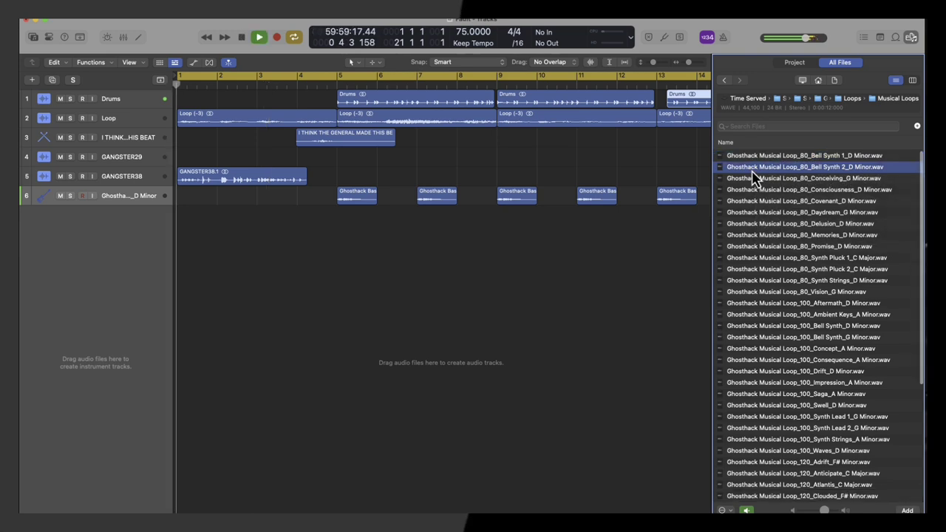
key(space)
key(space)
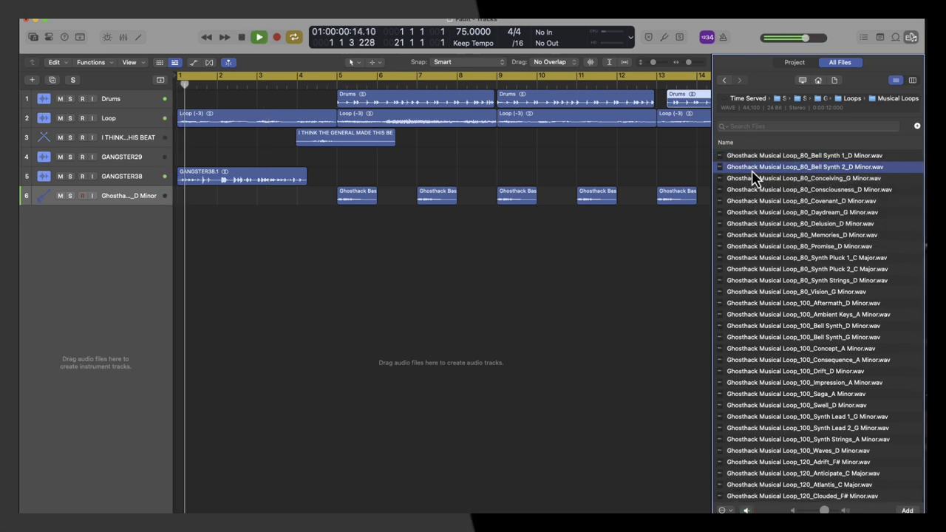
Step: Audition more Ghosthack musical loops, including Synth Pluck 1, Anticipate and Comprehend
click(759, 261)
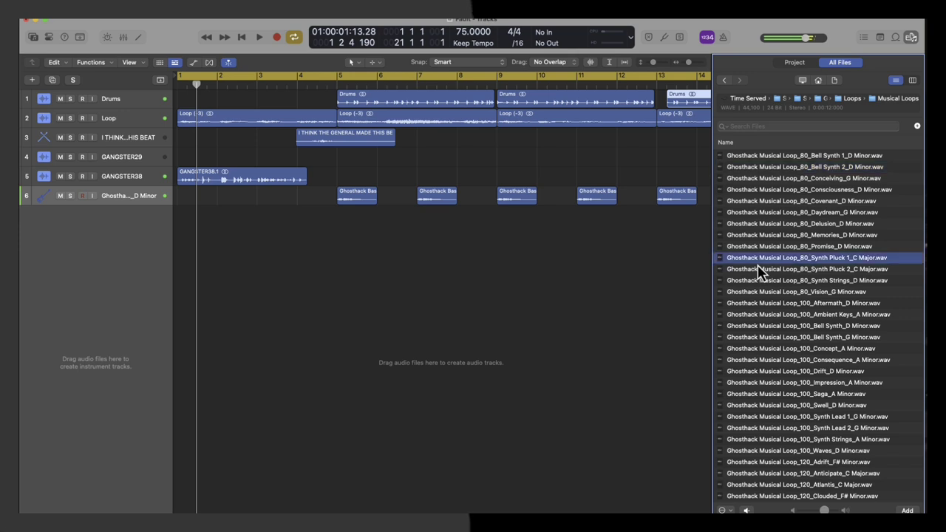
scroll(754, 324, down, 5)
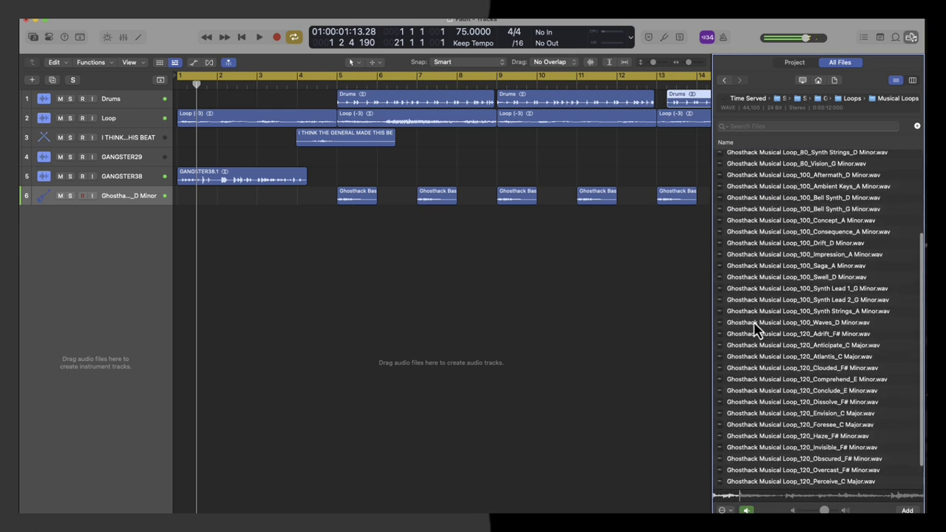
click(755, 320)
scroll(754, 329, down, 1)
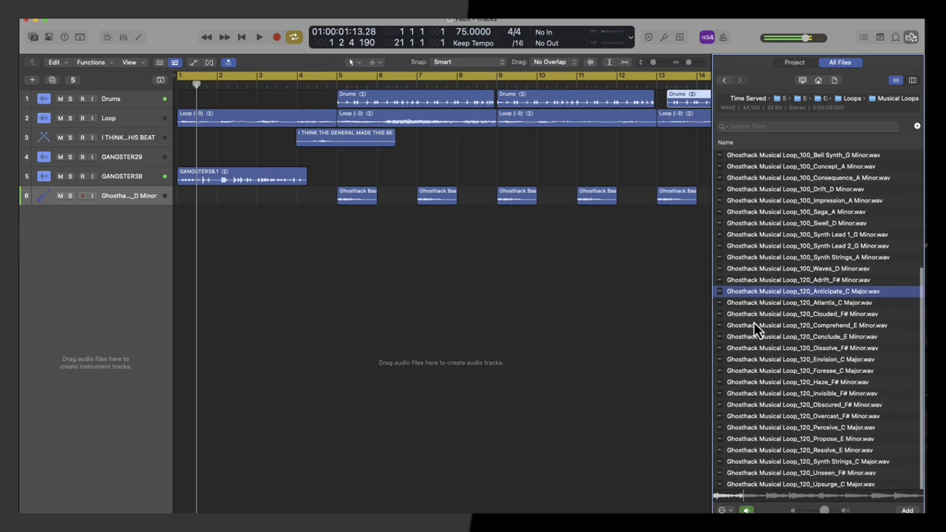
click(754, 326)
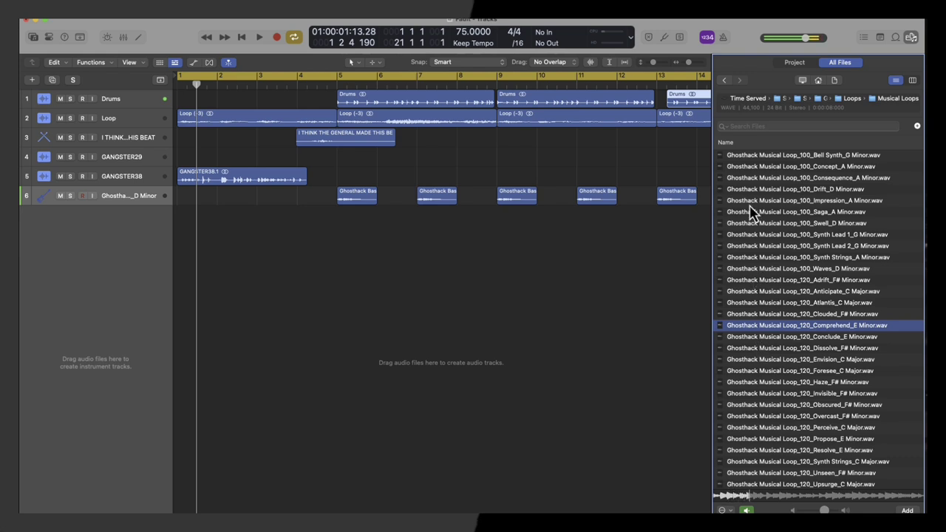
Step: Search the Time Served drive for "vinyl" and place Inst-FX-F9 Vinyl Grunge 3 on a new track, repeated from bar 1 to bar 21
click(746, 98)
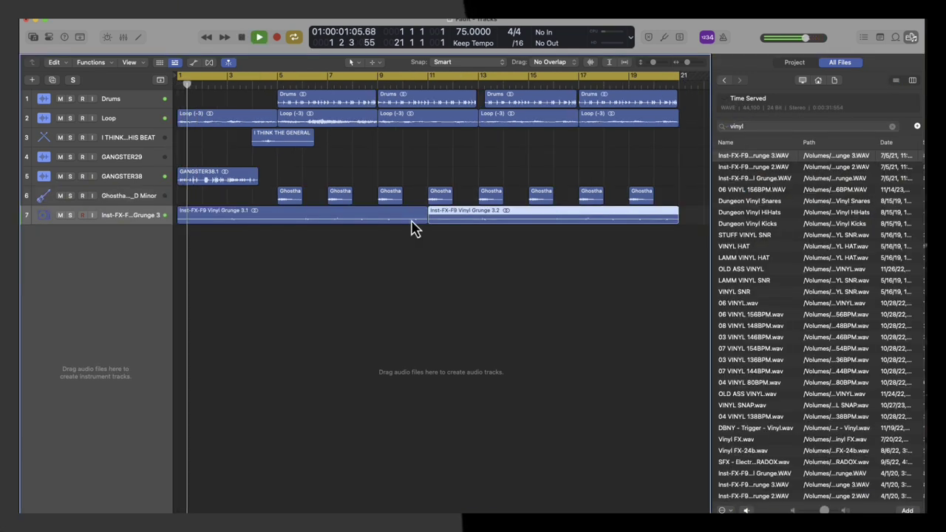
Step: Add a Channel EQ to the Vinyl Grunge 3 track and enable its high-cut filter at about 1.3 kHz
click(144, 216)
key(x)
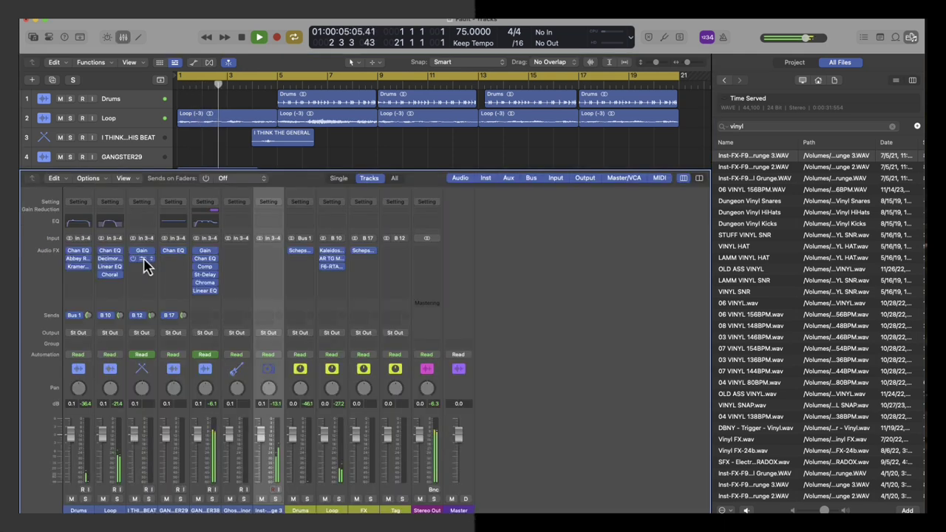
click(270, 226)
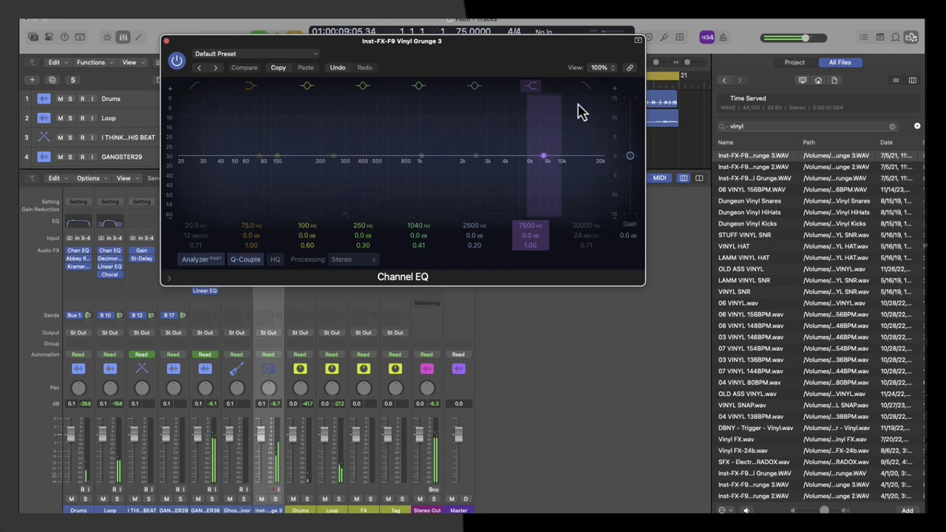
click(586, 135)
drag(598, 172, 433, 195)
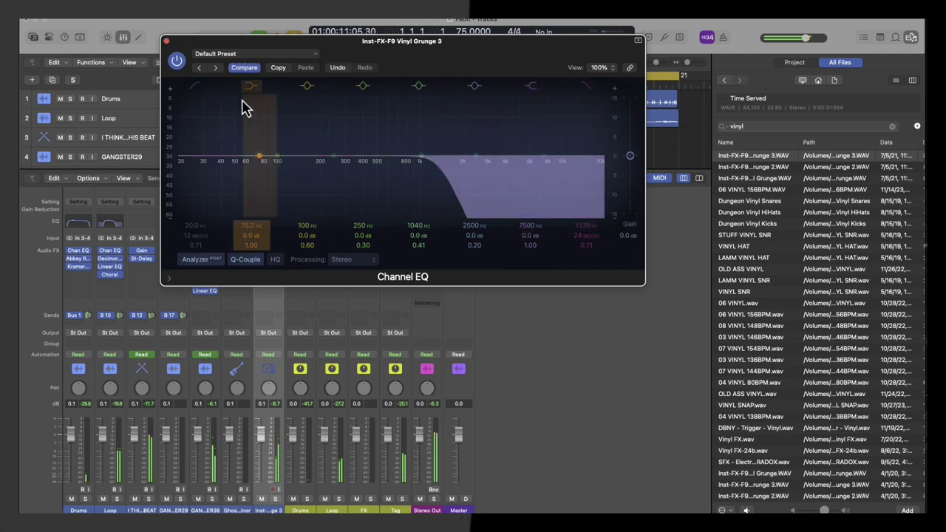
Step: Shape the Vinyl Grunge 3 Channel EQ with a 36 dB/oct low cut at about 74.5 Hz and a high cut at about 3.8 kHz
drag(198, 163, 299, 189)
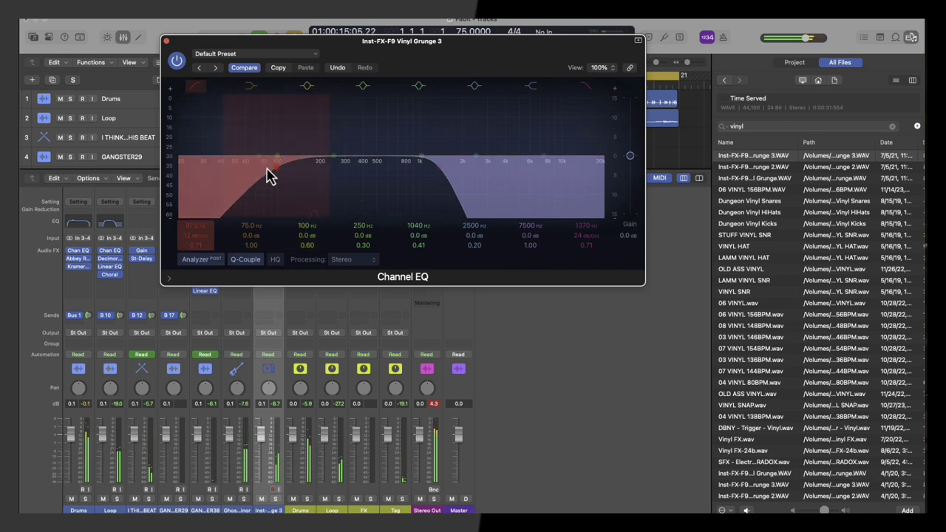
drag(192, 236, 192, 231)
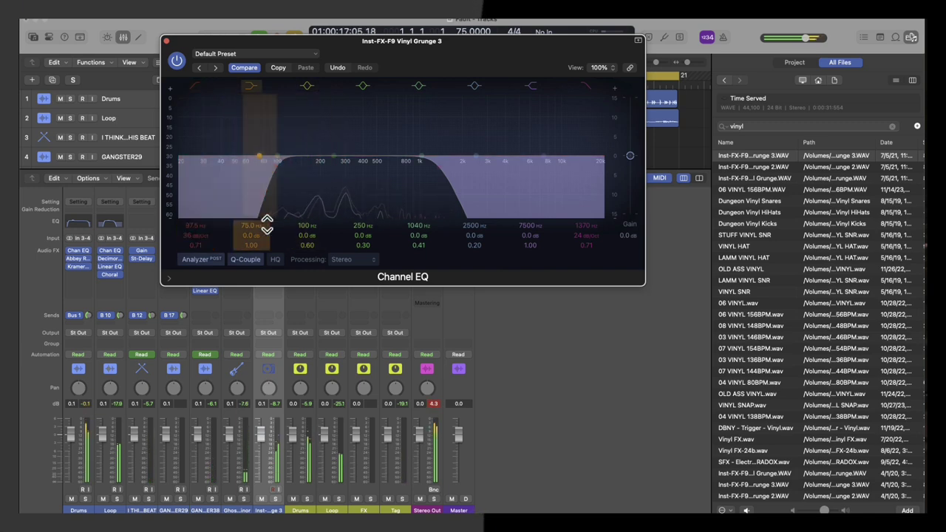
drag(276, 173, 259, 180)
drag(433, 180, 505, 181)
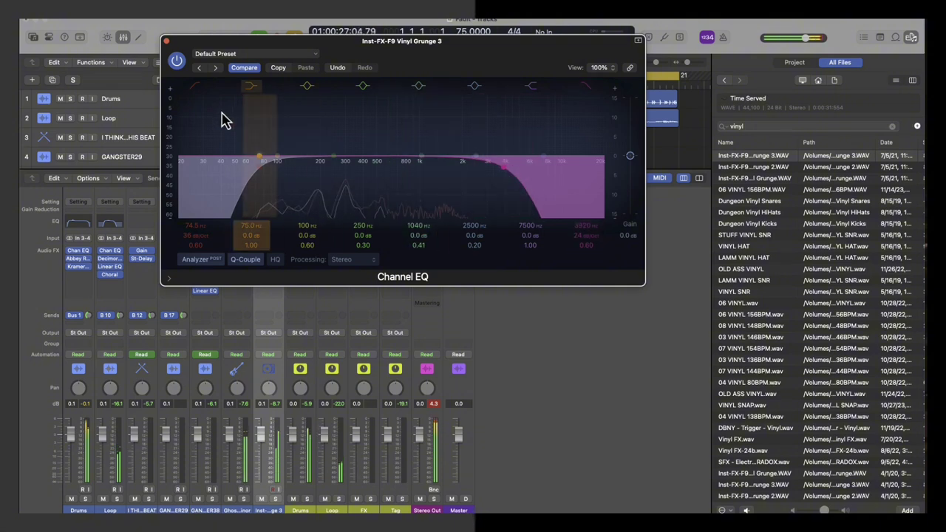
click(166, 42)
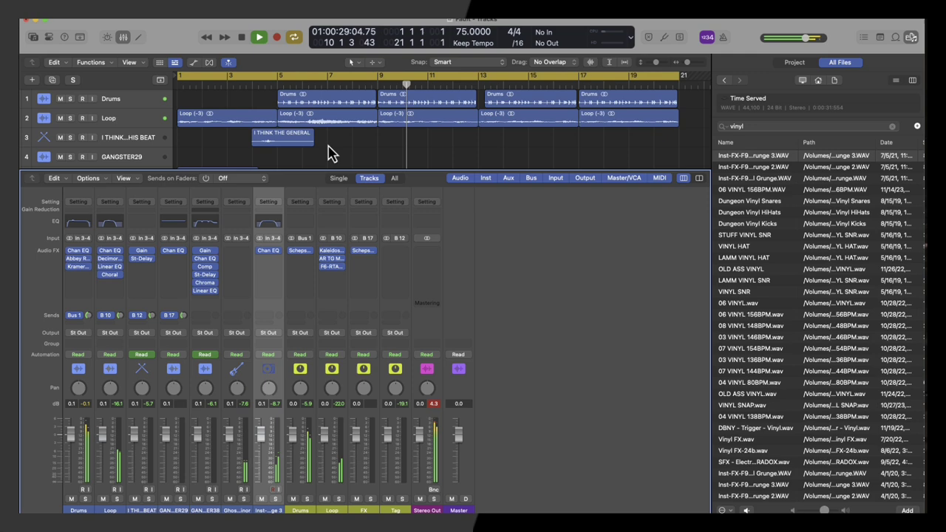
Step: Insert a stereo Gain plug-in before the Channel EQ on the Vinyl Grunge 3 track and set its gain to -4.5 dB
scroll(329, 146, left, 5)
scroll(328, 146, down, 3)
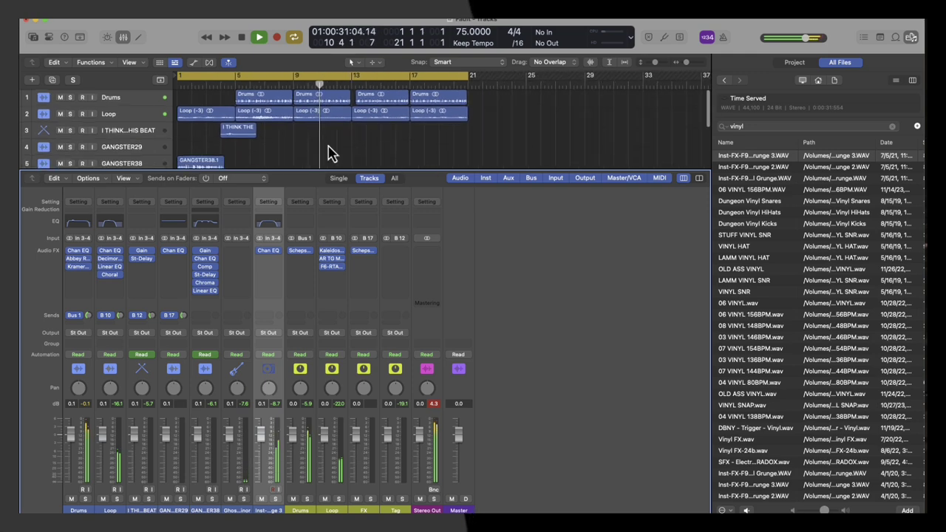
scroll(328, 154, down, 3)
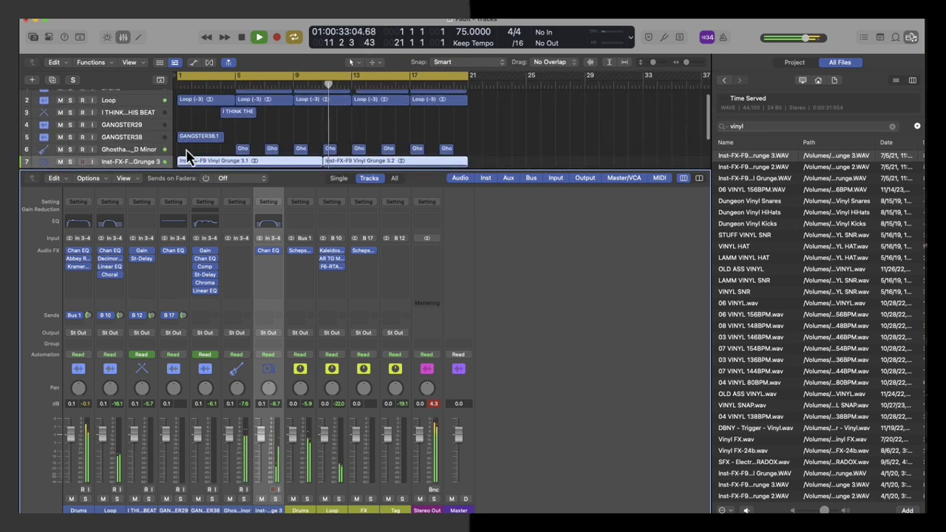
scroll(187, 156, down, 3)
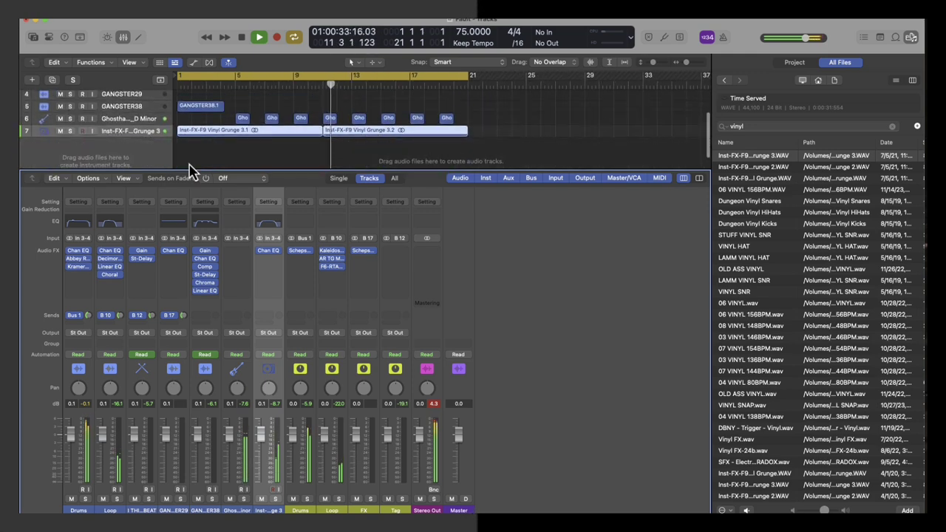
click(267, 254)
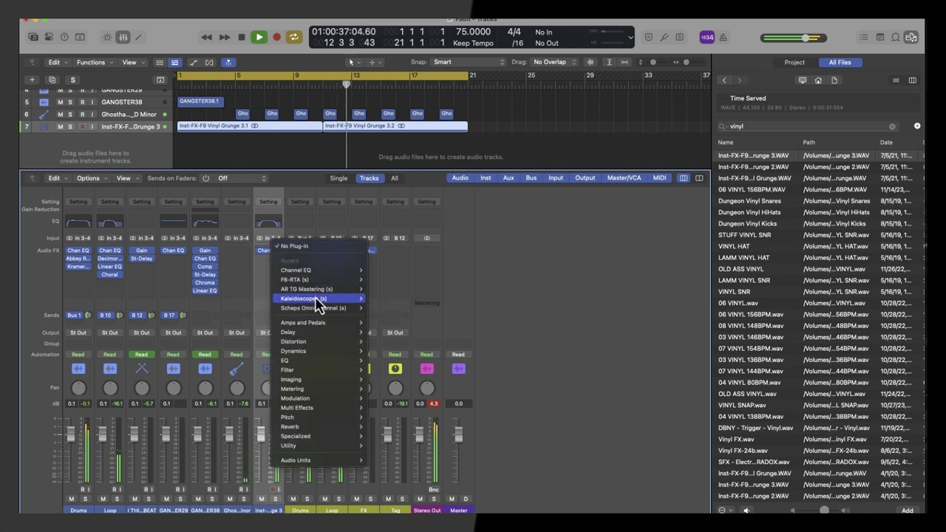
mouse_move(327, 446)
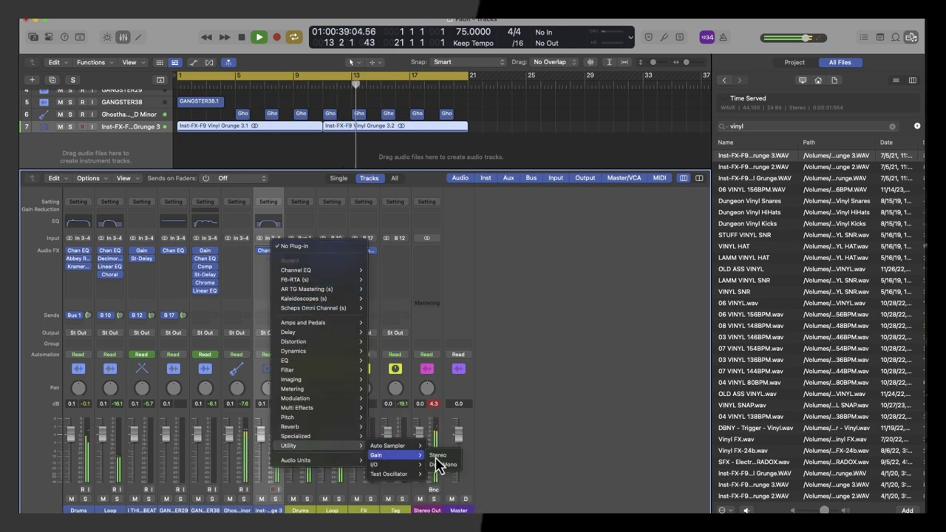
click(440, 455)
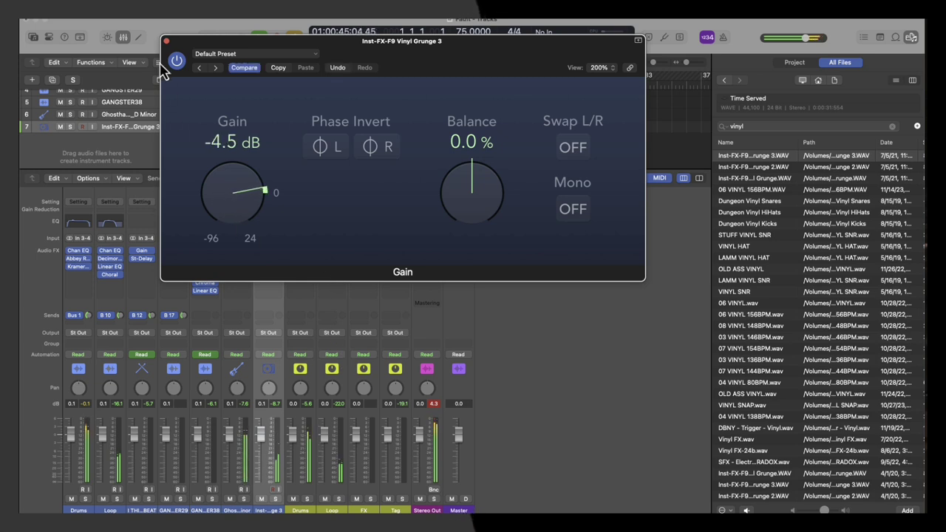
click(167, 42)
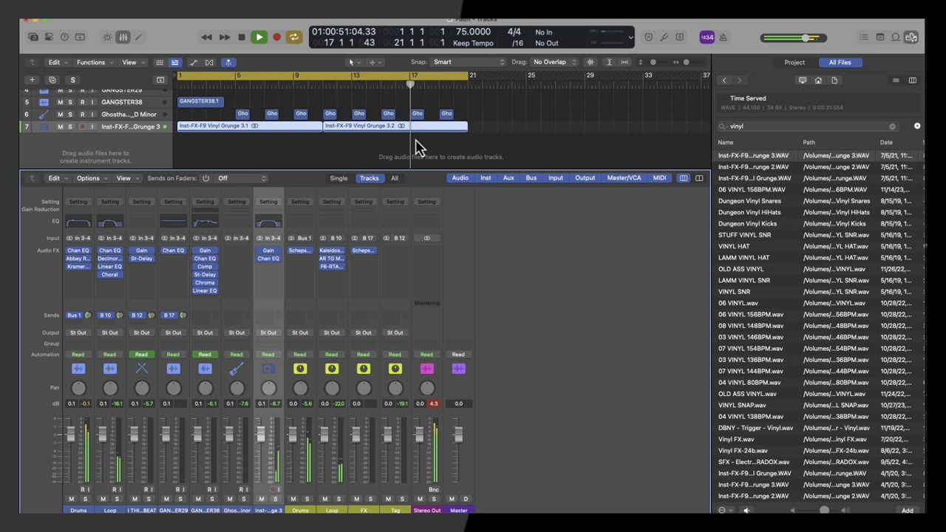
Step: Play the arrangement from about bar 16 to review the drum, bass and vinyl regions near the end
scroll(420, 149, down, 5)
scroll(360, 134, up, 3)
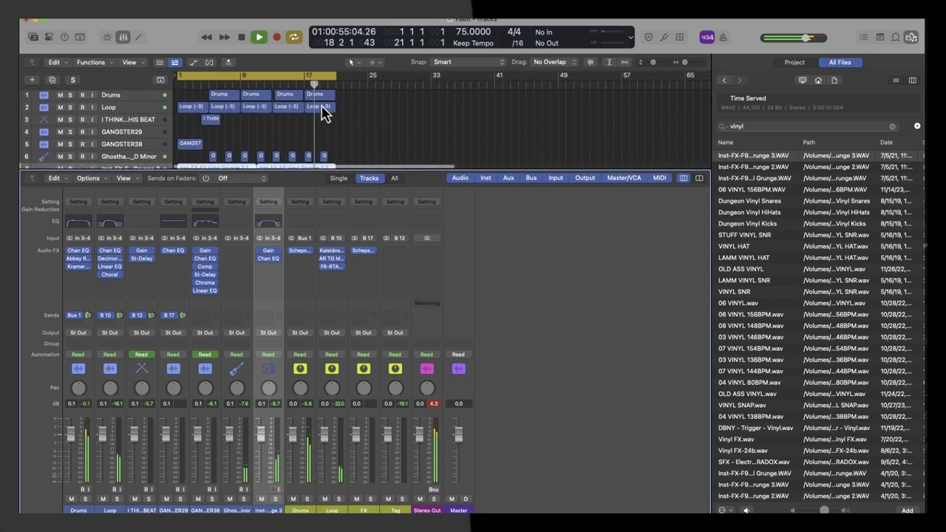
scroll(318, 111, up, 5)
scroll(318, 111, up, 1)
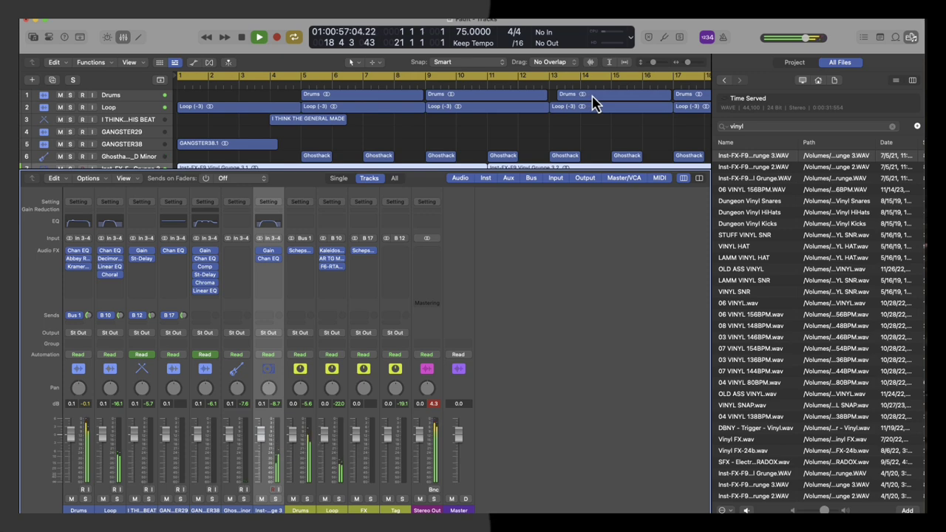
scroll(595, 103, right, 3)
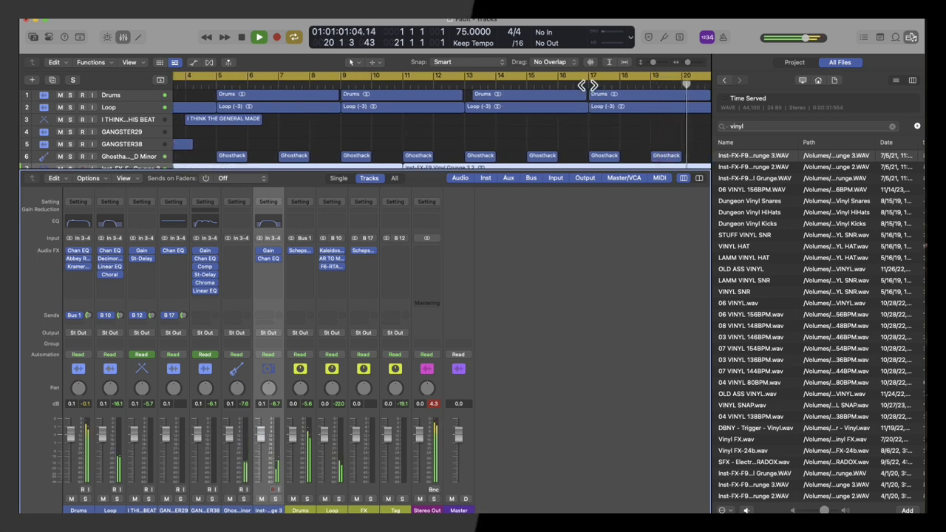
click(580, 89)
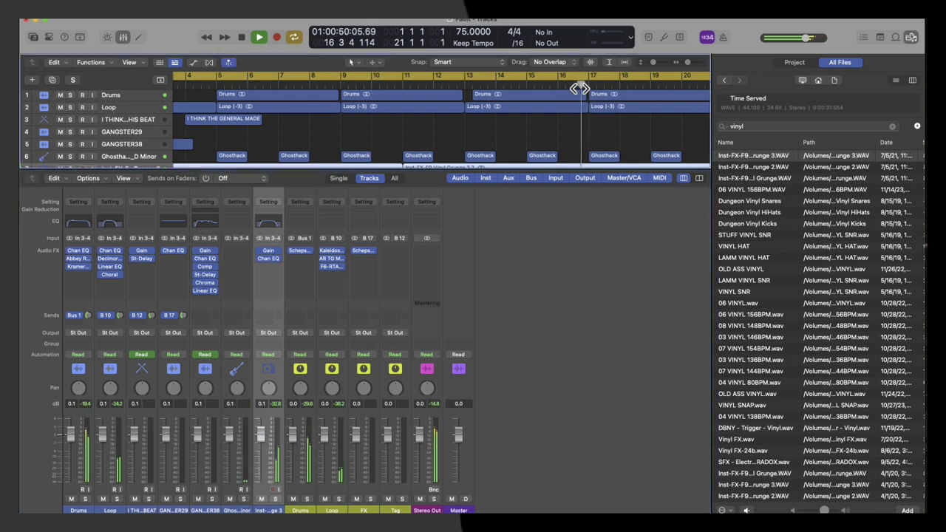
key(super+Right)
key(super+Right)
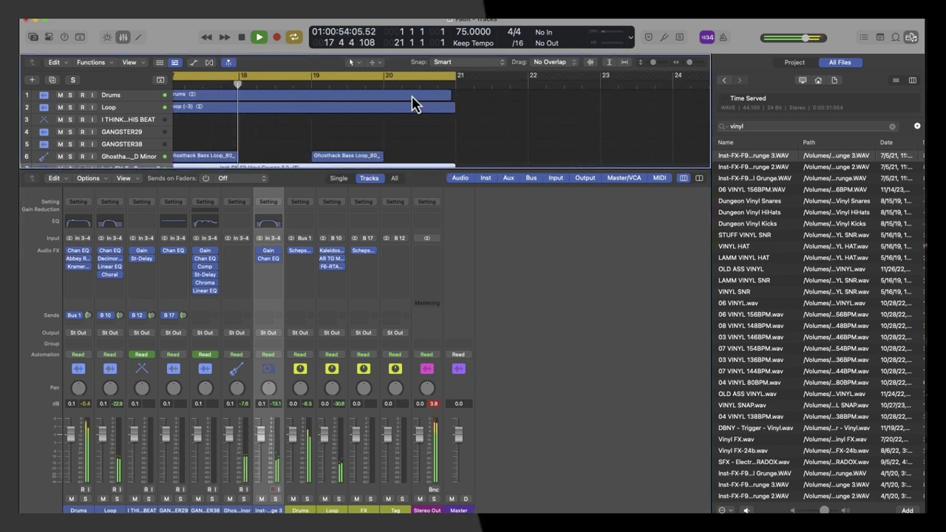
scroll(405, 106, down, 3)
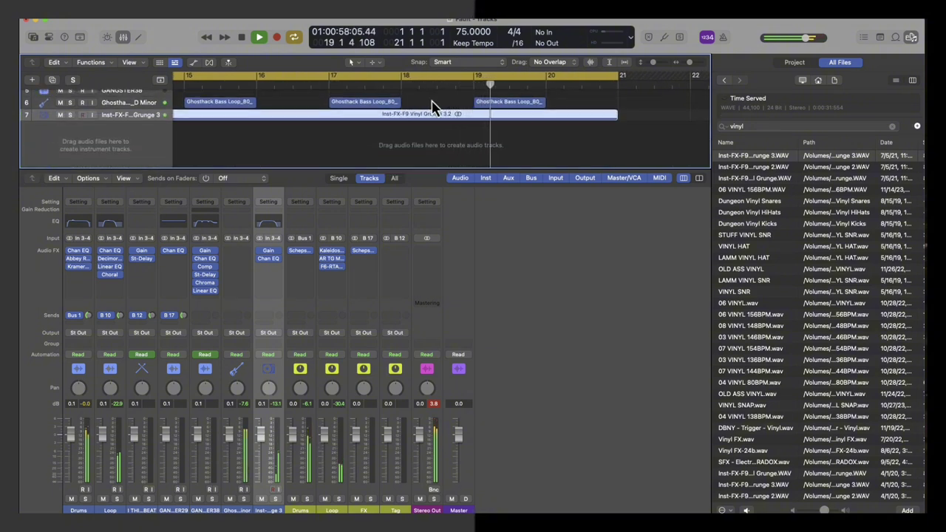
Step: Transpose all the Ghosthack bass regions by -2 semitones and play the song from the beginning
click(138, 106)
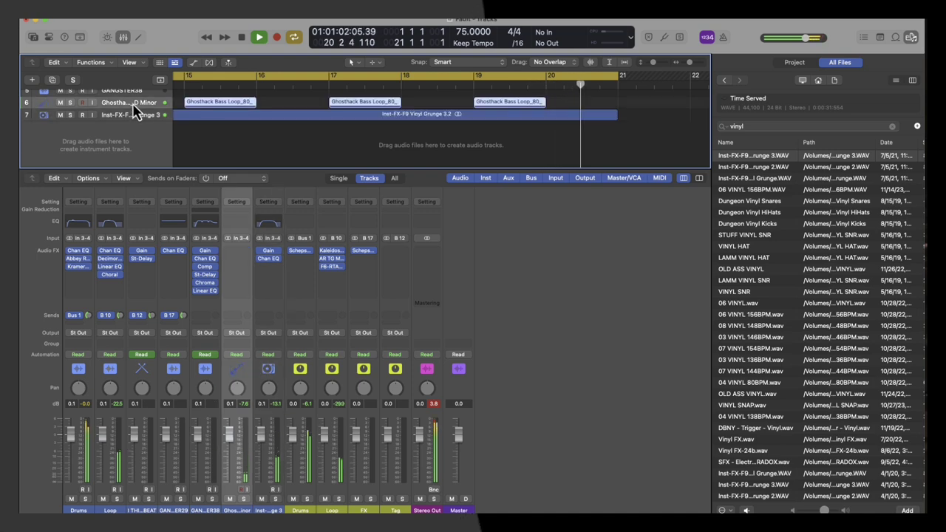
key(i)
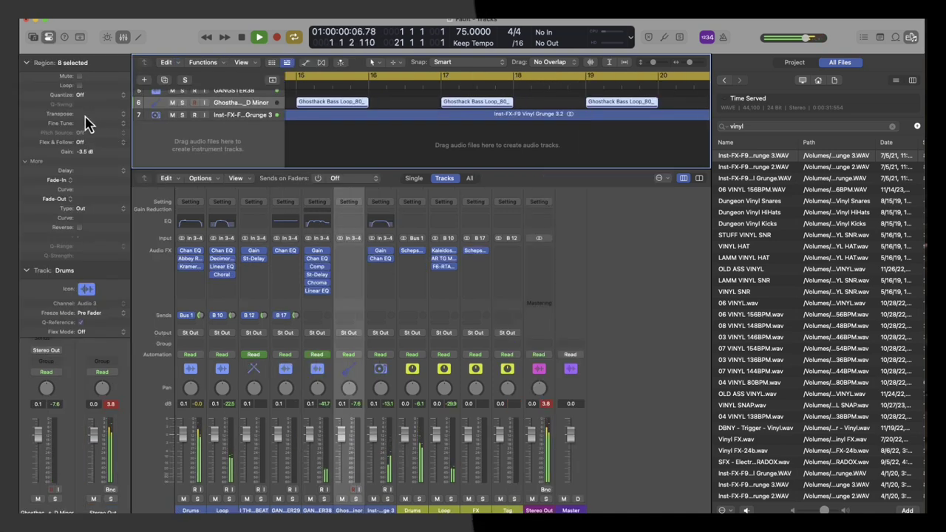
key(space)
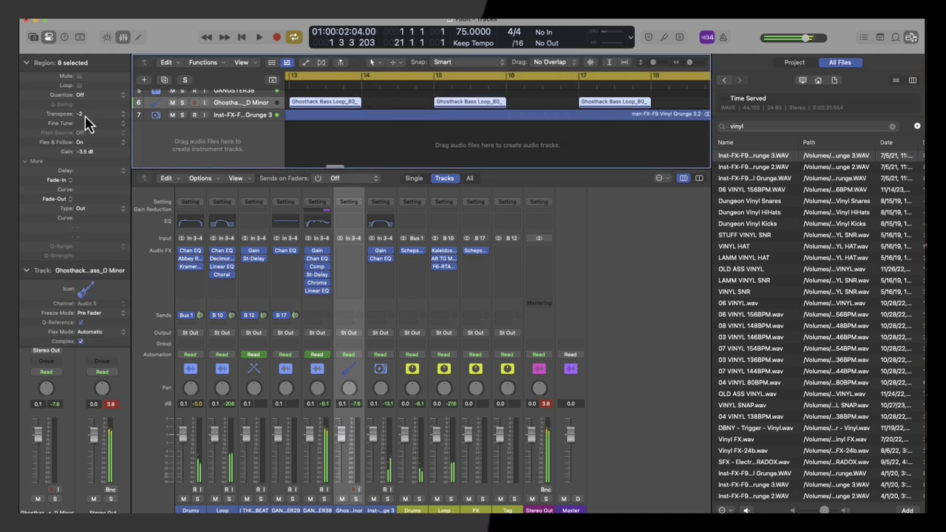
key(Return)
key(space)
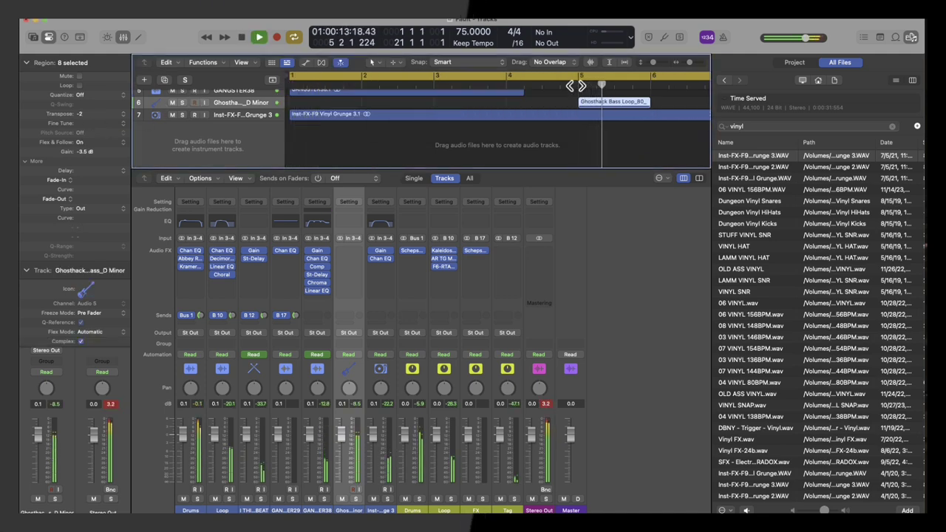
Step: Remove the transposition from the Ghosthack bass regions and replay the song from the beginning
double_click(93, 114)
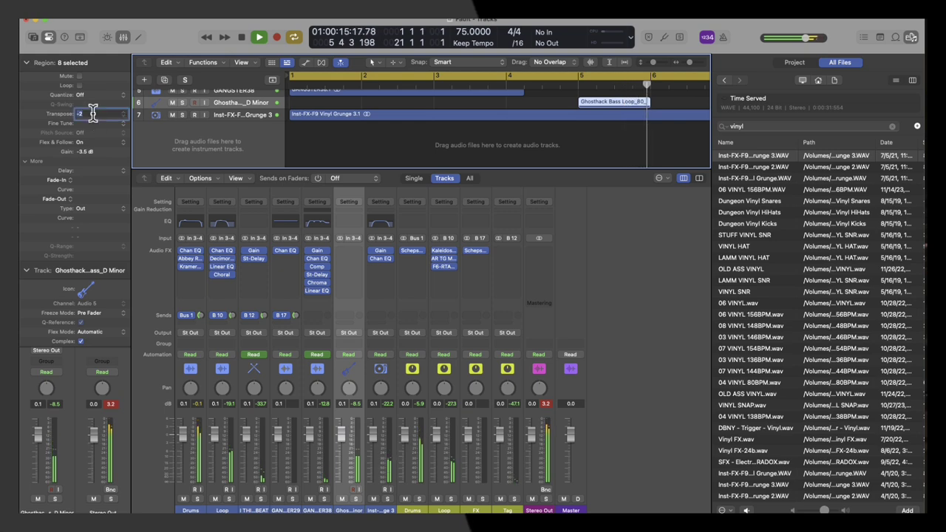
key(Return)
key(Return)
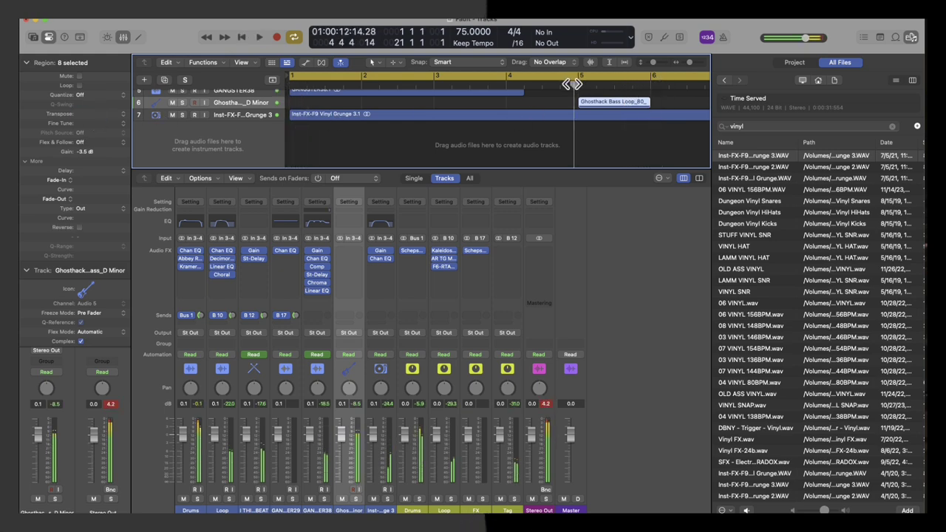
key(space)
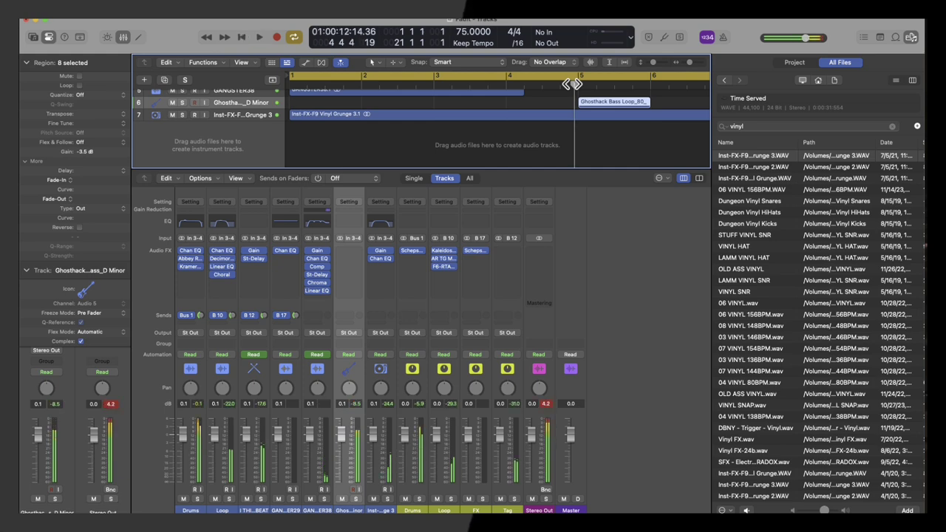
key(Return)
key(space)
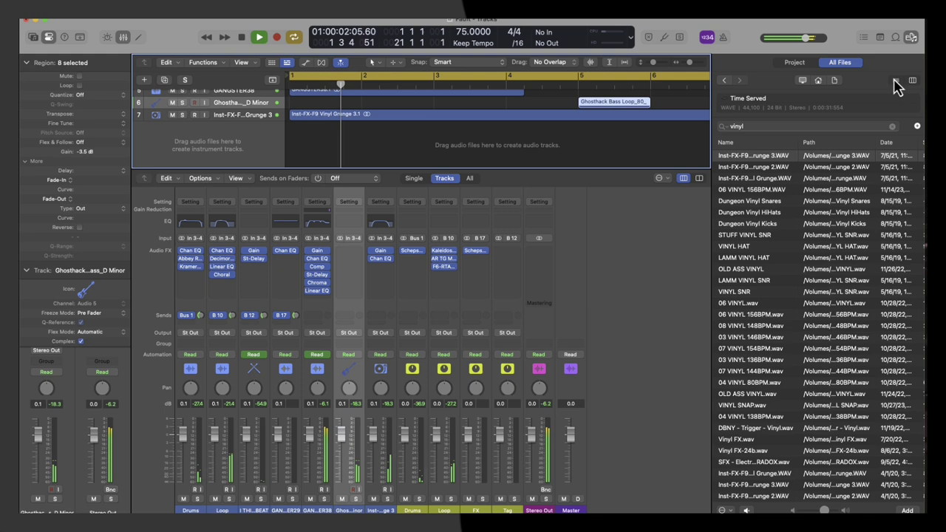
Step: Search the drive for "fx" and place one-bar TRIPPY FX regions on a new track at bars 6, 8, 10 and 12
click(775, 208)
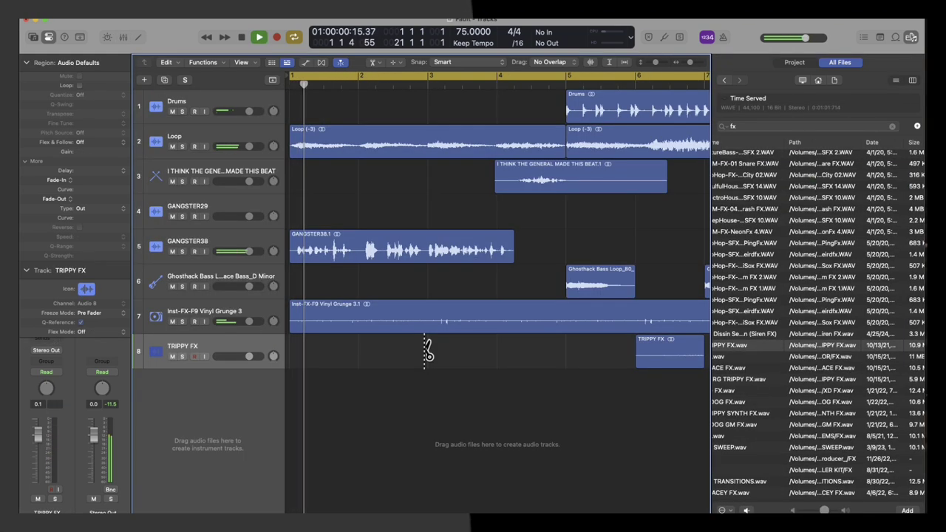
key(t)
key(t)
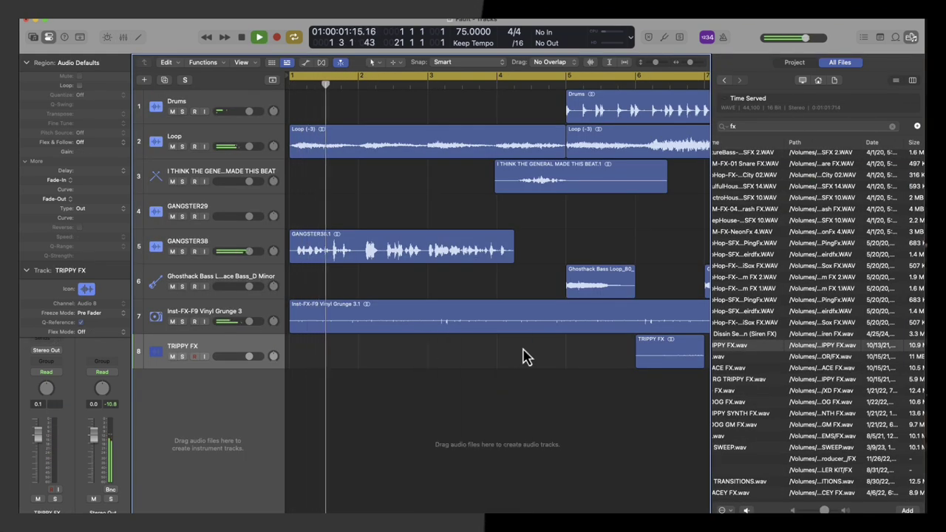
click(613, 86)
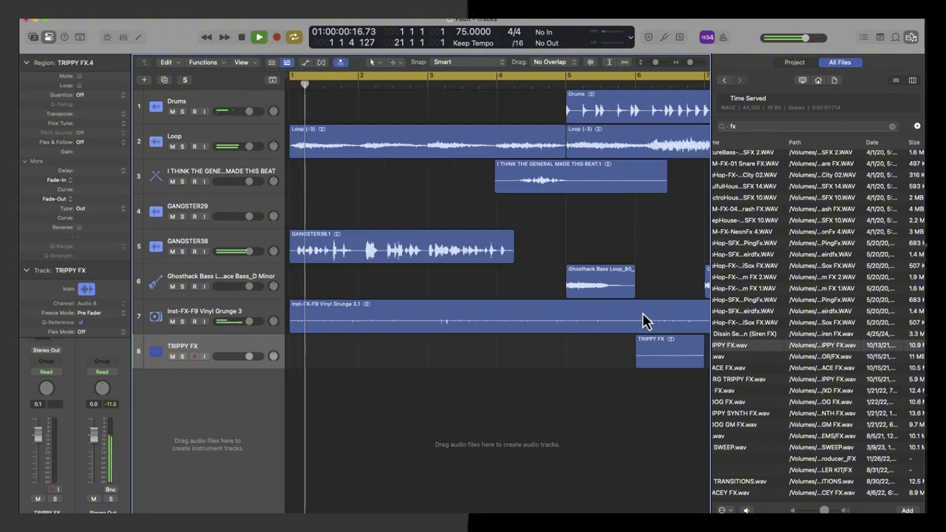
Step: Hide the file browser and inspector, and play through the whole arrangement from bar 1 to bar 21
key(f)
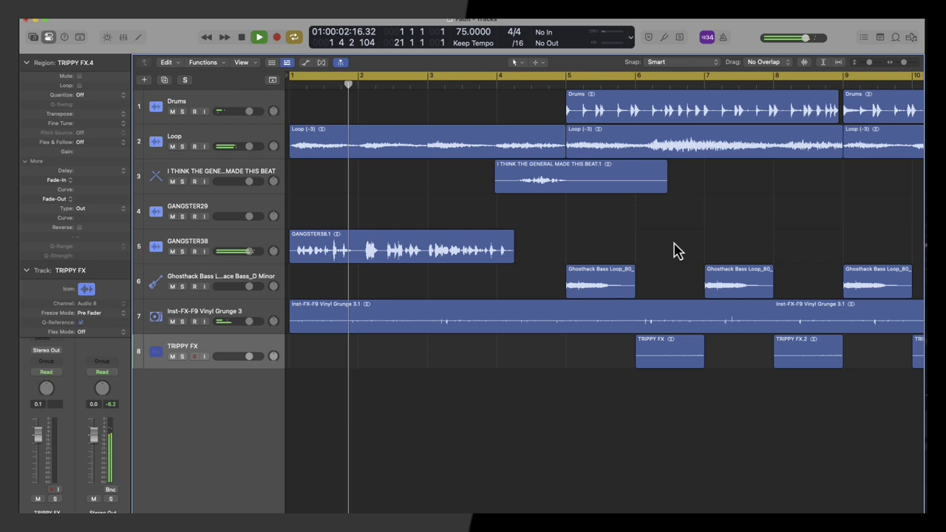
click(48, 37)
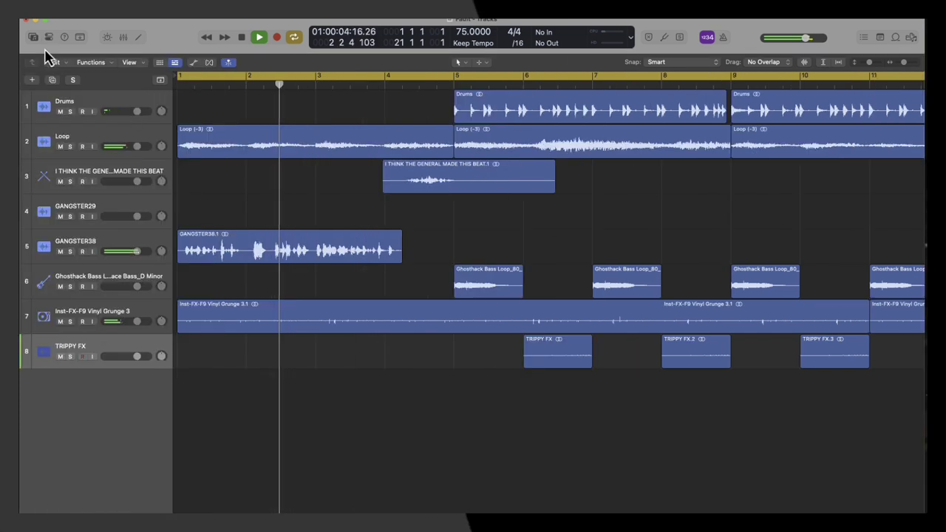
scroll(182, 175, down, 1)
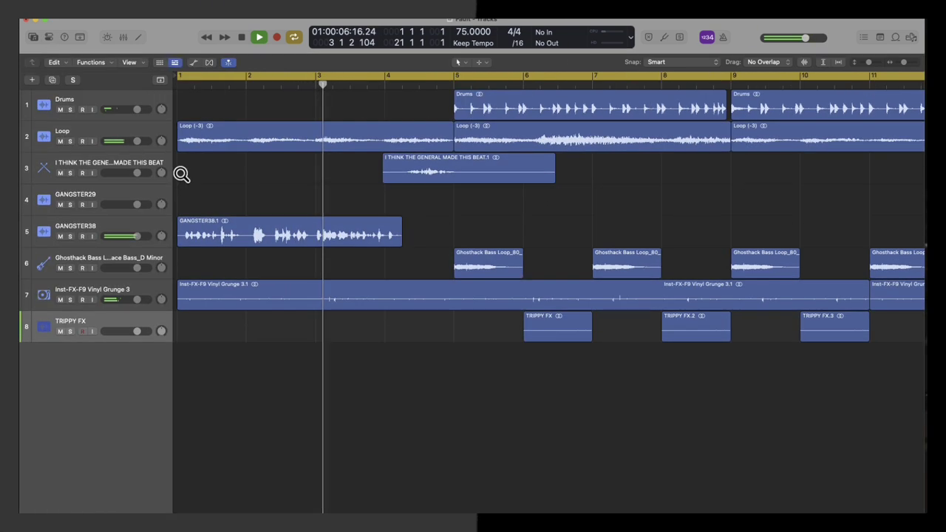
scroll(182, 175, left, 5)
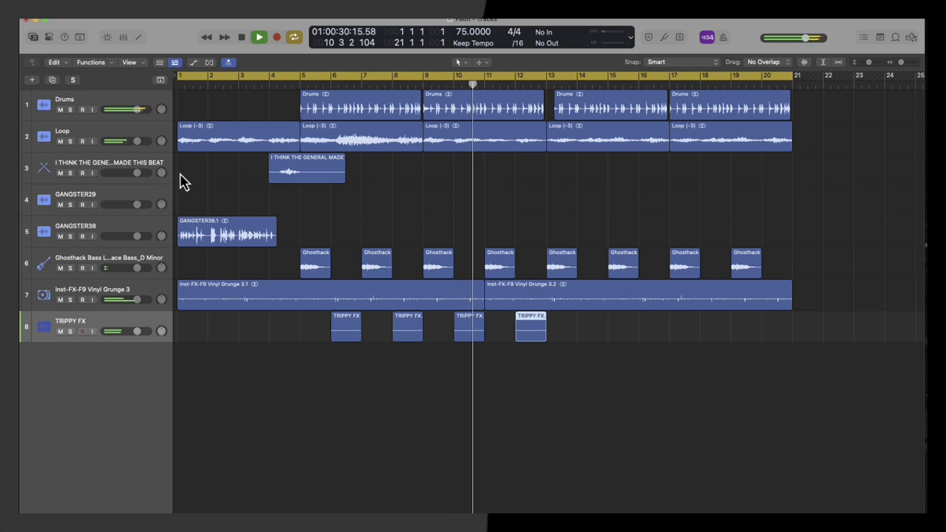
key(space)
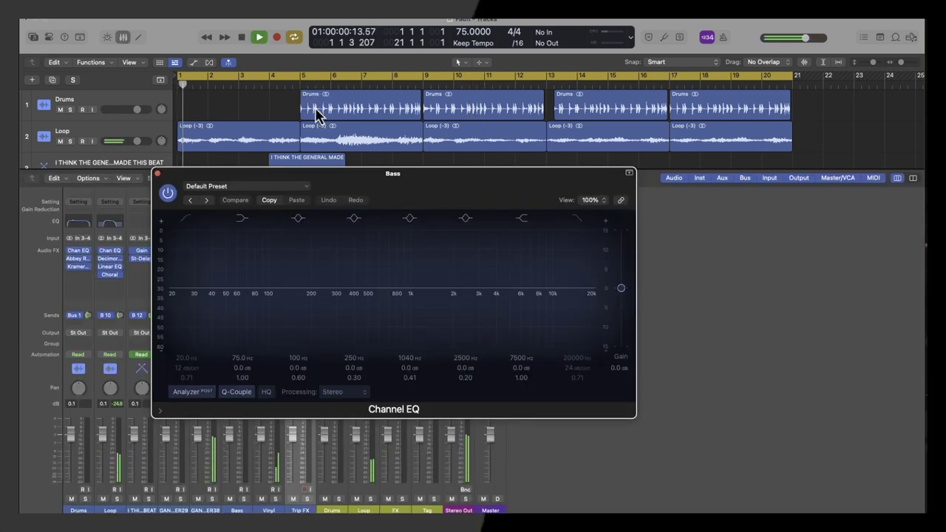
Step: Set the playback cycle to bar 5 around the first Bass region
scroll(327, 158, down, 4)
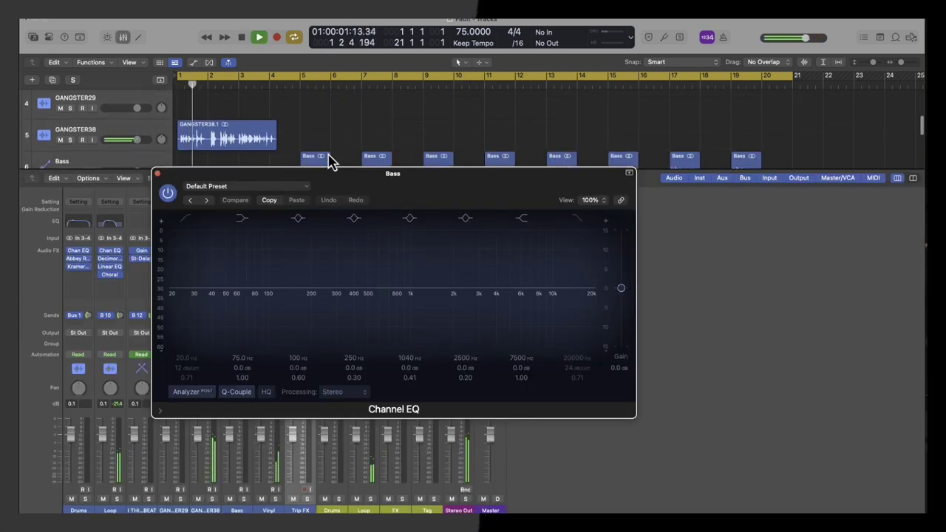
scroll(331, 161, up, 4)
right_click(320, 80)
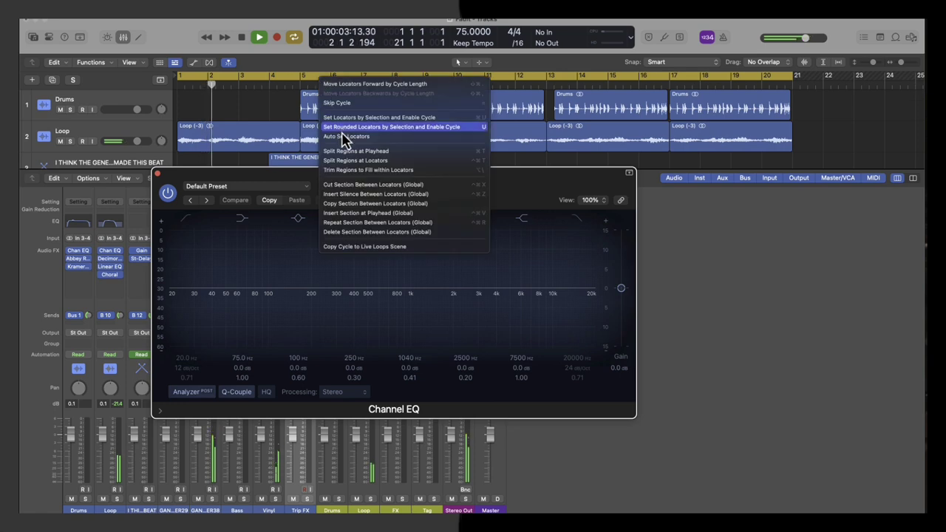
click(342, 130)
scroll(343, 144, down, 5)
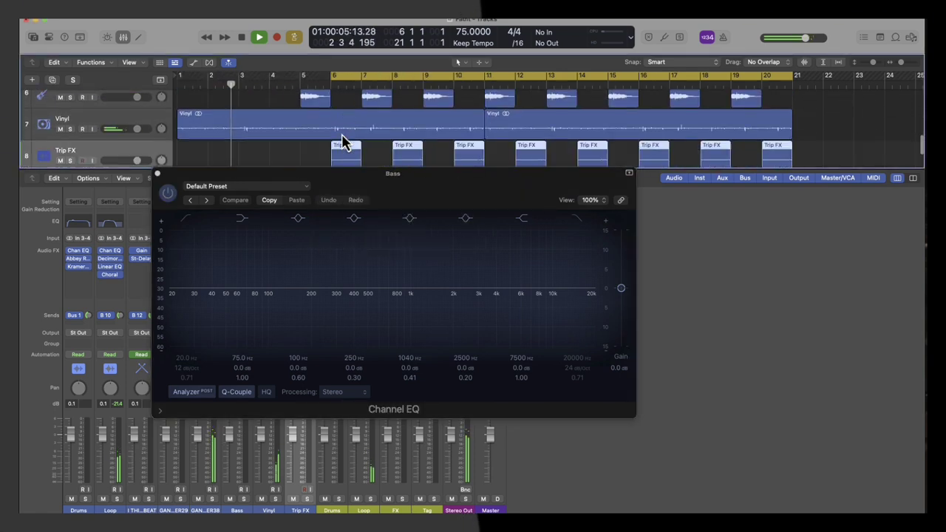
click(323, 104)
scroll(322, 103, up, 3)
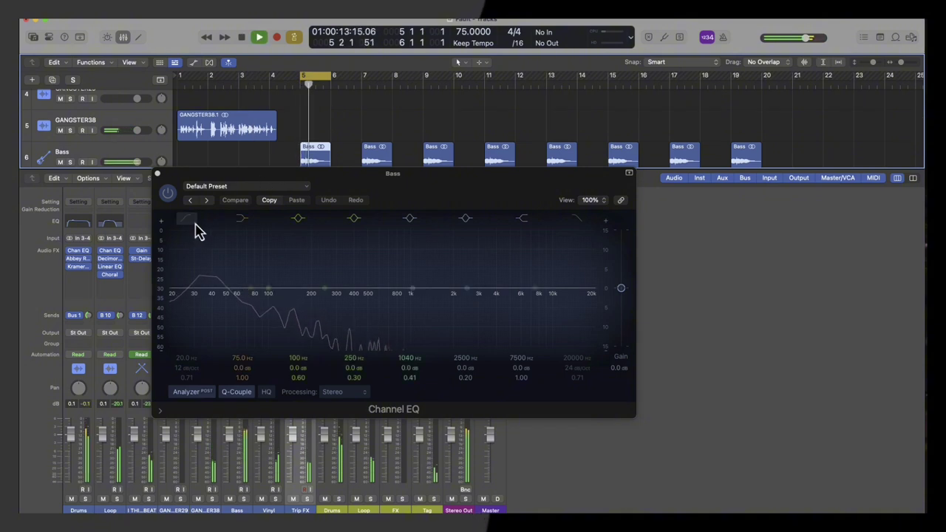
Step: Enable the low cut in the Bass Channel EQ and set it to 30.6 Hz, 48 dB/Oct and a Q of 0.64
click(180, 294)
drag(170, 305, 182, 316)
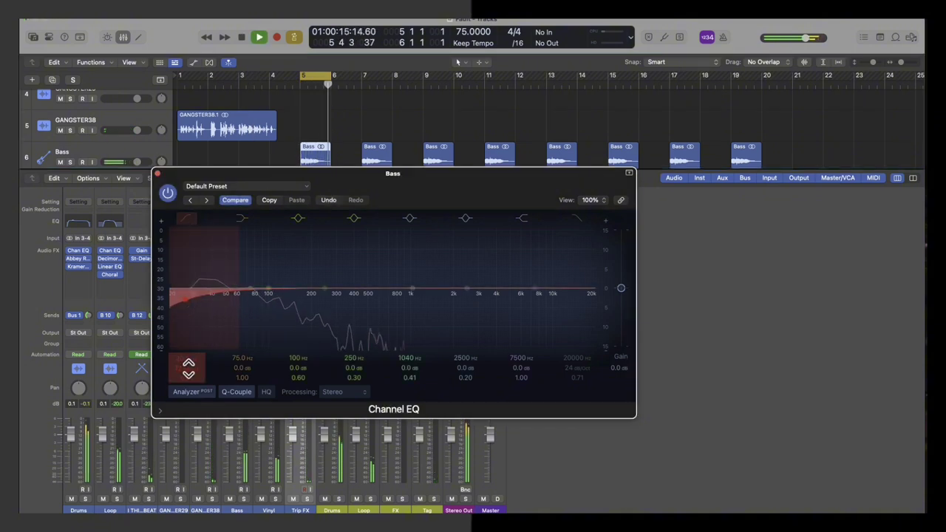
drag(188, 366, 180, 383)
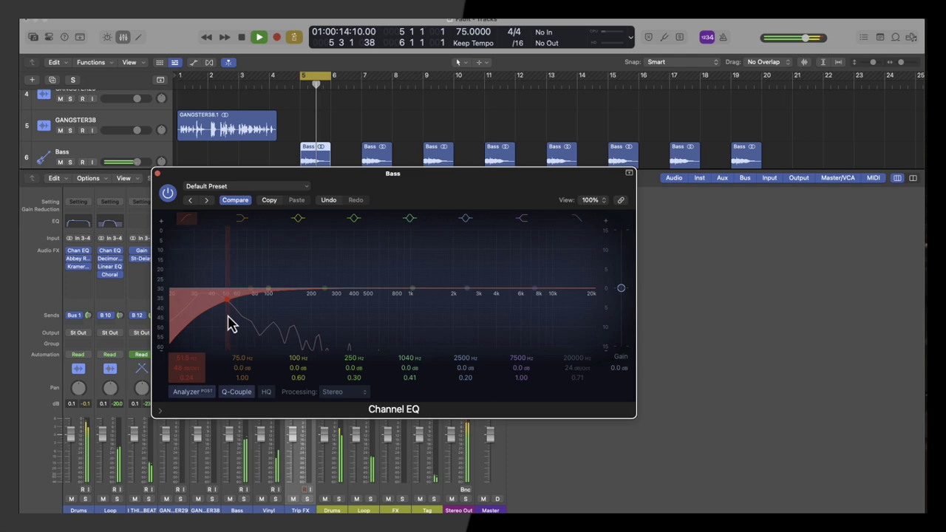
drag(231, 324, 213, 299)
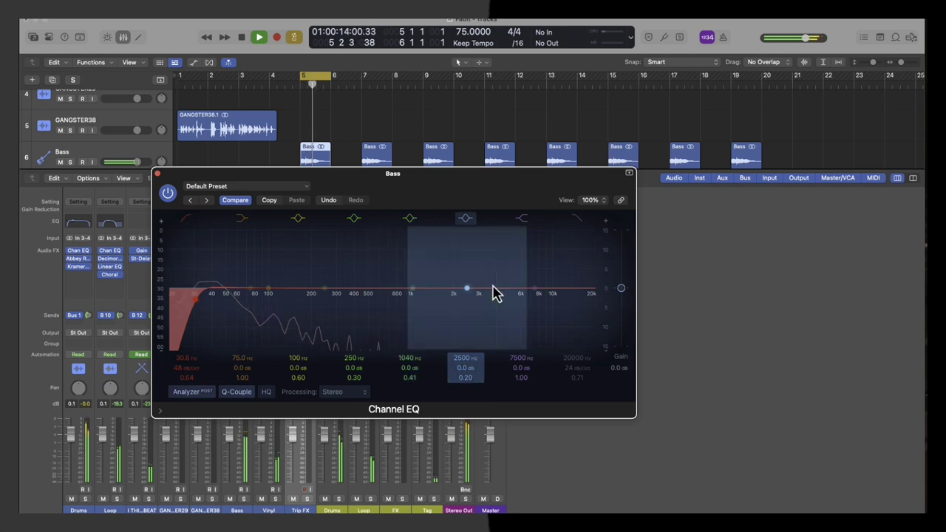
Step: Switch off the Bass EQ's high shelf after trying it at 2960 Hz, and apply a high cut at 845 Hz, 24 dB/Oct, Q 0.64
drag(534, 295, 478, 325)
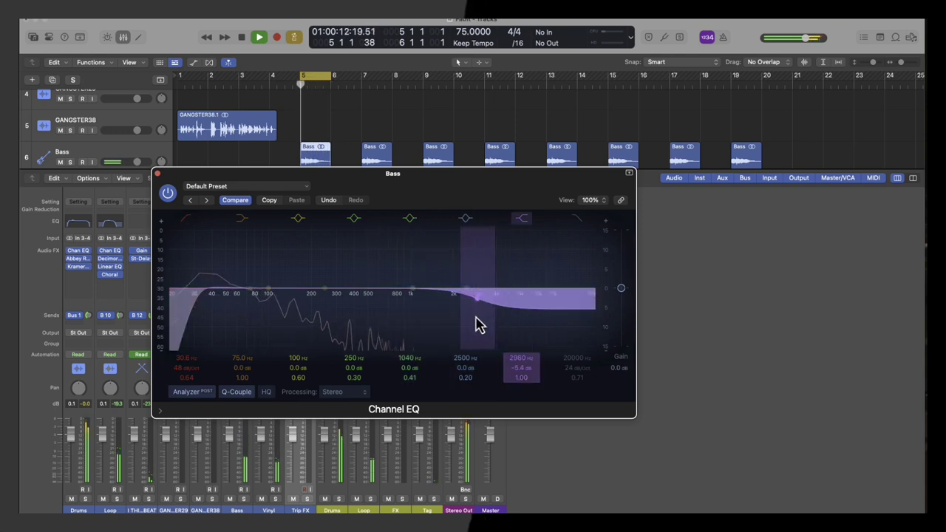
click(521, 220)
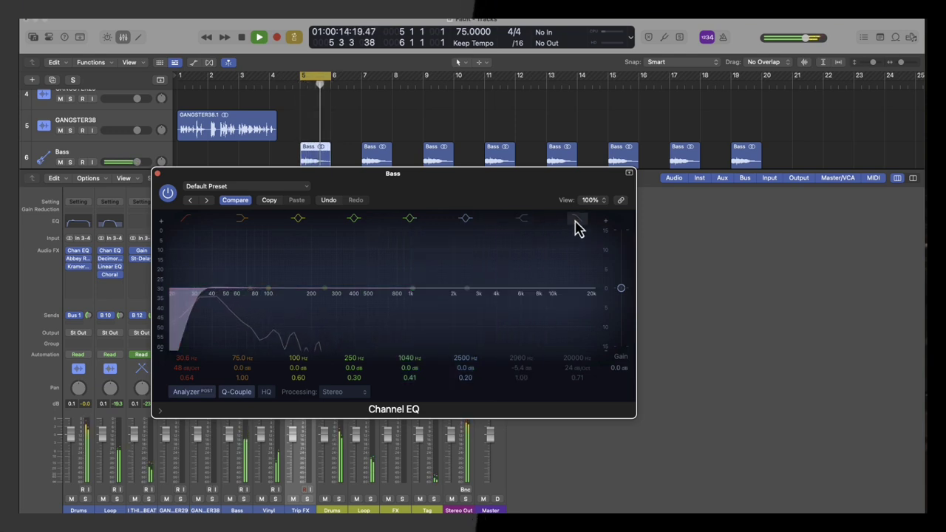
drag(591, 304, 403, 307)
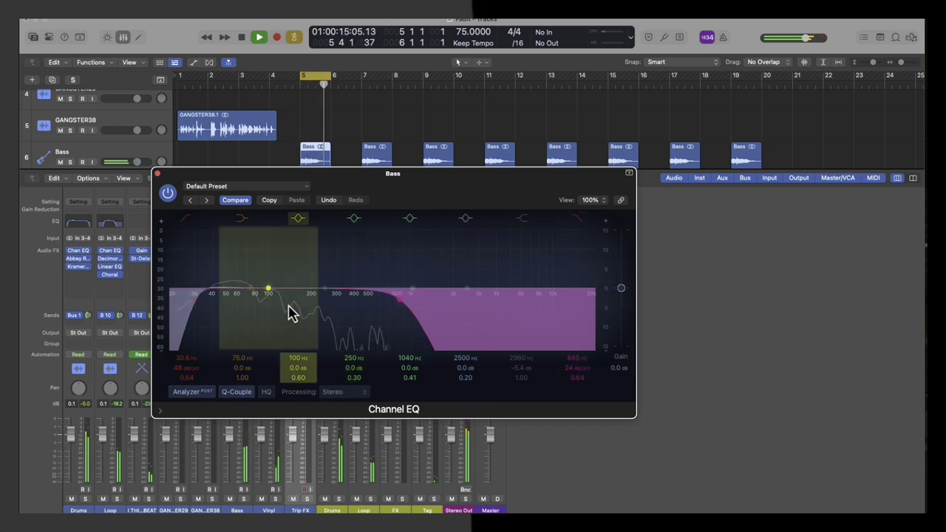
Step: Readjust the Bass EQ's low cut to about 35 Hz with a Q of 0.60 and close the equalizer
drag(202, 311, 247, 316)
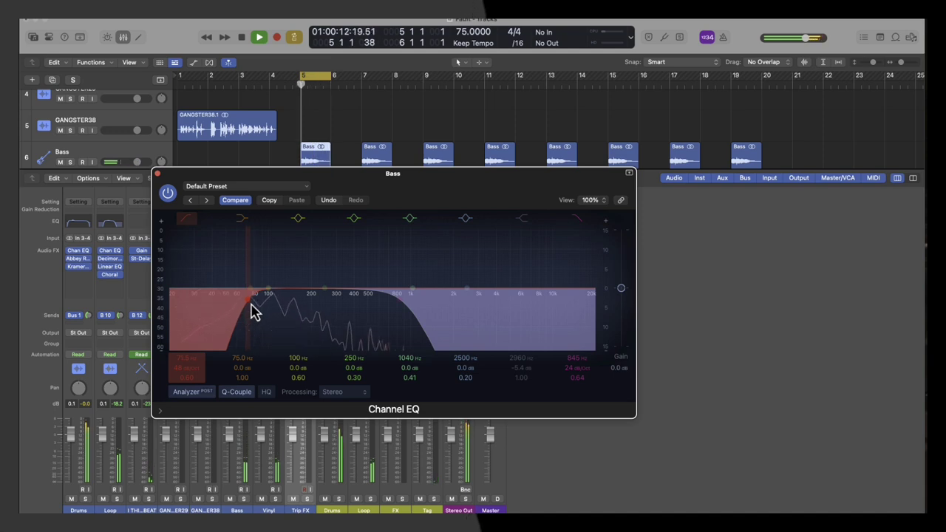
drag(251, 311, 211, 310)
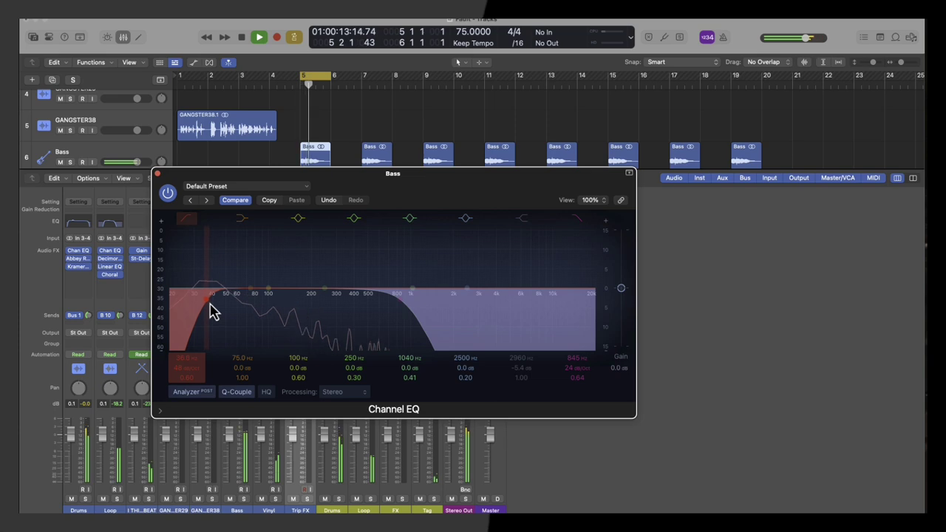
click(156, 174)
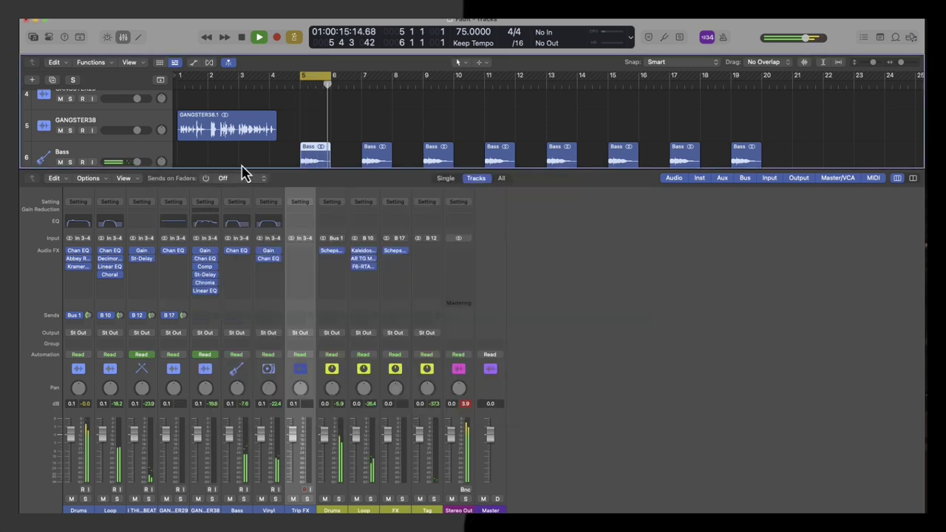
Step: Select all regions on the Bass track, set the cycle to bars 1 to 20, and play the song from the beginning
click(157, 158)
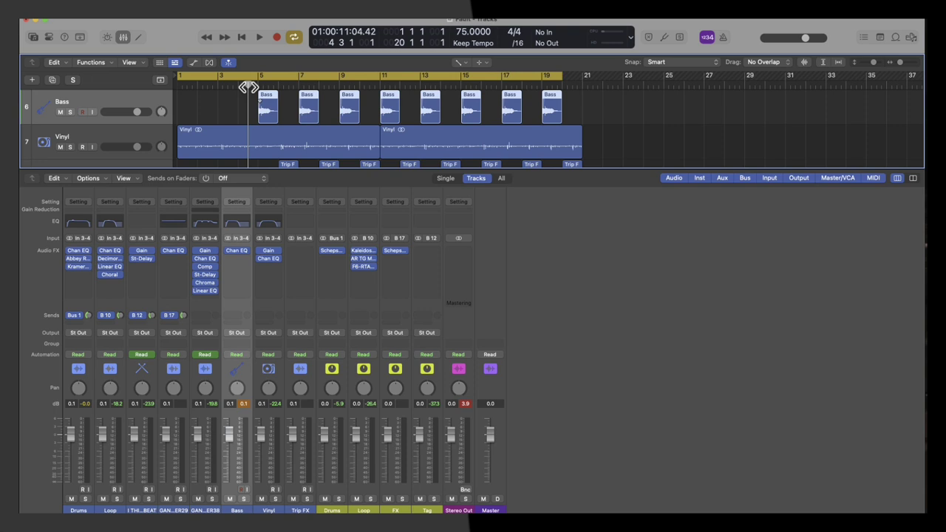
key(space)
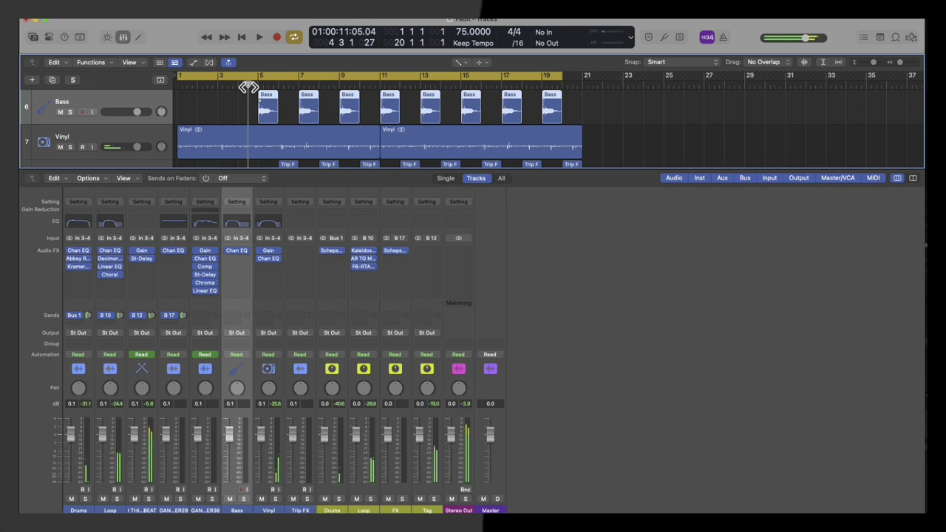
key(space)
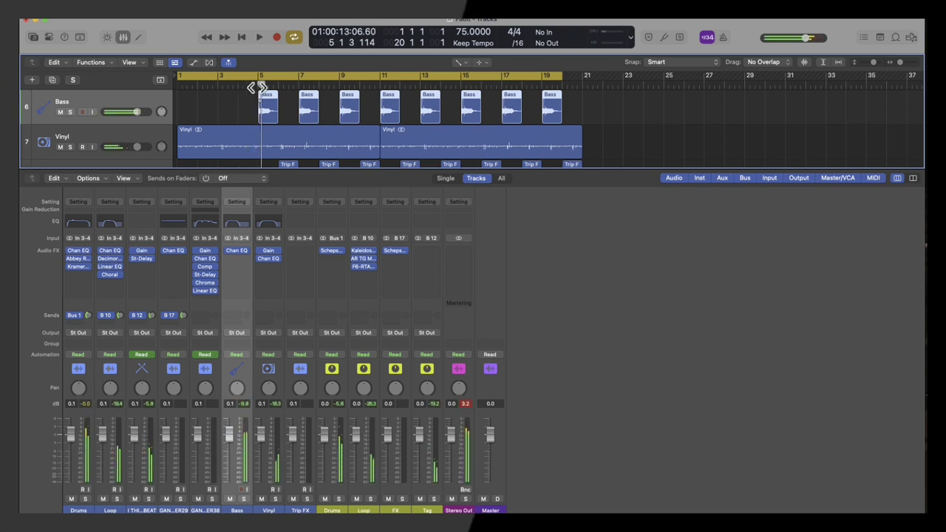
key(Return)
key(space)
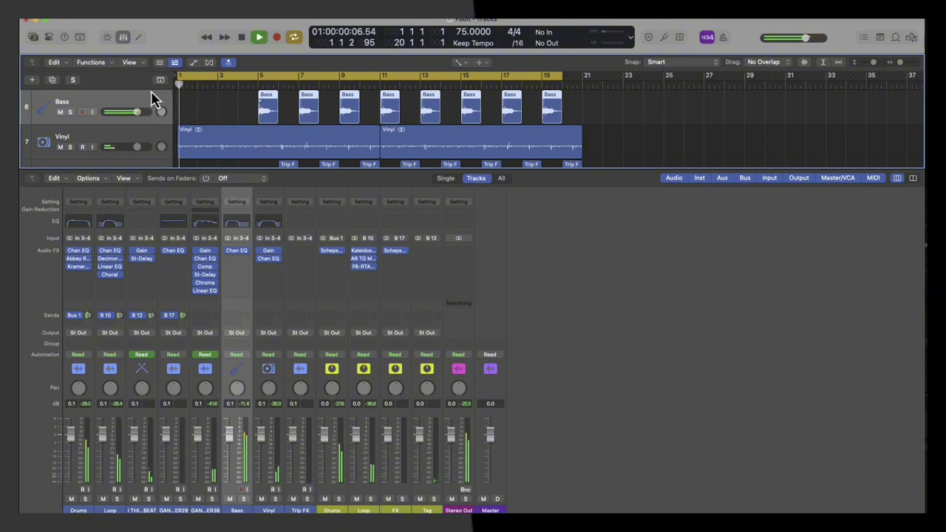
Step: Add a send from the Bass channel to Bus 27 and set its level to about -13.8 dB
scroll(153, 100, down, 3)
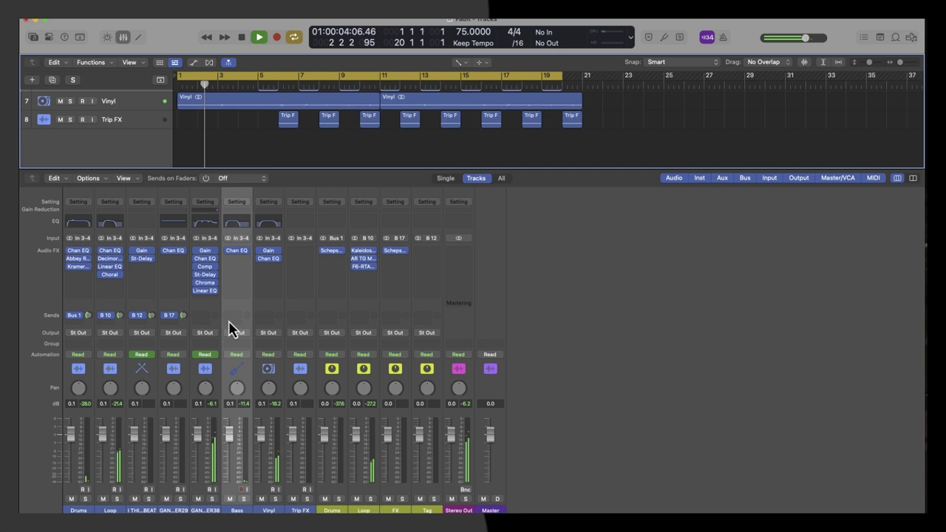
click(234, 318)
mouse_move(243, 331)
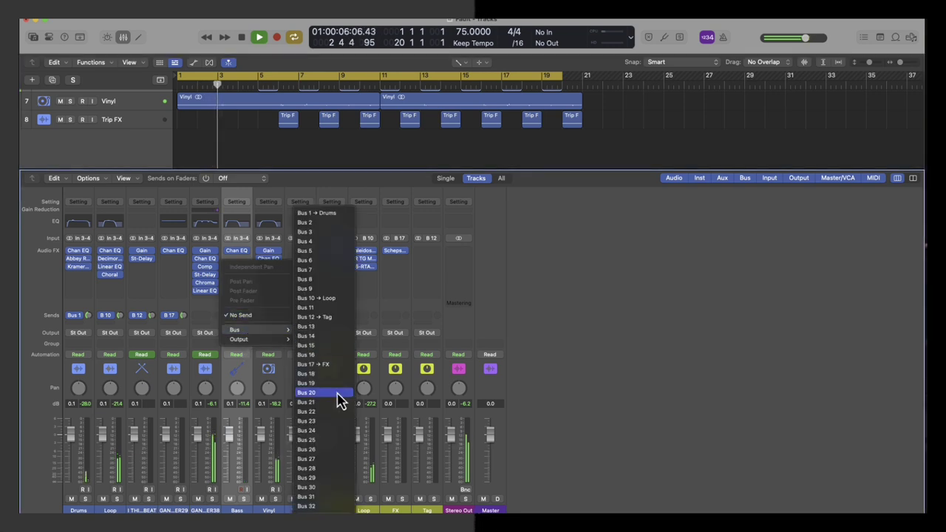
click(329, 459)
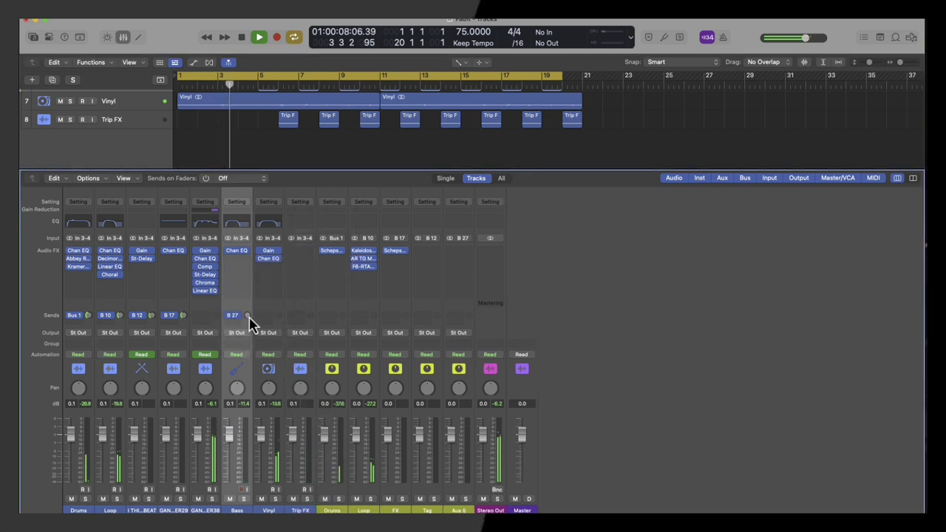
drag(242, 286, 242, 285)
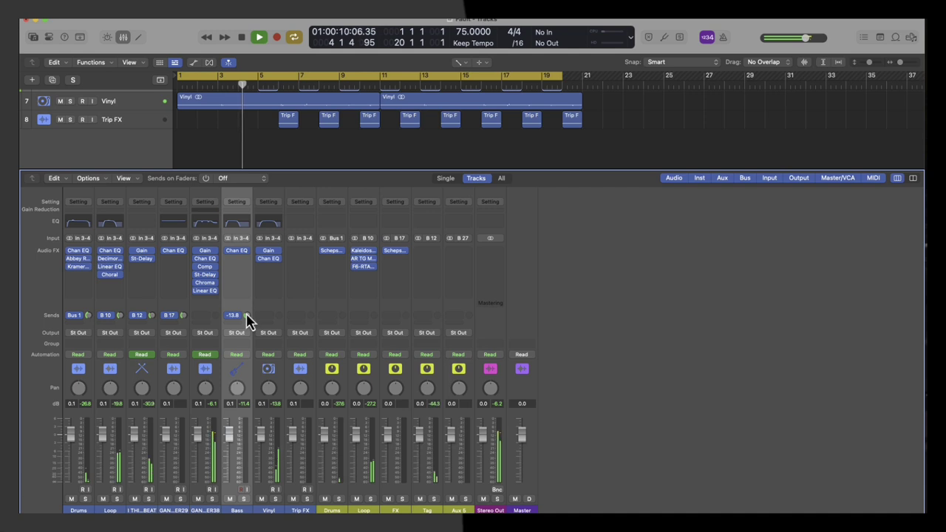
Step: Add a send from the Vinyl channel to Bus 1 (Drums) and set its level to about -17.8 dB
click(270, 318)
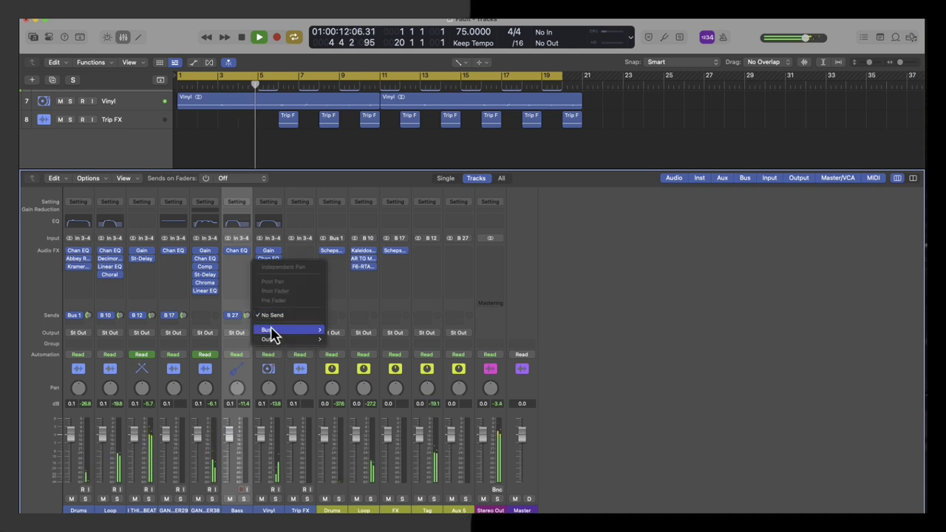
mouse_move(303, 331)
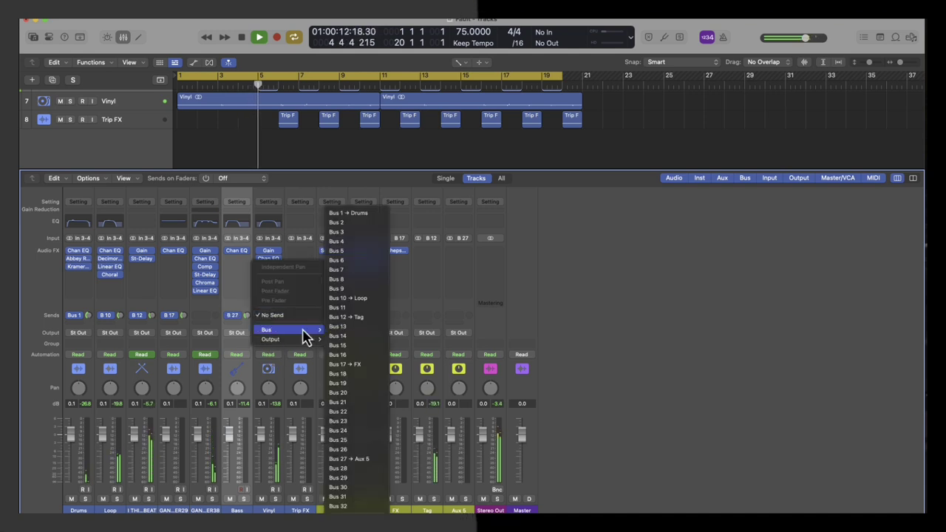
click(351, 213)
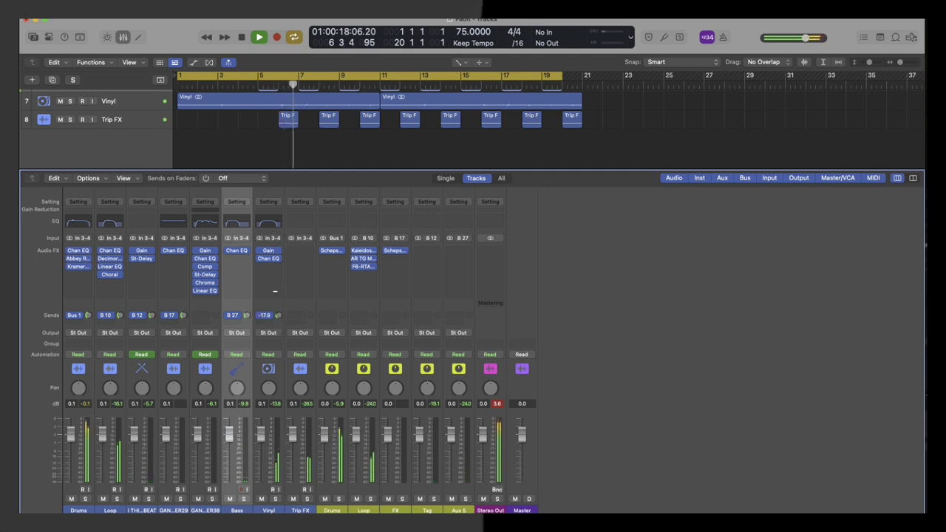
drag(275, 293, 275, 293)
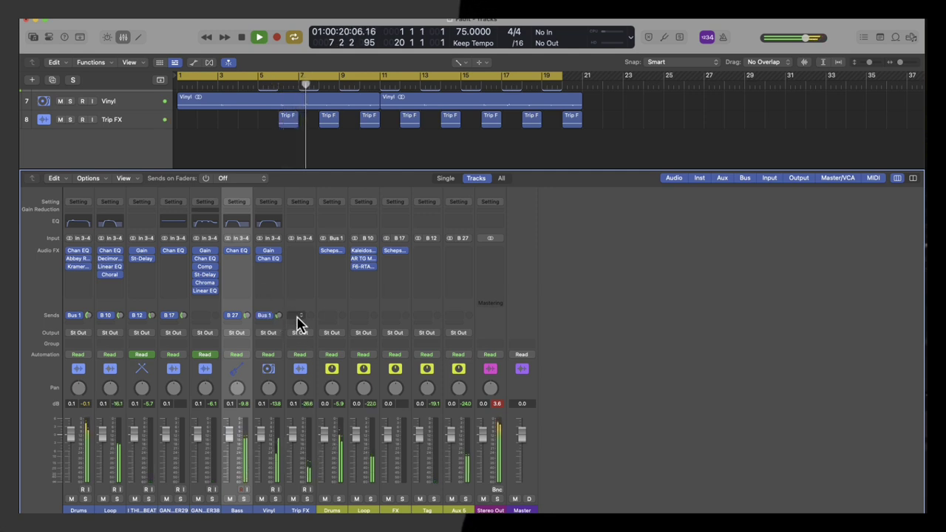
Step: Add a send from the Trip FX channel to Bus 10 (Loop) and raise its send level
click(298, 316)
mouse_move(304, 330)
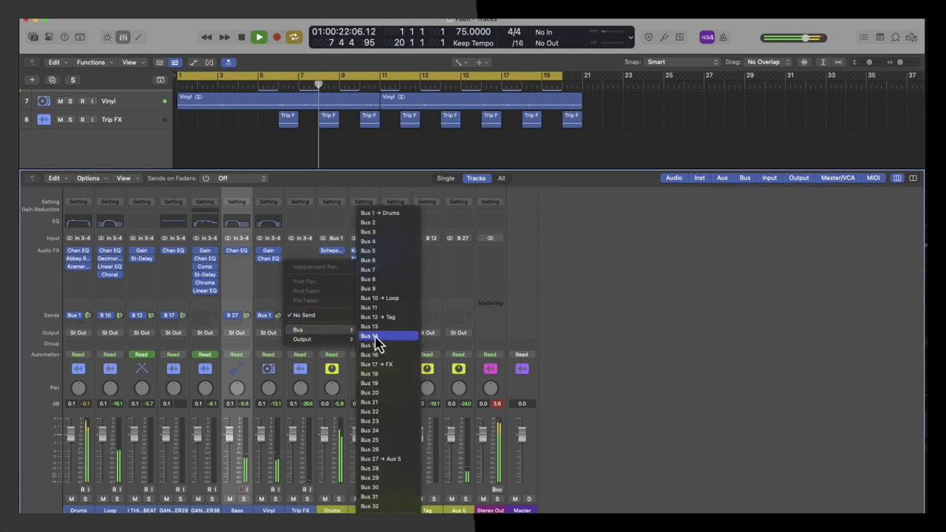
click(373, 300)
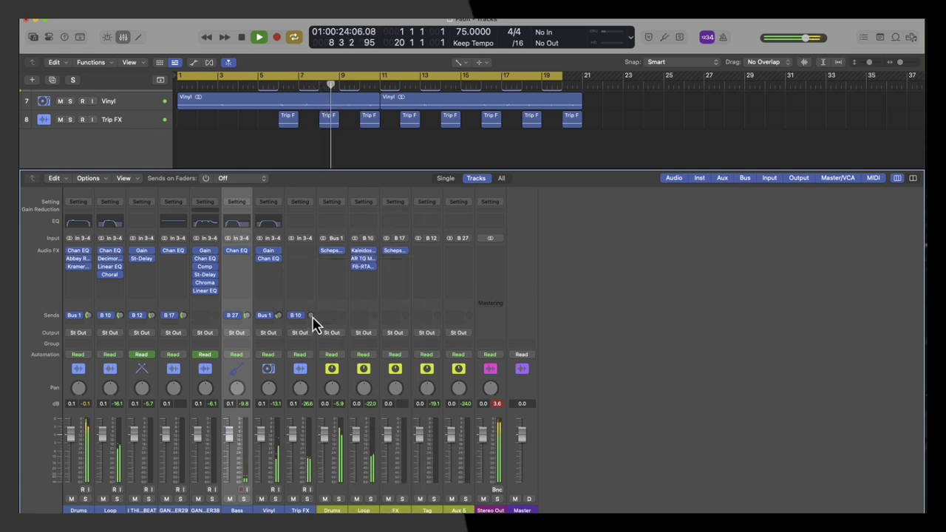
drag(309, 299, 308, 297)
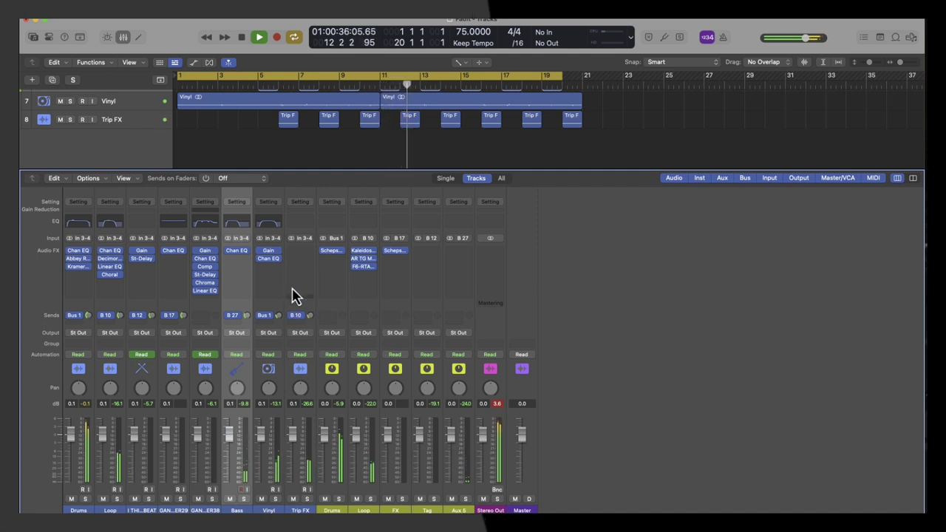
Step: Add a Channel EQ to Trip FX with a high cut at 6350 Hz, 24 dB/Oct, and a raised low cut, and close it
double_click(299, 223)
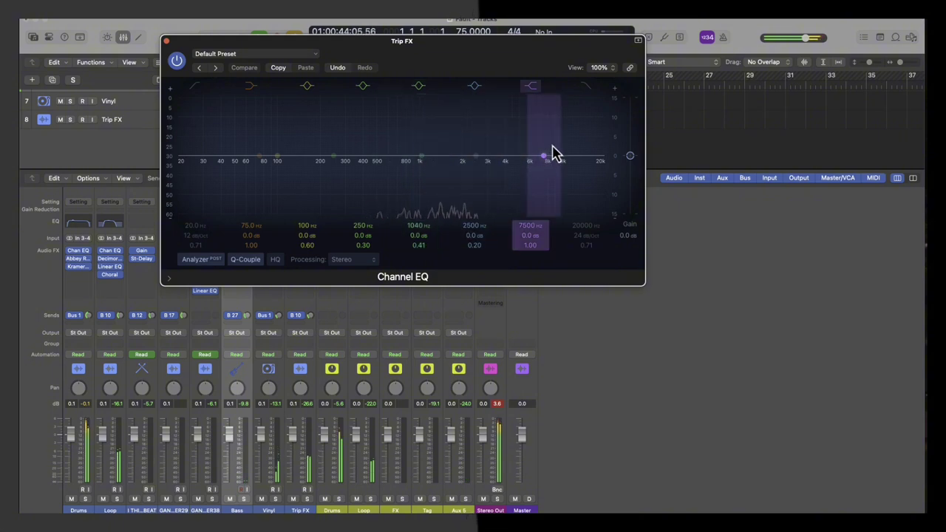
drag(589, 175, 527, 179)
click(196, 87)
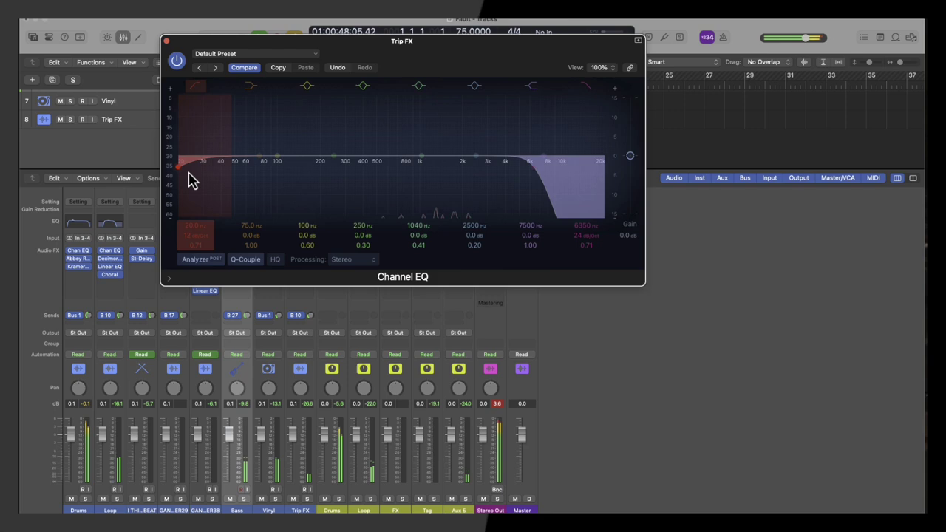
drag(188, 179, 282, 164)
click(167, 40)
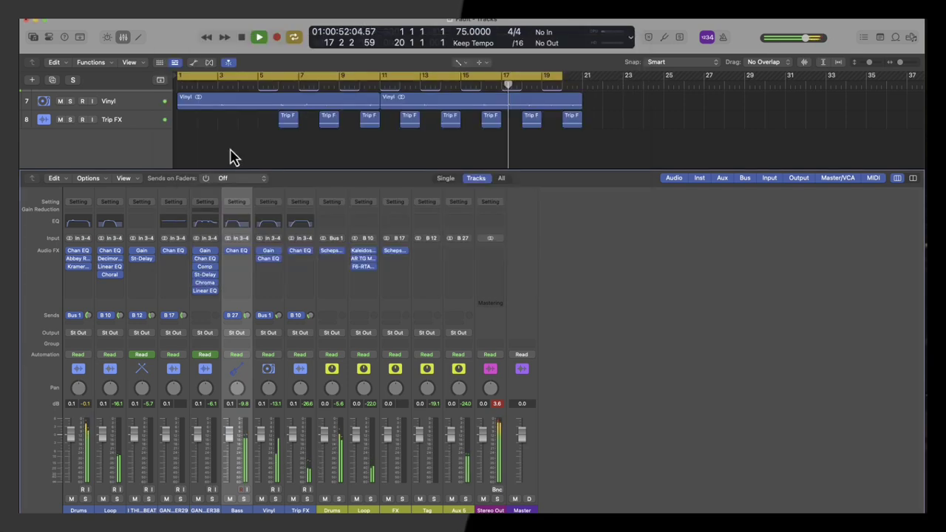
Step: Extend the cycle to bar 21 and let the arrangement play through and restart from bar 1
scroll(320, 158, up, 6)
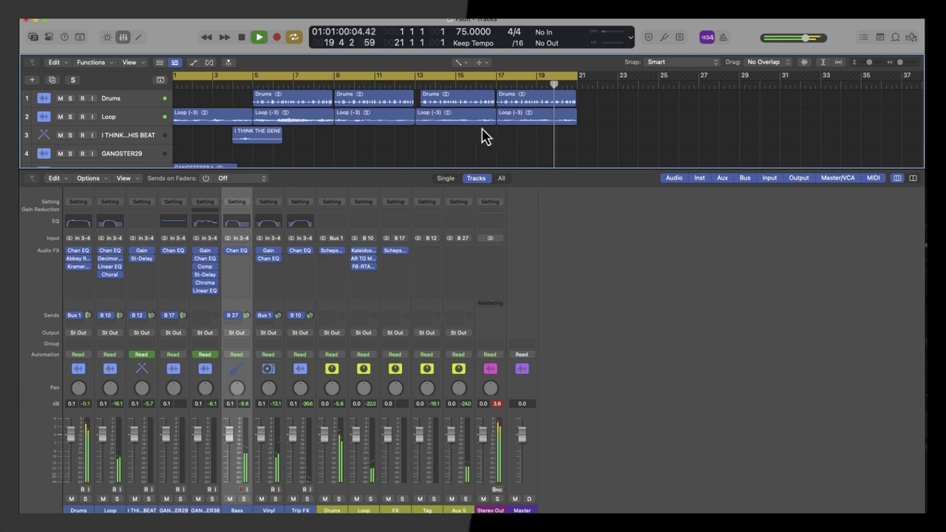
scroll(481, 137, down, 2)
scroll(482, 137, up, 2)
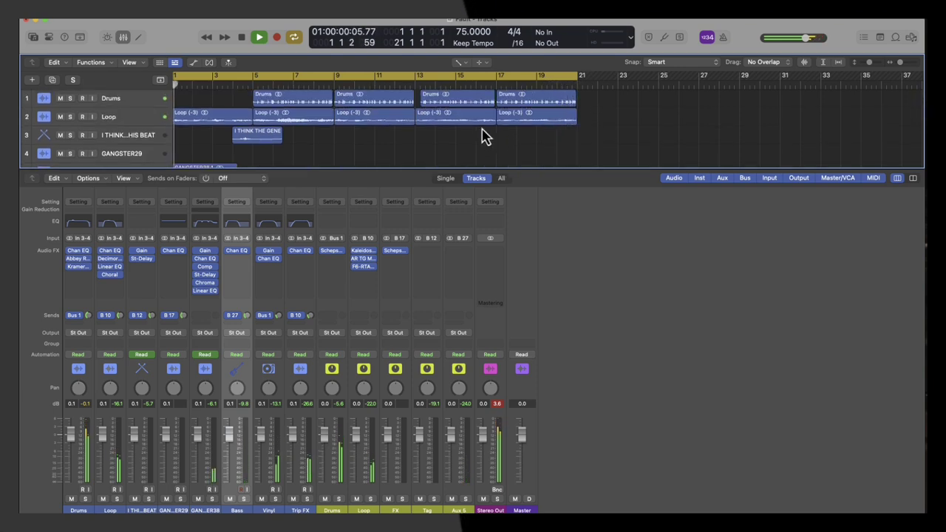
Step: Insert the dual-mono Waves Submarine (m) plug-in on the Bass channel, below its Channel EQ
scroll(482, 137, down, 5)
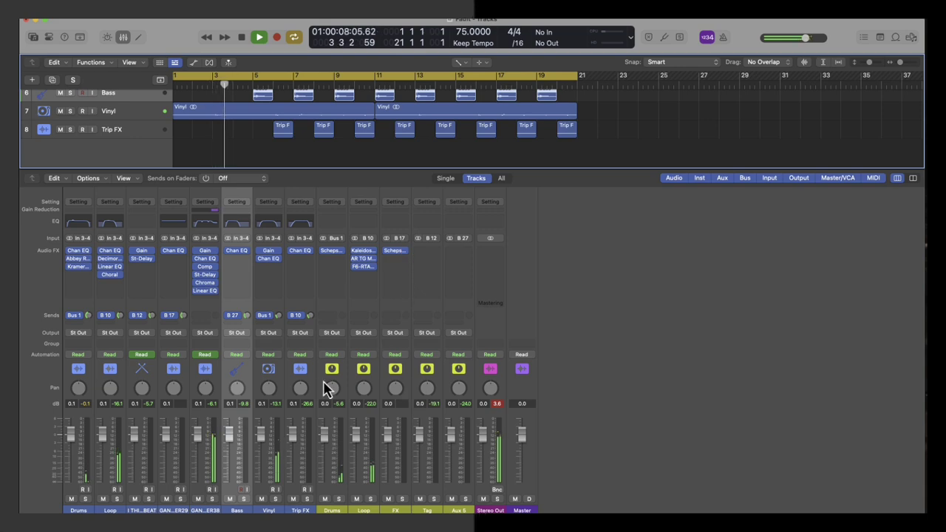
click(241, 262)
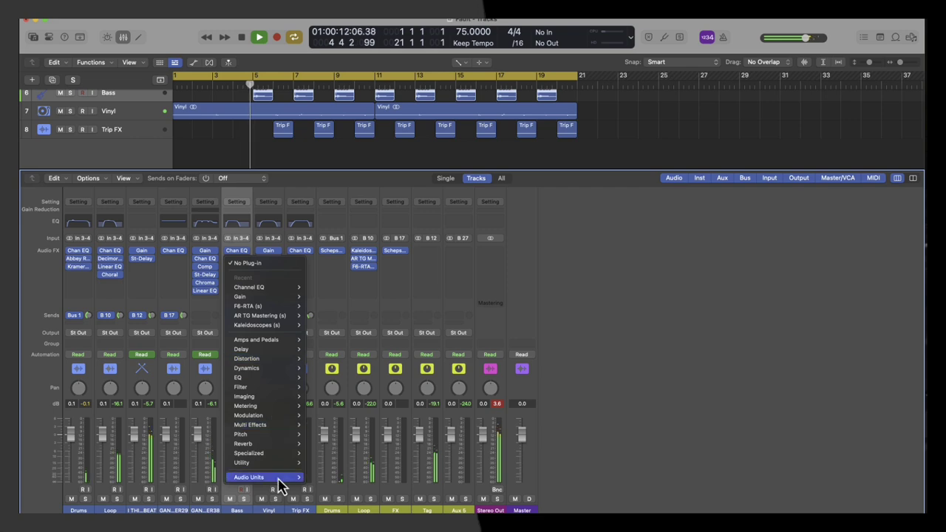
mouse_move(269, 477)
mouse_move(344, 526)
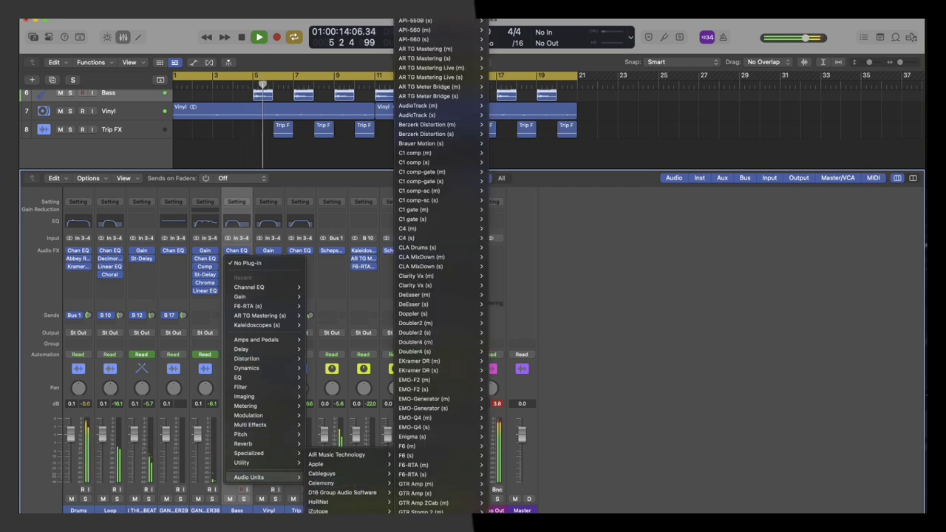
scroll(440, 340, down, 10)
scroll(441, 340, up, 4)
scroll(441, 340, down, 4)
scroll(440, 266, down, 20)
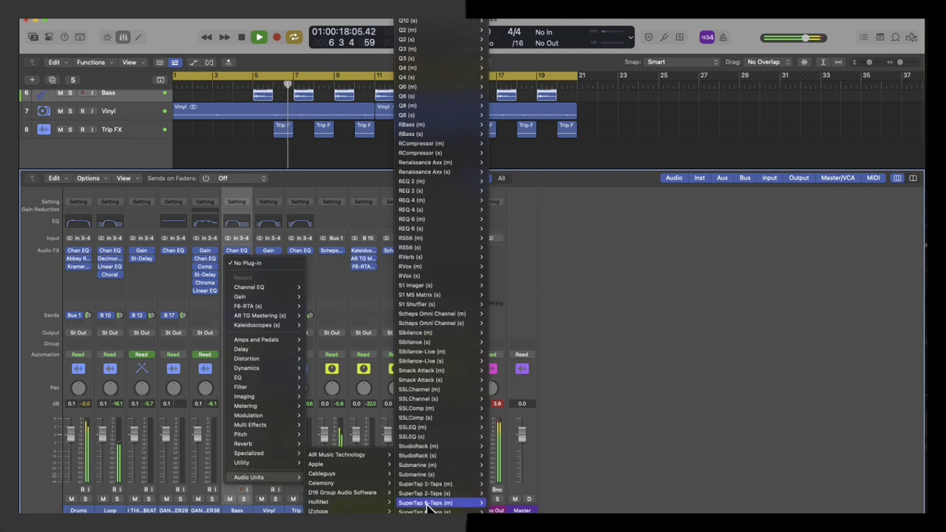
mouse_move(428, 458)
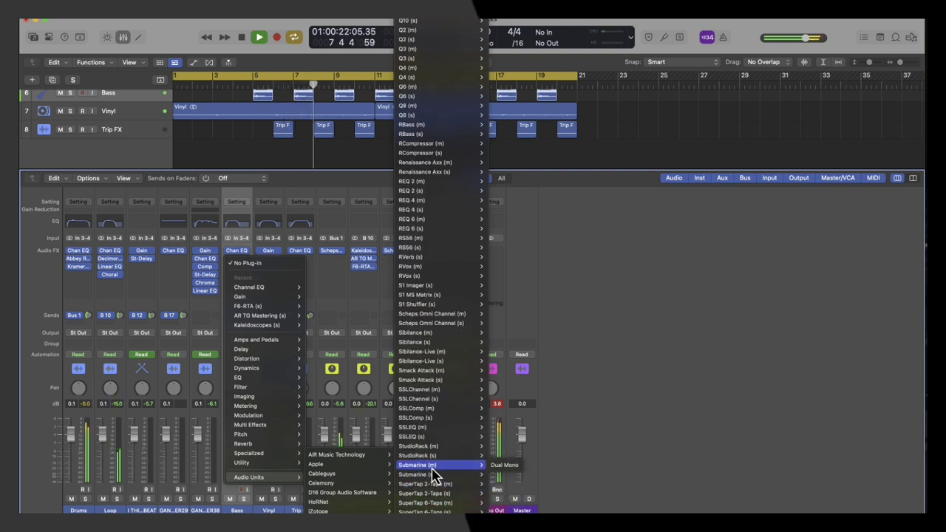
click(505, 465)
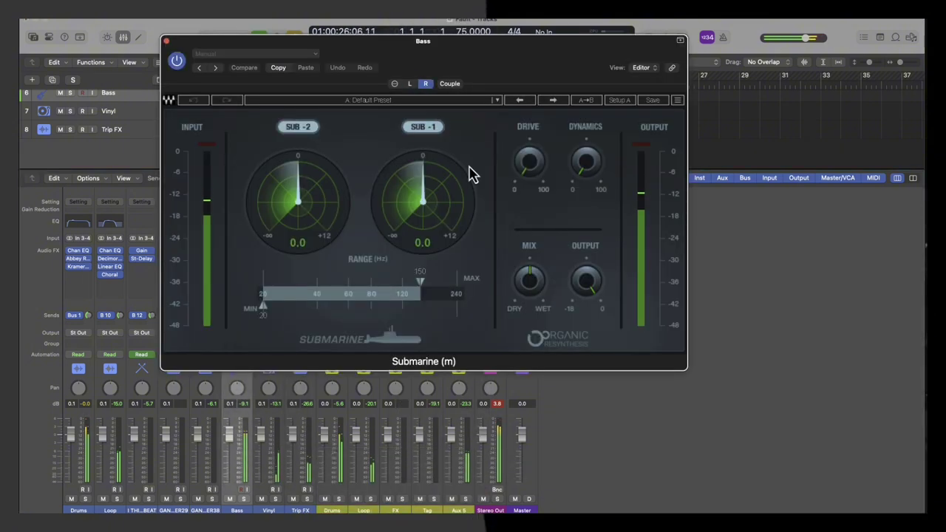
Step: Raise Submarine's Drive and Dynamics slightly on the Bass right channel, nudge the Mix, and close the plug-in
drag(528, 180, 520, 161)
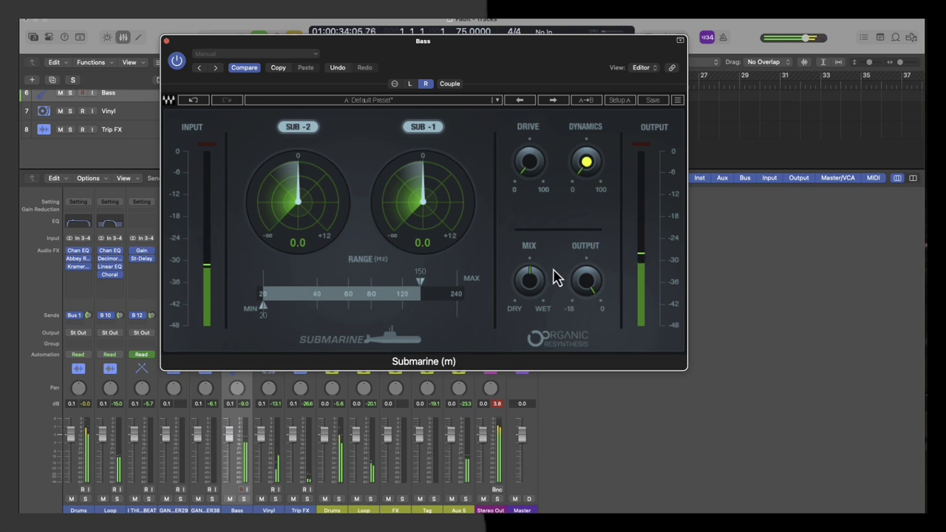
drag(530, 164, 520, 137)
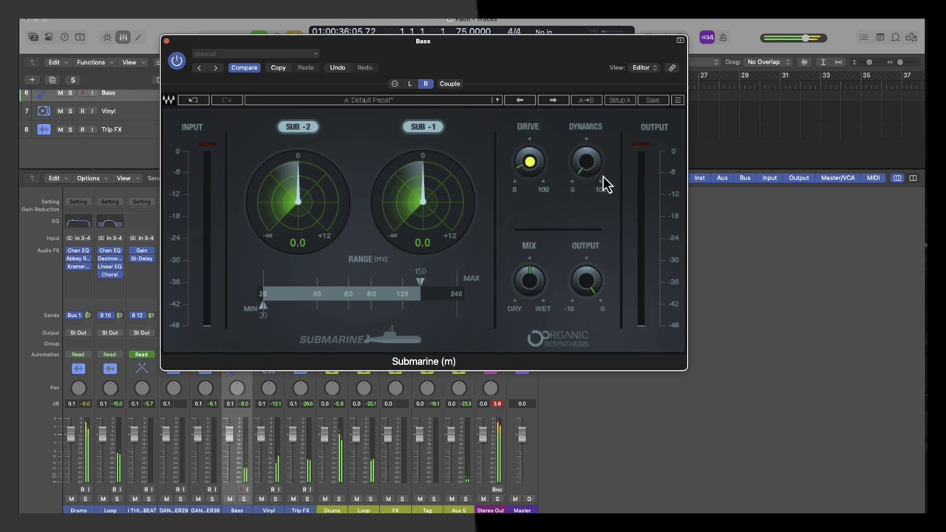
drag(588, 164, 578, 139)
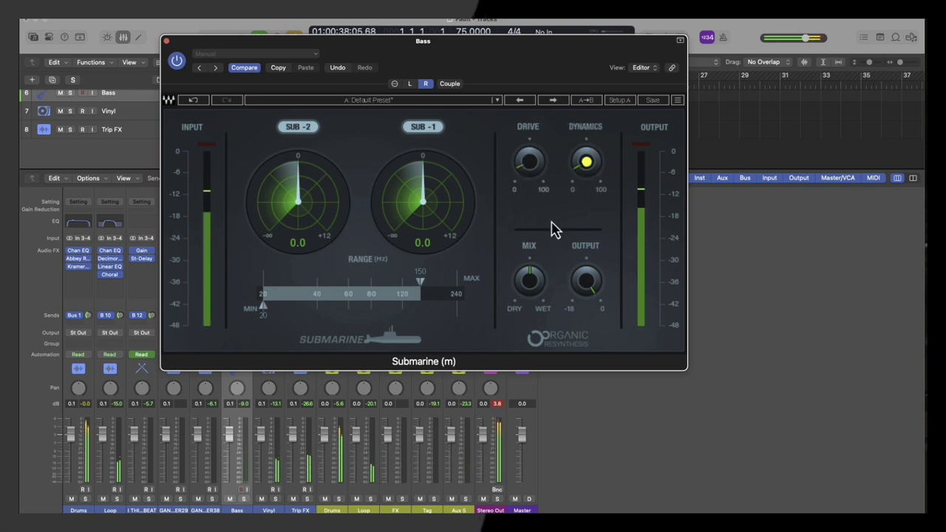
drag(523, 168, 520, 148)
drag(588, 173, 584, 158)
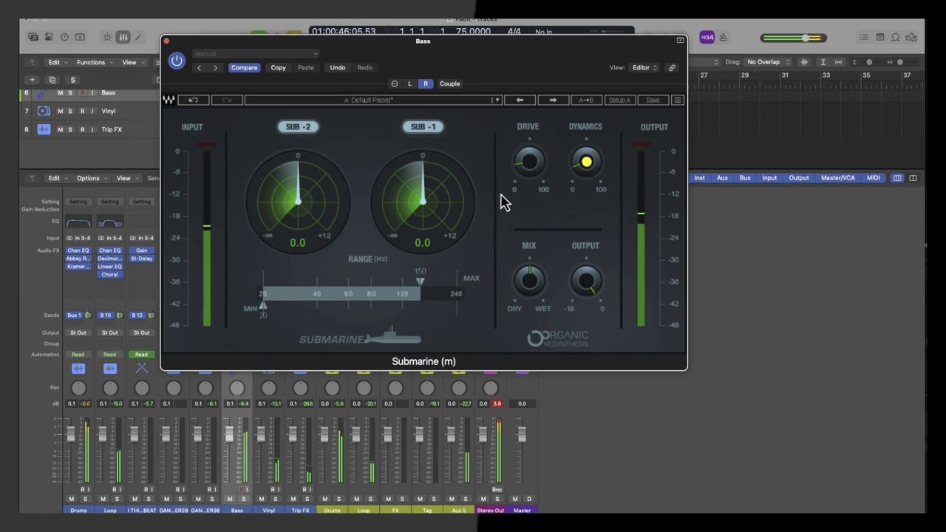
mouse_move(576, 173)
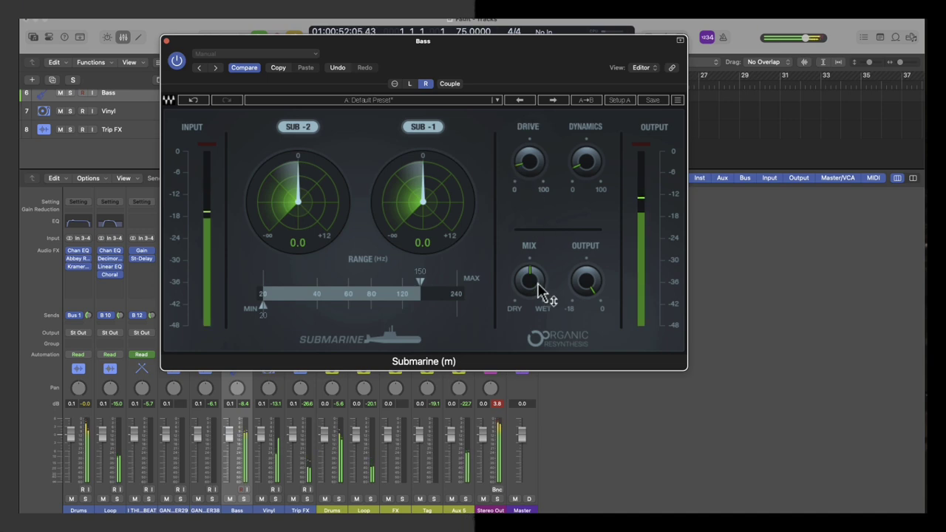
drag(530, 288, 528, 280)
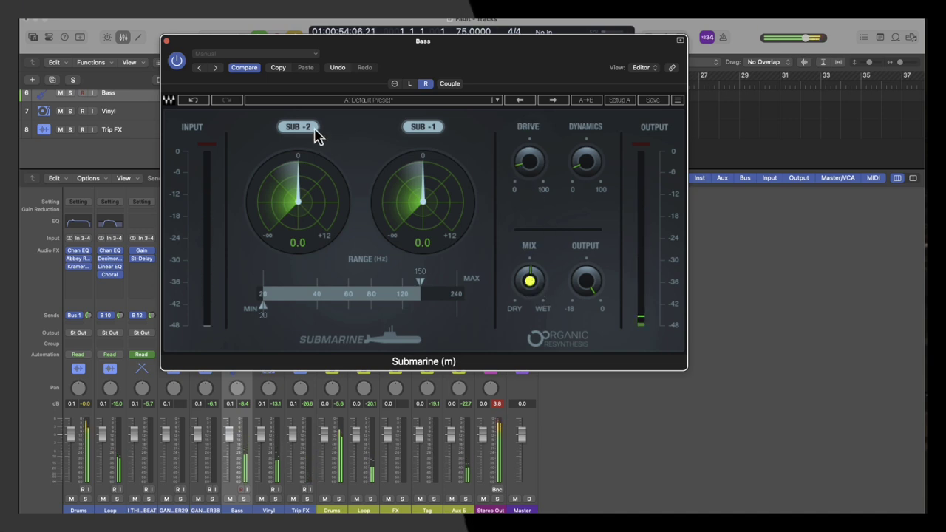
click(166, 42)
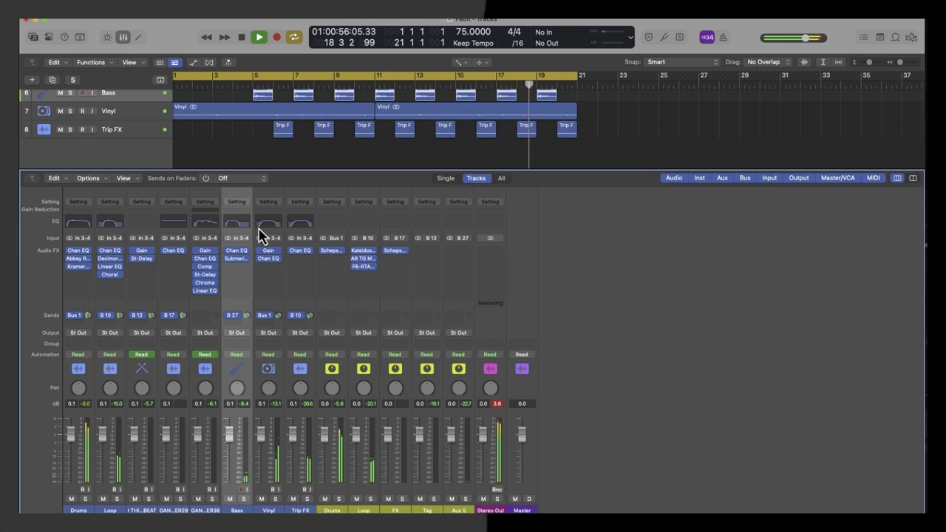
Step: Insert the dual-mono Waves Berzerk Distortion (m) plug-in on the Bass channel below Submarine
click(248, 274)
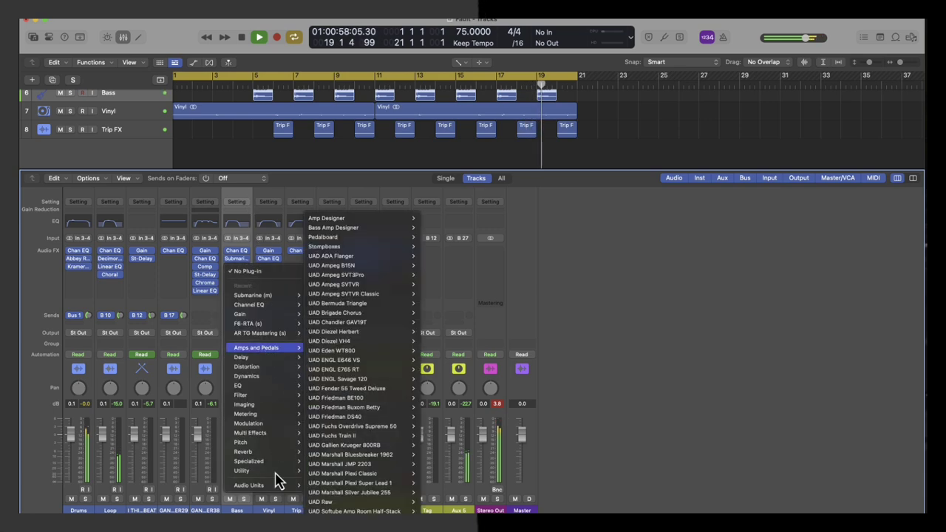
mouse_move(275, 486)
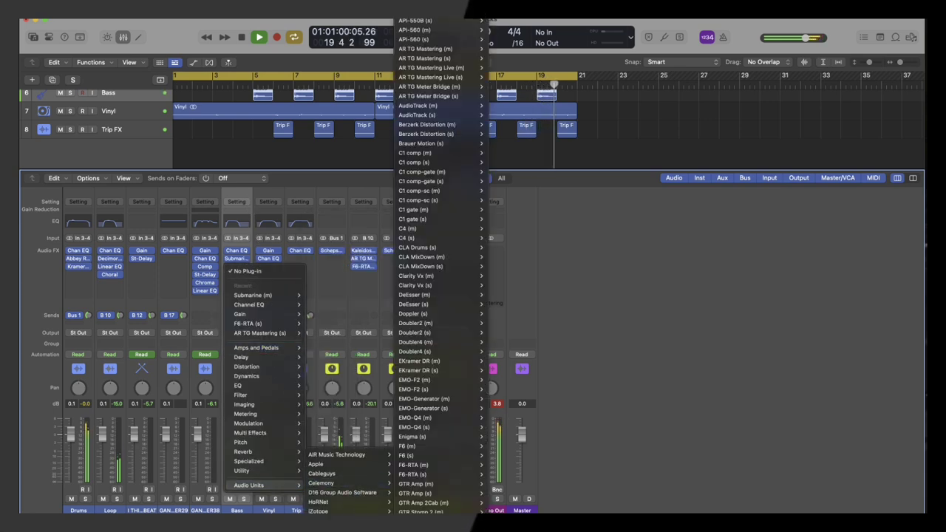
mouse_move(361, 511)
scroll(411, 493, down, 15)
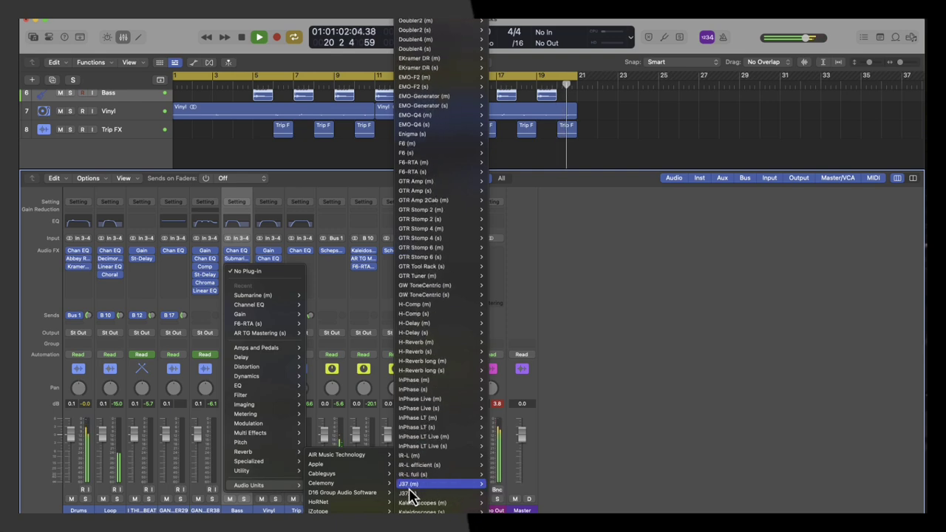
scroll(410, 494, up, 10)
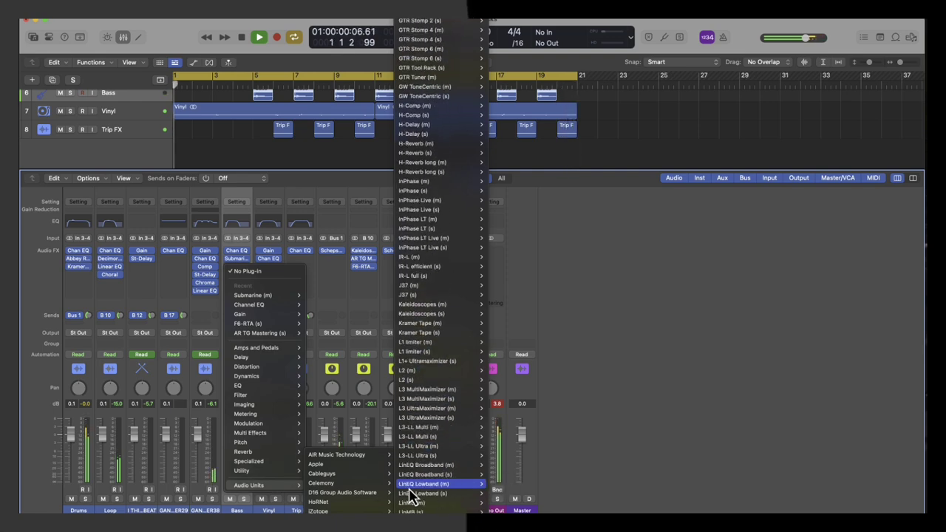
scroll(416, 325, up, 5)
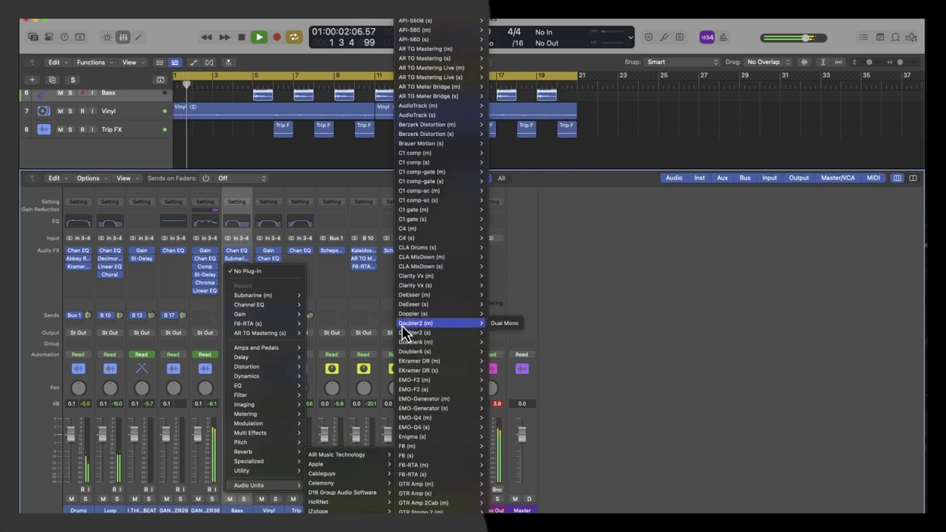
click(507, 127)
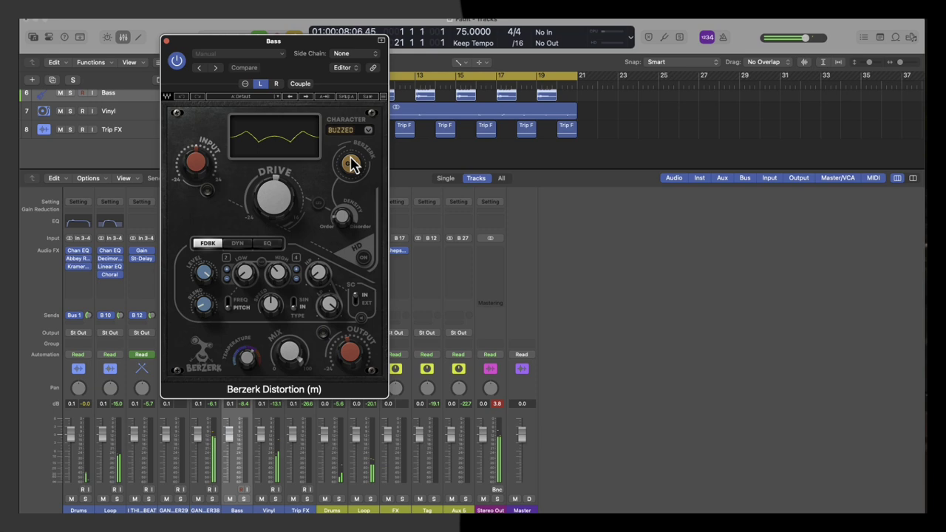
Step: Keep Berzerk Distortion's Default preset, then lower its Drive and slightly reduce its Input
click(278, 97)
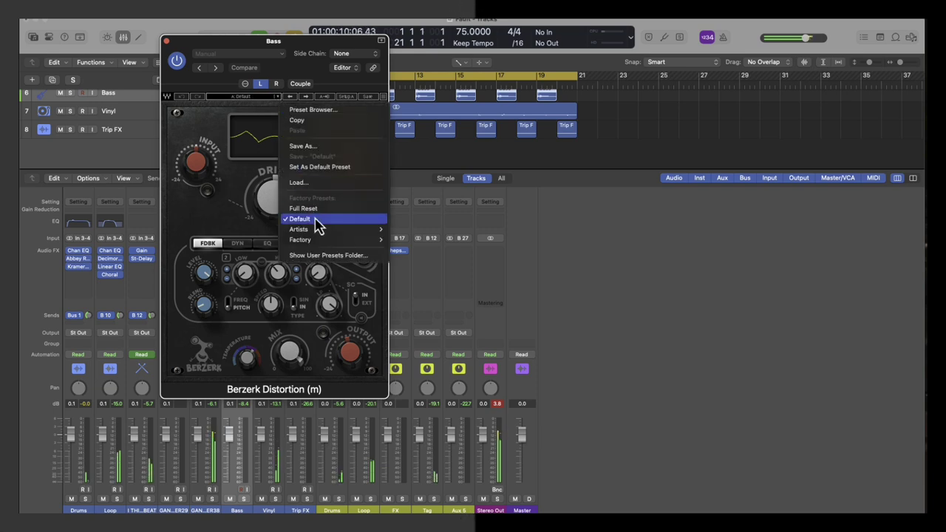
click(238, 219)
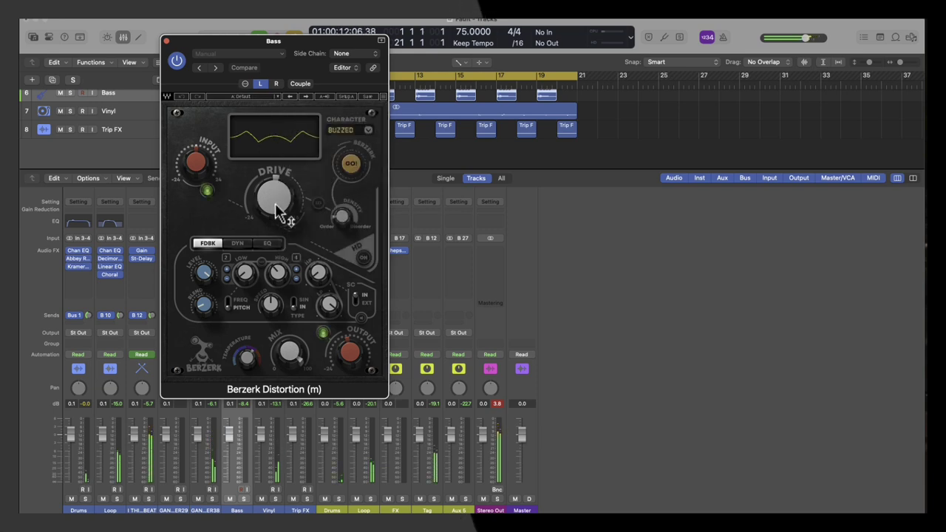
drag(270, 203, 271, 202)
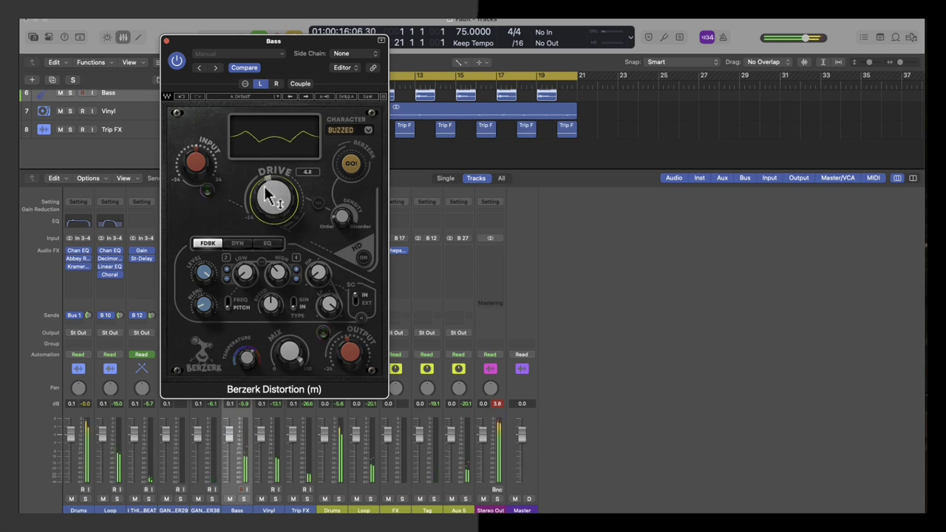
mouse_move(270, 196)
mouse_down()
mouse_move(271, 211)
mouse_move(263, 198)
mouse_up()
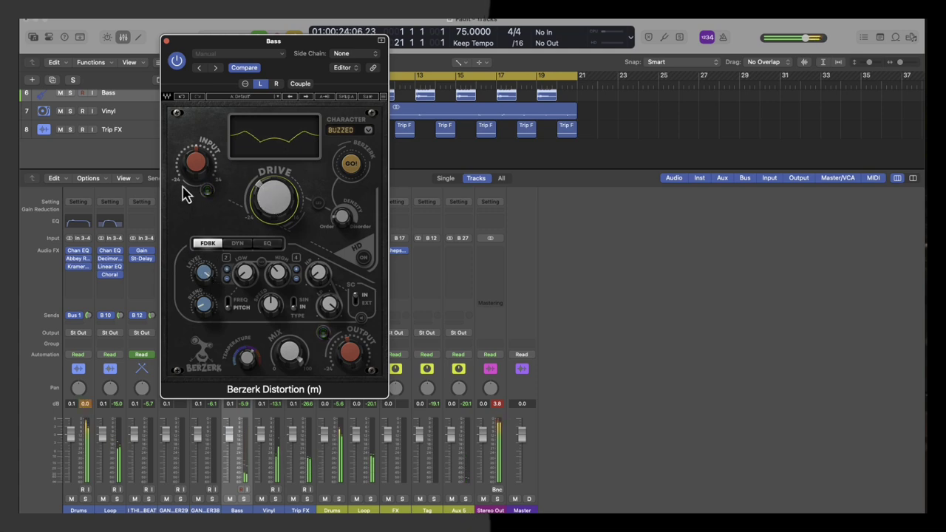
drag(200, 167, 201, 183)
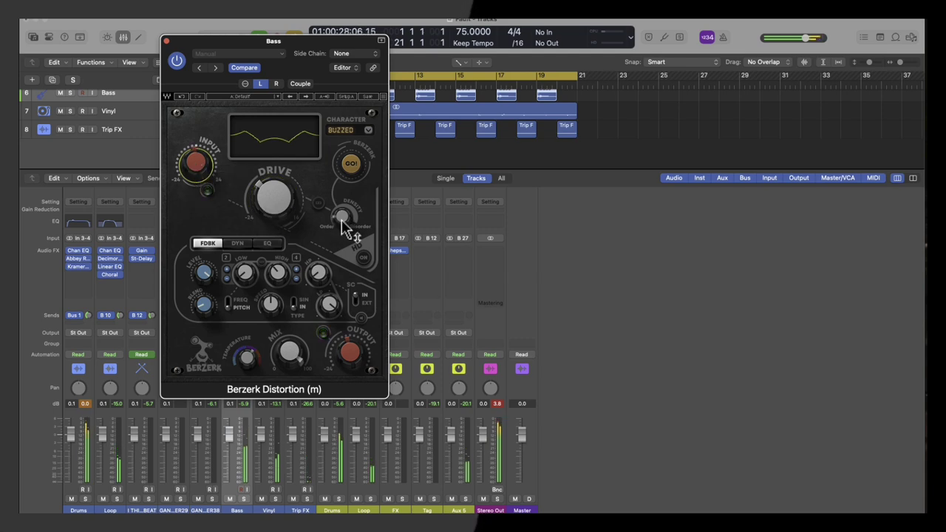
Step: Try Berzerk Distortion's Density control and lower its Output to -3.4
click(342, 222)
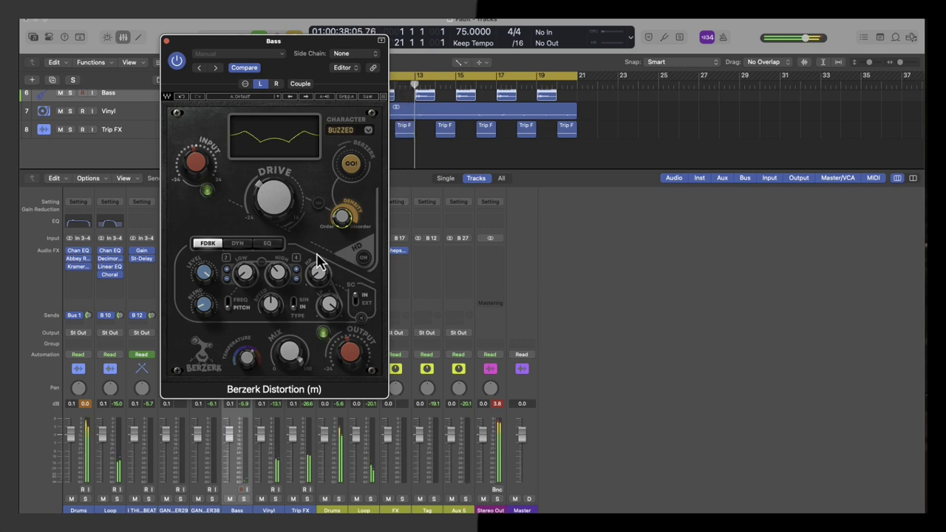
drag(344, 348, 344, 359)
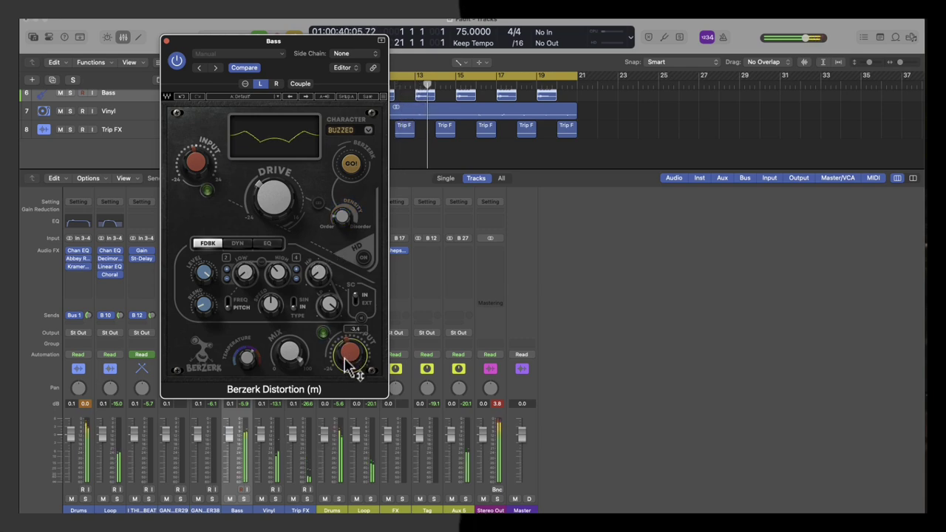
click(260, 214)
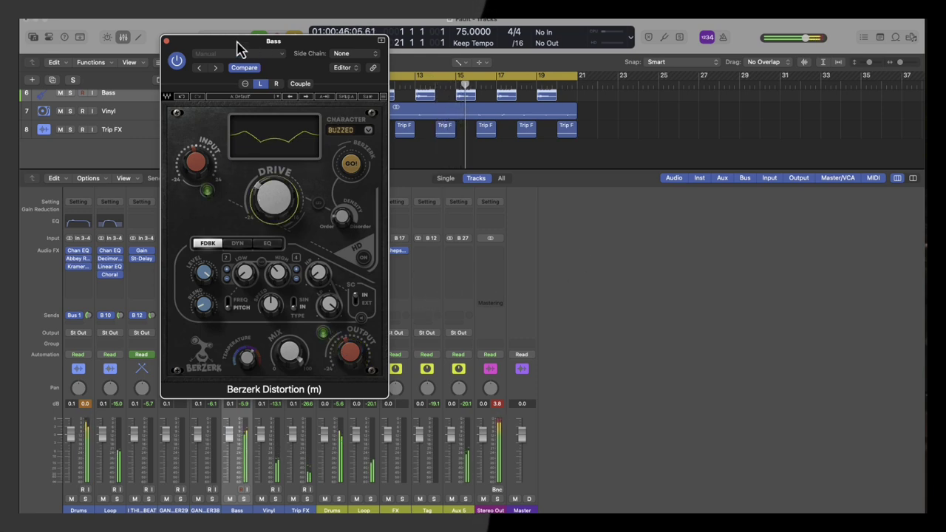
Step: Reopen Submarine from the Bass channel, arrange it beside Berzerk Distortion, and show its right-channel settings
drag(236, 48, 546, 83)
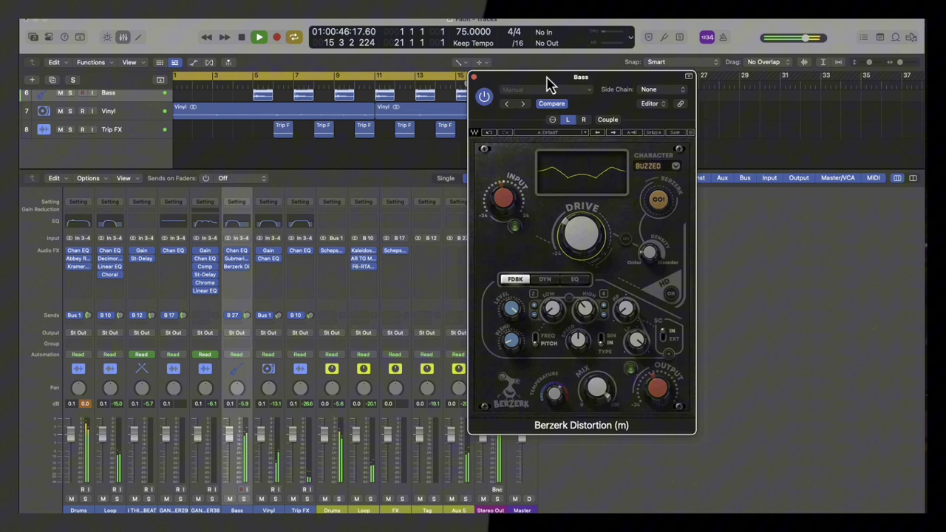
click(236, 260)
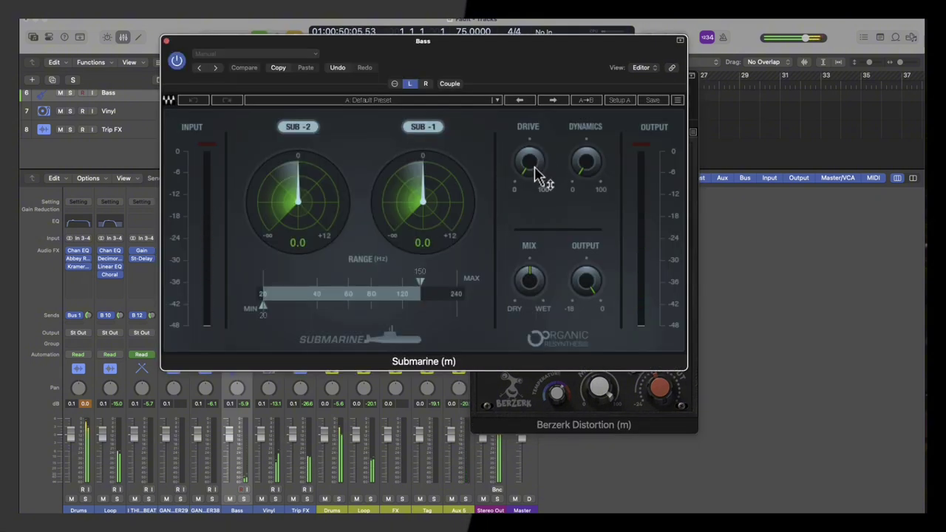
drag(466, 69, 308, 200)
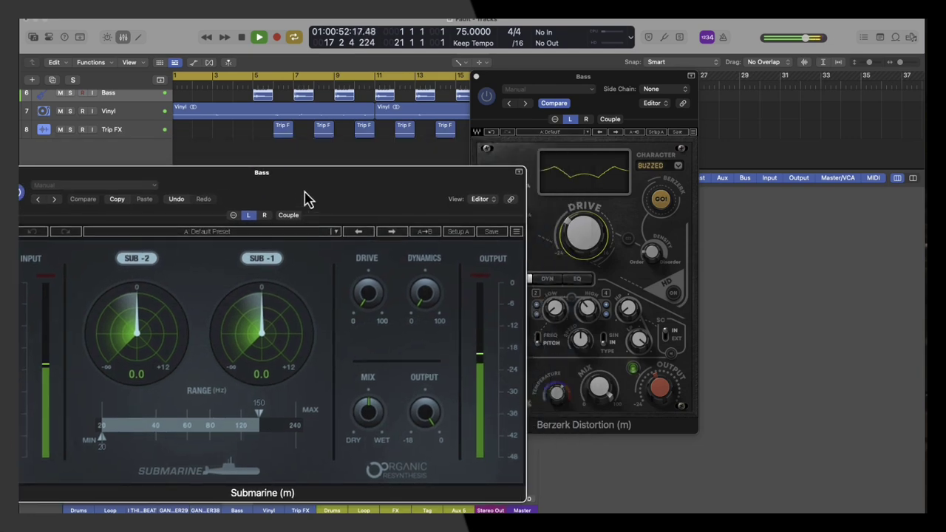
click(264, 215)
Step: Reduce Submarine's right-channel Drive and Dynamics, and replay from bar 5 with the plug-in window fully in view
drag(360, 295, 369, 322)
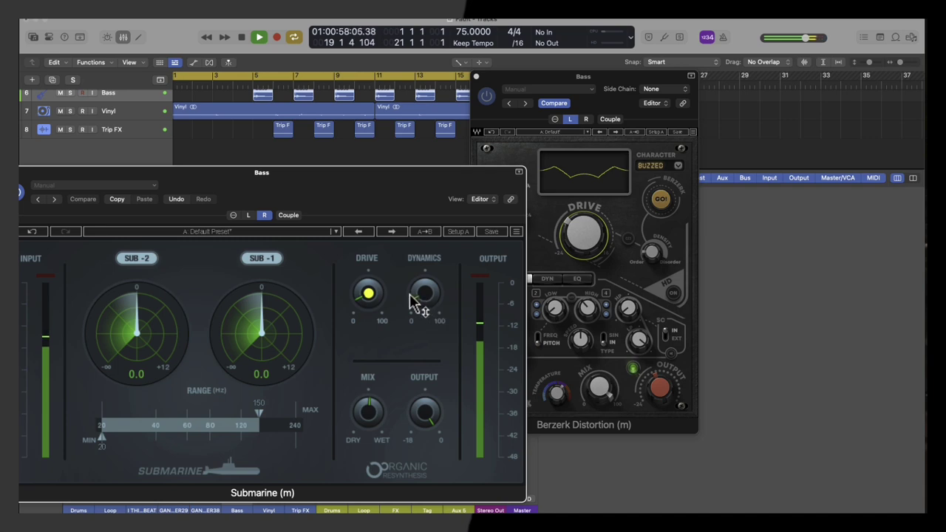
drag(410, 294, 433, 331)
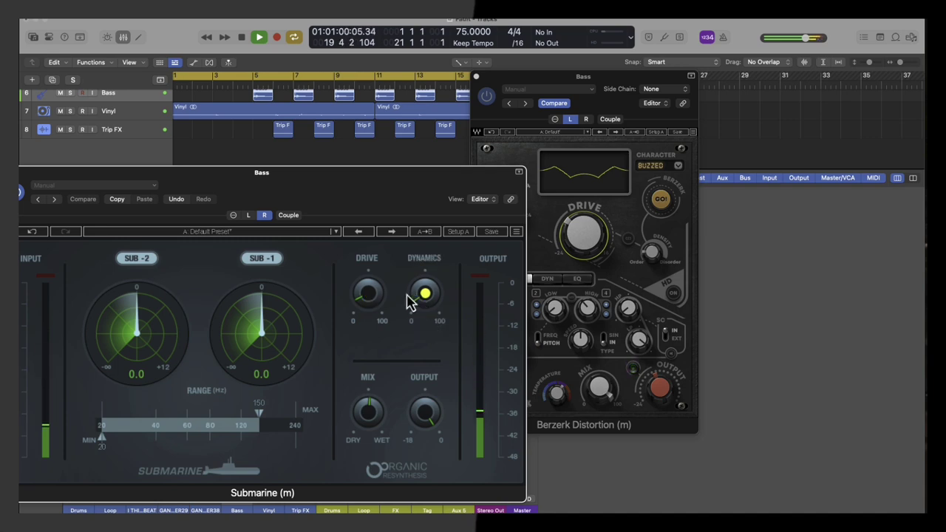
mouse_move(356, 303)
mouse_down()
mouse_move(362, 316)
mouse_move(363, 302)
mouse_up()
drag(443, 306, 420, 297)
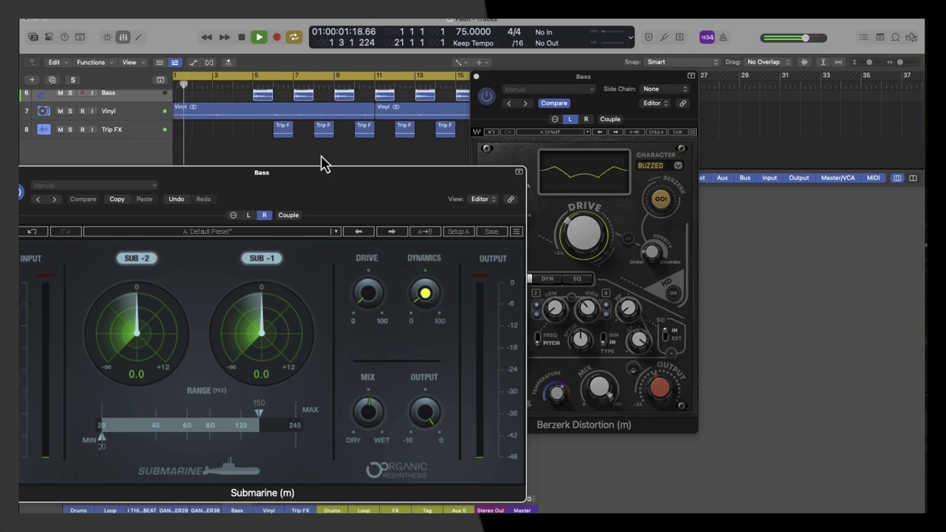
click(255, 83)
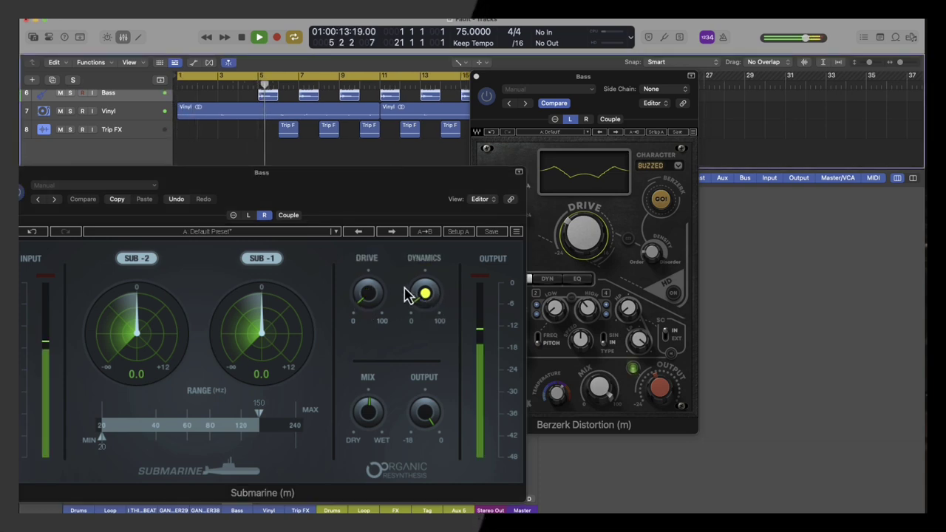
drag(47, 184, 124, 179)
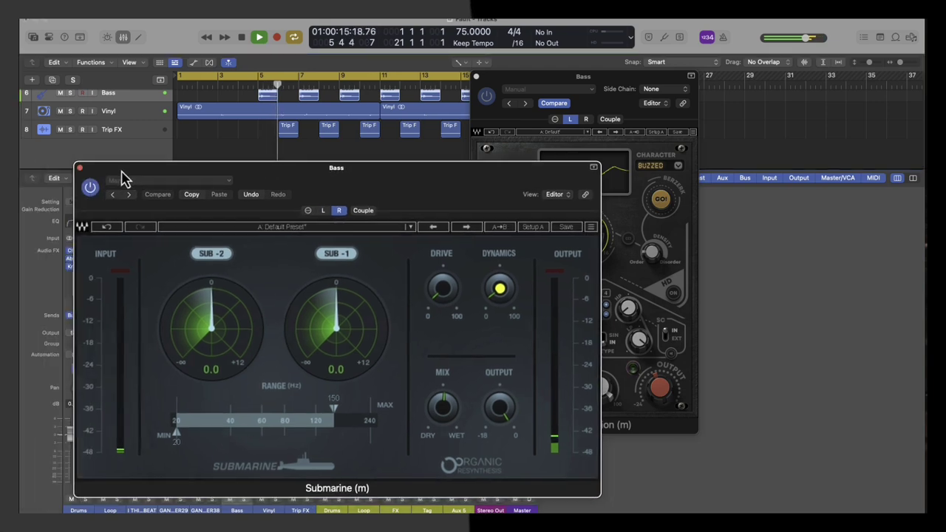
Step: Close the Bass channel's Submarine and Berzerk Distortion plug-in windows
click(82, 169)
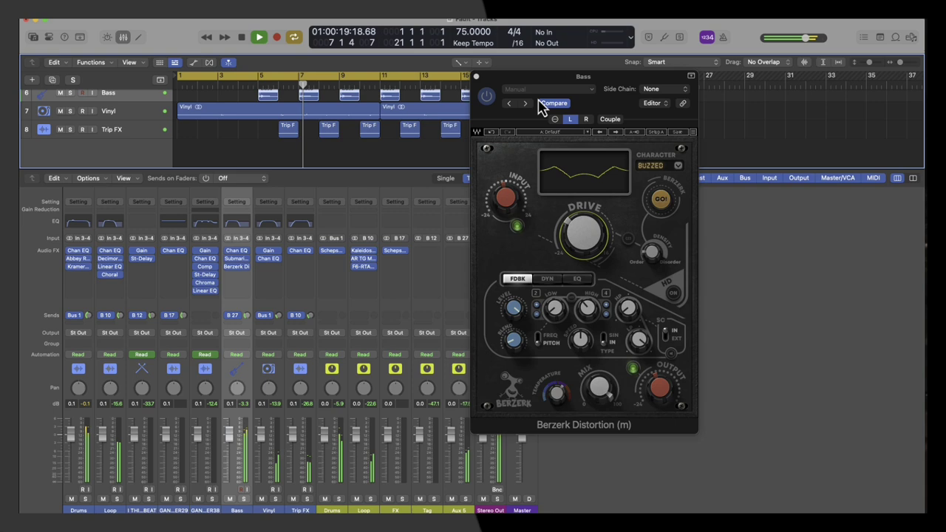
drag(539, 90, 483, 116)
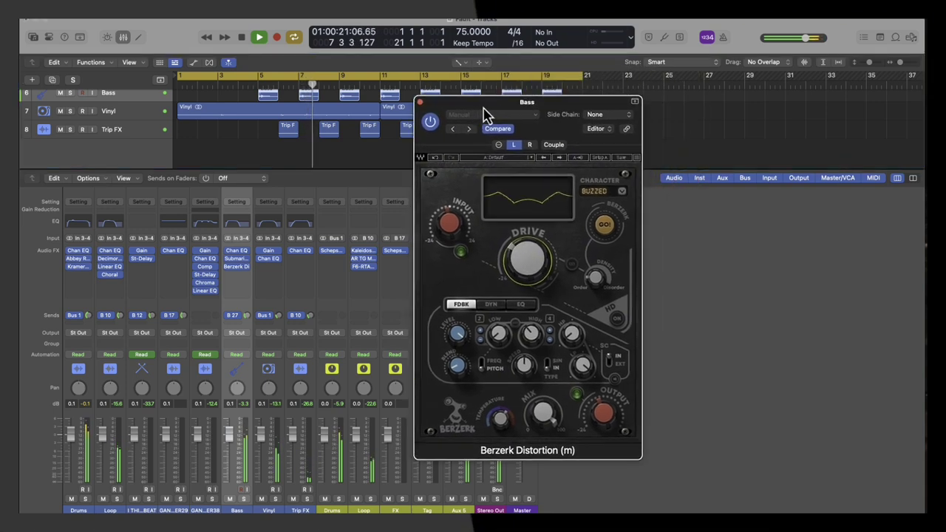
click(420, 103)
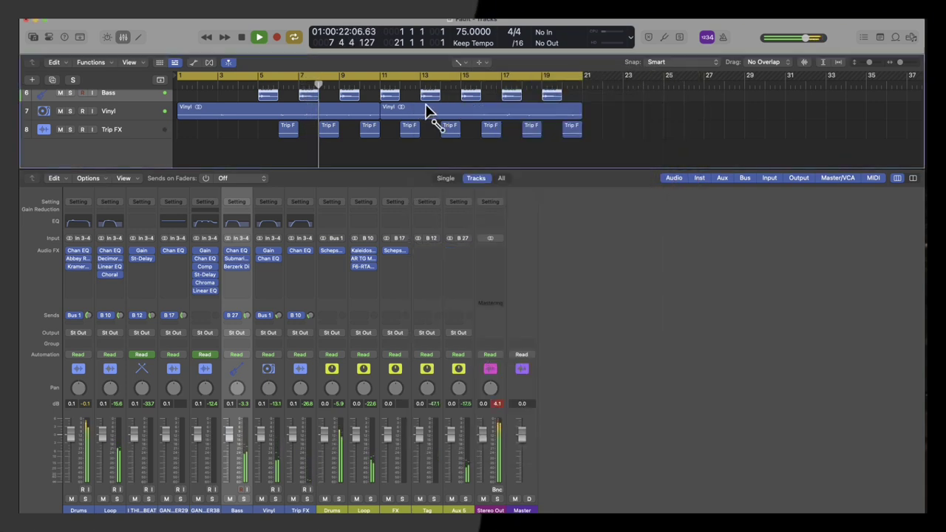
Step: Insert the stereo RCompressor in the Bass channel's slot below Berzerk Distortion, then close its window
click(237, 280)
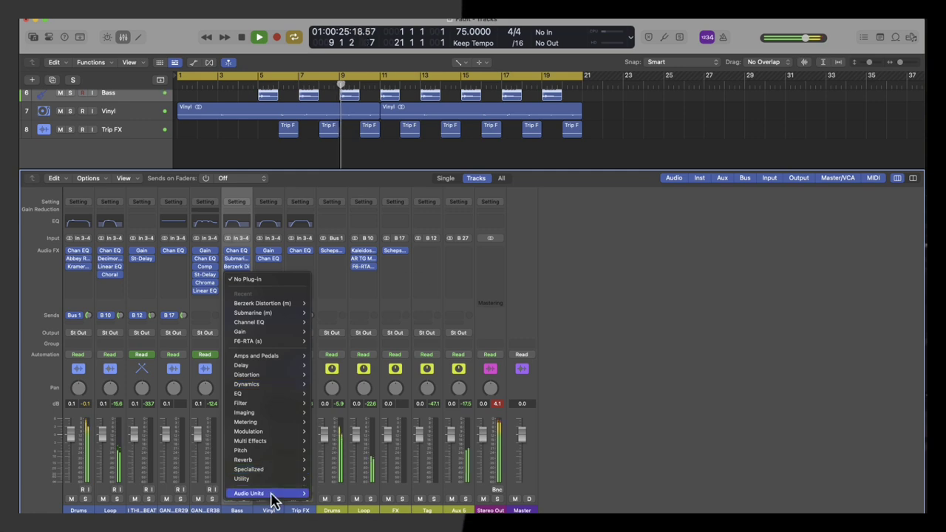
mouse_move(271, 500)
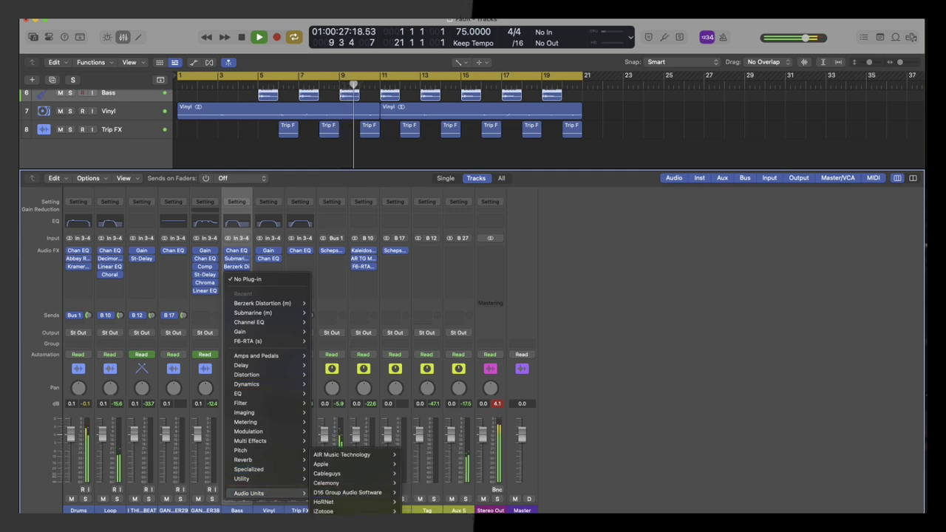
mouse_move(357, 504)
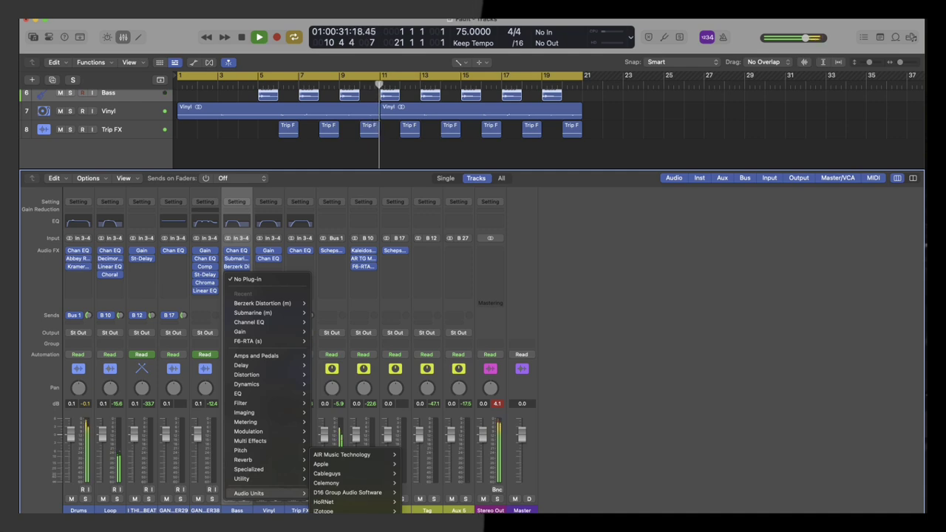
mouse_move(347, 523)
scroll(446, 266, down, 5)
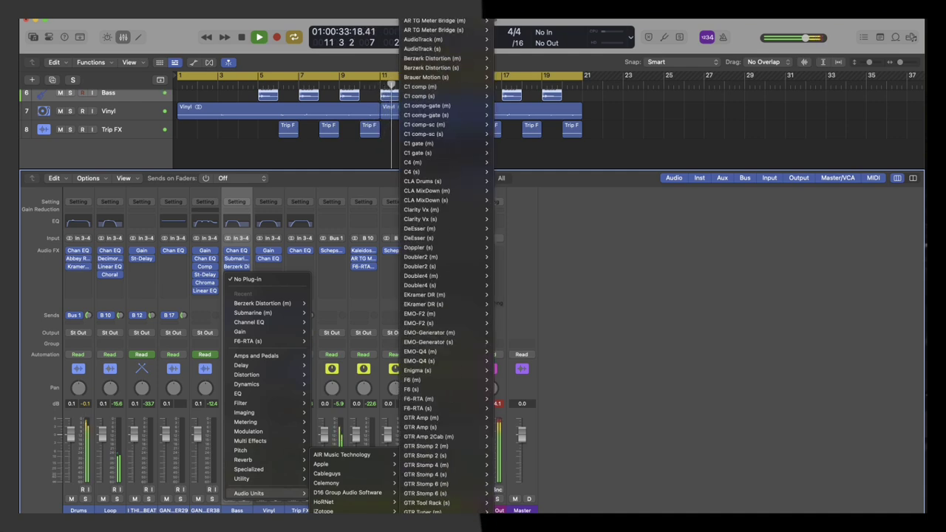
scroll(446, 266, down, 10)
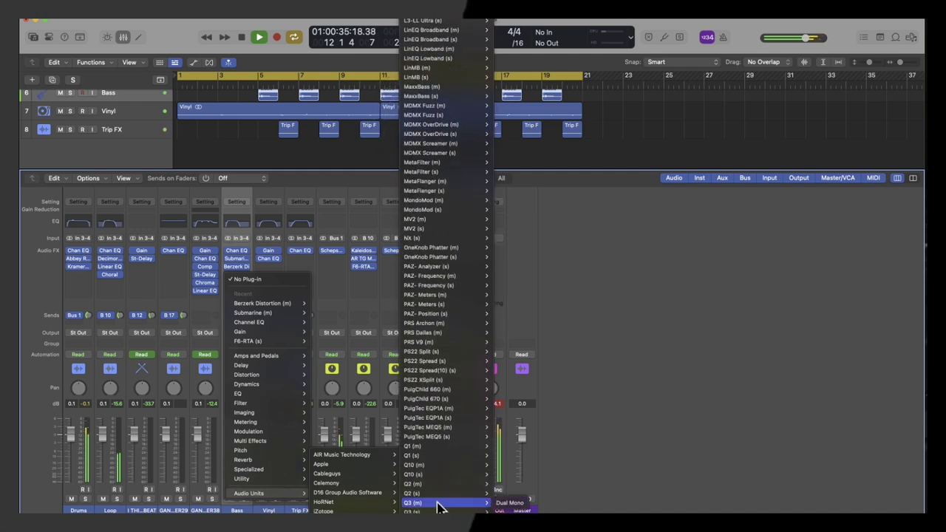
scroll(440, 407, down, 8)
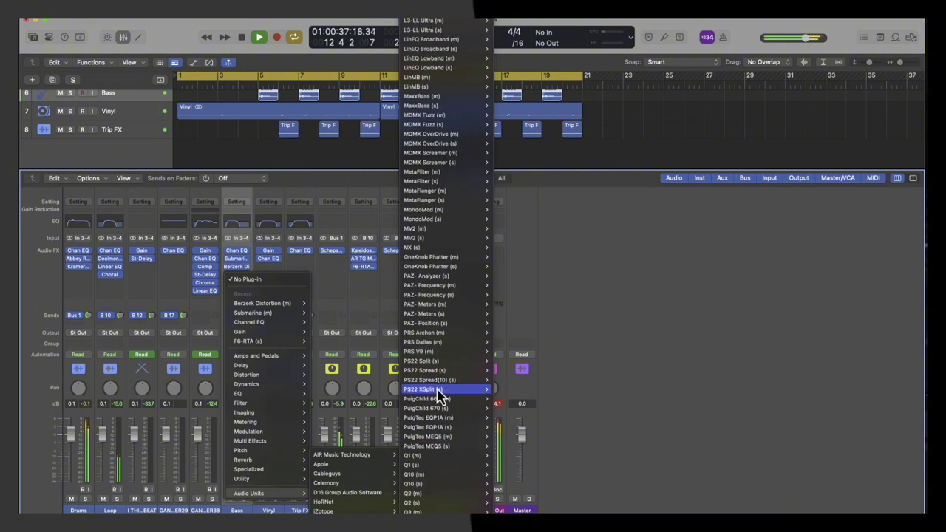
scroll(439, 394, down, 10)
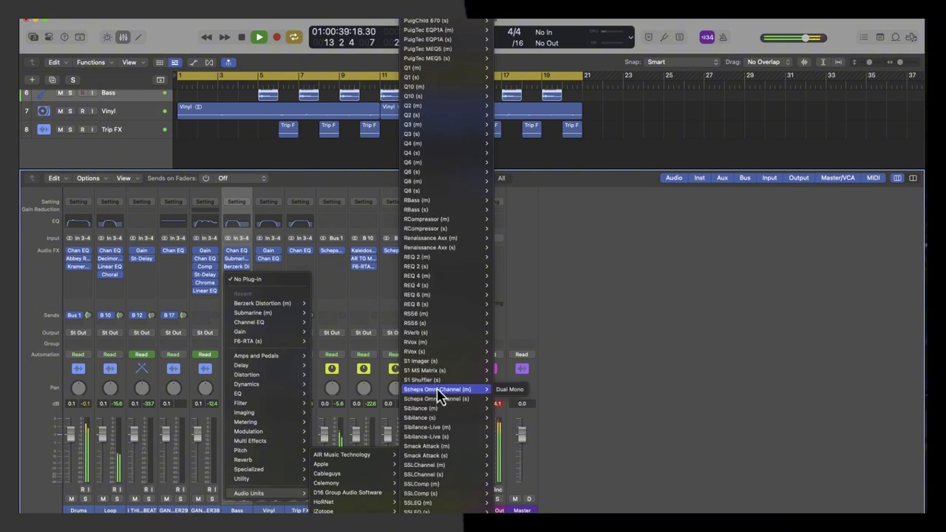
scroll(439, 394, down, 4)
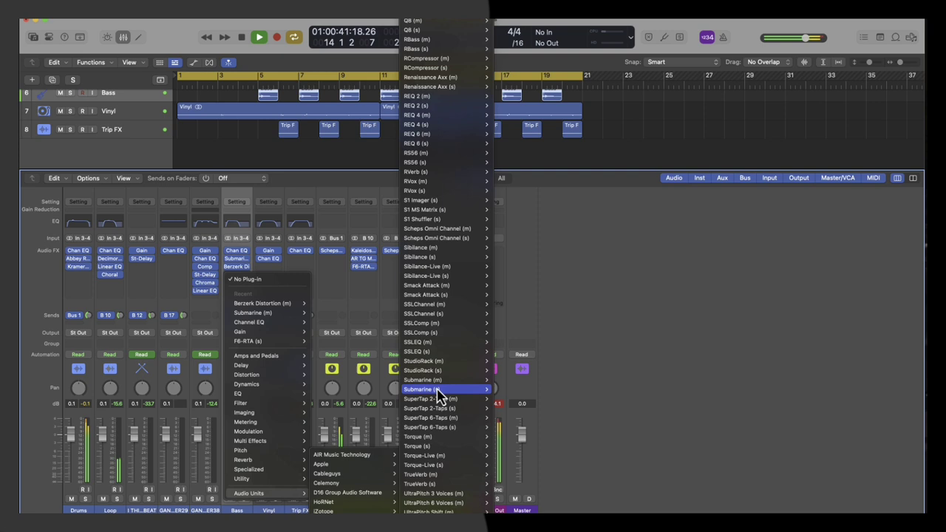
mouse_move(438, 395)
scroll(439, 395, up, 10)
scroll(441, 376, up, 14)
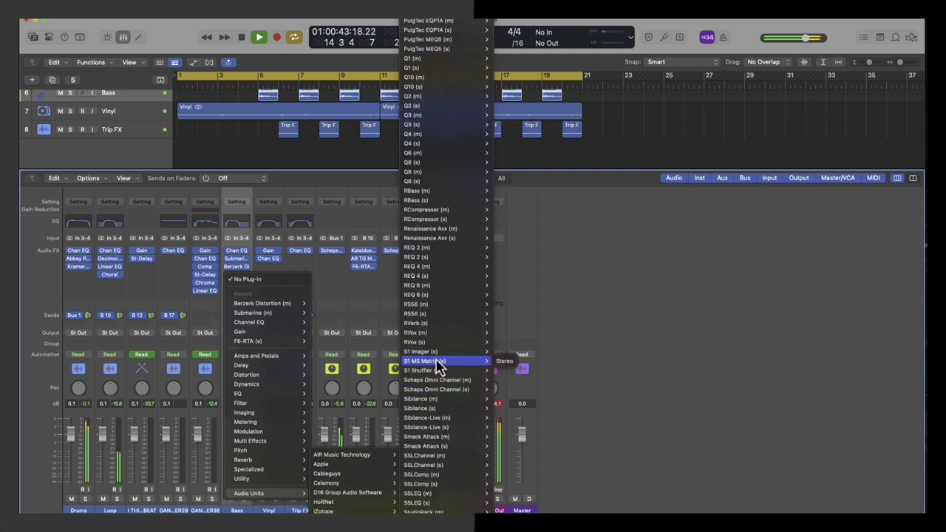
mouse_move(438, 347)
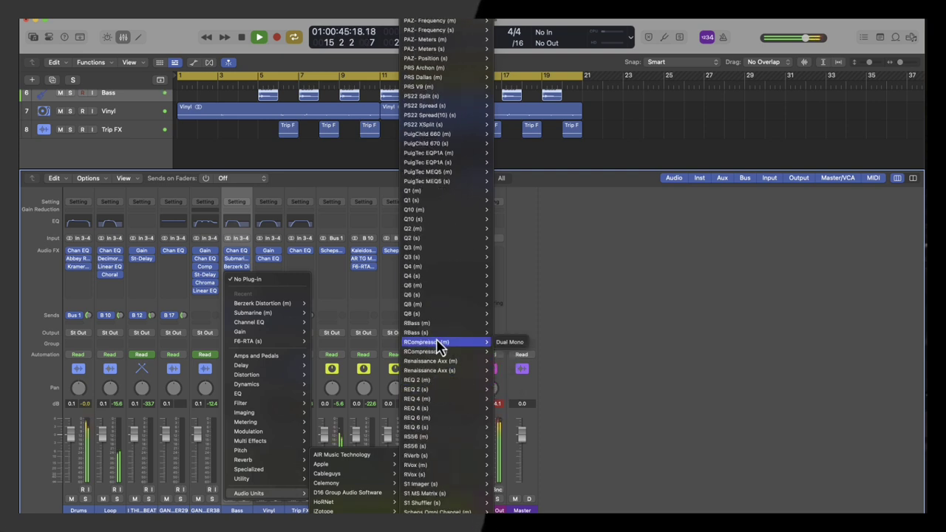
scroll(438, 342, up, 17)
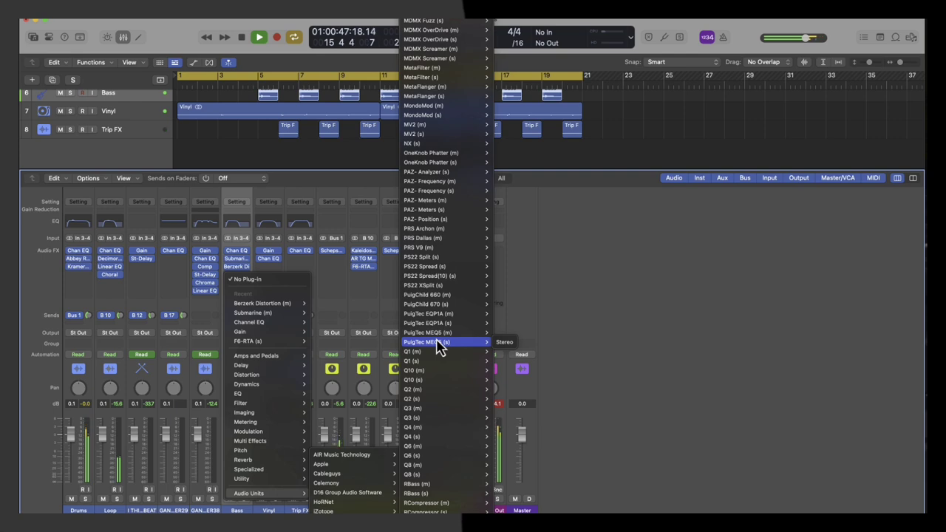
scroll(439, 347, up, 20)
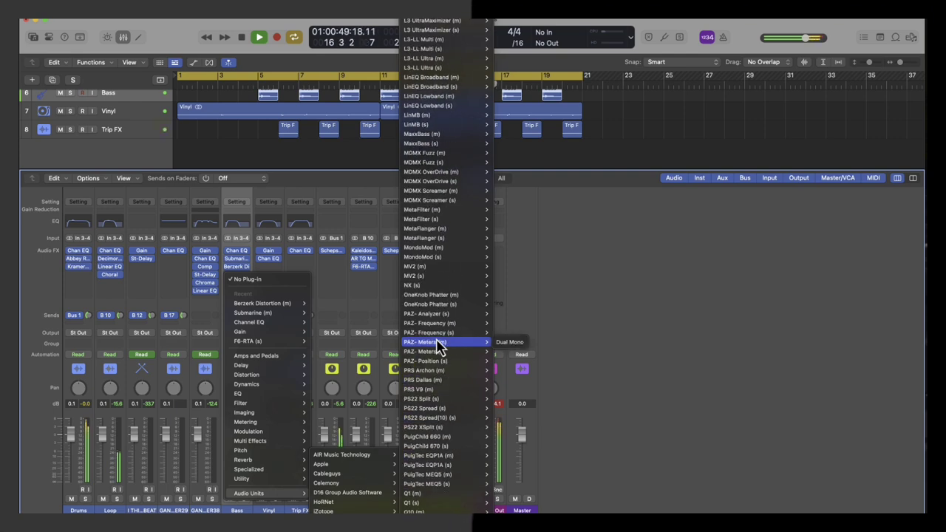
scroll(439, 348, up, 3)
scroll(439, 347, down, 20)
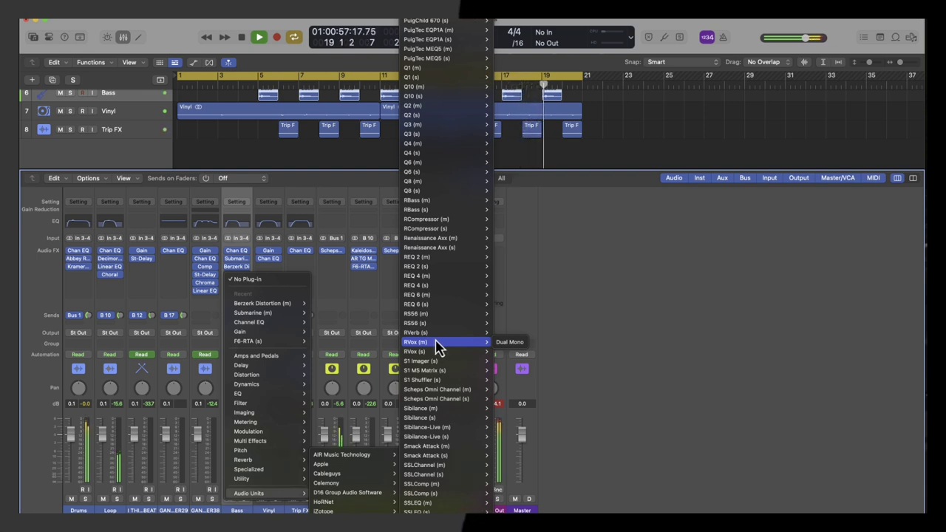
mouse_move(451, 238)
click(507, 238)
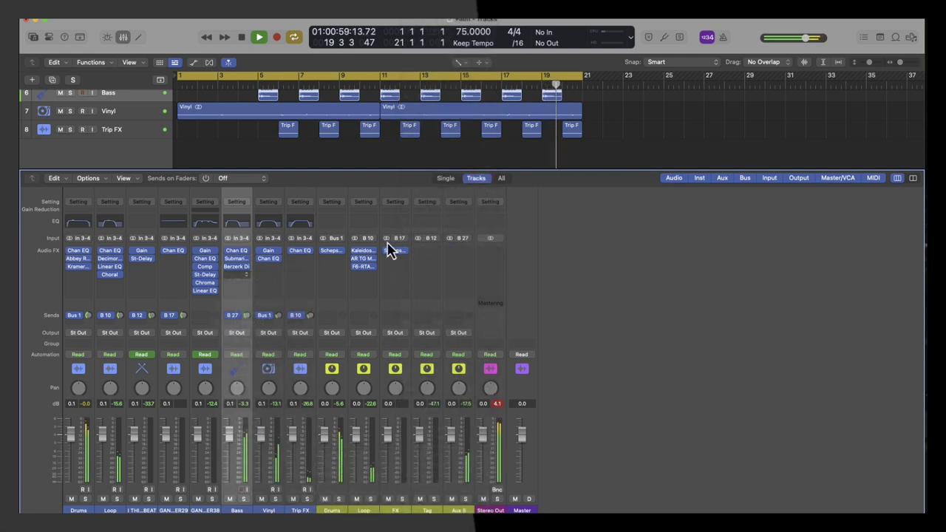
click(170, 40)
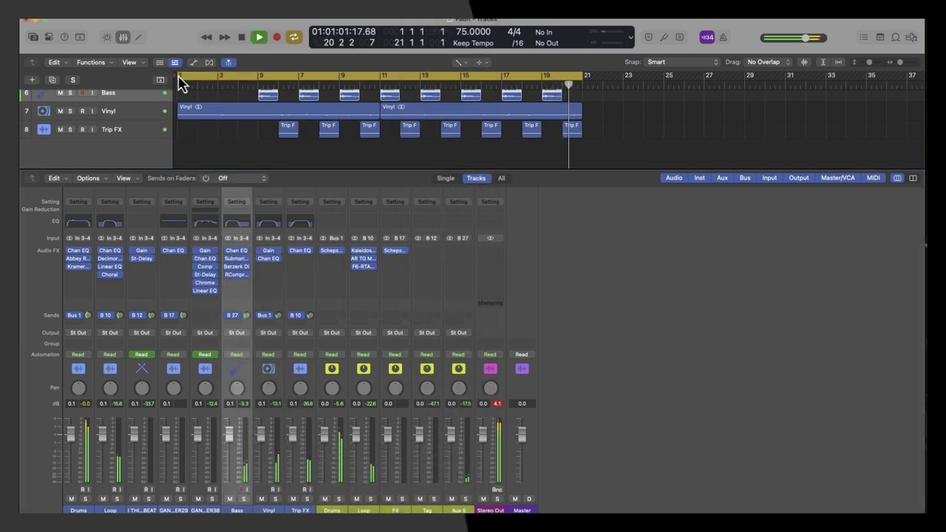
Step: Replace the Bass channel's stereo RCompressor with the dual-mono RCompressor (m)
click(246, 276)
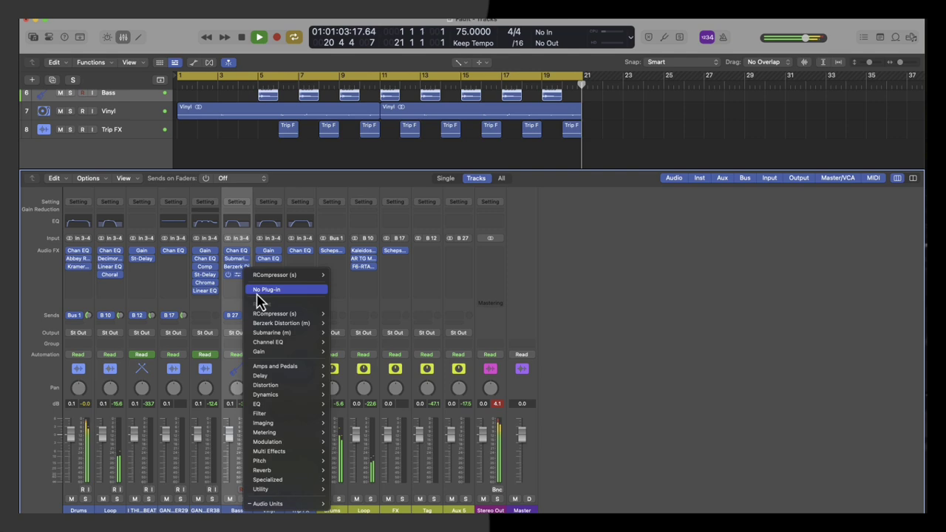
click(262, 289)
click(236, 277)
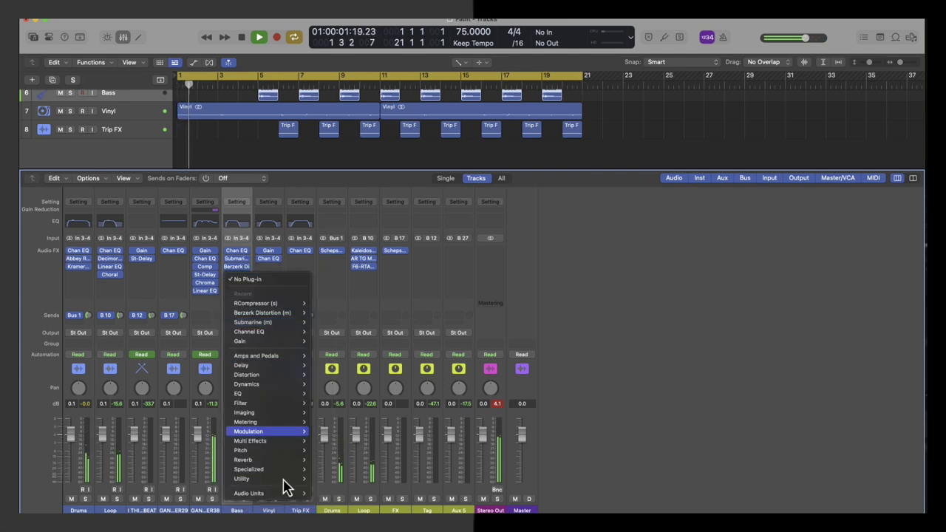
mouse_move(300, 493)
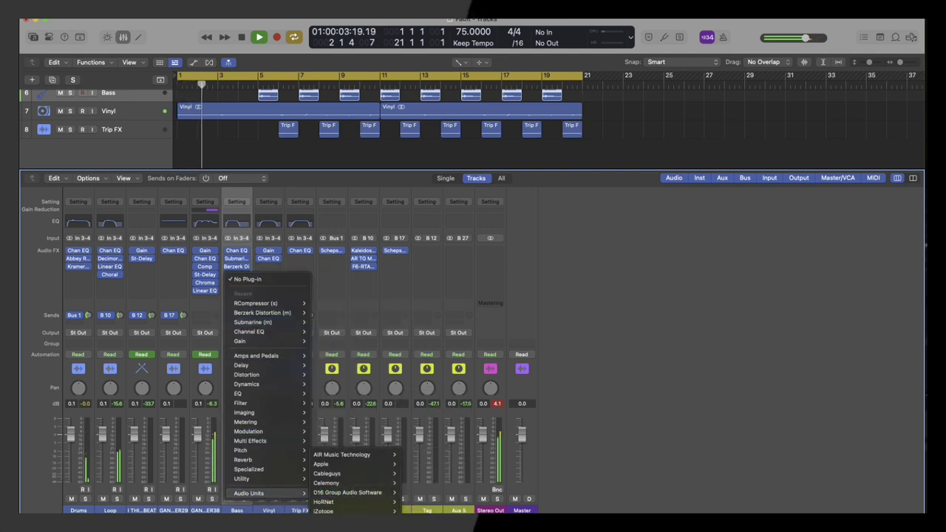
scroll(446, 266, down, 20)
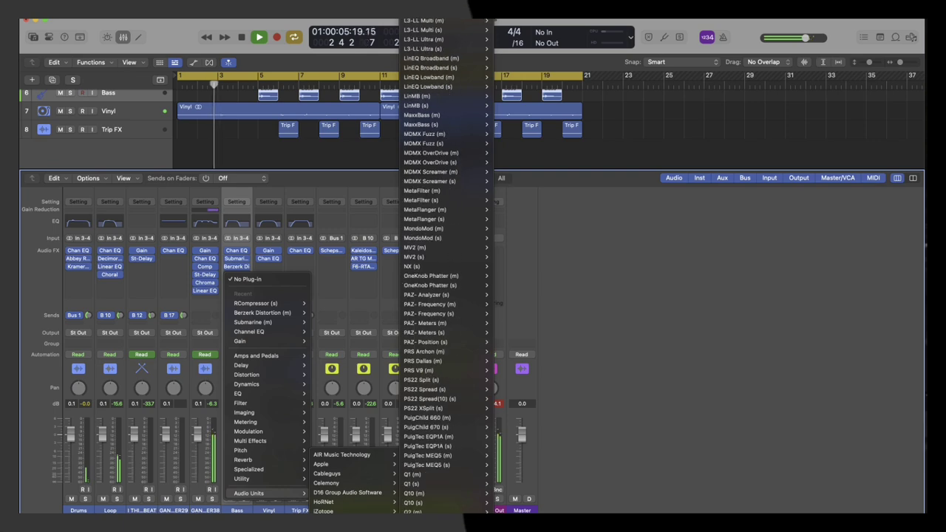
scroll(425, 502, down, 15)
mouse_move(421, 371)
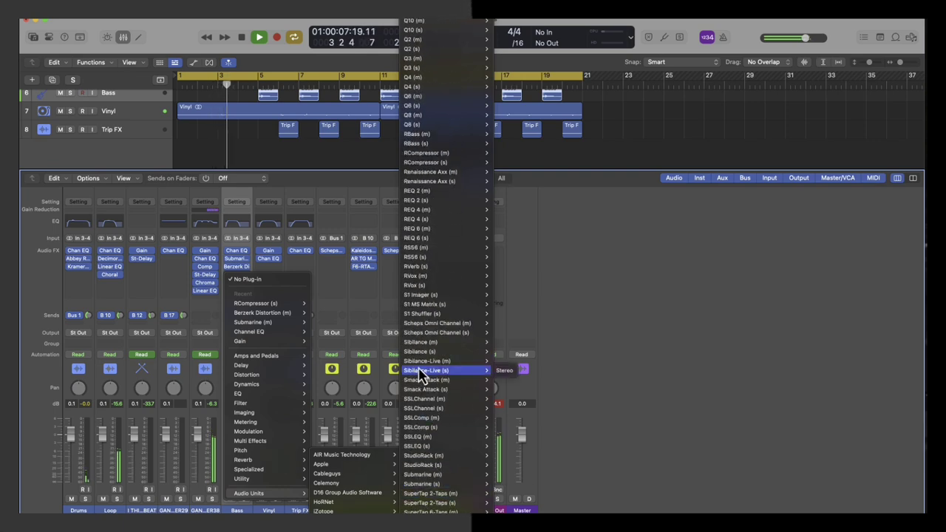
scroll(422, 362, up, 10)
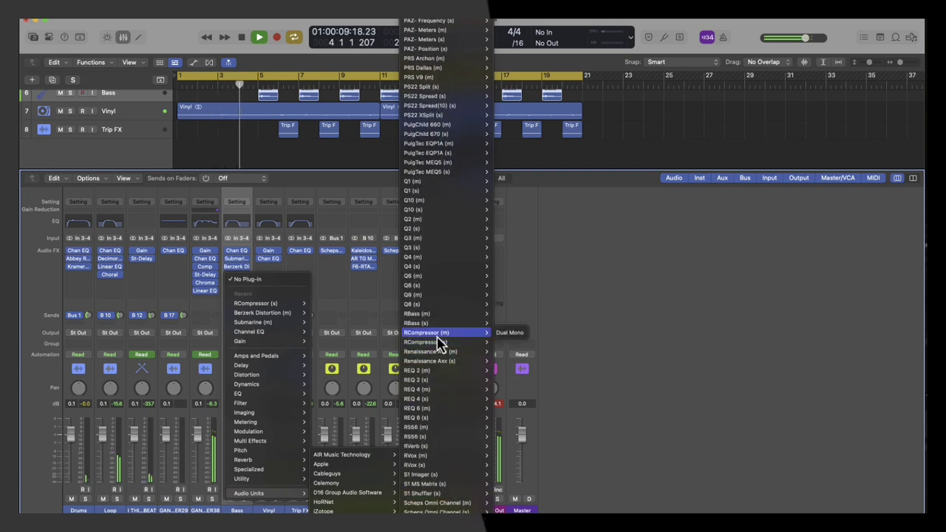
click(509, 333)
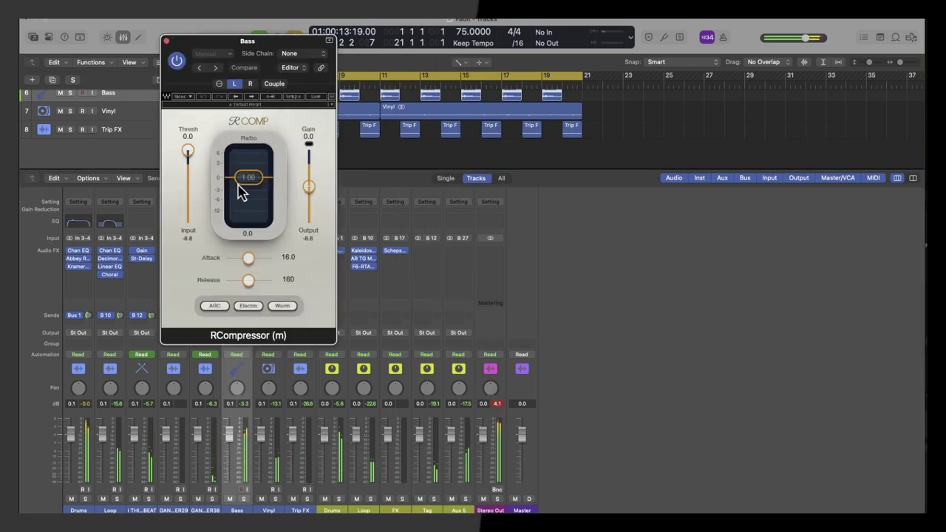
Step: Set RCompressor's left-channel threshold to -18.8, attack to 0.66, release to 51.5 and ratio to 1.65, and close its window
drag(240, 191, 190, 201)
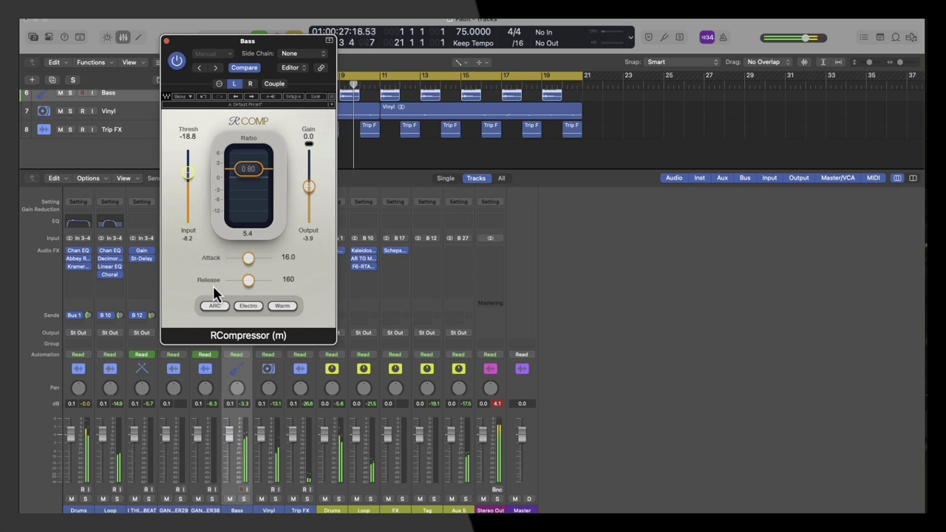
drag(242, 263, 204, 263)
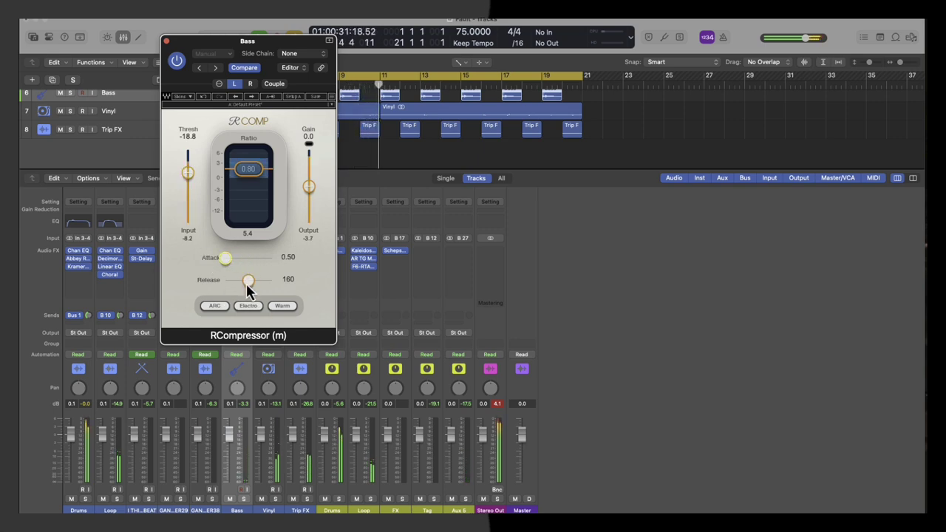
drag(227, 258, 212, 285)
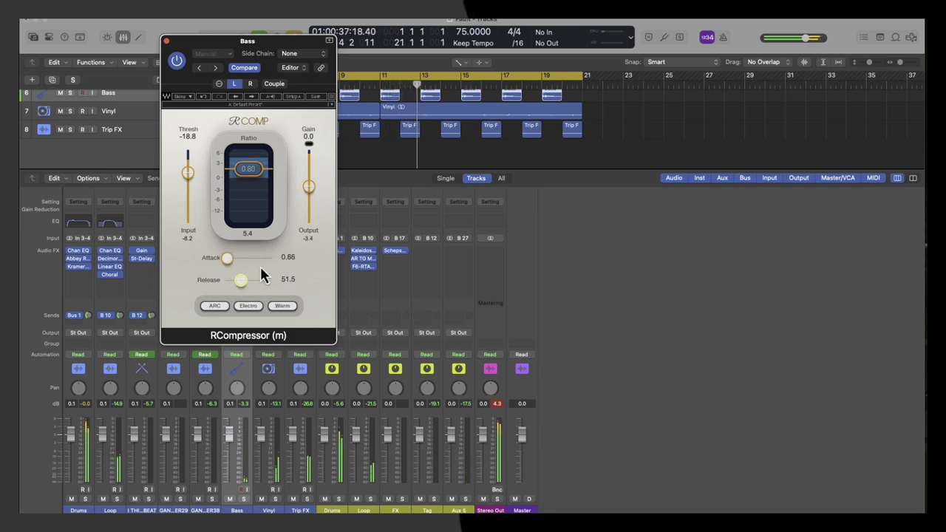
drag(249, 177, 249, 222)
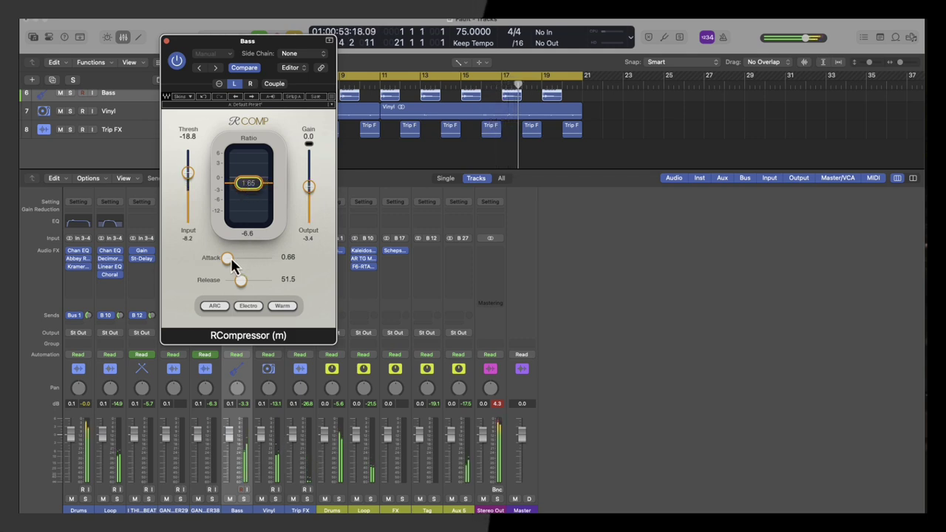
click(166, 41)
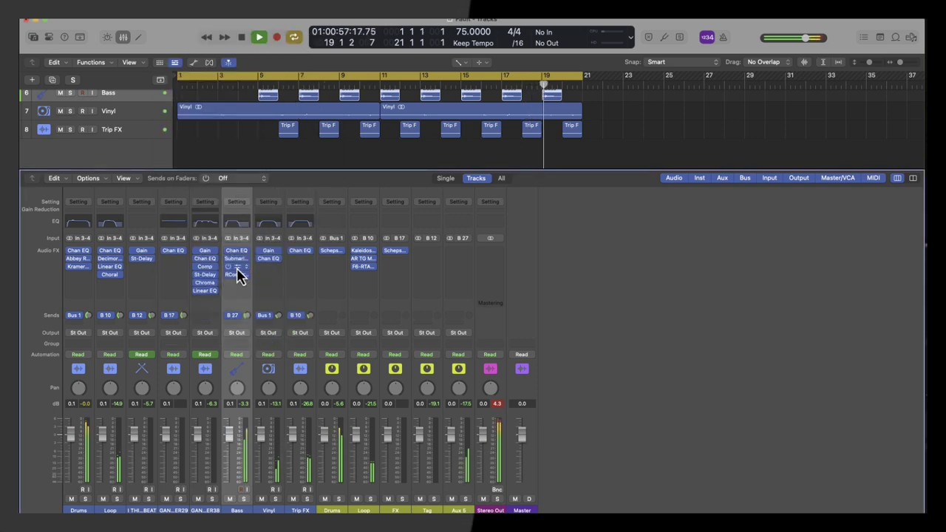
Step: Reopen Berzerk Distortion from the Bass channel and lower its Drive and Input while replaying from bar 5
click(237, 266)
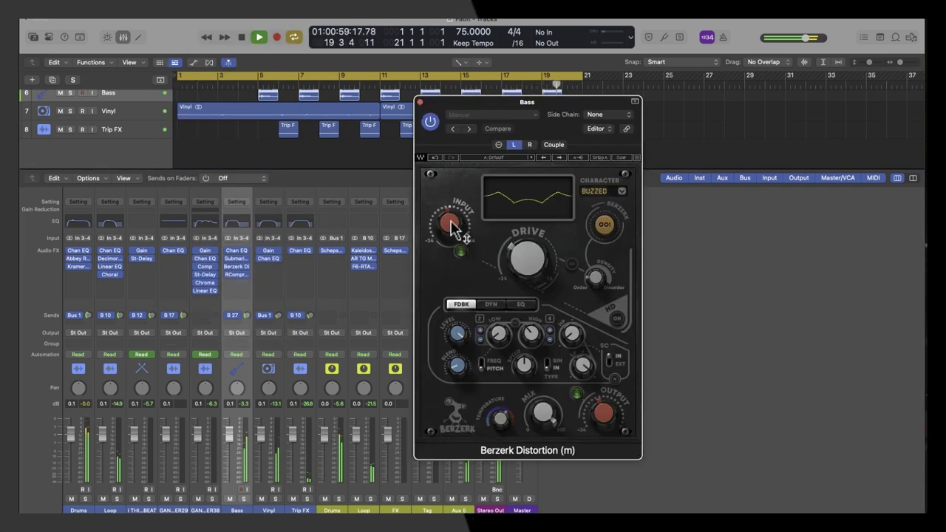
drag(521, 258, 527, 298)
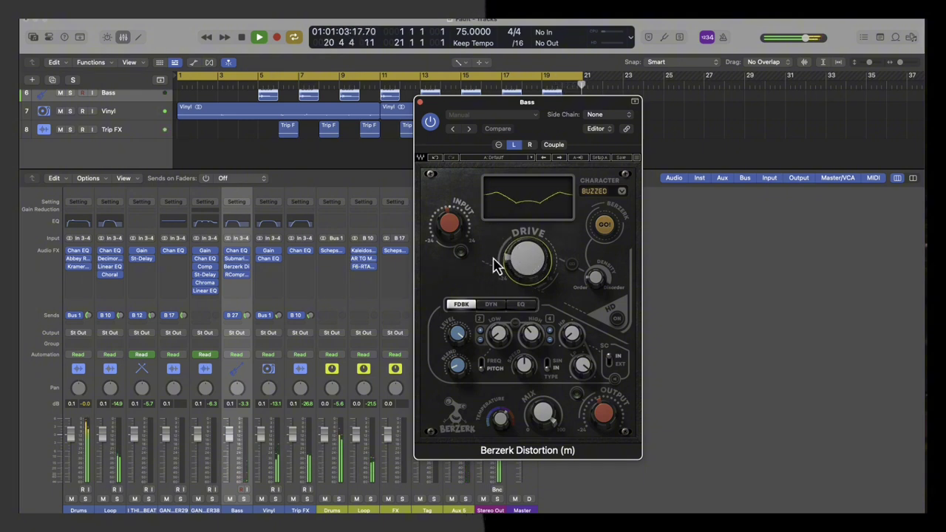
click(257, 85)
key(space)
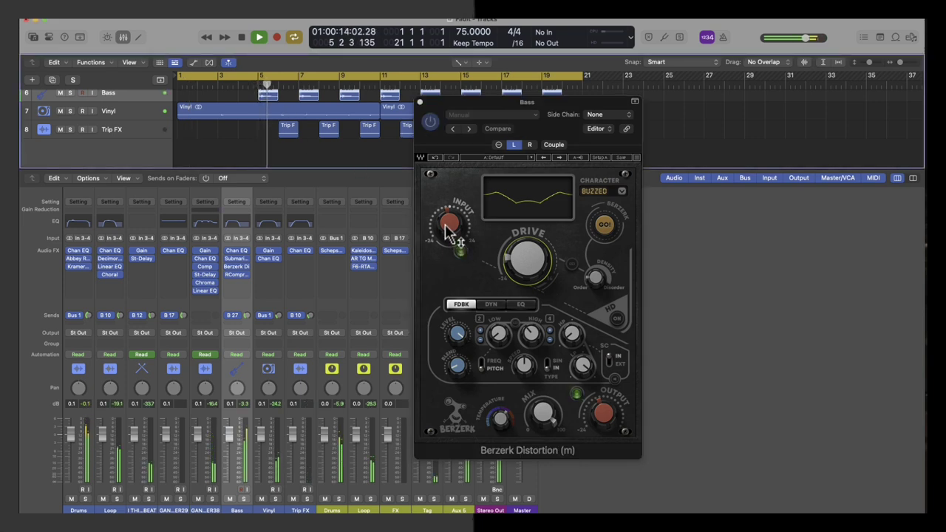
drag(446, 231, 448, 248)
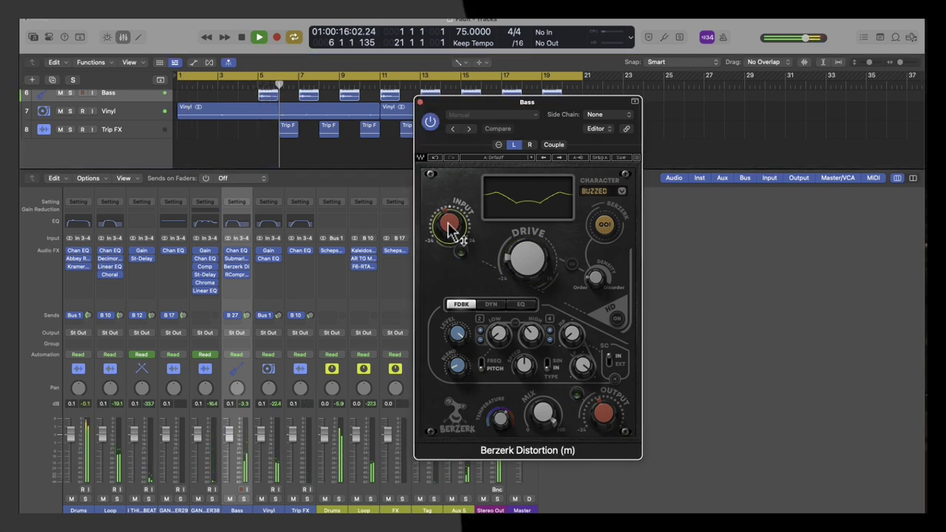
mouse_move(453, 232)
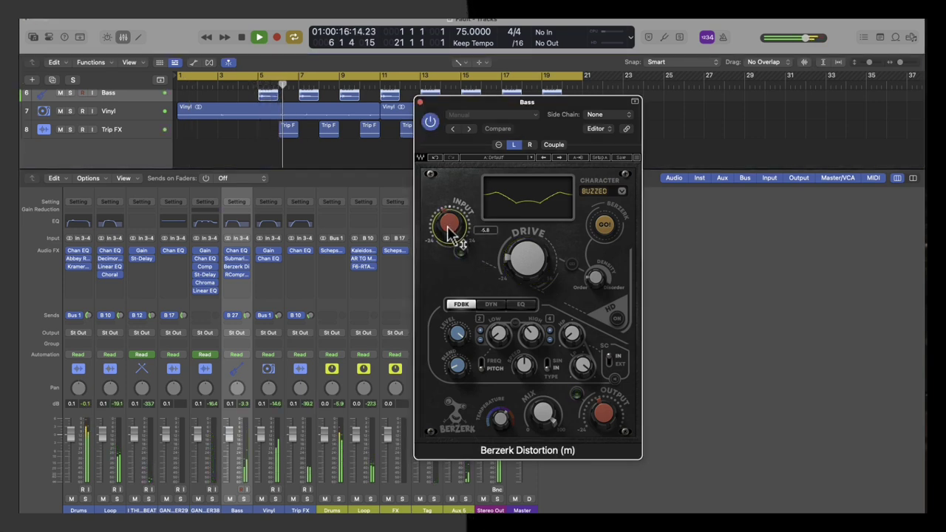
Step: Rename the Aux 5 channel as Bass and insert the stereo MaxxBass (s) plug-in in its first effect slot
click(419, 103)
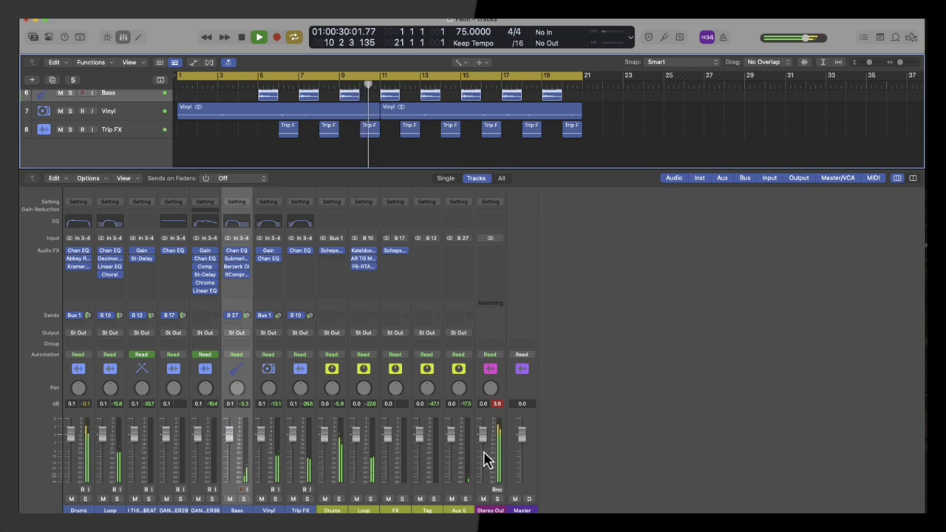
click(456, 507)
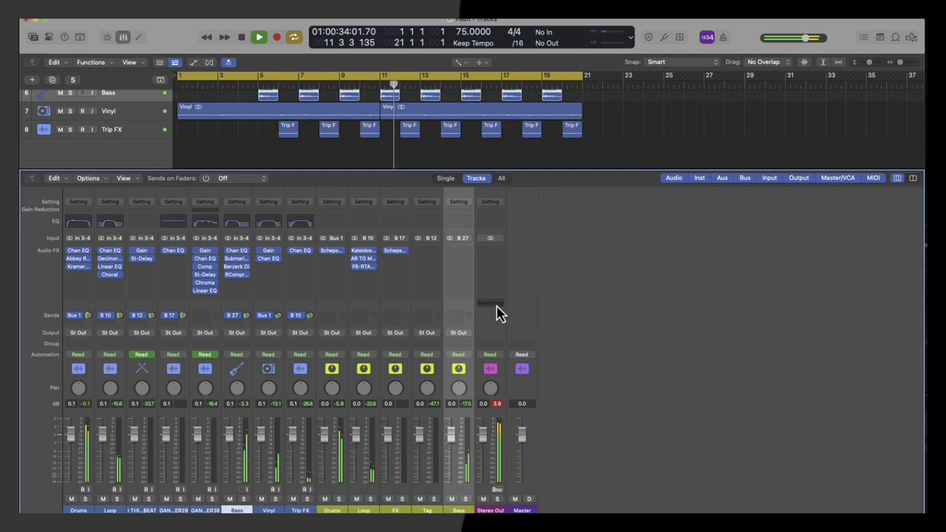
click(453, 264)
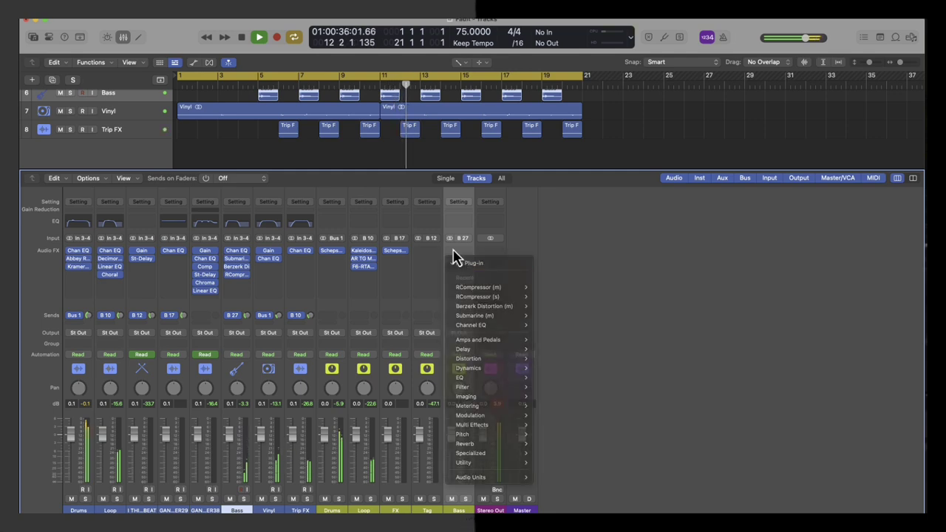
click(451, 254)
click(451, 253)
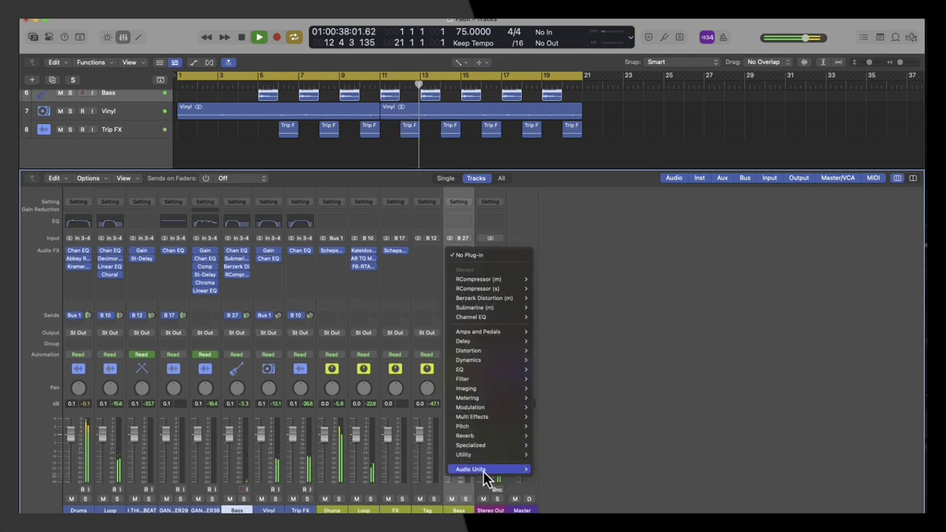
mouse_move(484, 470)
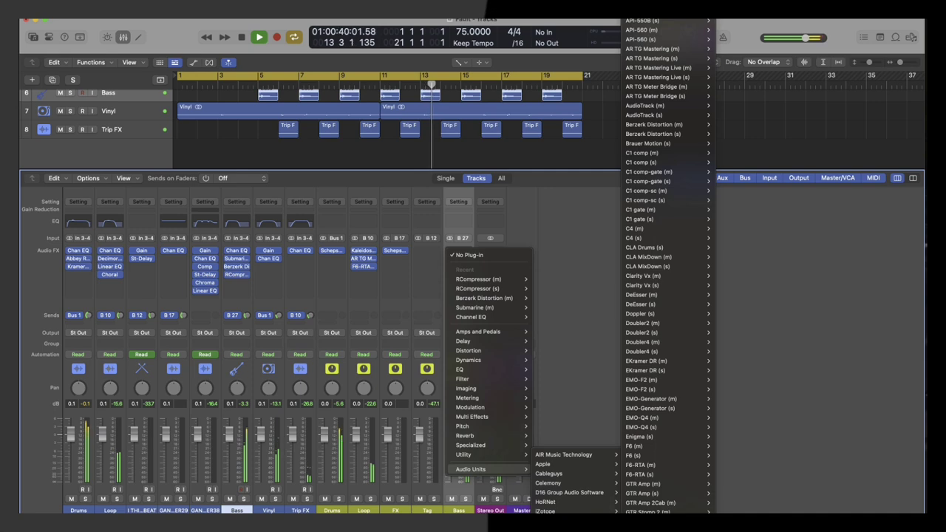
scroll(668, 296, down, 20)
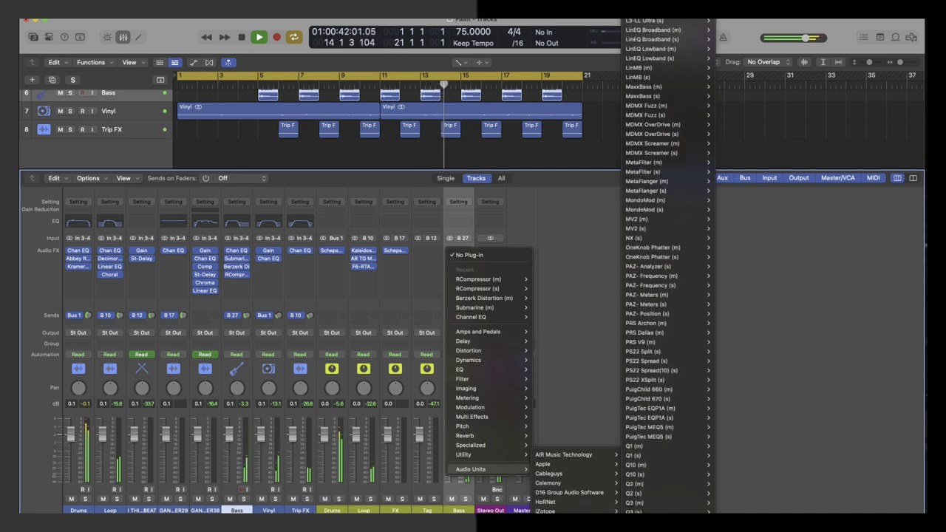
scroll(651, 296, down, 1)
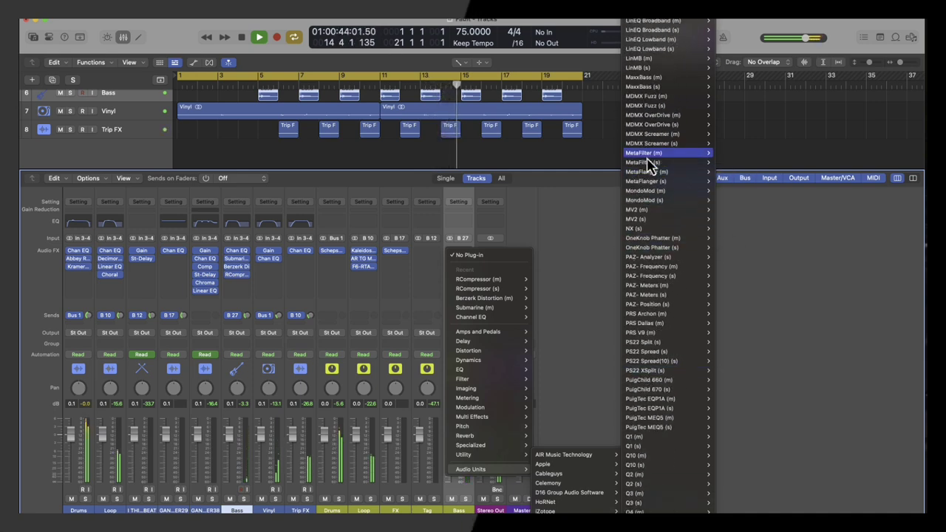
scroll(648, 148, up, 5)
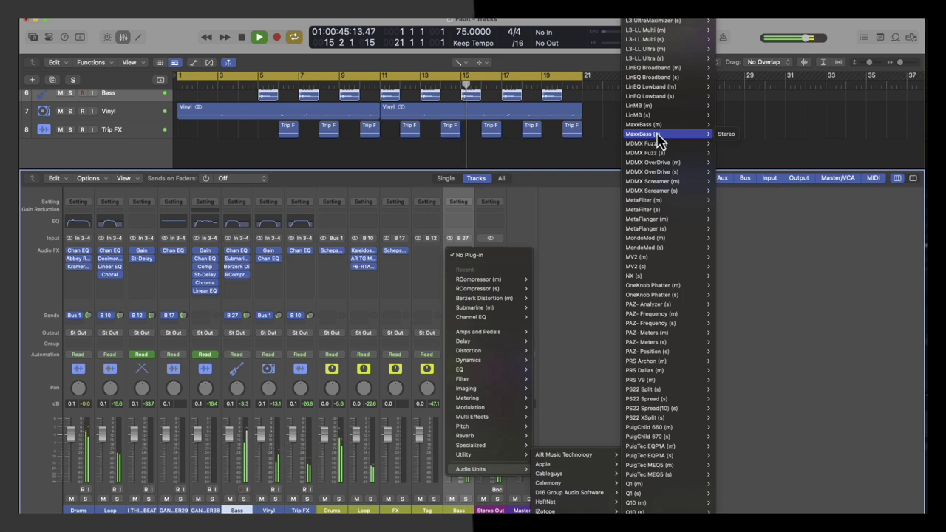
click(727, 135)
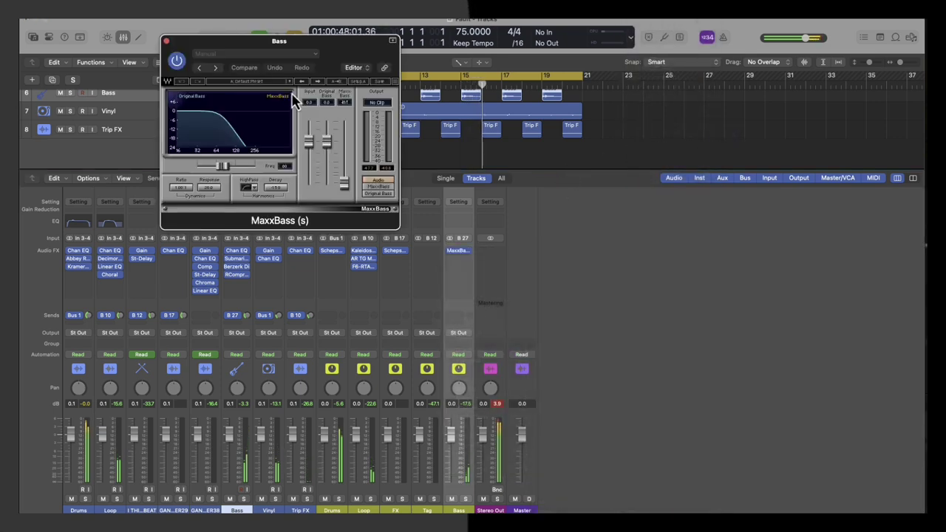
Step: Set MaxxBass's Input to 0.0, Original Bass to -7.1 and MaxxBass level to -20.4 while replaying from bar 5
drag(284, 48, 301, 111)
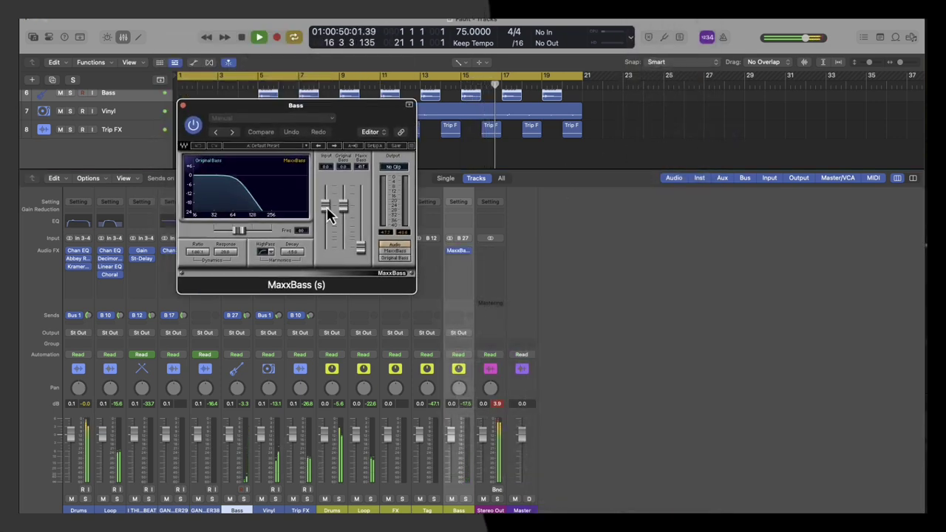
drag(328, 214, 330, 222)
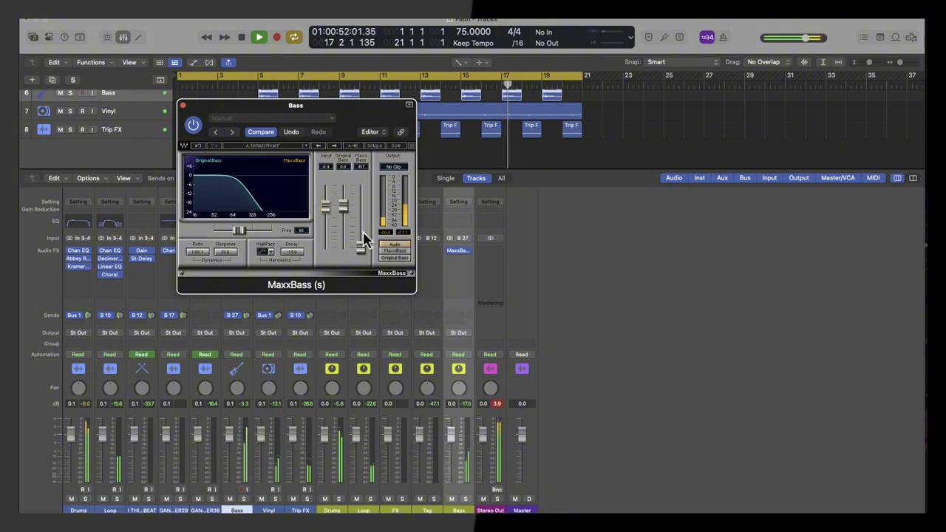
drag(341, 208, 341, 235)
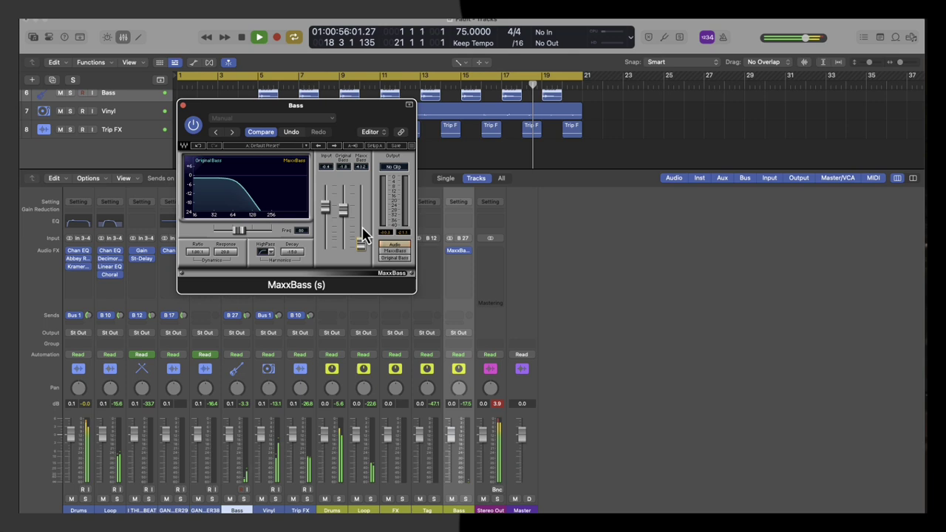
mouse_move(364, 249)
mouse_down()
mouse_move(361, 240)
mouse_move(346, 243)
mouse_up()
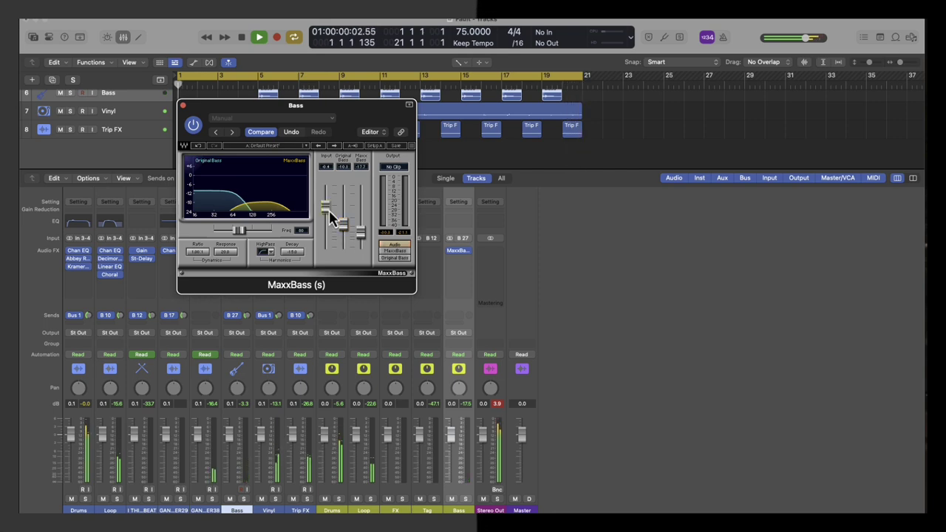
click(256, 85)
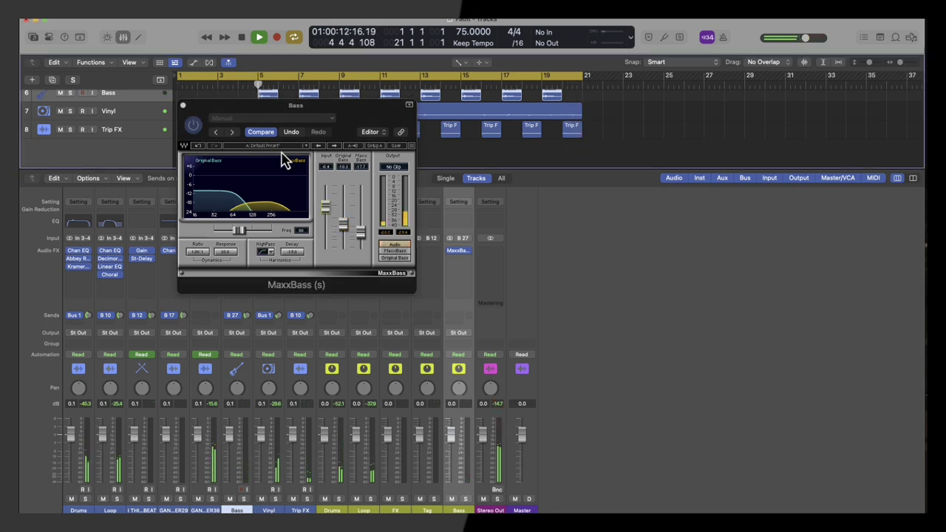
drag(326, 214, 327, 225)
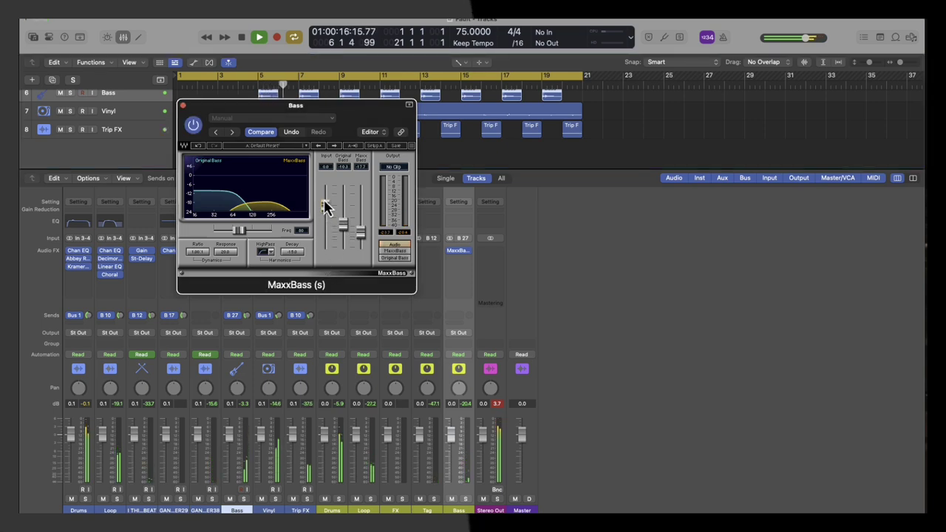
drag(342, 233, 342, 219)
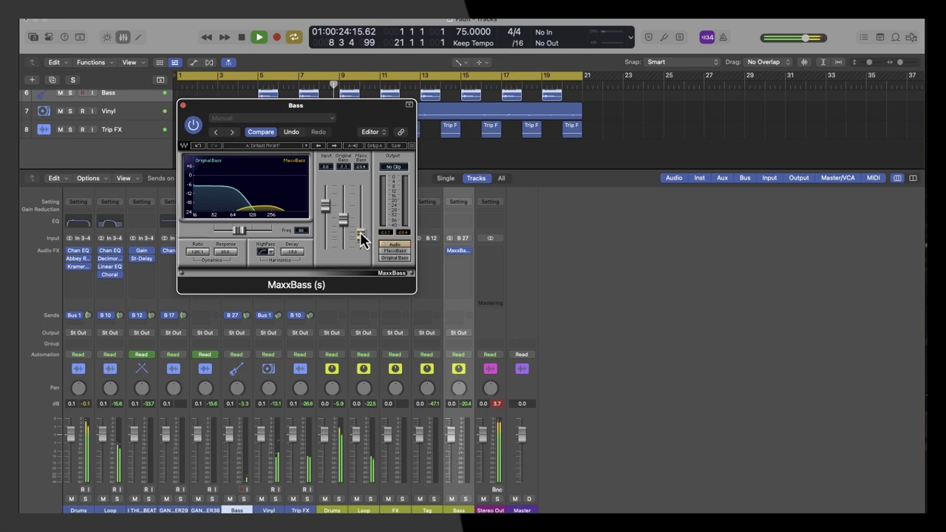
Step: Set MaxxBass's harmonics high-pass slope to 24dB/Octave and close its window
click(271, 256)
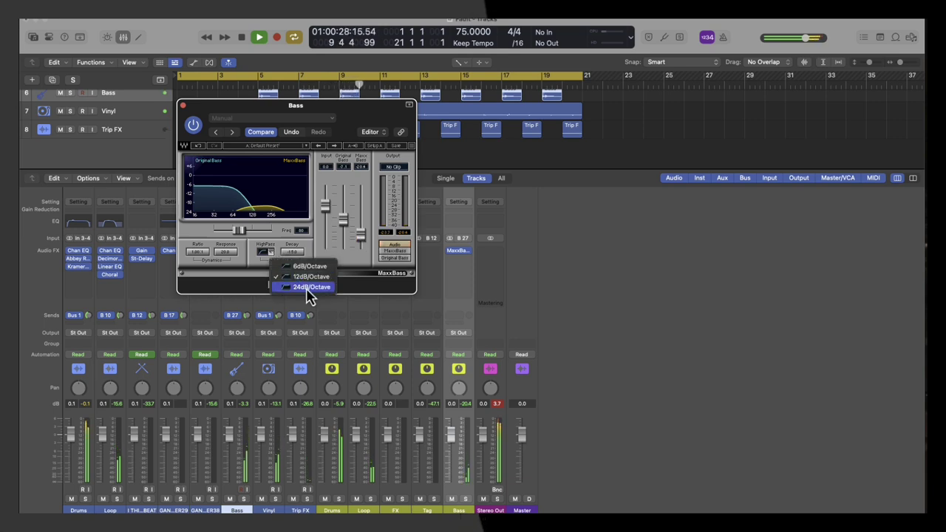
click(306, 287)
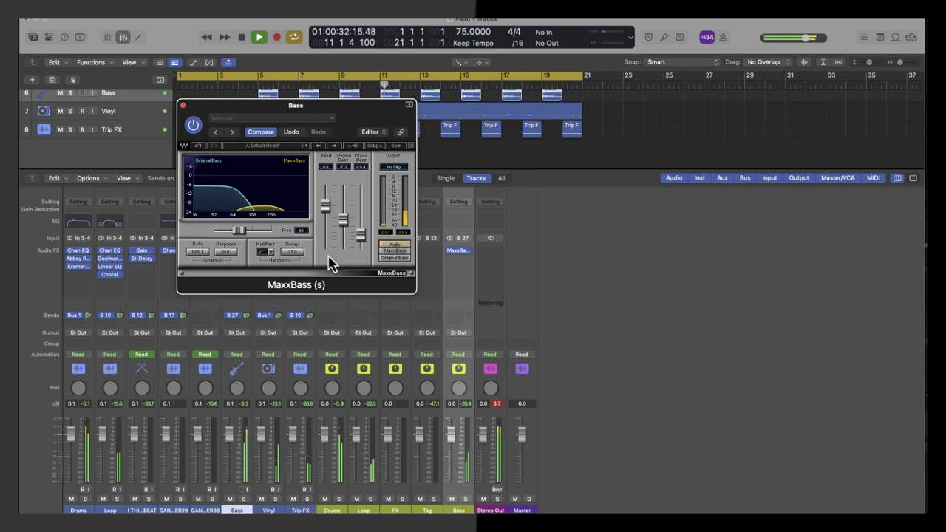
click(183, 106)
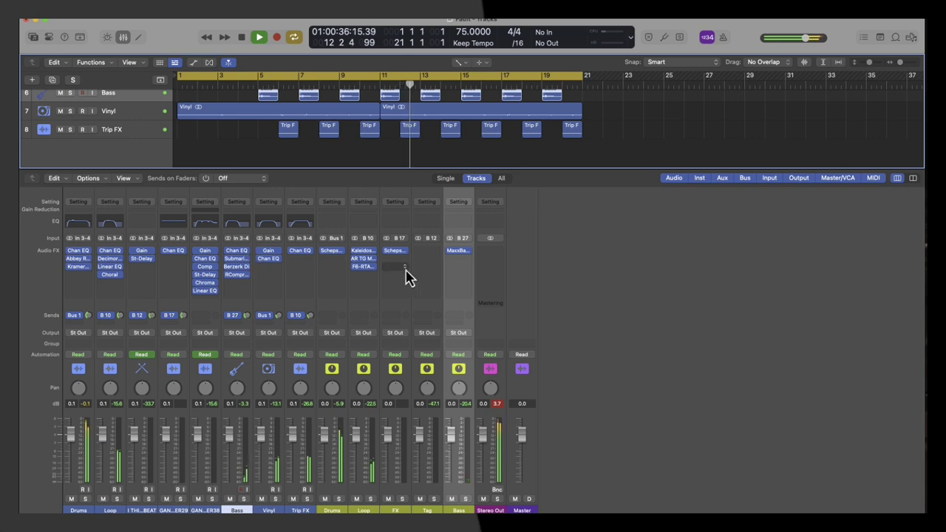
Step: Insert the stereo F6 (s) equalizer below MaxxBass on the Bass aux channel
click(460, 265)
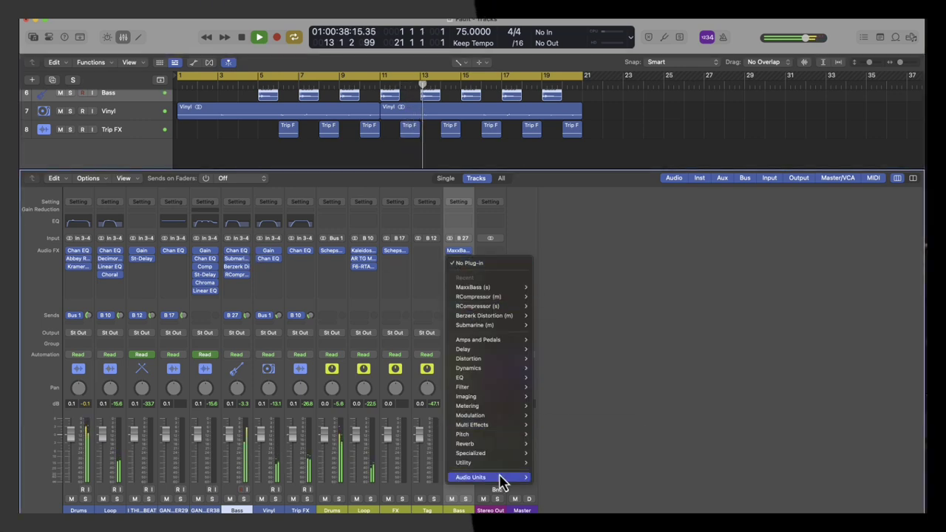
mouse_move(511, 480)
mouse_move(565, 526)
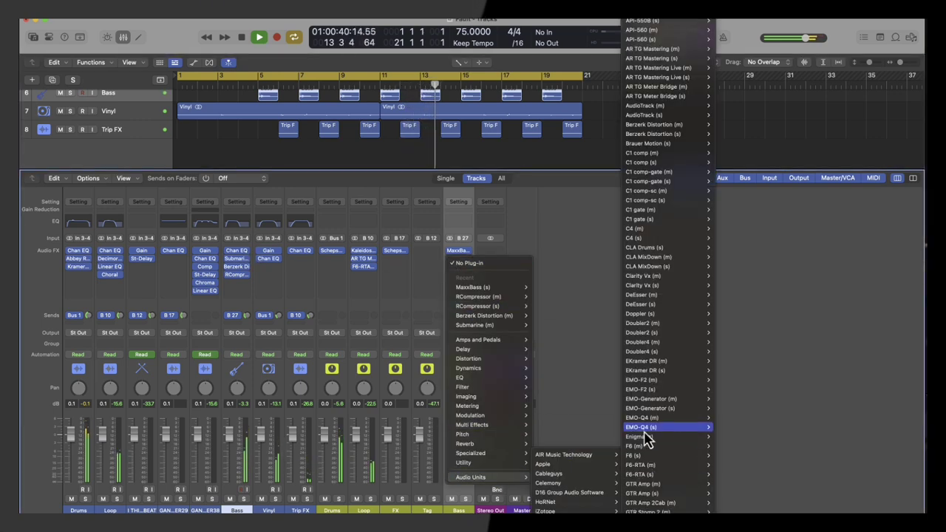
scroll(648, 424, down, 5)
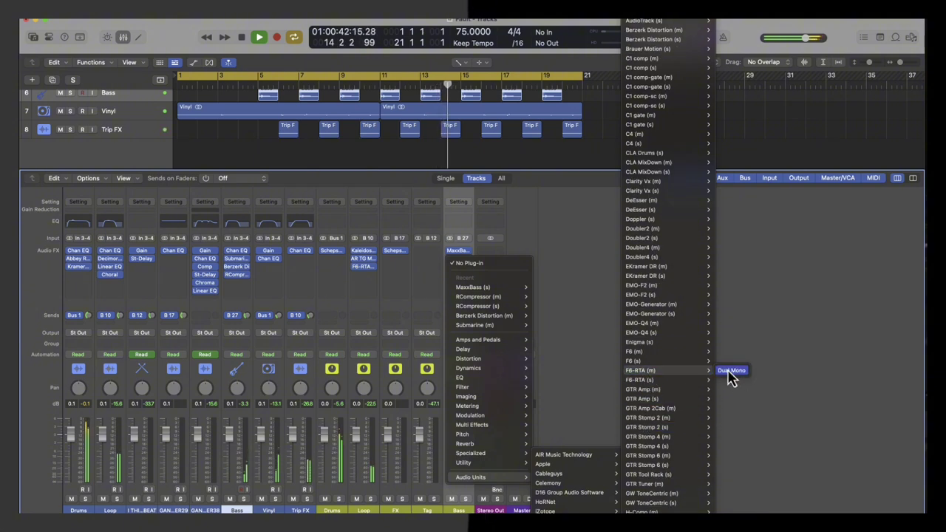
click(688, 362)
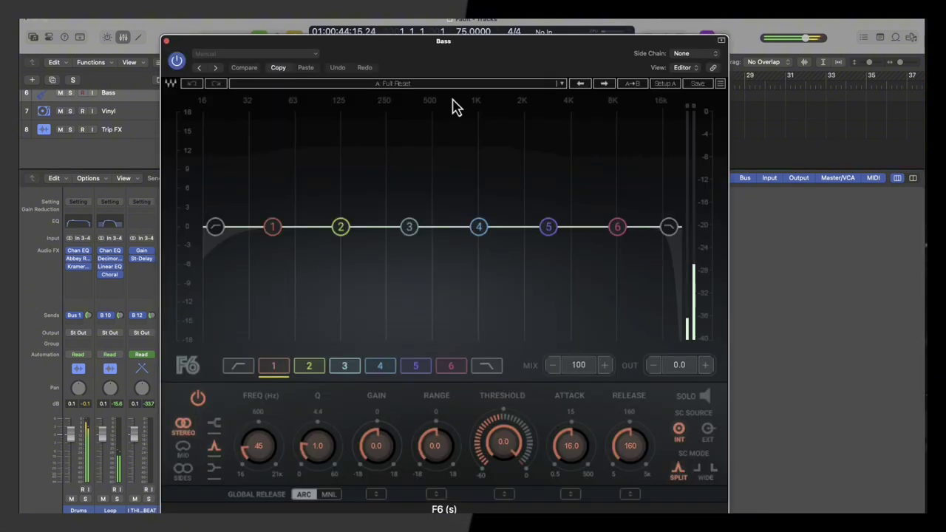
Step: Load F6's Kick MakeItRoar preset, lower band 5's gain to -2.0, and close the window
click(561, 83)
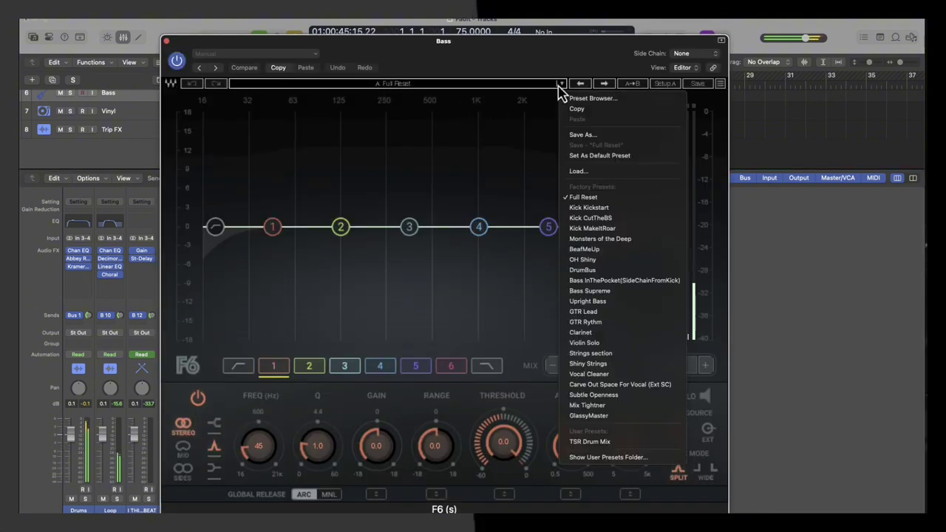
click(609, 229)
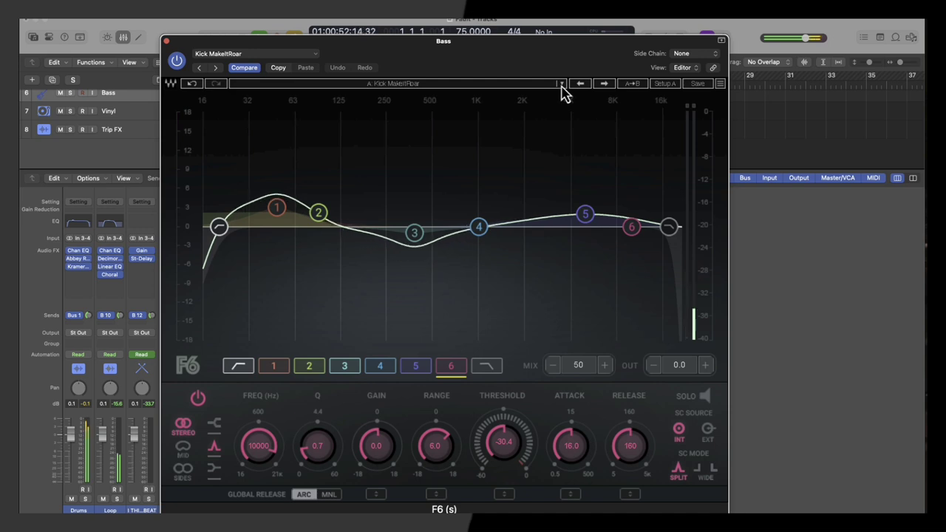
drag(591, 215, 589, 267)
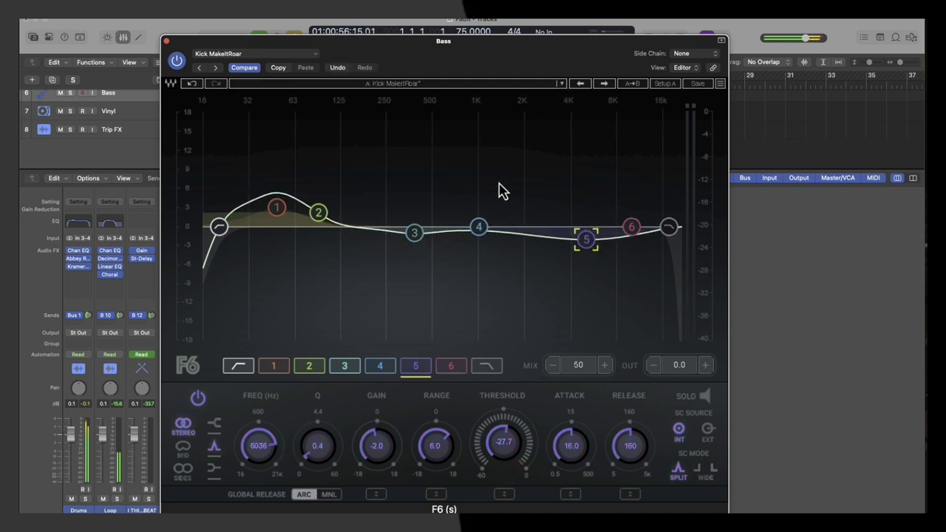
click(166, 42)
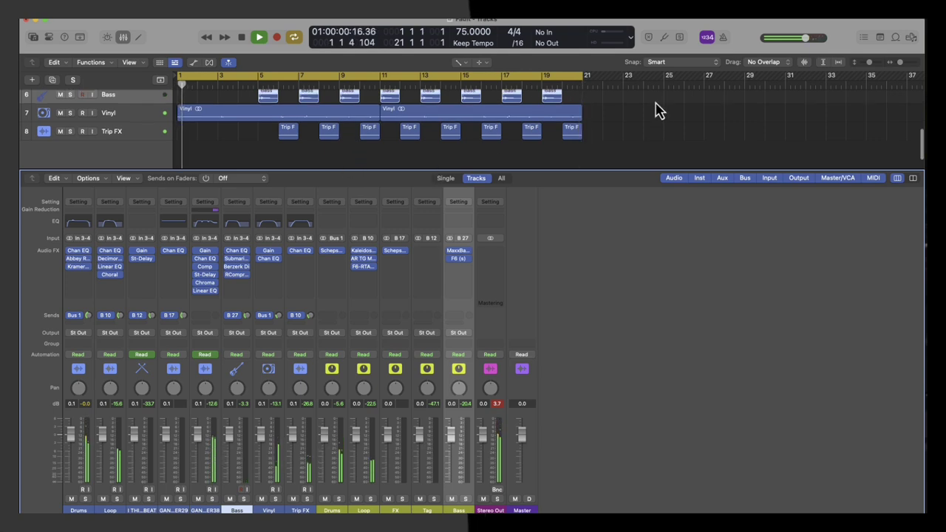
Step: Open the file browser and show All Files starting from the Volumes level
click(912, 37)
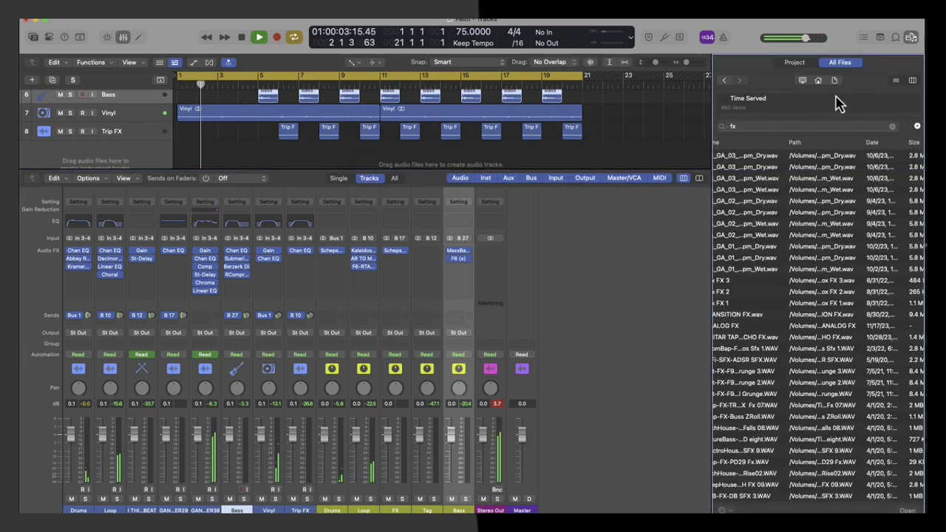
click(795, 63)
click(839, 63)
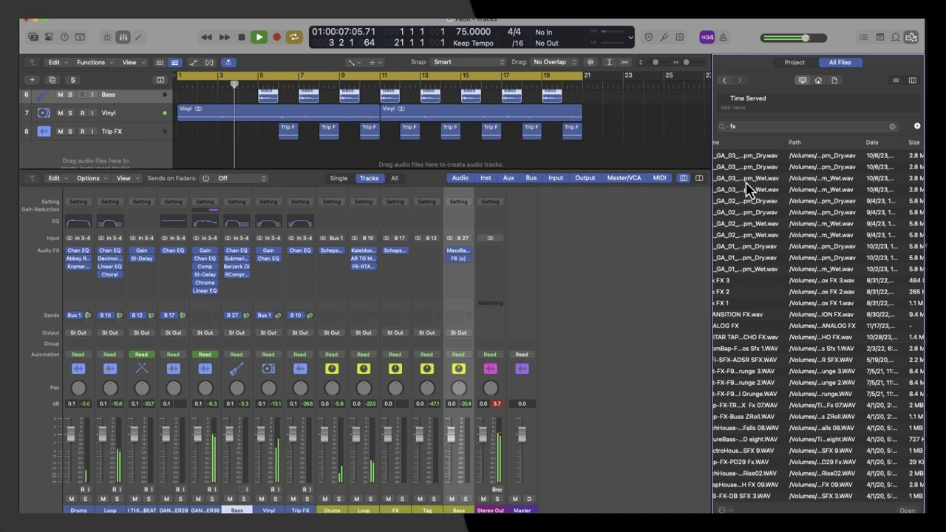
Step: Switch the Tracks area's editing tool from the Fade Tool to the Pointer Tool
key(t)
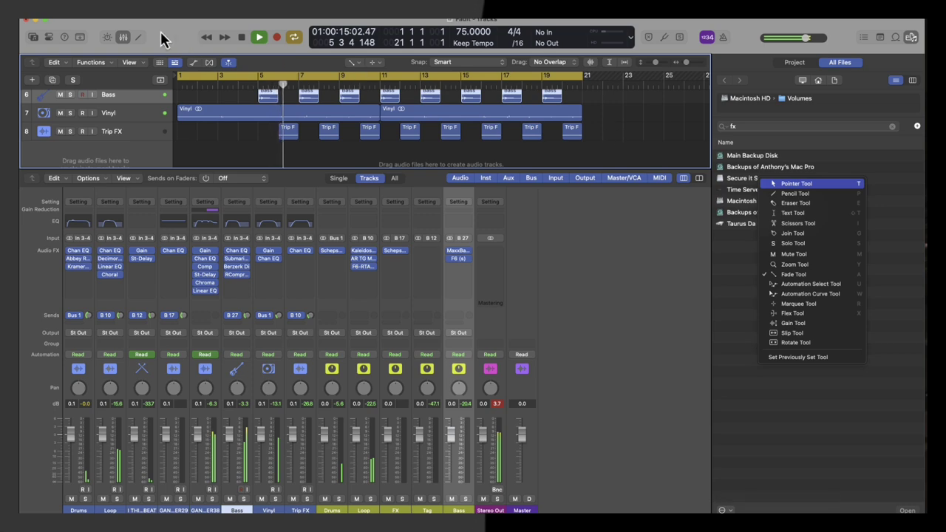
key(t)
key(t)
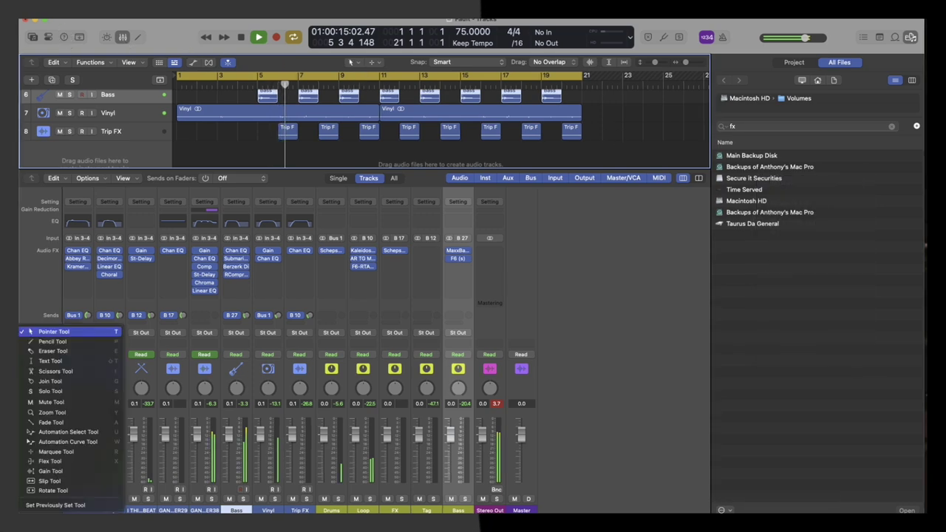
key(t)
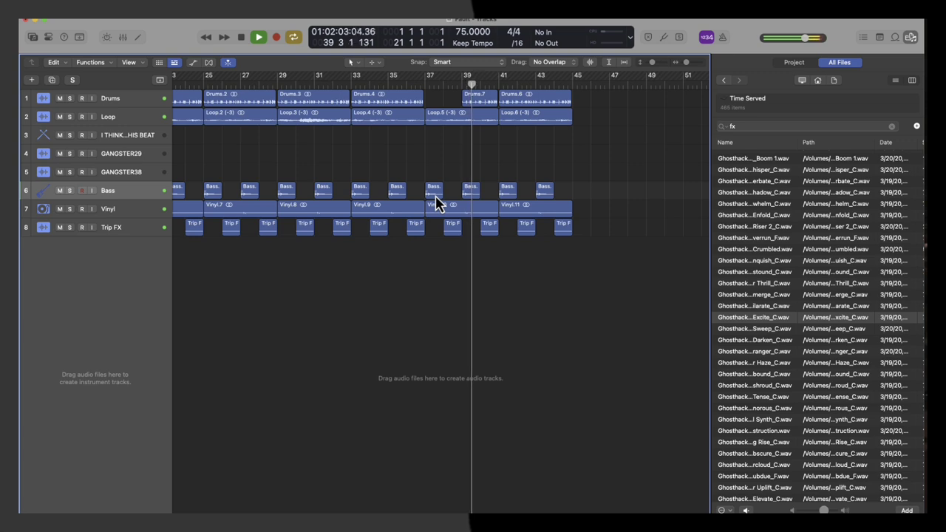
Step: Undo the removal of the Drums.5 region near bar 37 and resume playback of the arrangement
key(super+z)
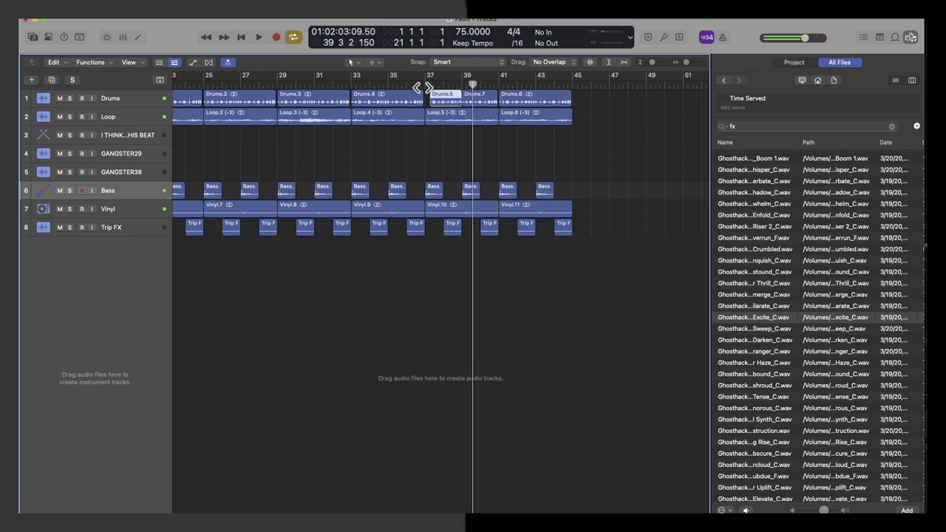
key(space)
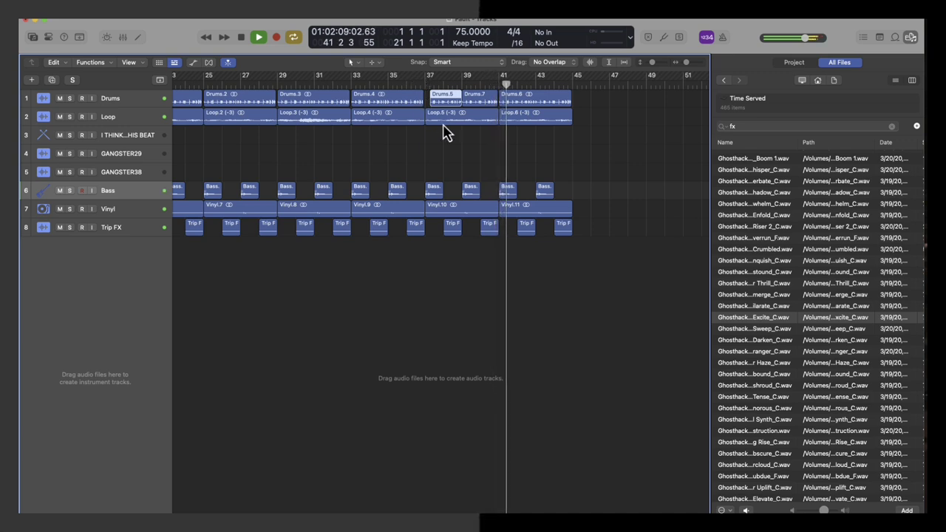
scroll(475, 139, down, 3)
scroll(475, 139, up, 4)
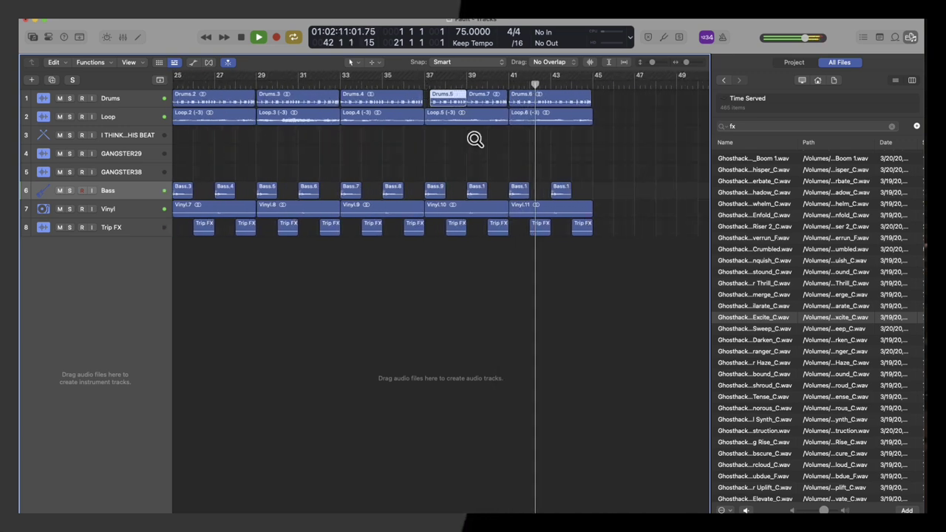
Step: Trim about one beat off the start of the Drums.6 region at bar 41 and play back the resulting drop
scroll(475, 139, up, 3)
key(space)
click(573, 103)
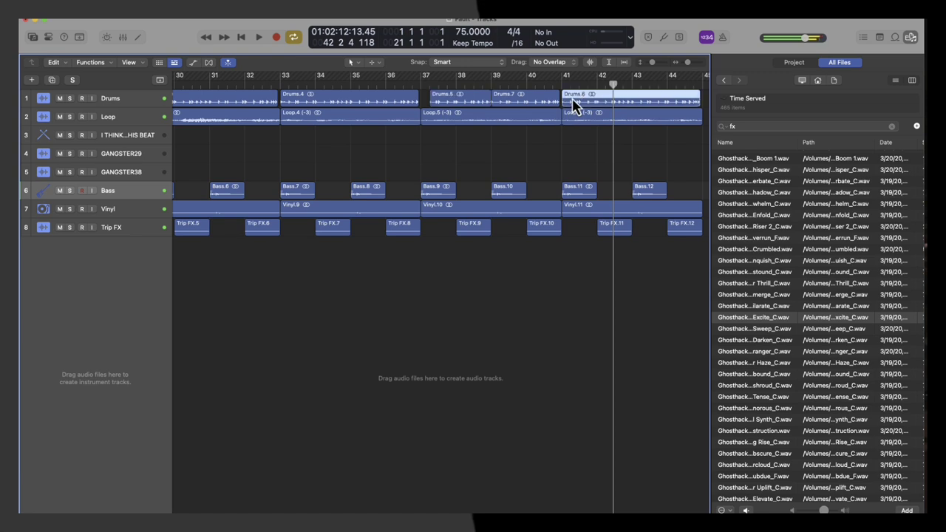
drag(563, 101, 572, 100)
click(542, 83)
key(space)
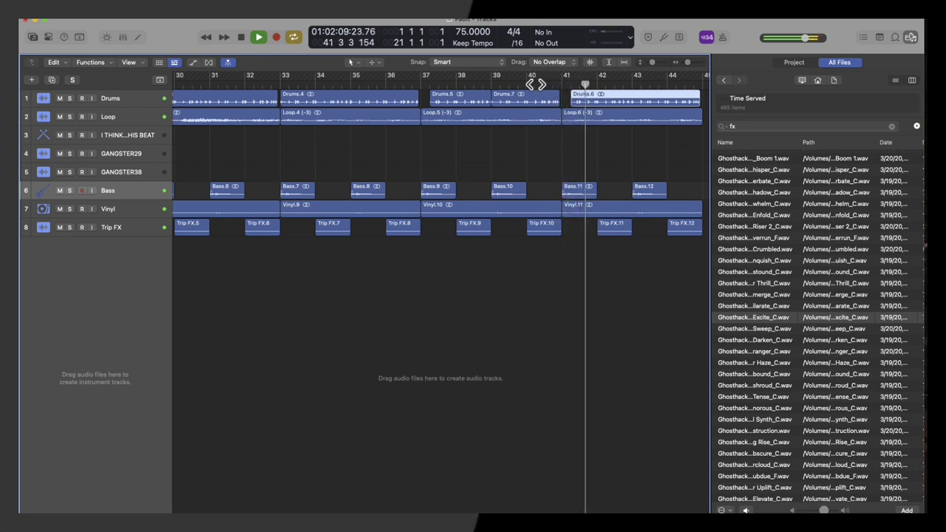
Step: Extend the cycle range's end to bar 45 so it spans the whole arrangement, and play from bar 1
key(super+Left)
key(super+Left)
key(super+Left)
key(super+Left)
key(super+Left)
key(super+Left)
scroll(526, 85, left, 3)
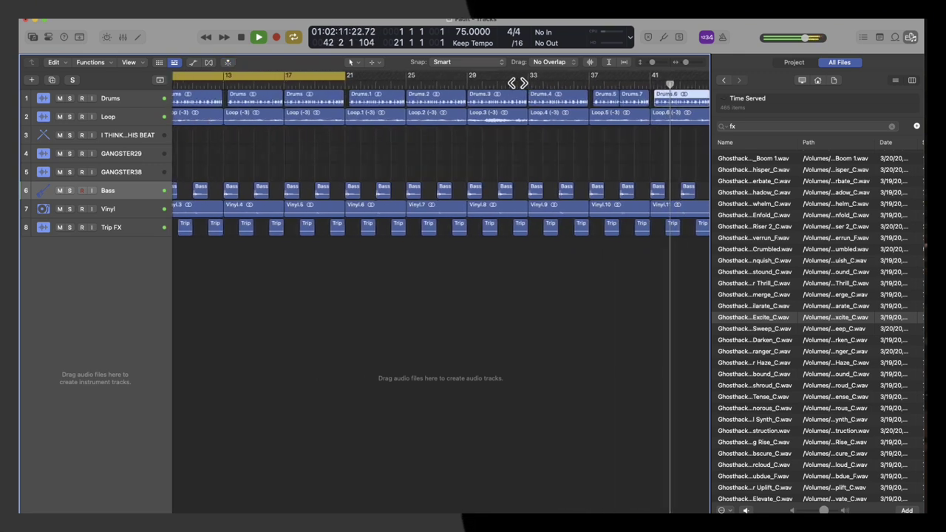
key(super+Left)
key(super+Left)
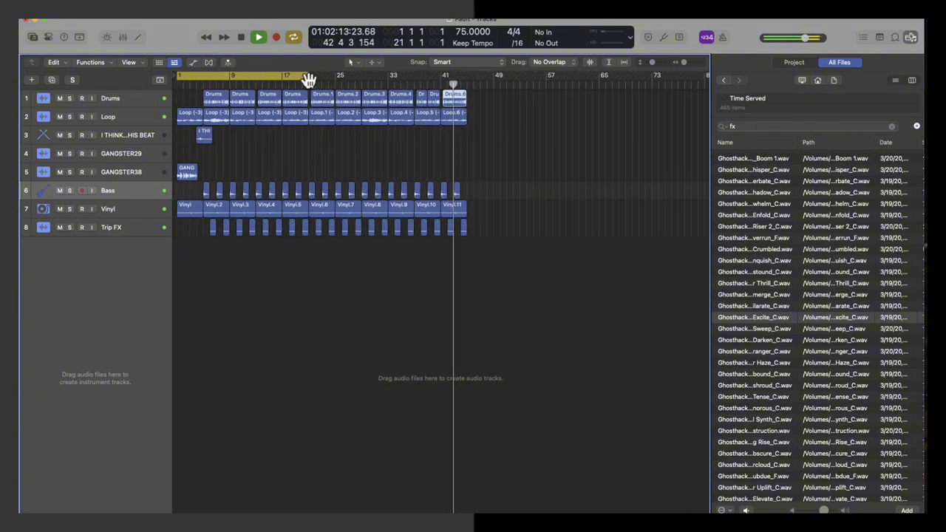
drag(306, 77, 466, 77)
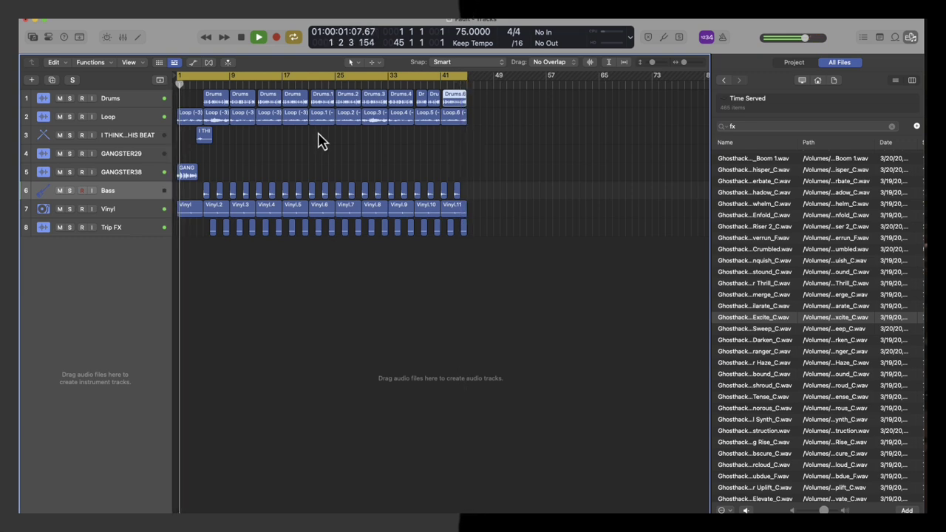
key(space)
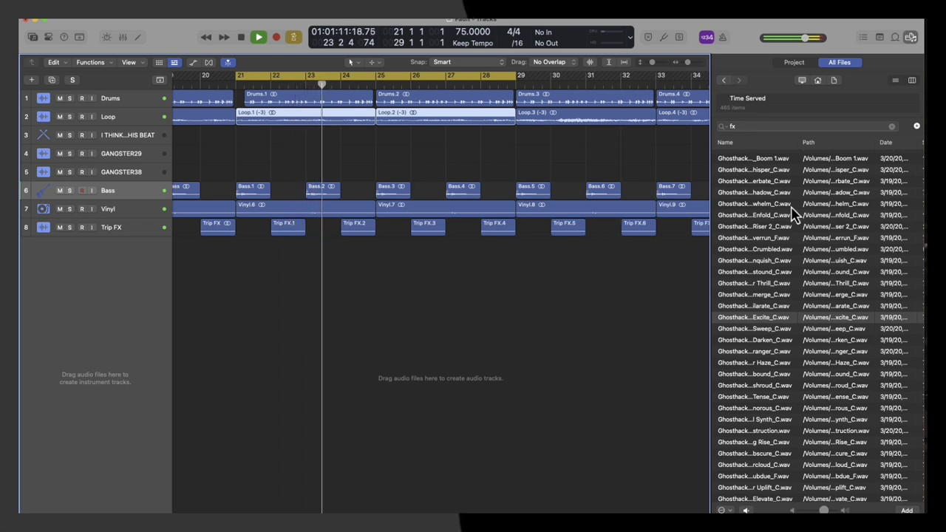
Step: Return the file browser to the Volumes level, search it for "strings", and select the first HA2 Staccato file for preview
click(724, 81)
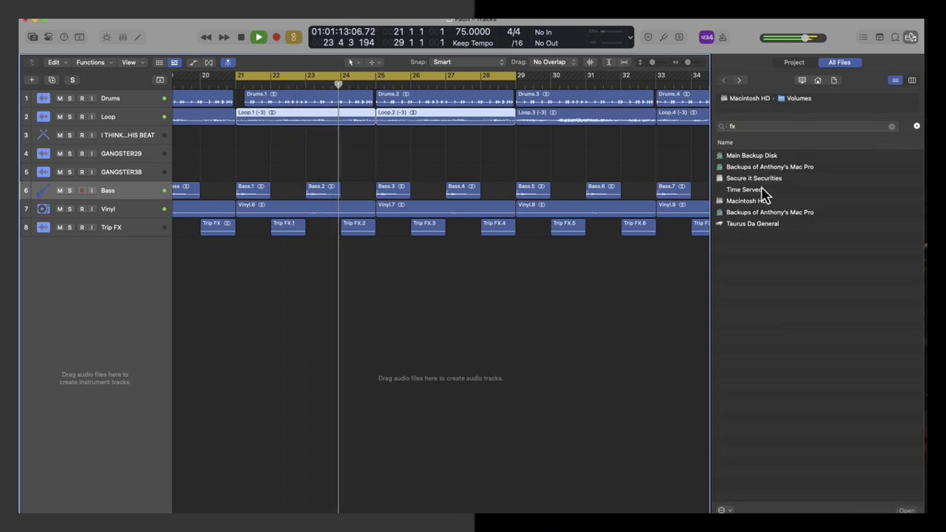
click(744, 125)
text(strings)
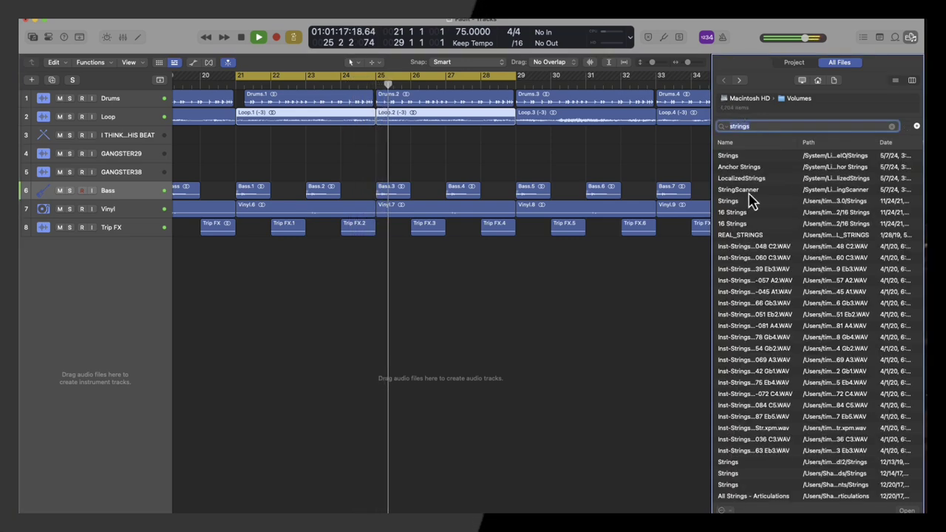
key(BackSpace)
key(Return)
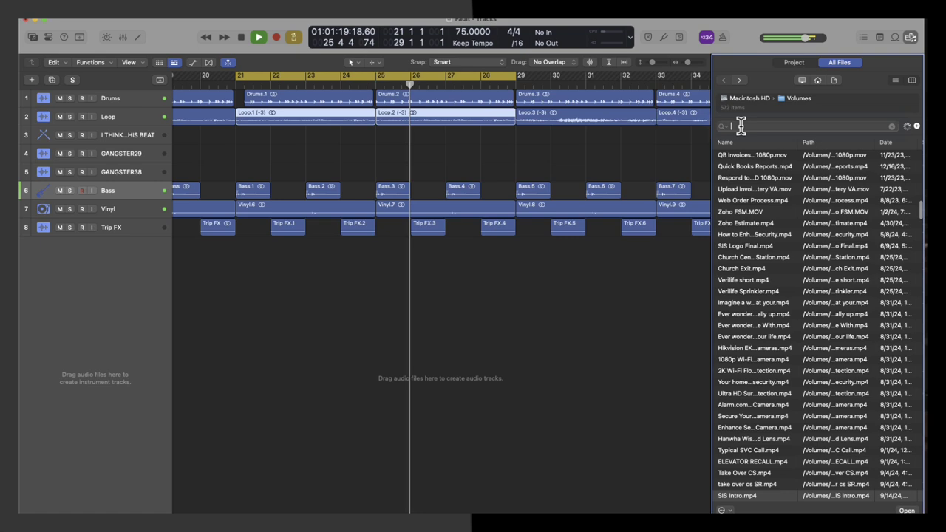
click(740, 126)
text(strings)
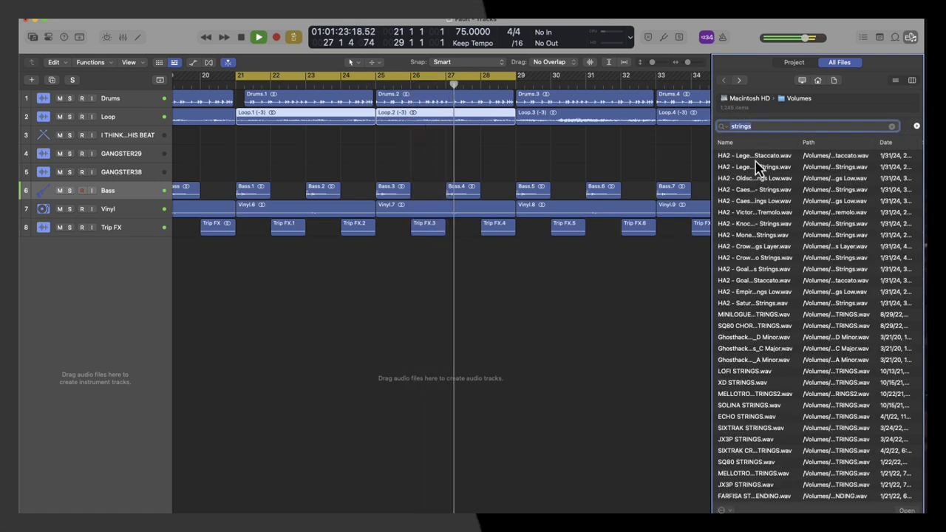
click(755, 159)
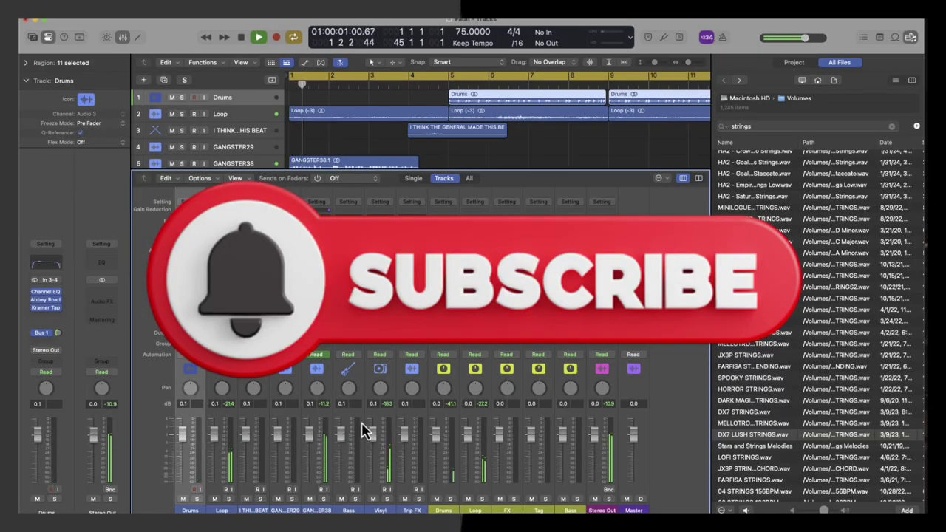
Step: Hide the mixer and the file browser to give the Tracks area the full window
key(x)
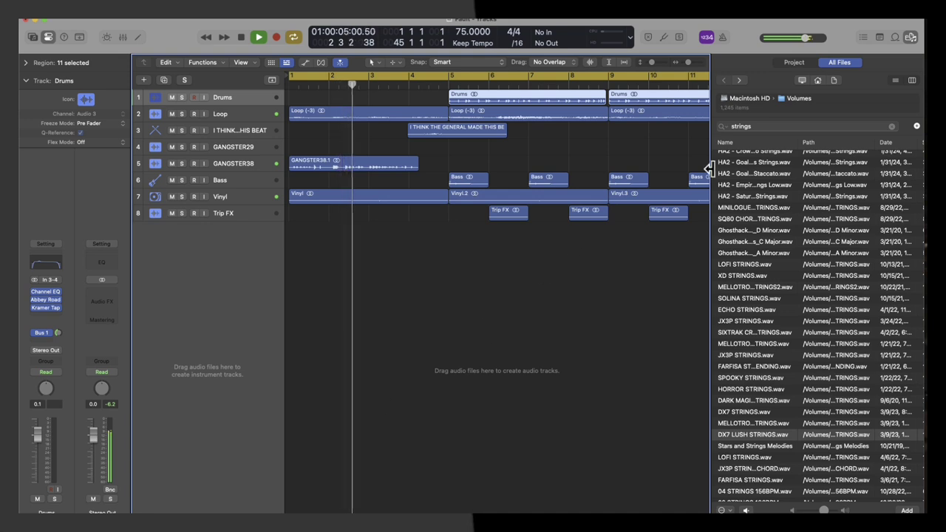
click(911, 39)
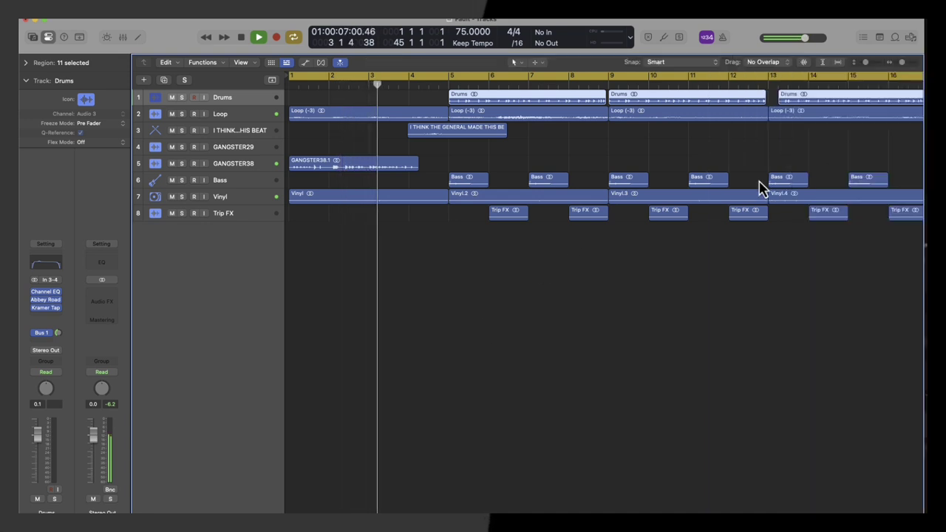
key(super+Left)
key(super+Left)
scroll(755, 183, down, 10)
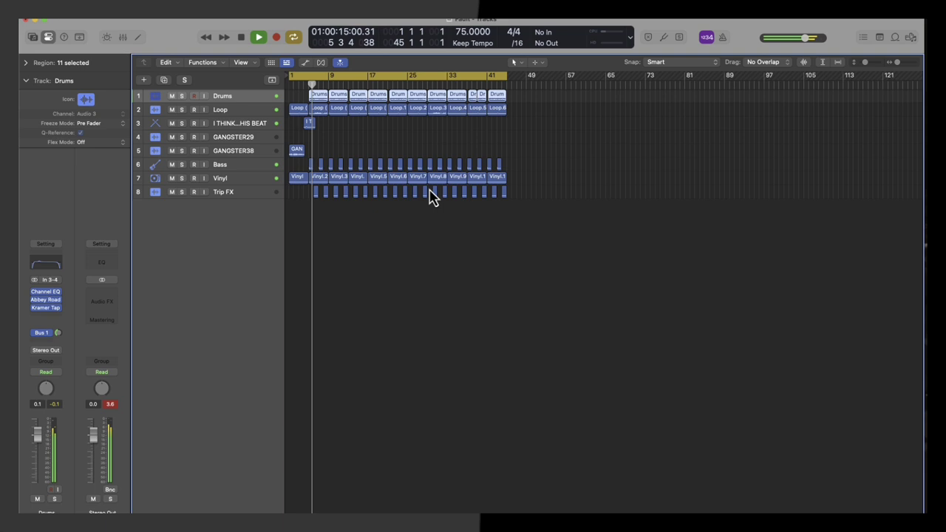
Step: Insert a Gain plug-in ahead of Channel EQ on the Bass track, set its gain to -3.9 dB, and close its window
click(242, 167)
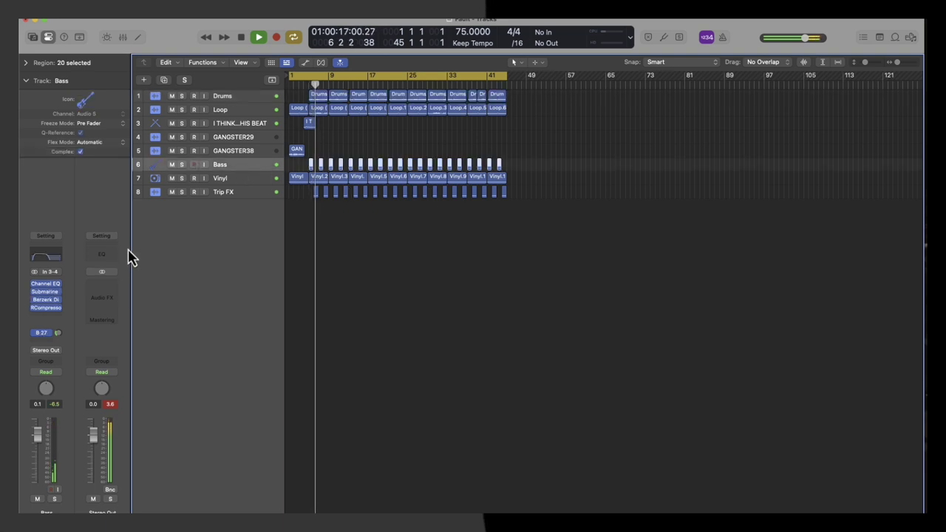
click(41, 291)
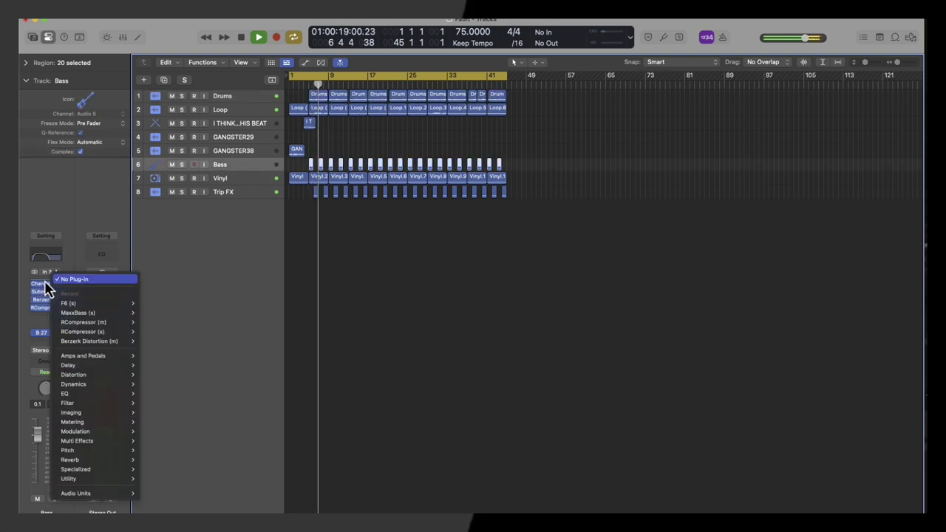
mouse_move(119, 494)
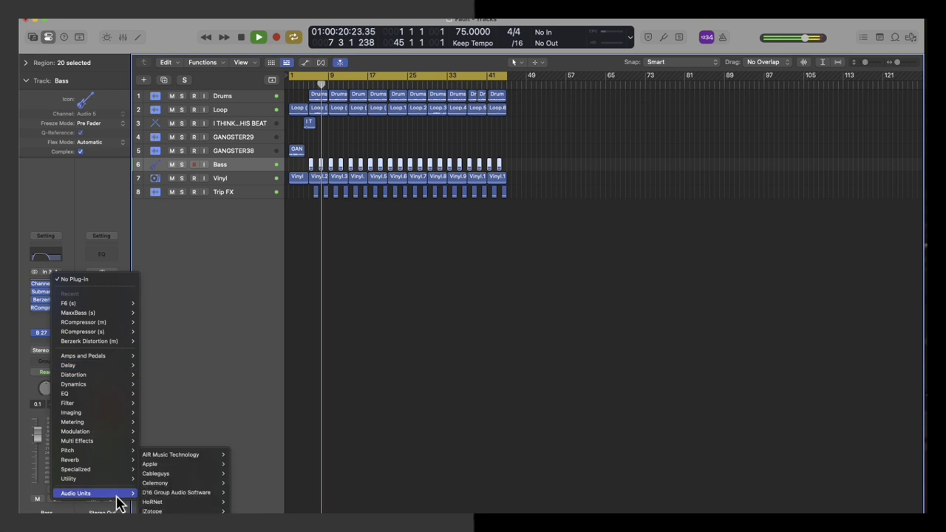
mouse_move(167, 503)
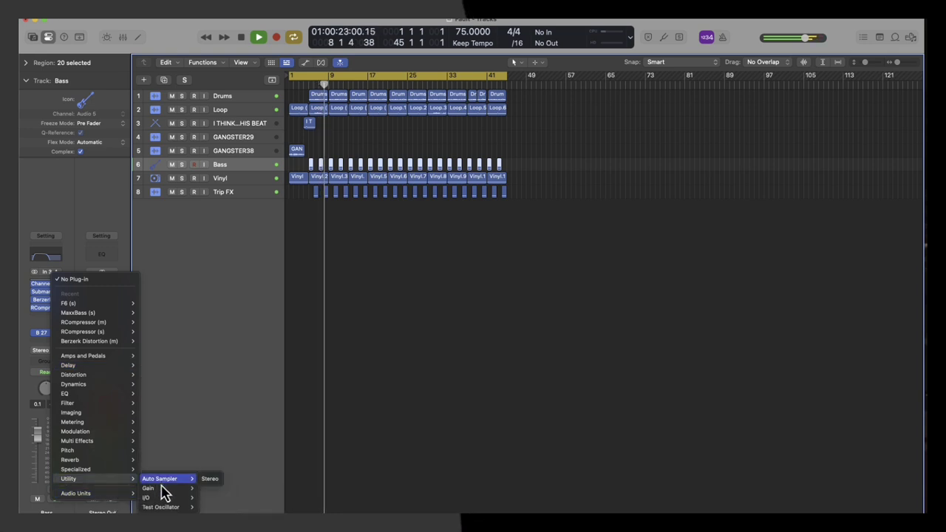
click(214, 489)
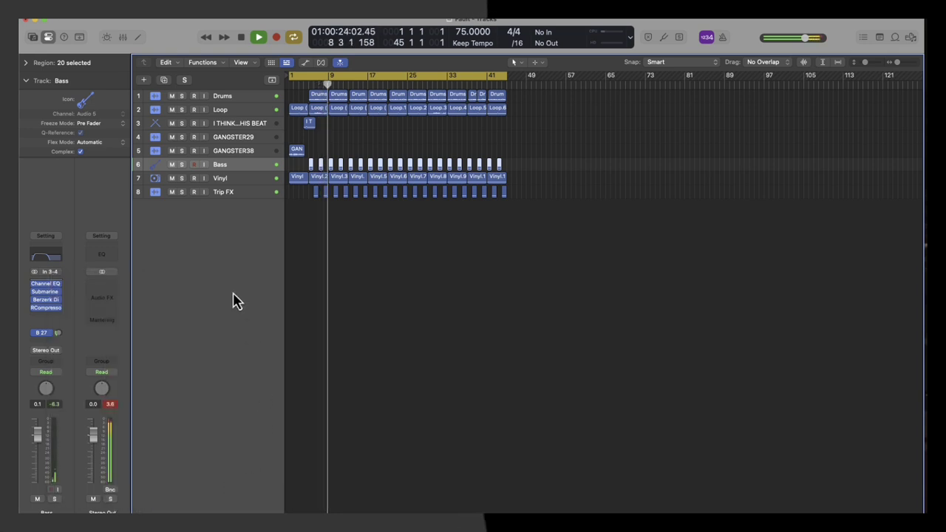
drag(229, 205, 230, 210)
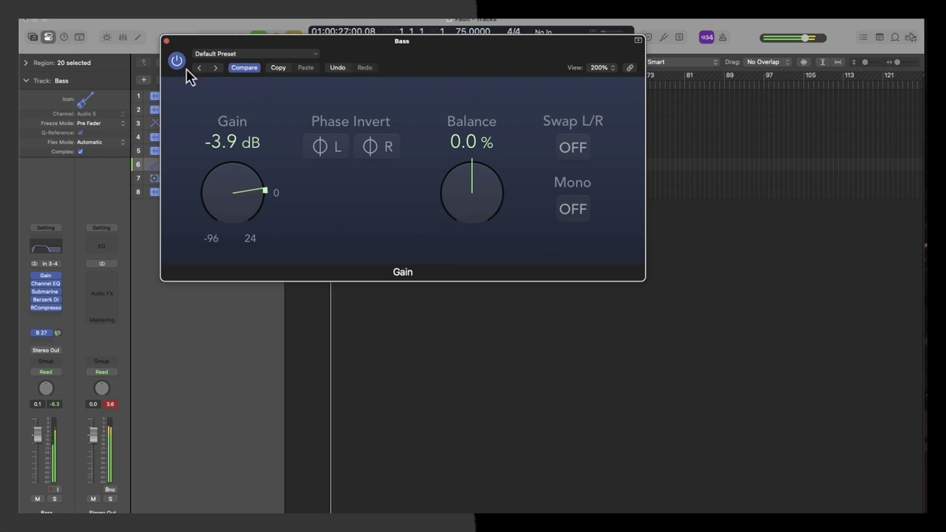
click(166, 42)
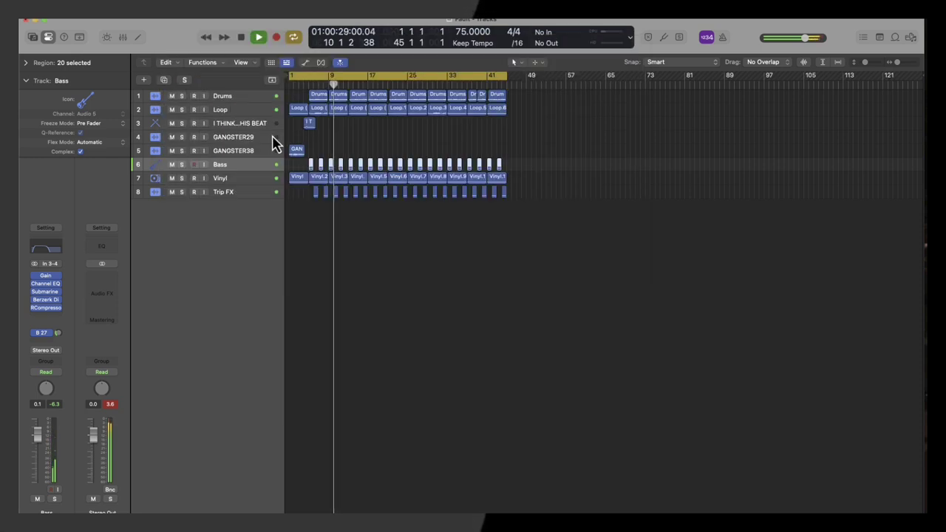